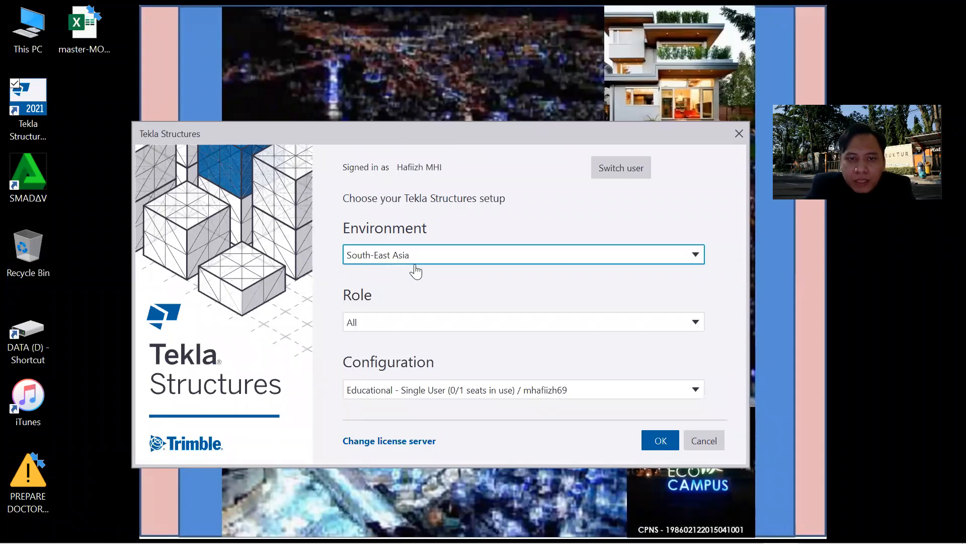
- Start the session with the South-East Asia environment, the All role and the Educational single-user configuration
{"action": "left_click", "coordinate": [405, 324]}
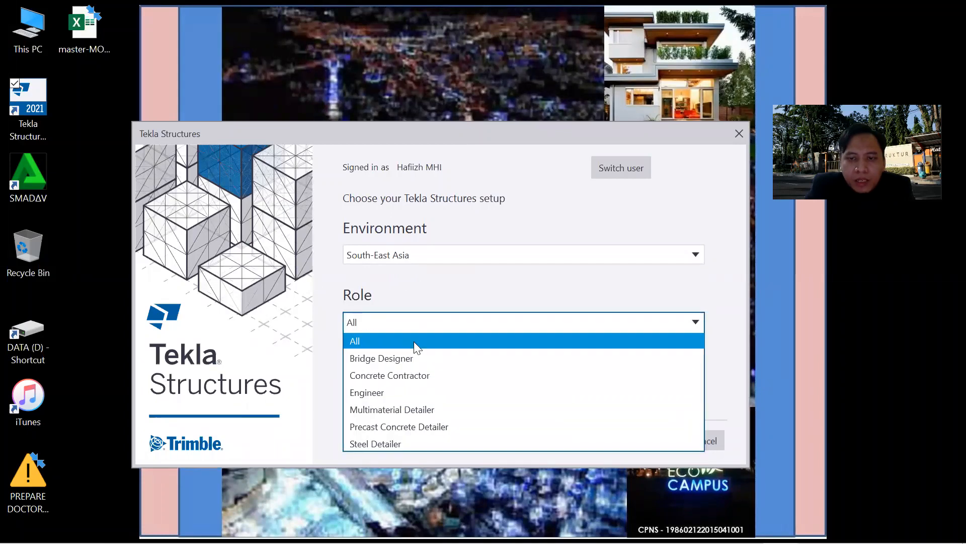
{"action": "left_click", "coordinate": [414, 341]}
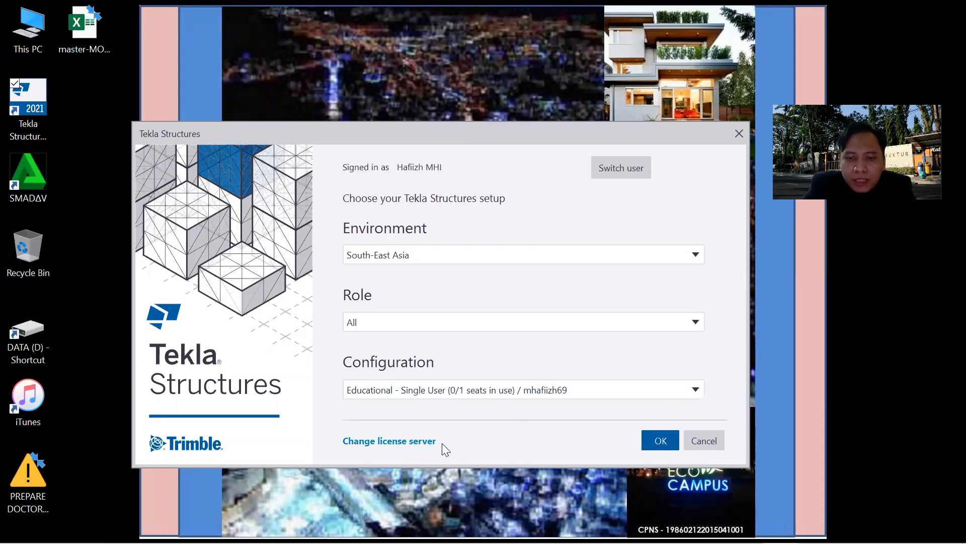
{"action": "left_click", "coordinate": [659, 441]}
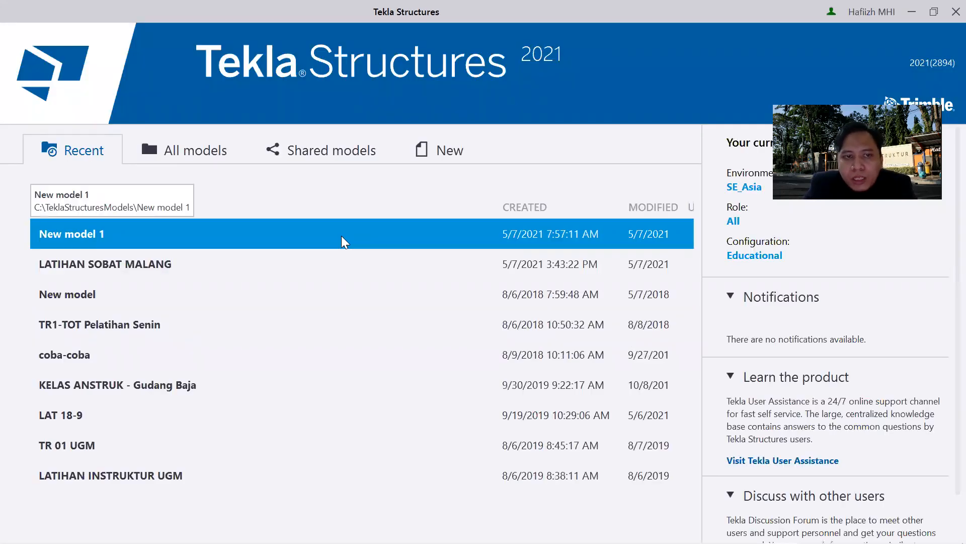
- Create a new blank single-user model named BANGUNAN GUDANG BAJA TIKBS 2021 and agree to save it under the educational license
{"action": "left_click", "coordinate": [447, 160]}
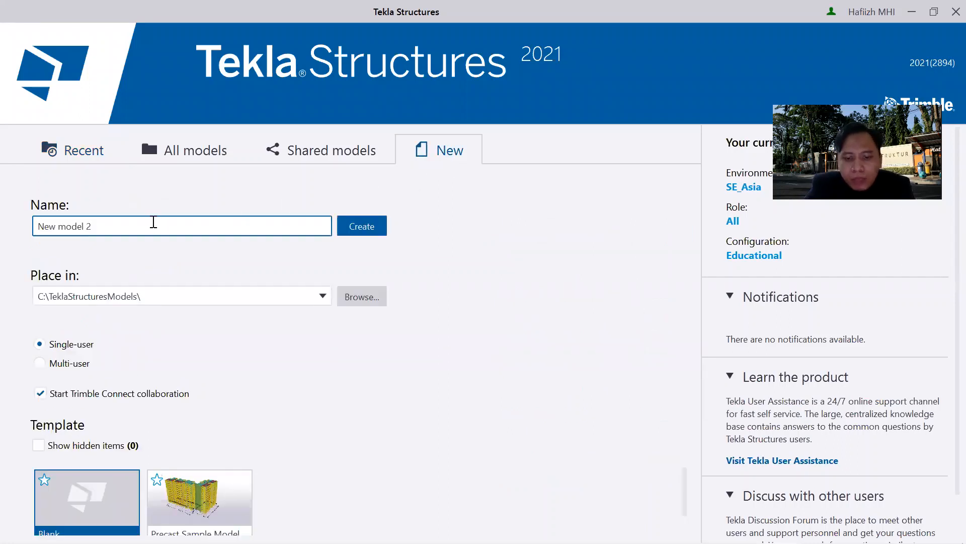
{"action": "type", "text": "BANGUNAN "}
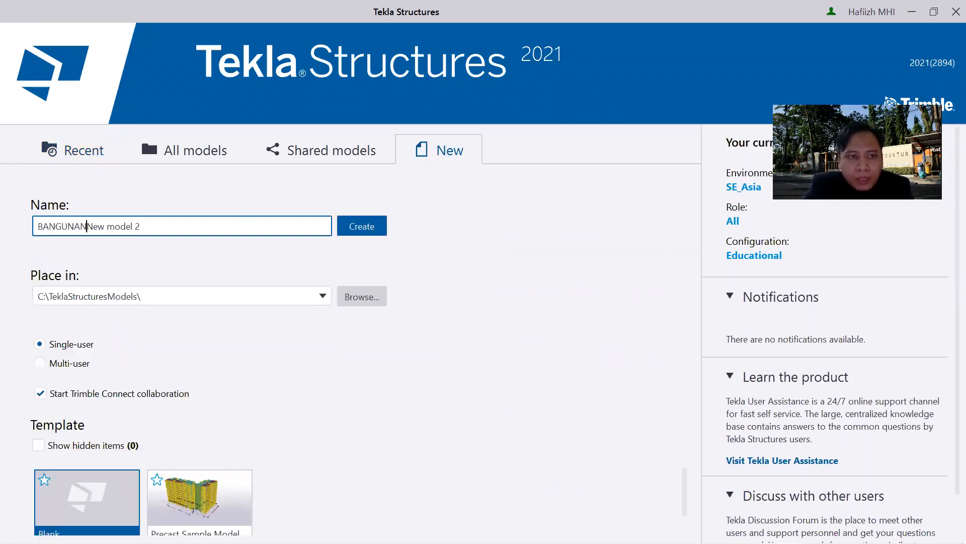
{"action": "type", "text": "GUDANG BAJA"}
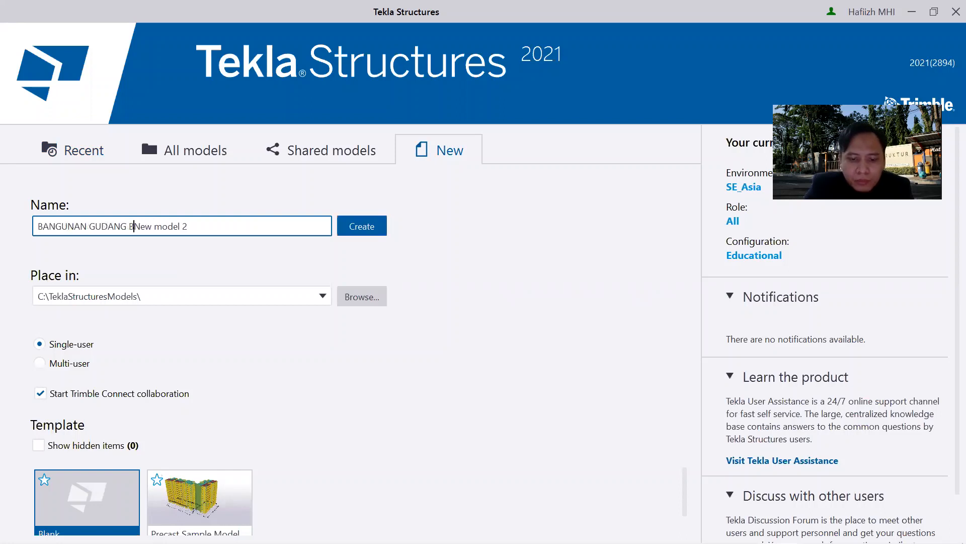
{"action": "type", "text": " DTIS"}
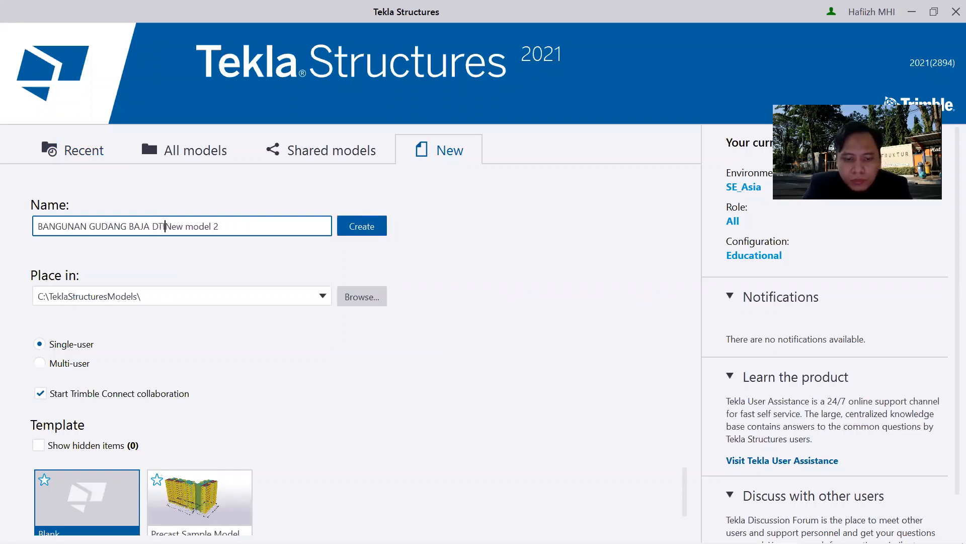
{"action": "key", "text": "Delete"}
{"action": "key", "text": "Delete"}
{"action": "key", "text": "Delete"}
{"action": "key", "text": "Delete"}
{"action": "key", "text": "Delete"}
{"action": "key", "text": "Delete"}
{"action": "key", "text": "Delete"}
{"action": "key", "text": "Delete"}
{"action": "key", "text": "Delete"}
{"action": "key", "text": "Delete"}
{"action": "key", "text": "Delete"}
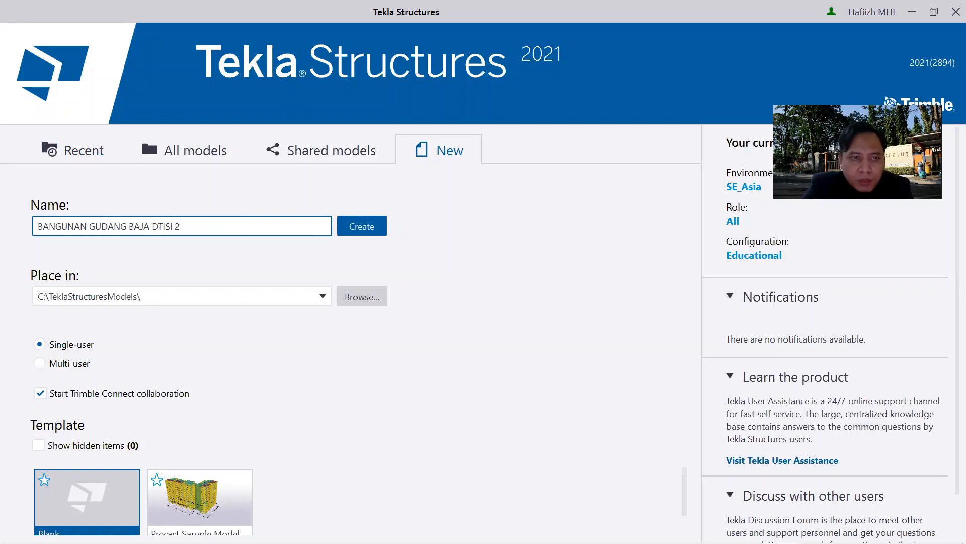
{"action": "key", "text": "BackSpace"}
{"action": "key", "text": "BackSpace"}
{"action": "key", "text": "BackSpace"}
{"action": "key", "text": "BackSpace"}
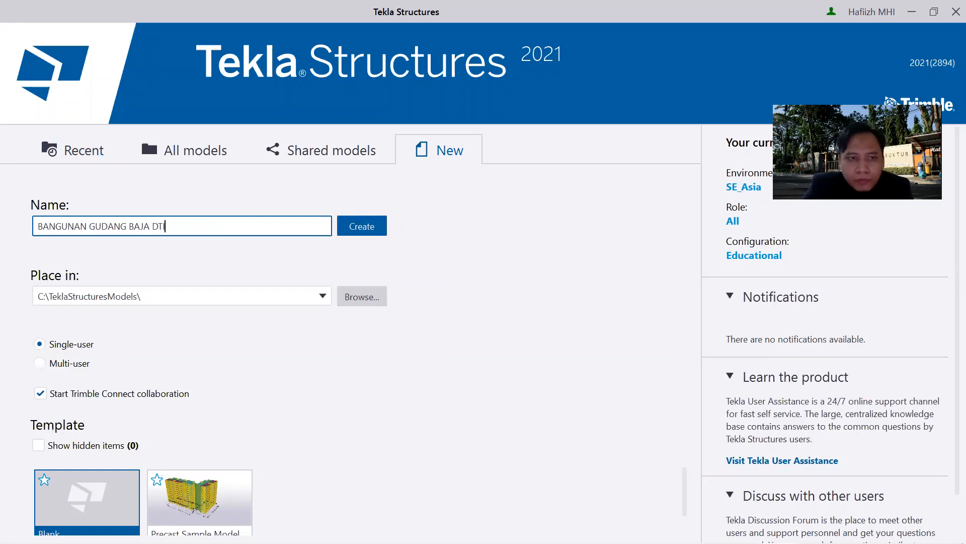
{"action": "type", "text": "TIK"}
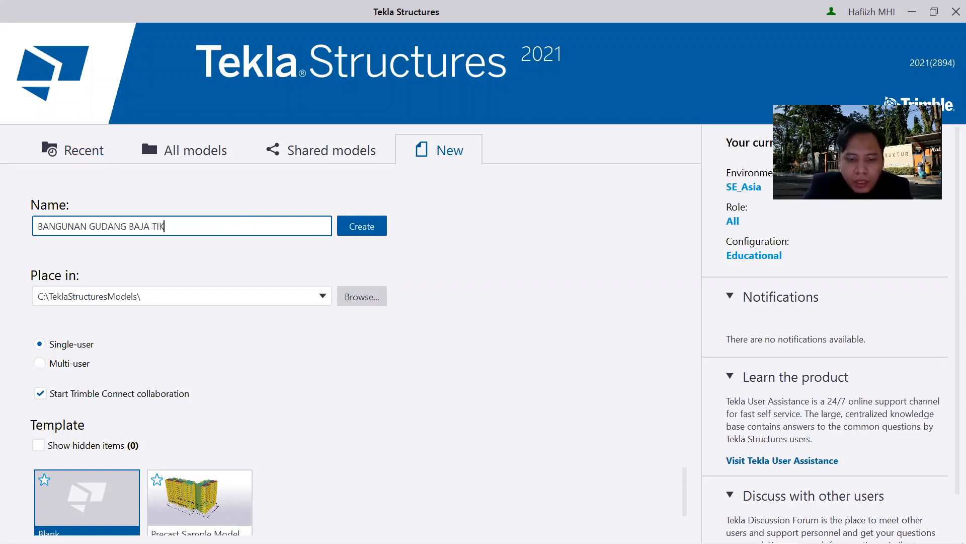
{"action": "type", "text": "BS 2021"}
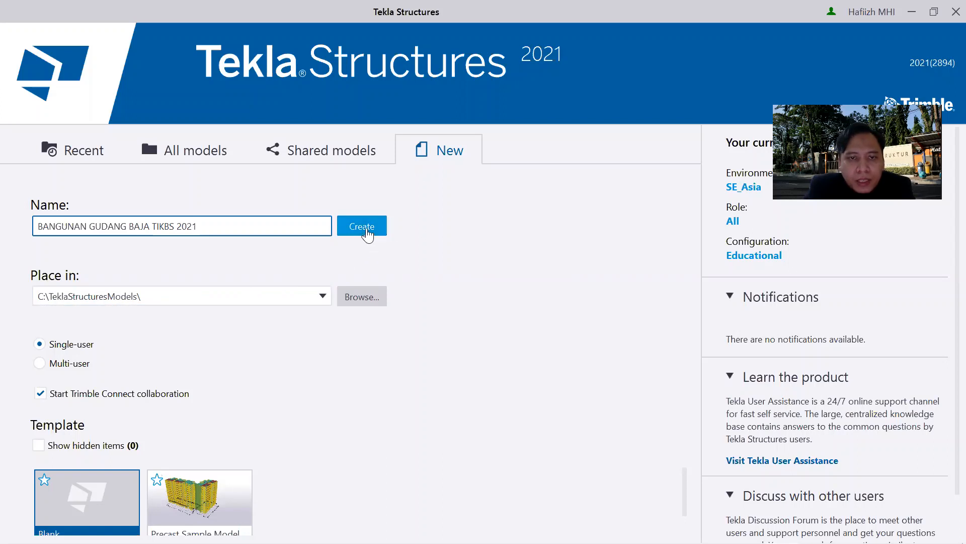
{"action": "left_click", "coordinate": [371, 228]}
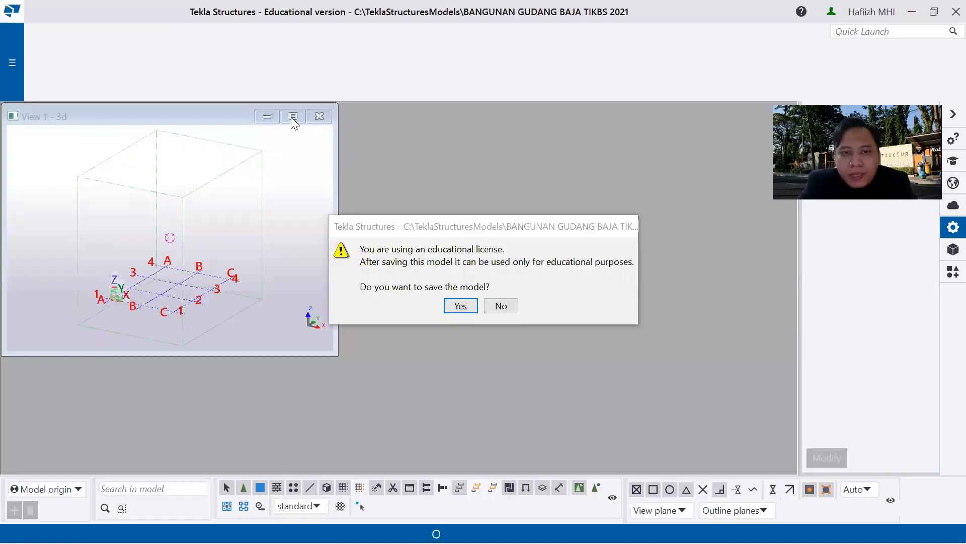
{"action": "left_click", "coordinate": [461, 307]}
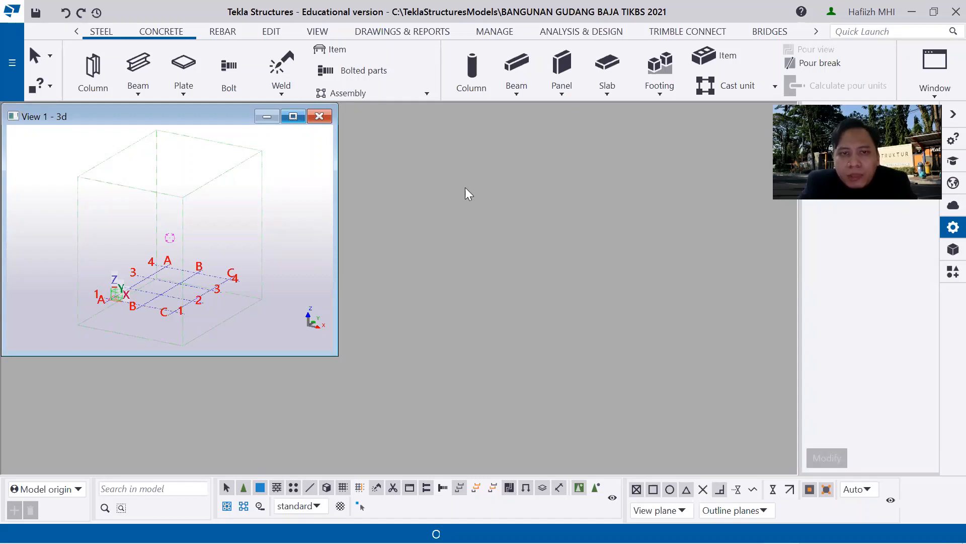
- Maximize the 3D view and switch it to plan view, dismissing the Trimble Connect project selection
{"action": "left_click", "coordinate": [292, 116]}
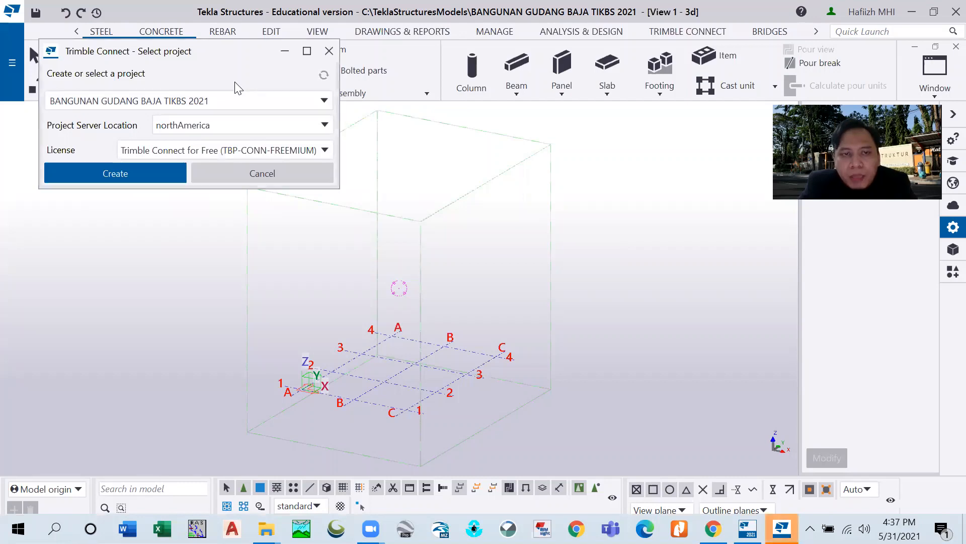
{"action": "left_click", "coordinate": [329, 51]}
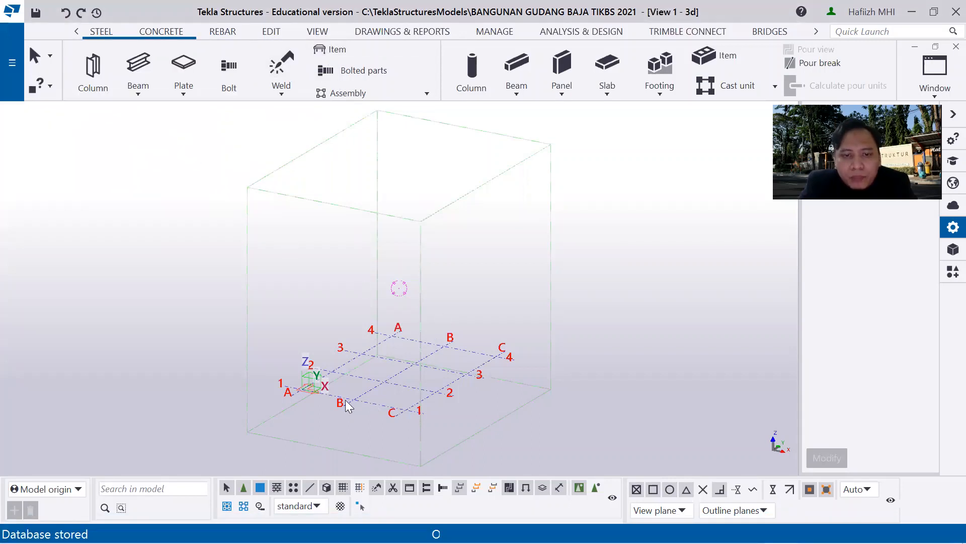
{"action": "key", "text": "ctrl+p"}
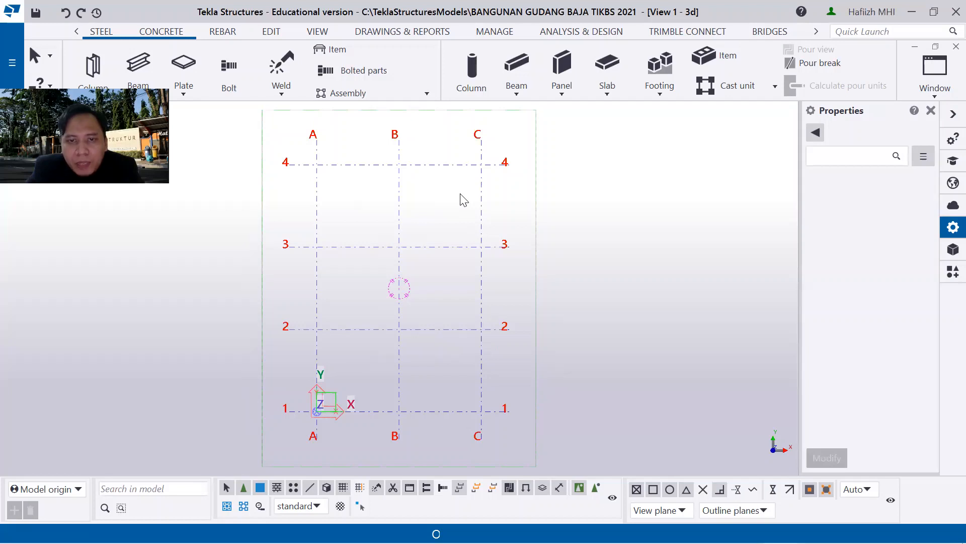
- Select the rectangular grid and enter 0.00 2*5000 as its X coordinates
{"action": "left_click", "coordinate": [417, 165]}
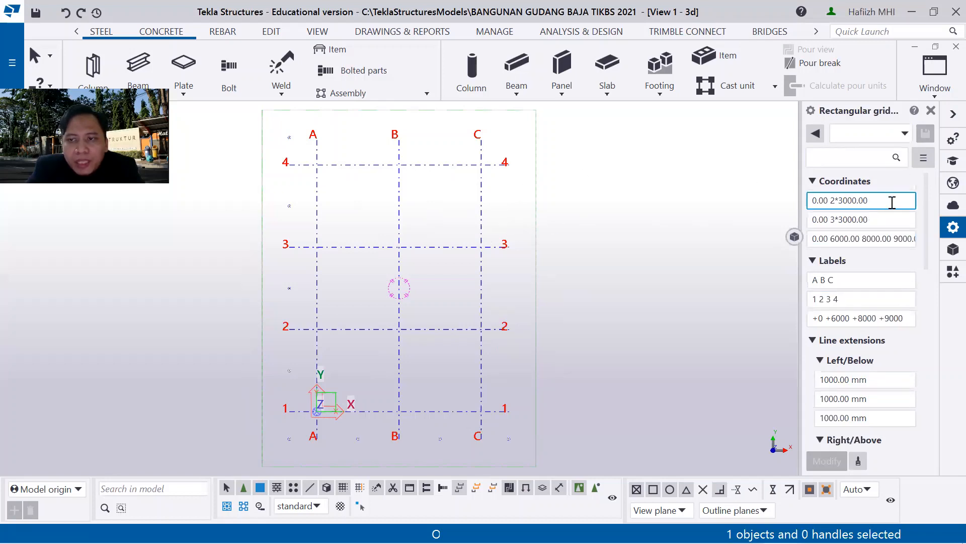
{"action": "left_click_drag", "start_coordinate": [893, 201], "coordinate": [829, 201]}
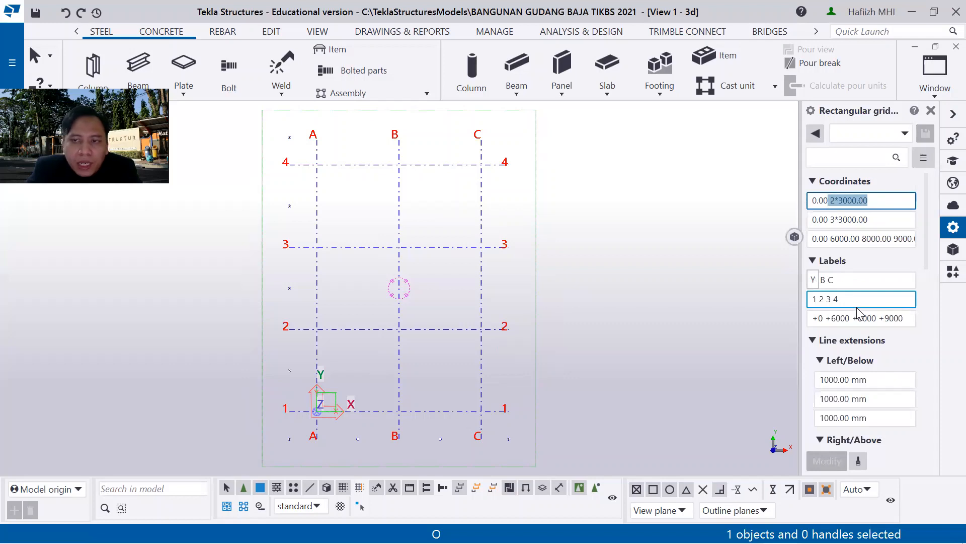
{"action": "key", "text": "BackSpace"}
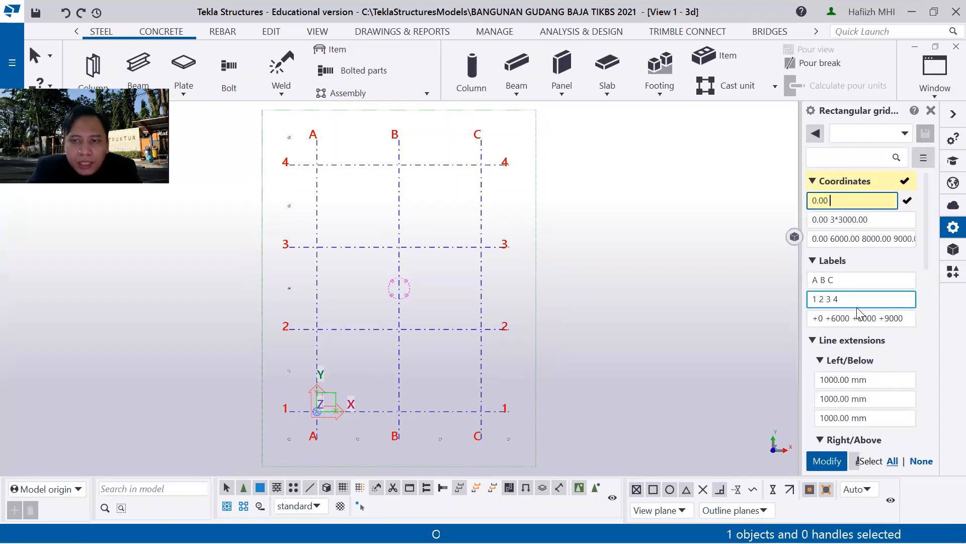
{"action": "type", "text": "2"}
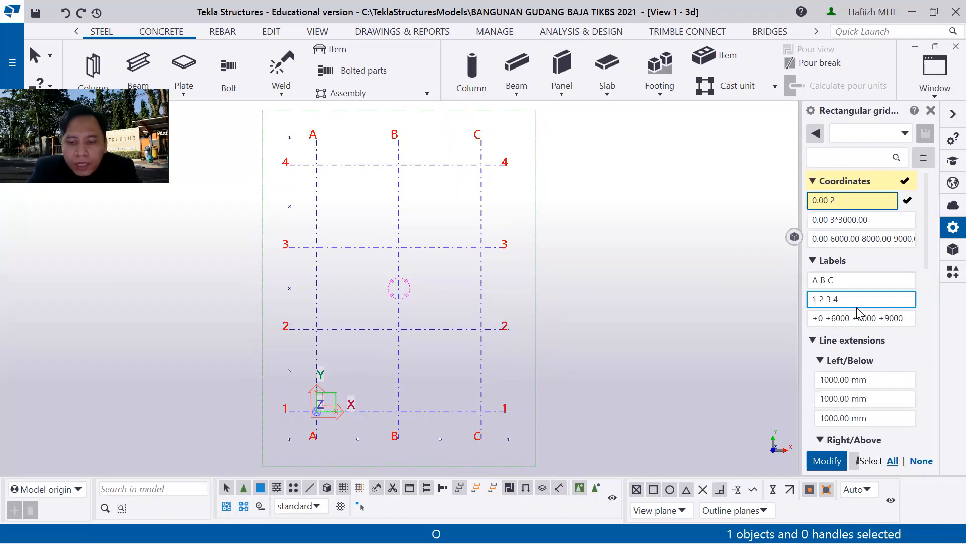
{"action": "type", "text": "*5000"}
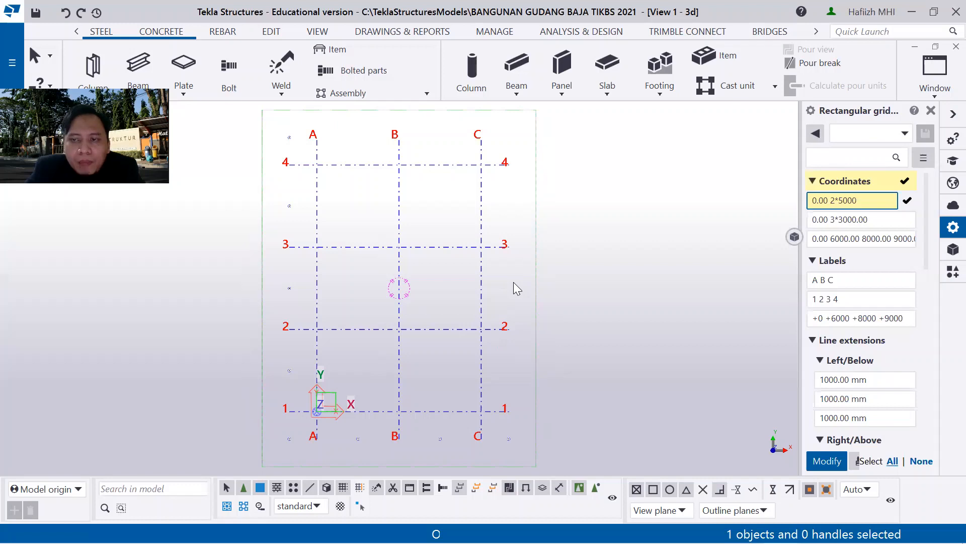
{"action": "left_click", "coordinate": [831, 219]}
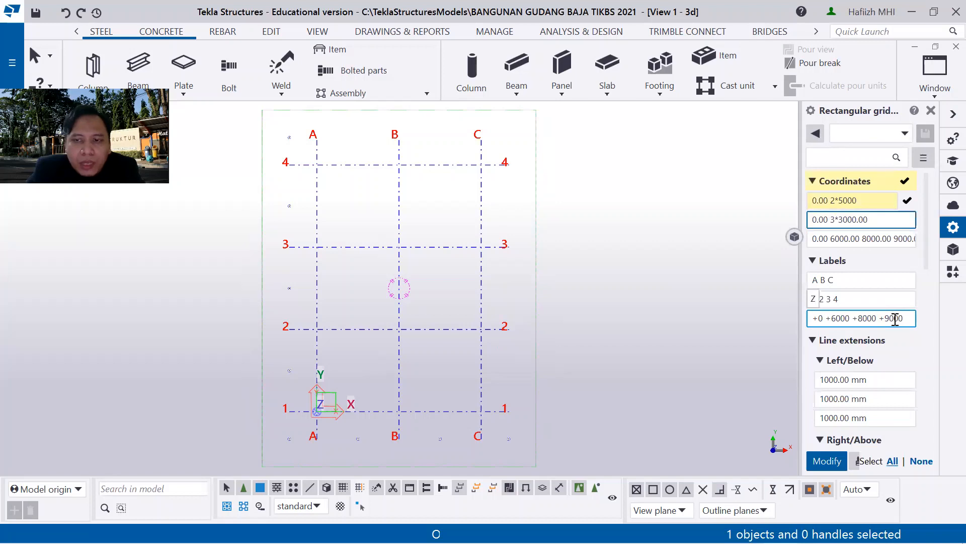
{"action": "type", "text": "5000"}
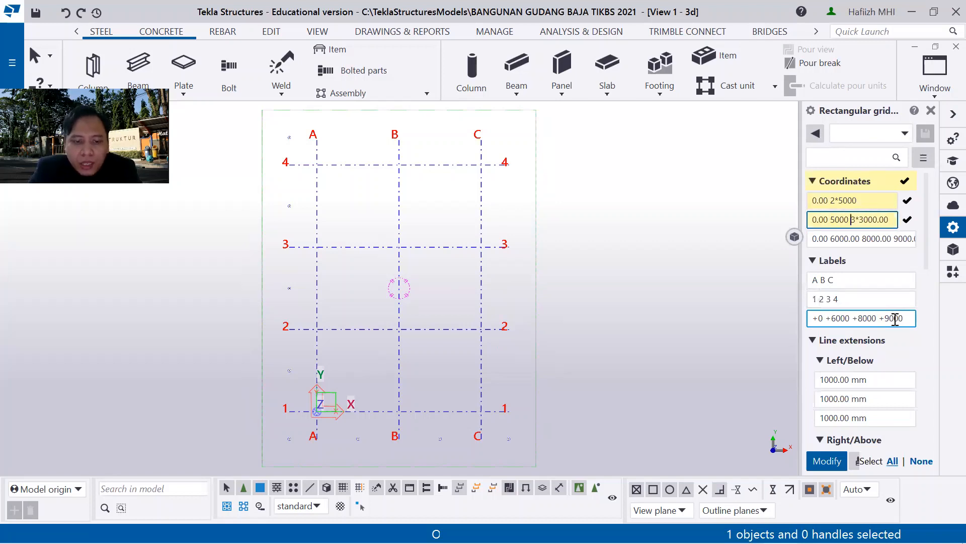
{"action": "type", "text": " 4000"}
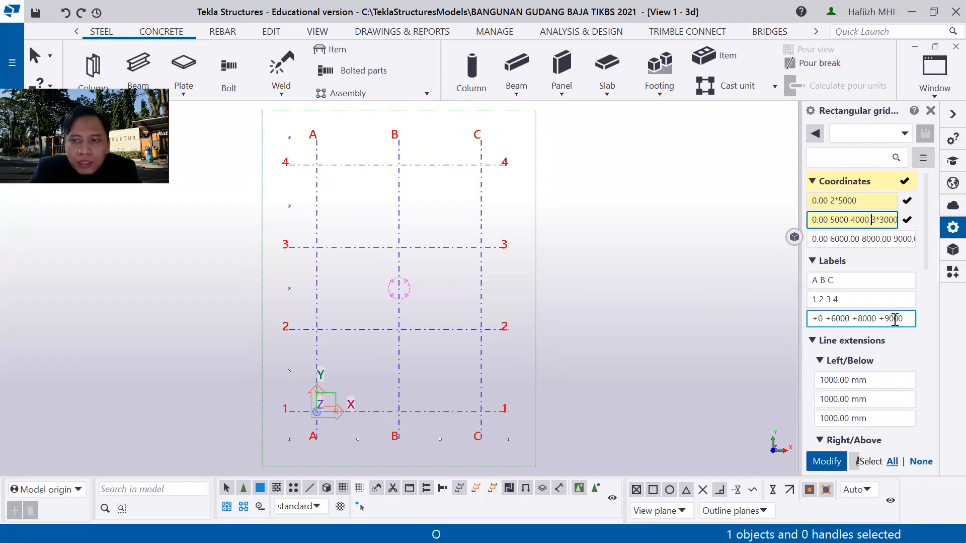
{"action": "type", "text": " 5000"}
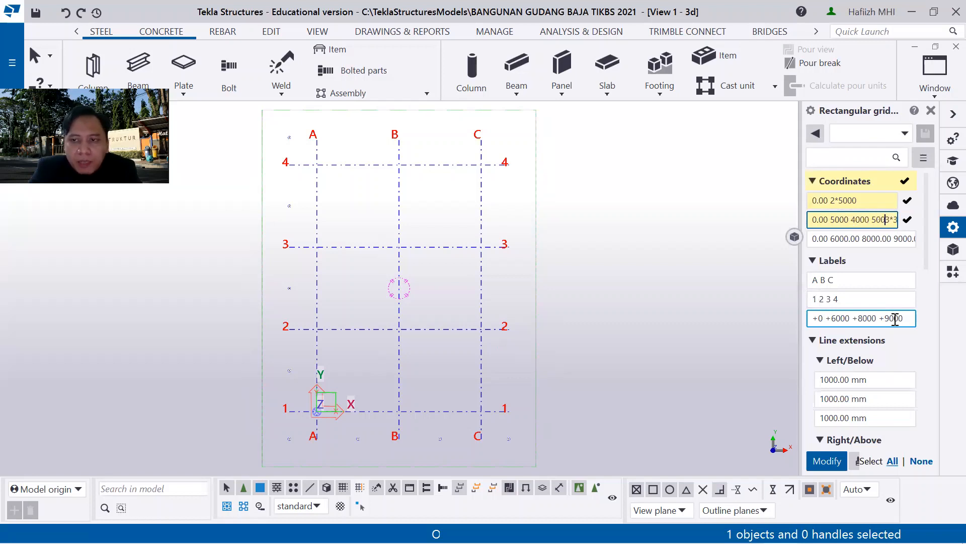
{"action": "key", "text": "Delete"}
{"action": "key", "text": "Delete"}
{"action": "key", "text": "Delete"}
{"action": "key", "text": "Delete"}
{"action": "key", "text": "Delete"}
{"action": "key", "text": "Delete"}
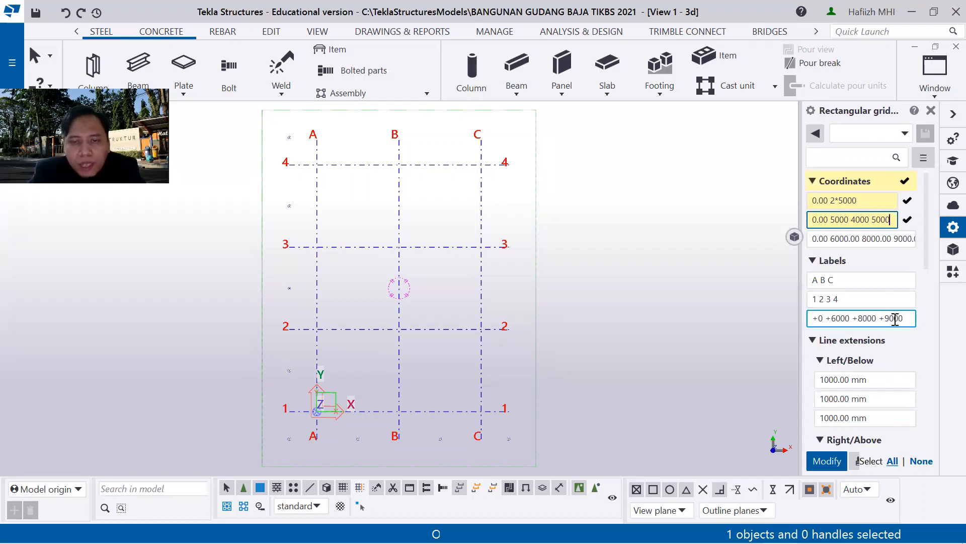
- Enter -500 0.00 1000 6000. 7000 8000 as the grid's Z coordinates
{"action": "left_click", "coordinate": [821, 243]}
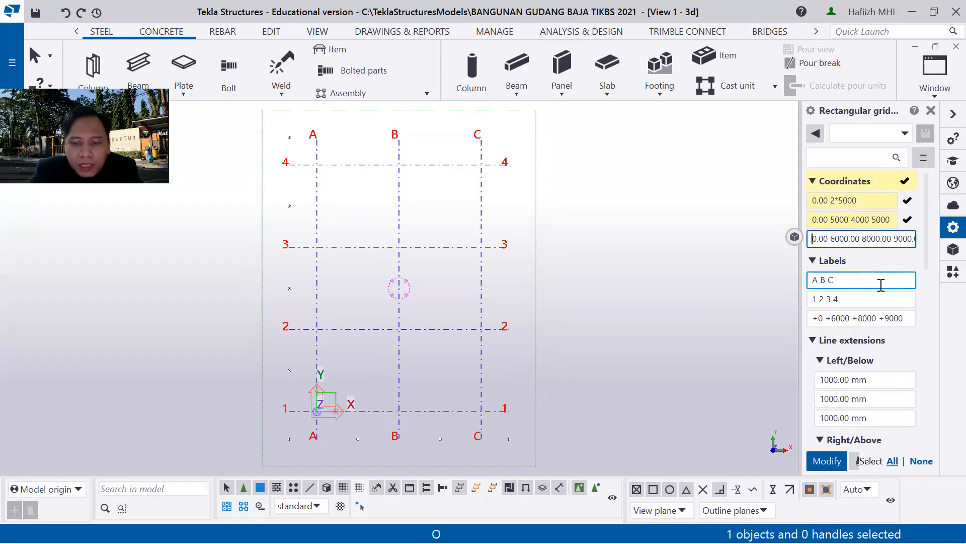
{"action": "type", "text": "-500"}
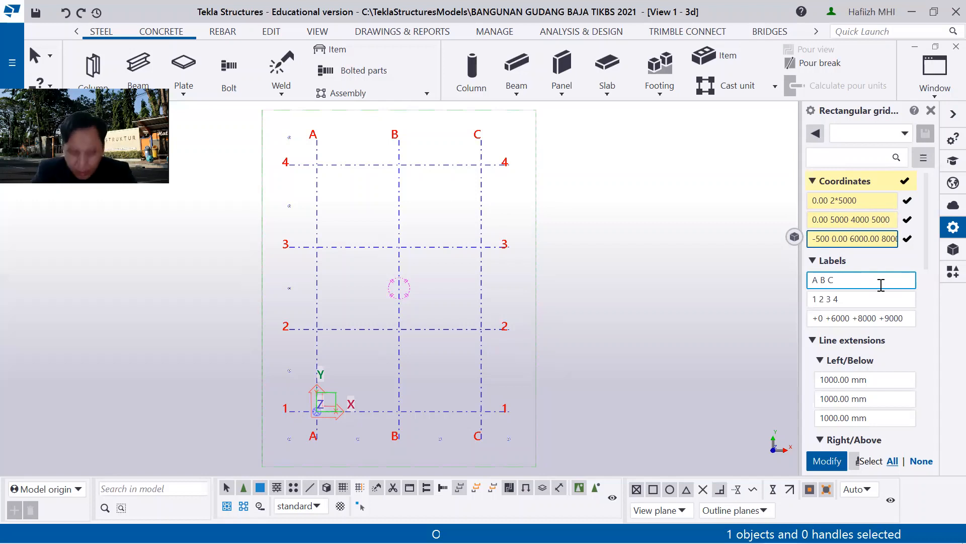
{"action": "type", "text": "1000"}
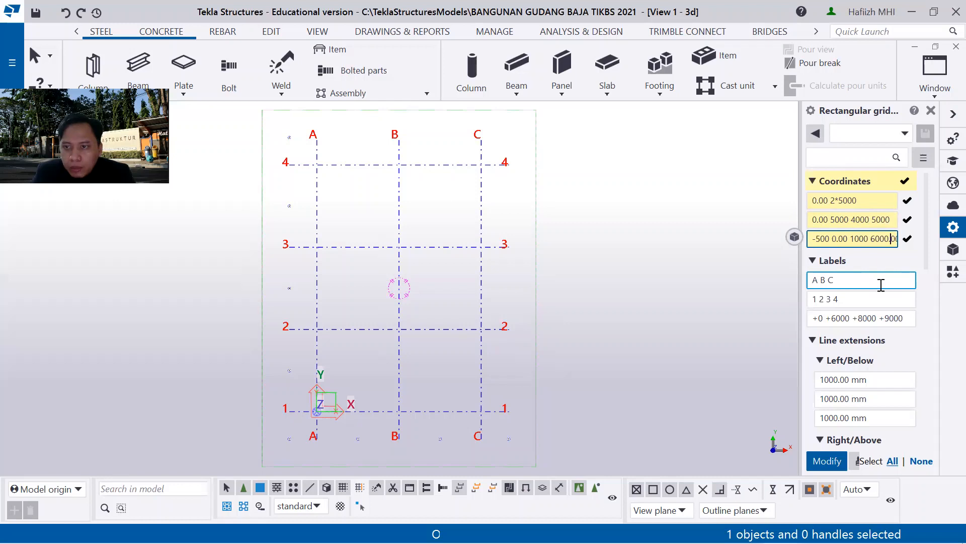
{"action": "key", "text": "Right"}
{"action": "key", "text": "Right"}
{"action": "key", "text": "Right"}
{"action": "key", "text": "Right"}
{"action": "key", "text": "Right"}
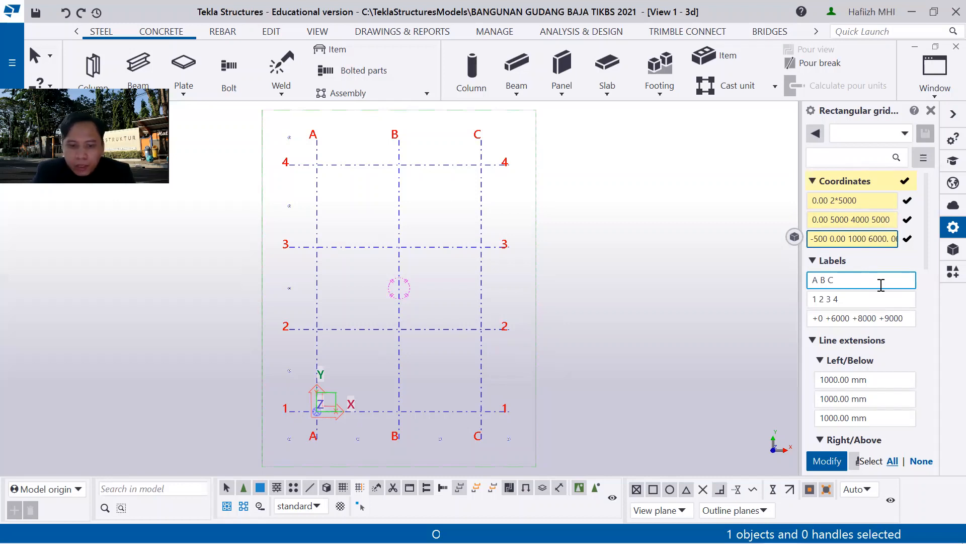
{"action": "type", "text": "700"}
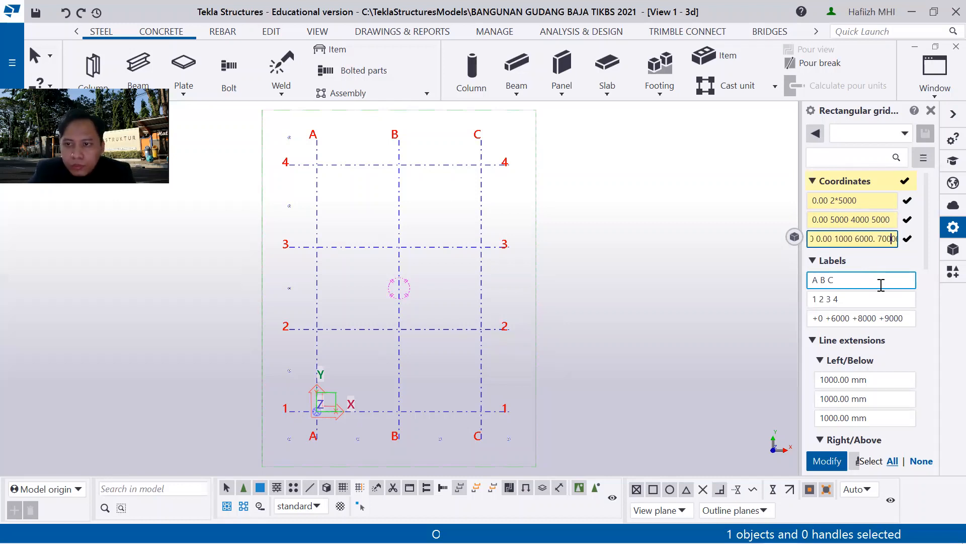
{"action": "type", "text": "0 "}
{"action": "type", "text": "80000"}
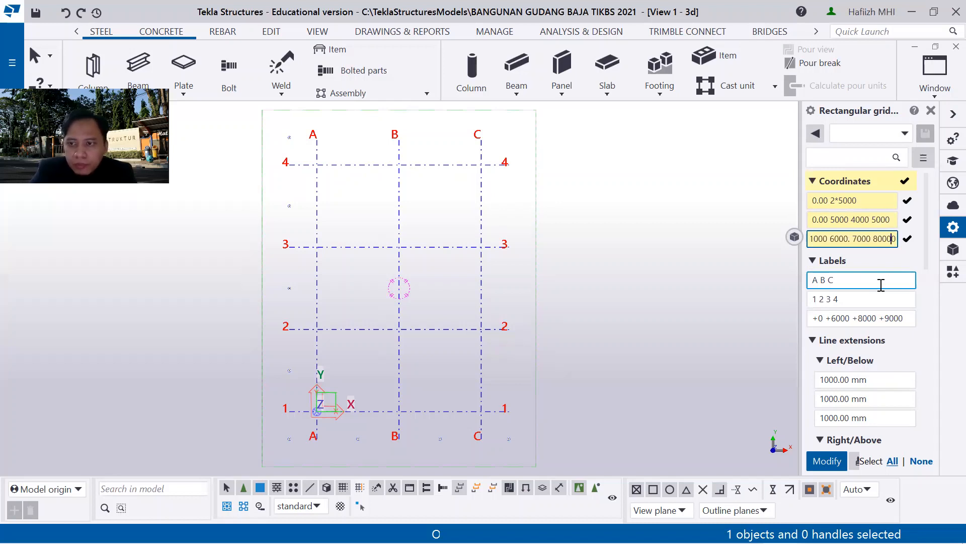
{"action": "key", "text": "BackSpace"}
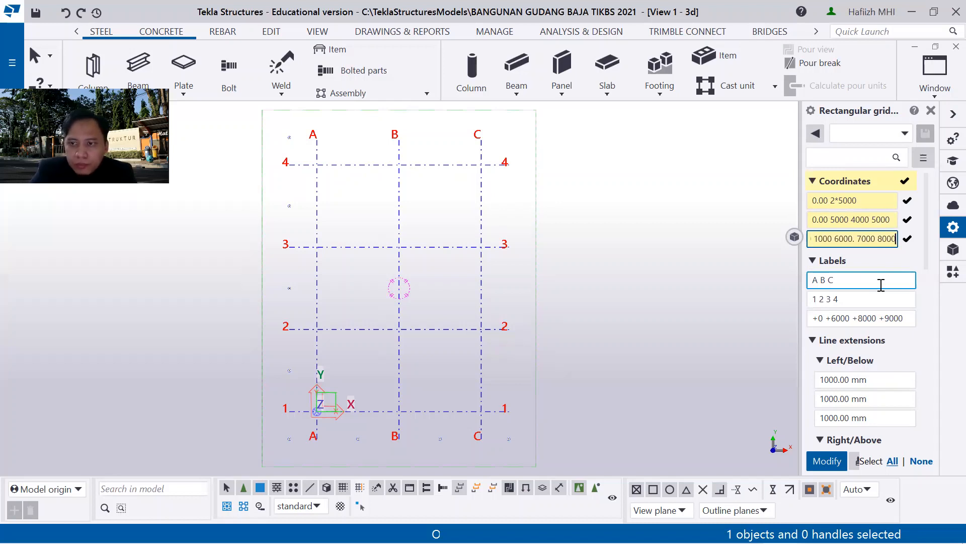
- Add -500 at the start of the grid's Z labels and set the label after +6000 to +7000
{"action": "left_click", "coordinate": [871, 279]}
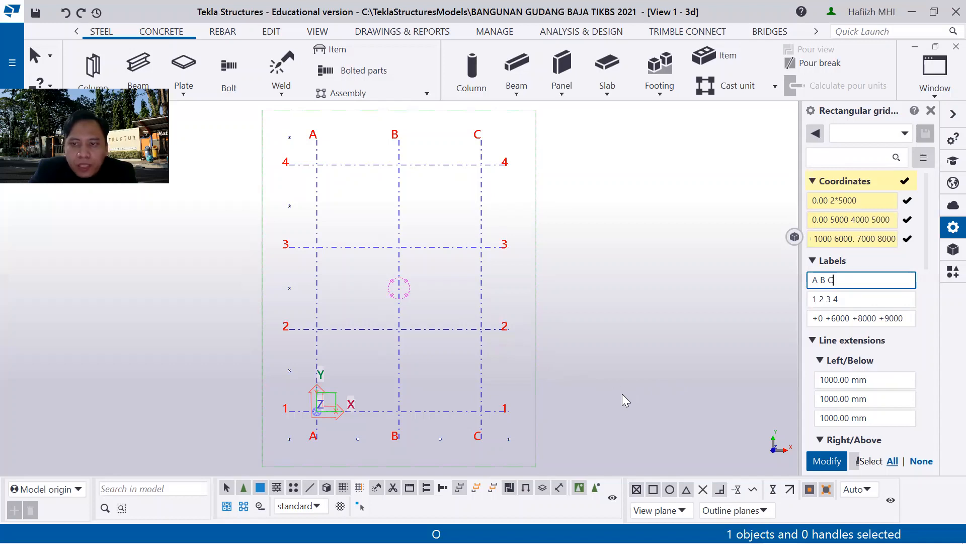
{"action": "left_click", "coordinate": [813, 318]}
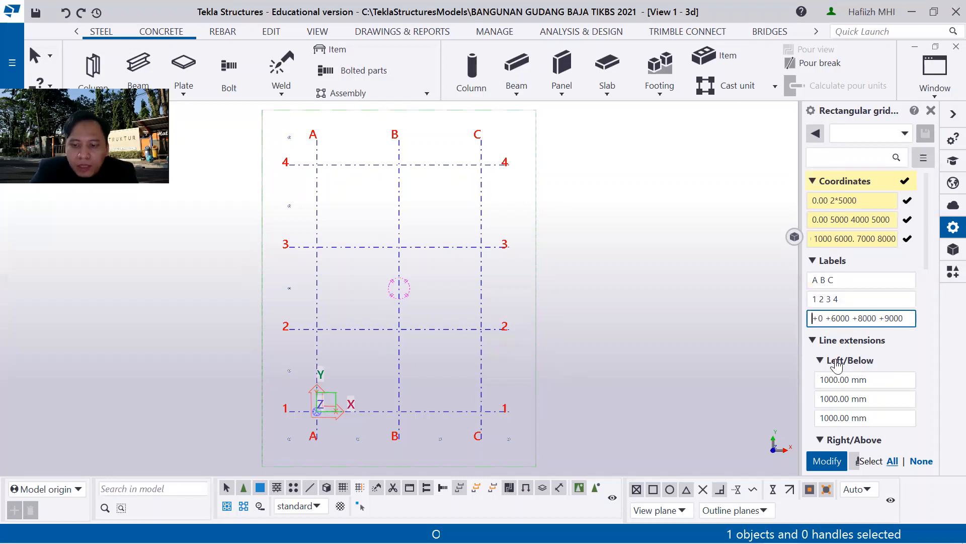
{"action": "type", "text": "-500"}
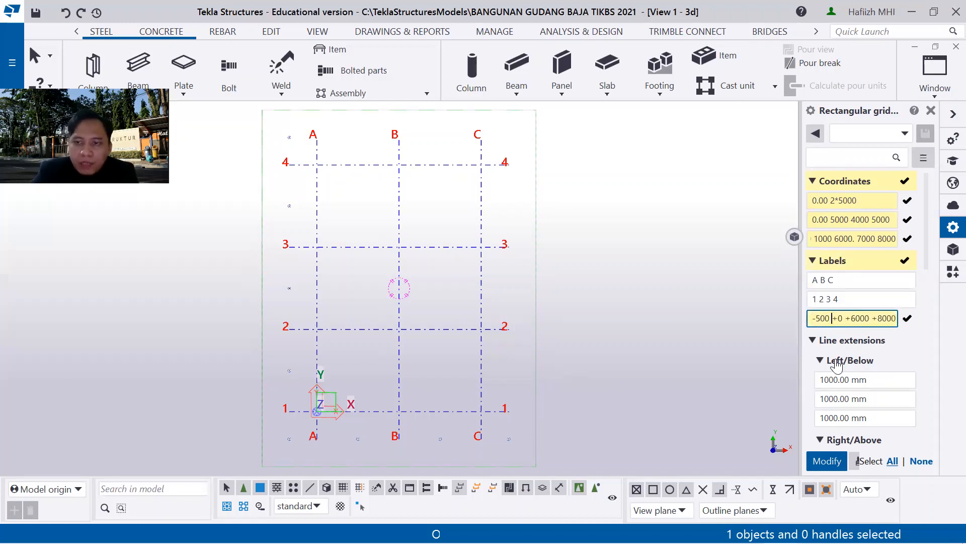
{"action": "key", "text": "Right"}
{"action": "key", "text": "Right"}
{"action": "key", "text": "Right"}
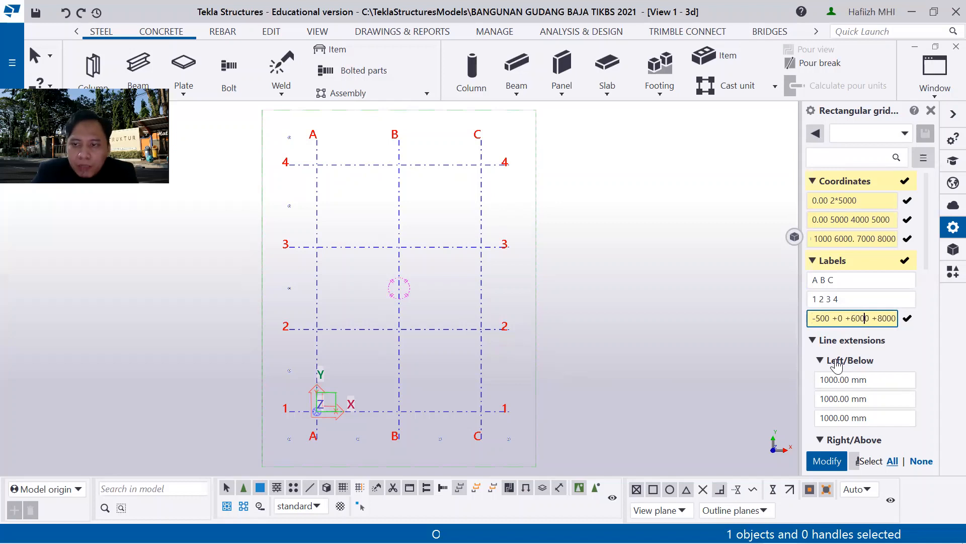
{"action": "key", "text": "Right"}
{"action": "key", "text": "Right"}
{"action": "key", "text": "Right"}
{"action": "key", "text": "Right"}
{"action": "key", "text": "BackSpace"}
{"action": "type", "text": "7"}
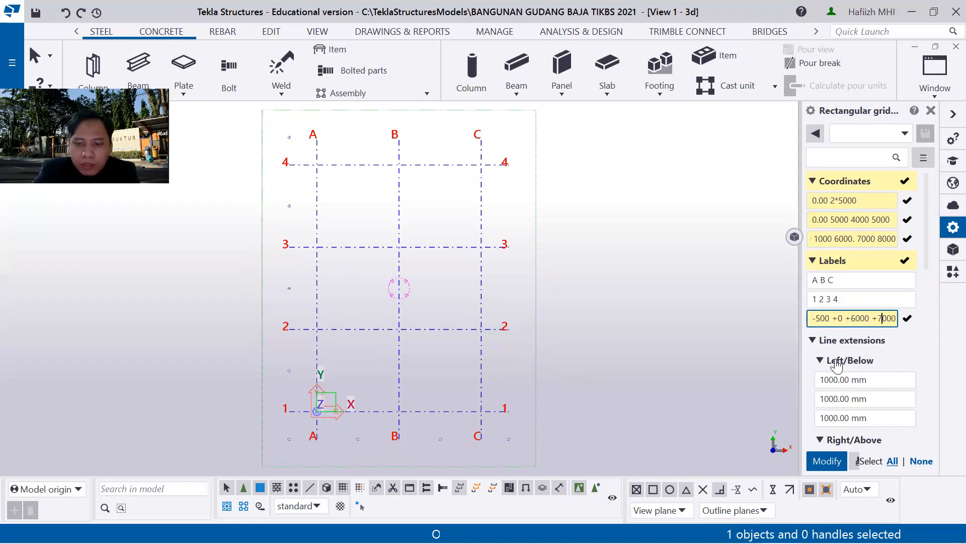
- Set the last of the grid's Z labels to +8000
{"action": "key", "text": "Right"}
{"action": "key", "text": "Right"}
{"action": "key", "text": "Right"}
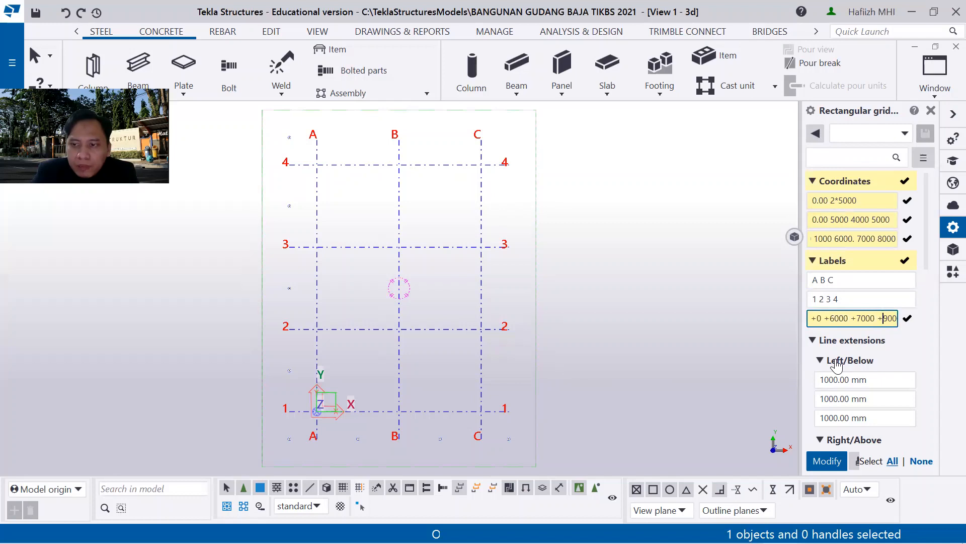
{"action": "key", "text": "Delete"}
{"action": "type", "text": "8"}
{"action": "key", "text": "Right"}
{"action": "key", "text": "Right"}
{"action": "key", "text": "Right"}
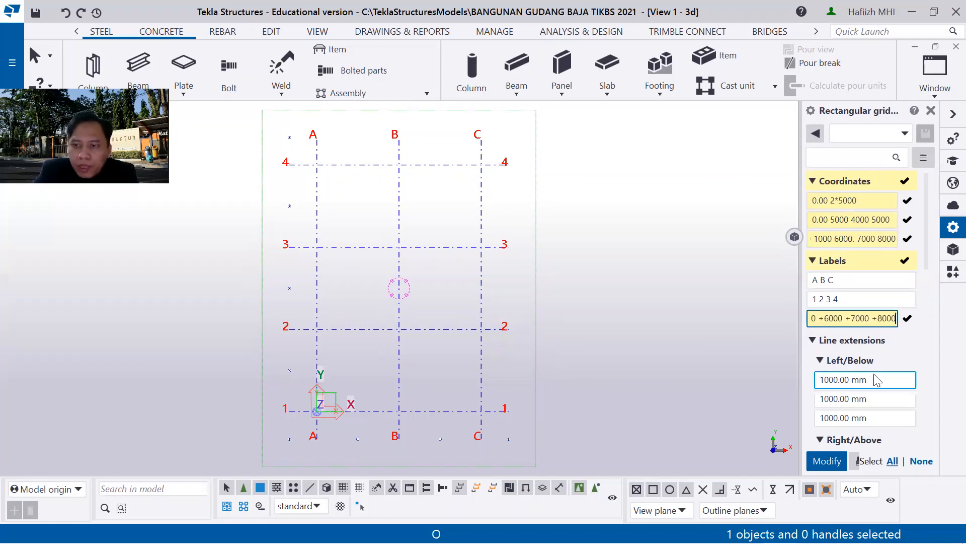
- Review the remaining grid properties and apply the new coordinates and labels to the rectangular grid
{"action": "scroll", "coordinate": [879, 374], "scroll_direction": "down", "scroll_amount": 1}
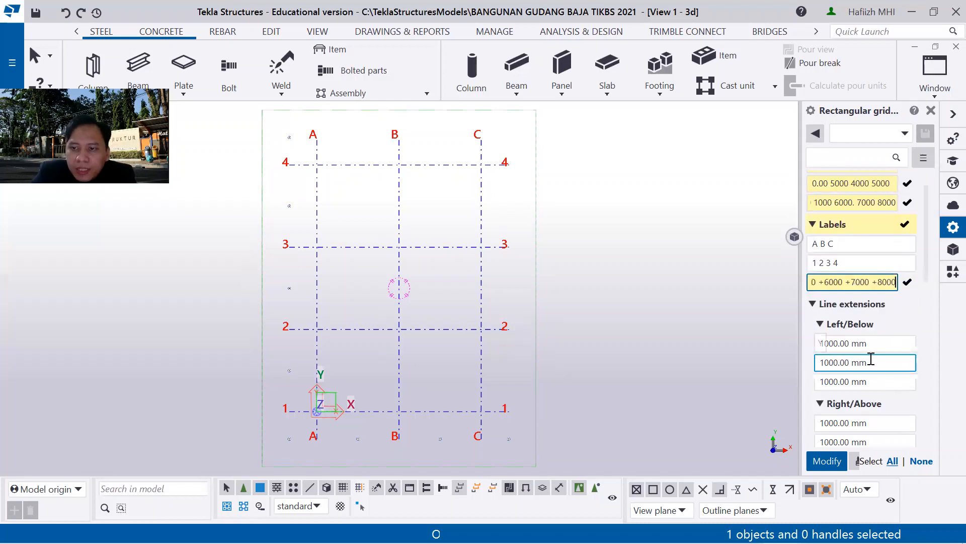
{"action": "scroll", "coordinate": [870, 362], "scroll_direction": "down", "scroll_amount": 1}
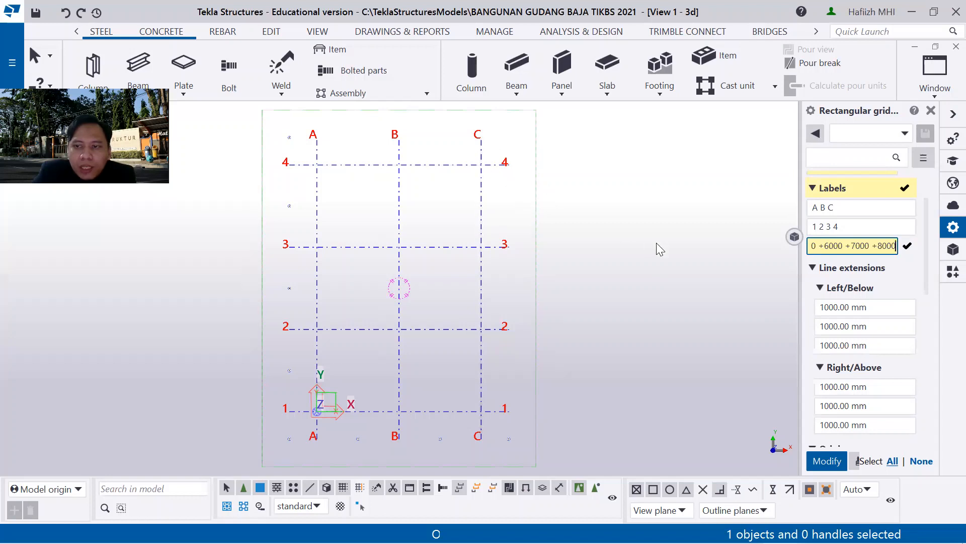
{"action": "left_click", "coordinate": [817, 311]}
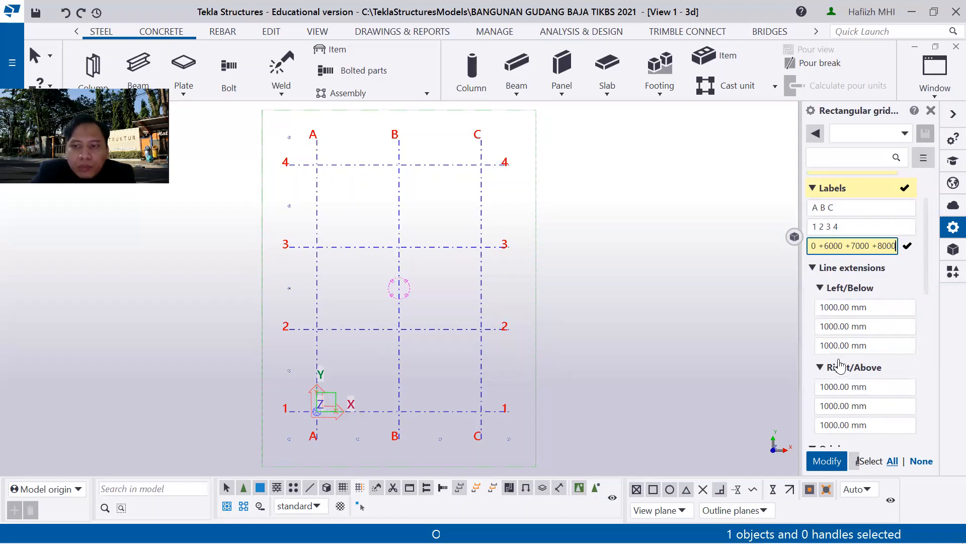
{"action": "scroll", "coordinate": [845, 418], "scroll_direction": "down", "scroll_amount": 2}
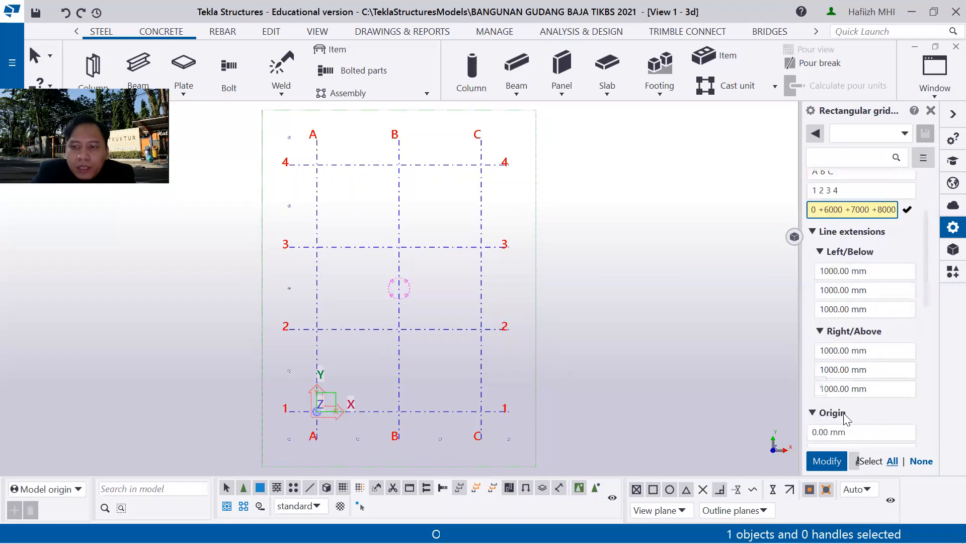
{"action": "scroll", "coordinate": [847, 419], "scroll_direction": "down", "scroll_amount": 3}
{"action": "scroll", "coordinate": [874, 360], "scroll_direction": "down", "scroll_amount": 1}
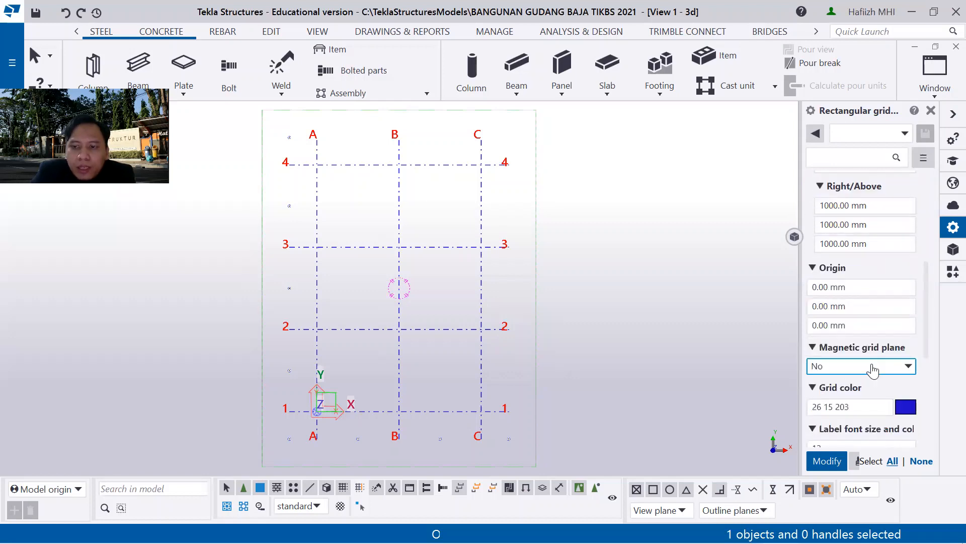
{"action": "scroll", "coordinate": [874, 371], "scroll_direction": "down", "scroll_amount": 1}
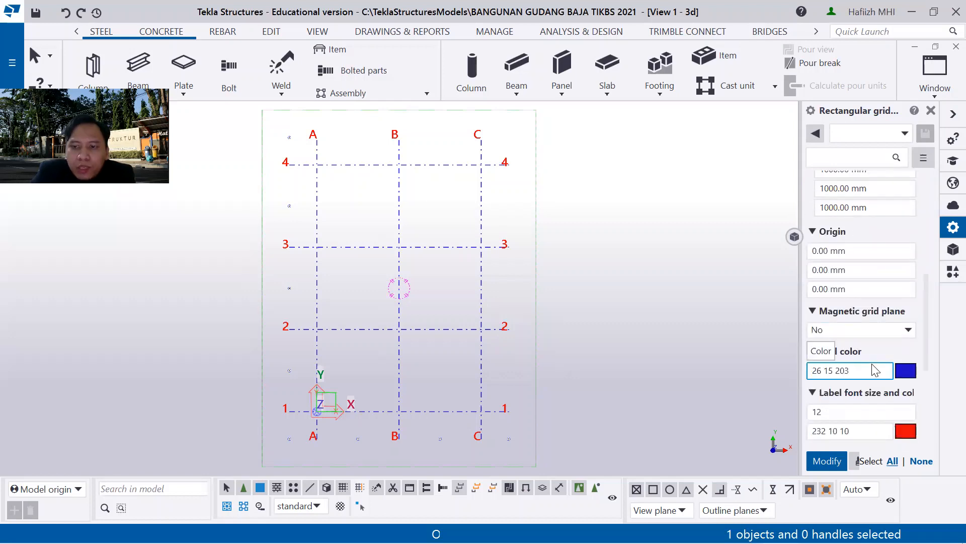
{"action": "left_click", "coordinate": [827, 461]}
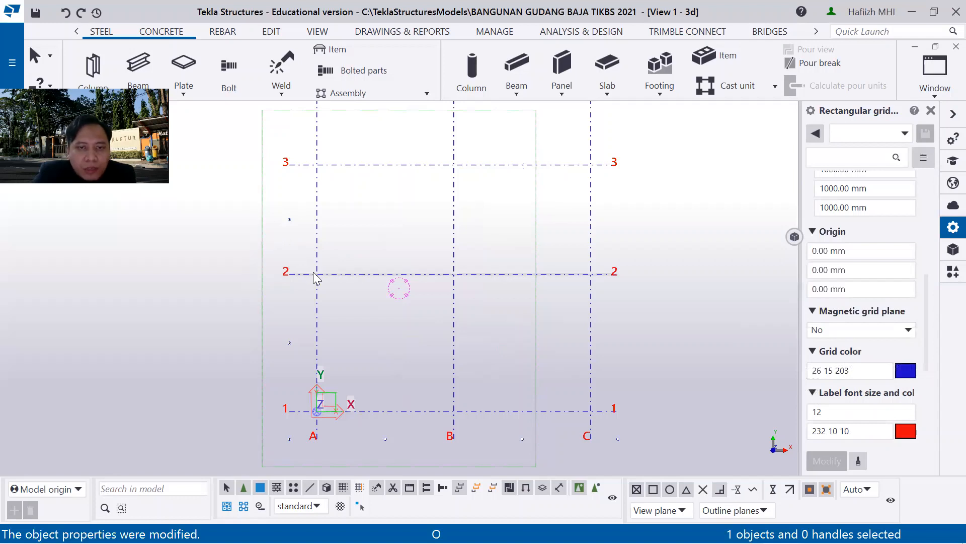
- Deselect the grid and fit the work area to the entire model
{"action": "right_click", "coordinate": [380, 223]}
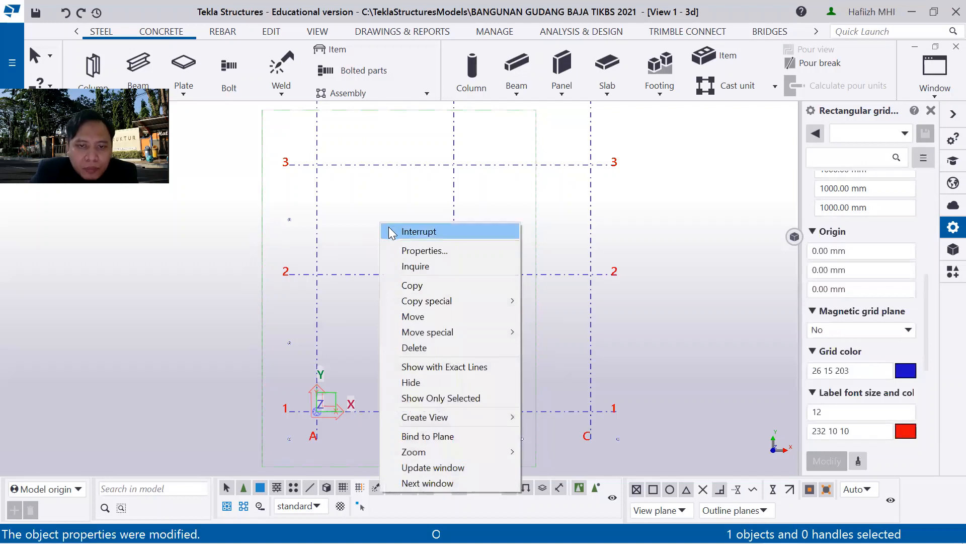
{"action": "left_click", "coordinate": [401, 233]}
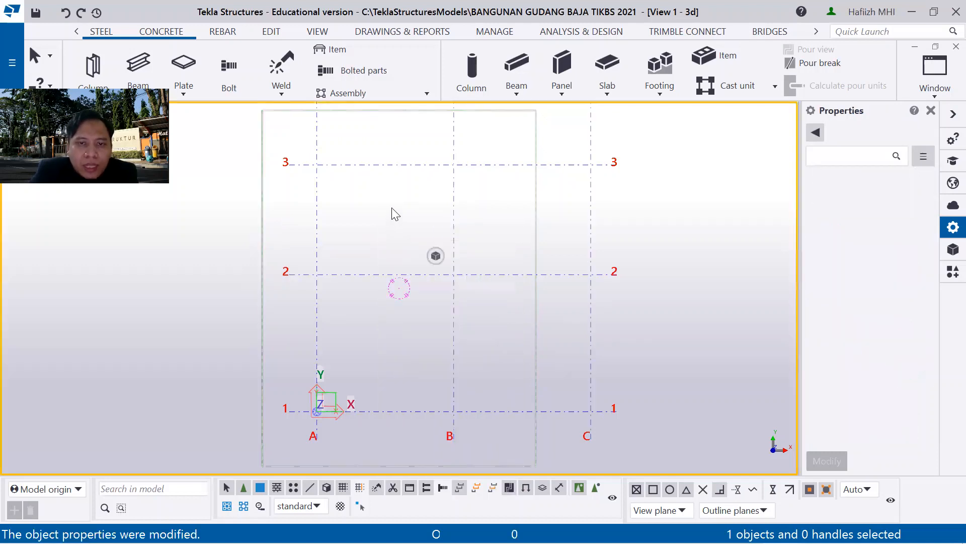
{"action": "right_click", "coordinate": [392, 208]}
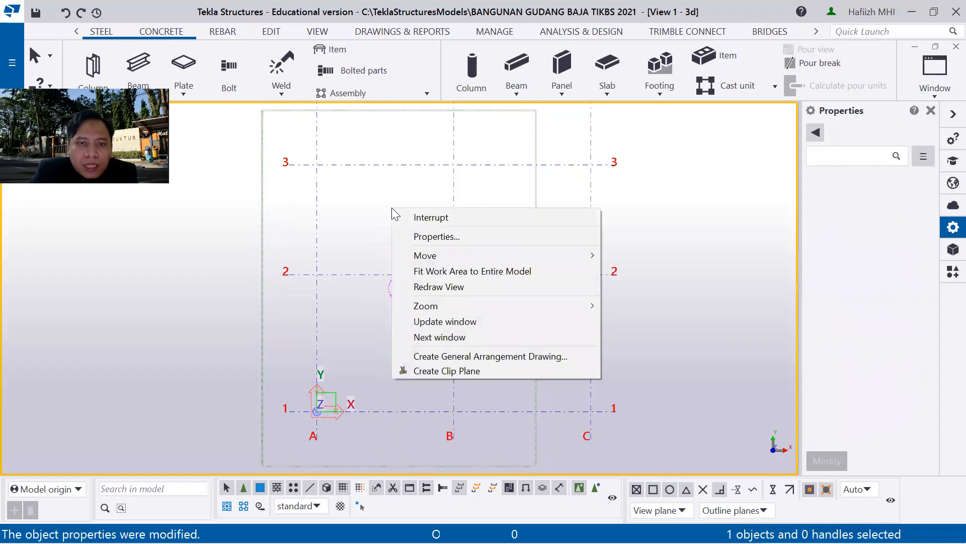
{"action": "left_click", "coordinate": [434, 271]}
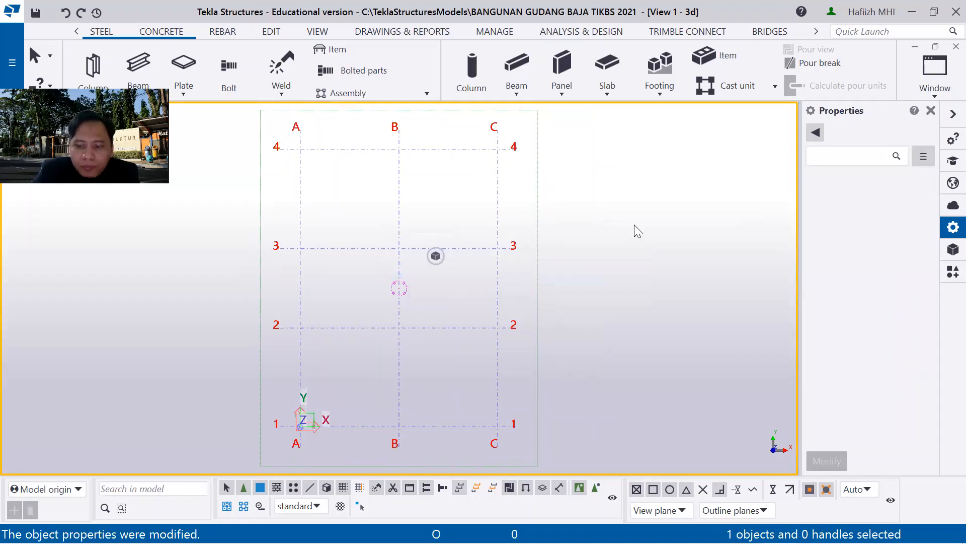
- Check the modified grid by alternating between the 3D and plan views, ending in plan view
{"action": "key", "text": "ctrl+p"}
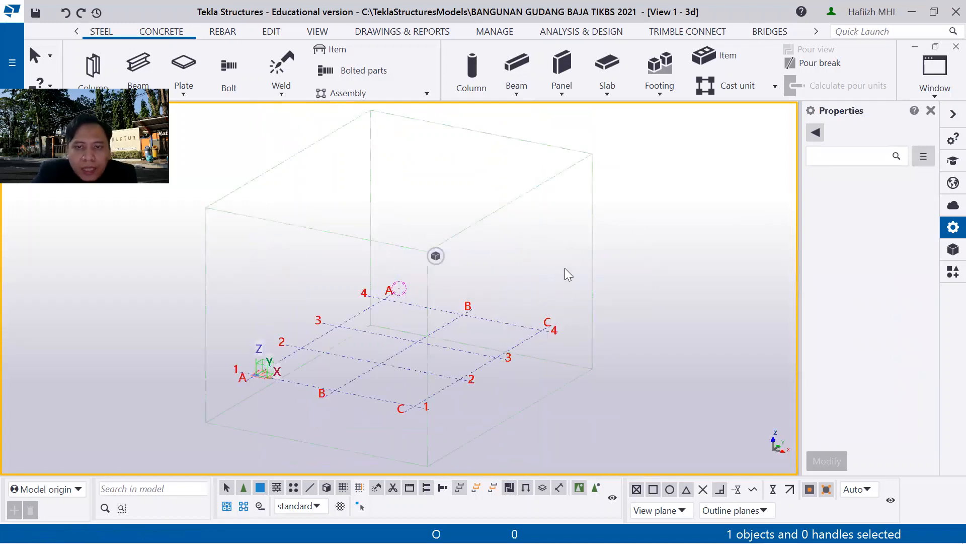
{"action": "key", "text": "ctrl+p"}
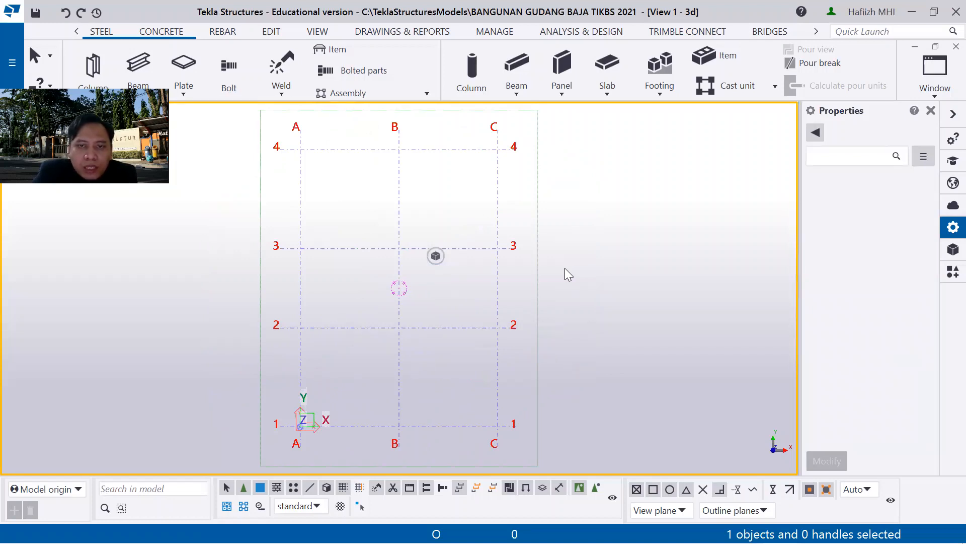
{"action": "key", "text": "ctrl+p"}
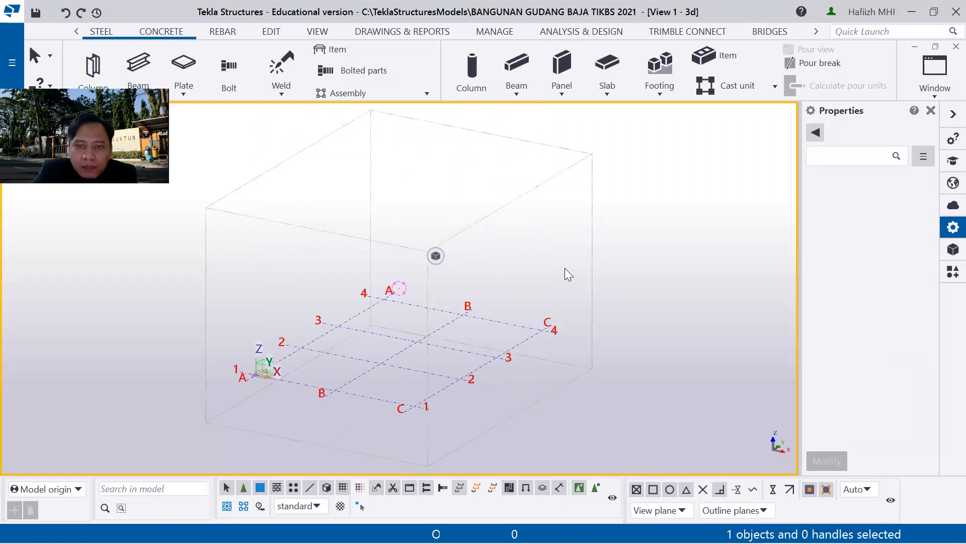
{"action": "key", "text": "ctrl+p"}
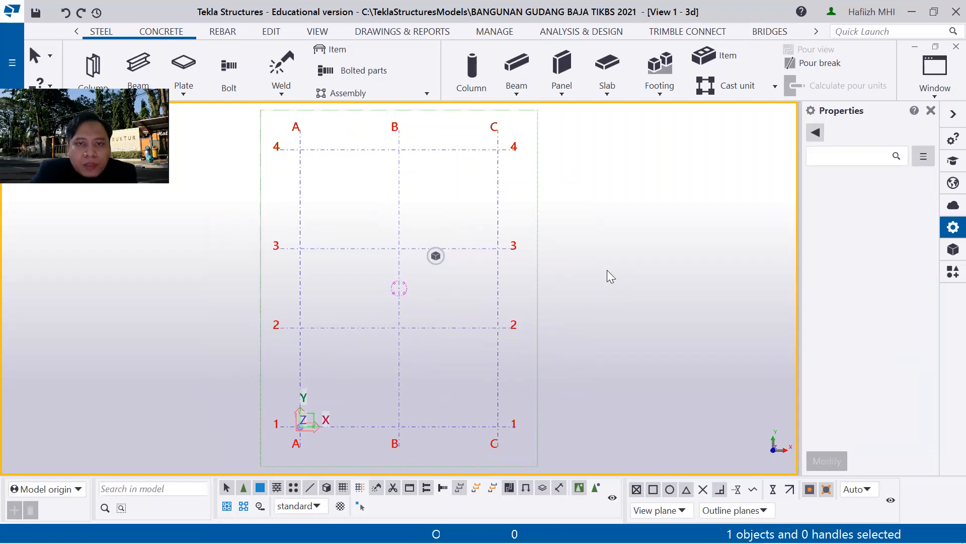
- Create named views along all grid lines using the Grid-Plan and Grid-Elevation view properties
{"action": "left_click", "coordinate": [317, 33]}
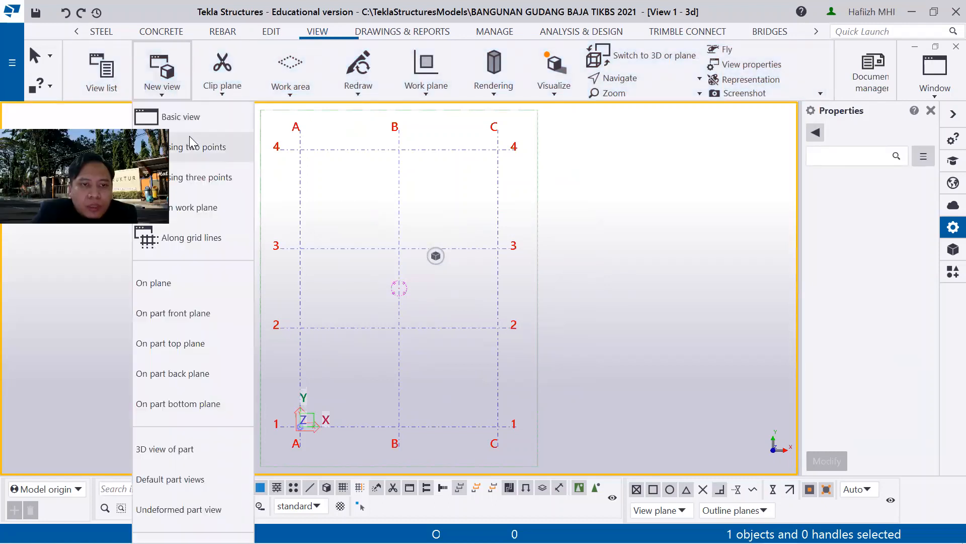
{"action": "left_click", "coordinate": [193, 237]}
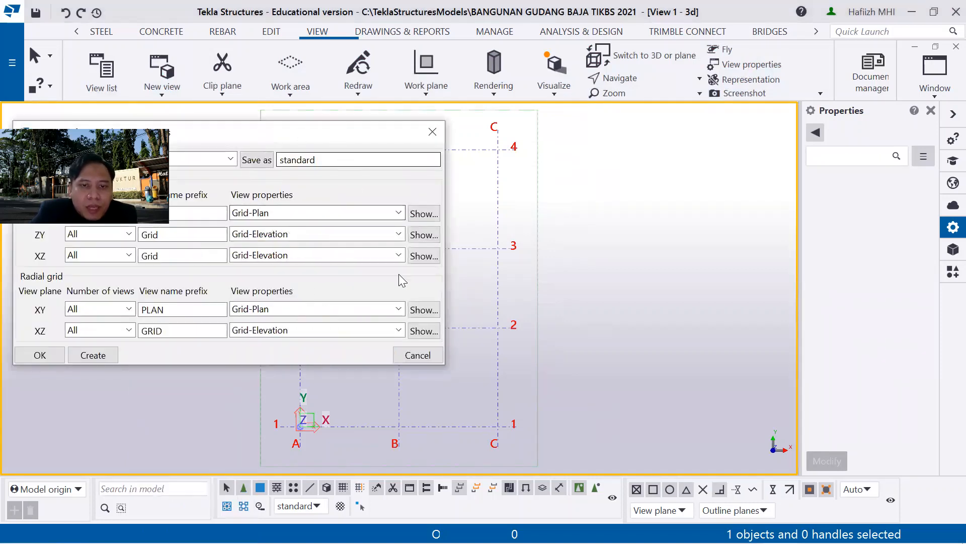
{"action": "left_click", "coordinate": [104, 355]}
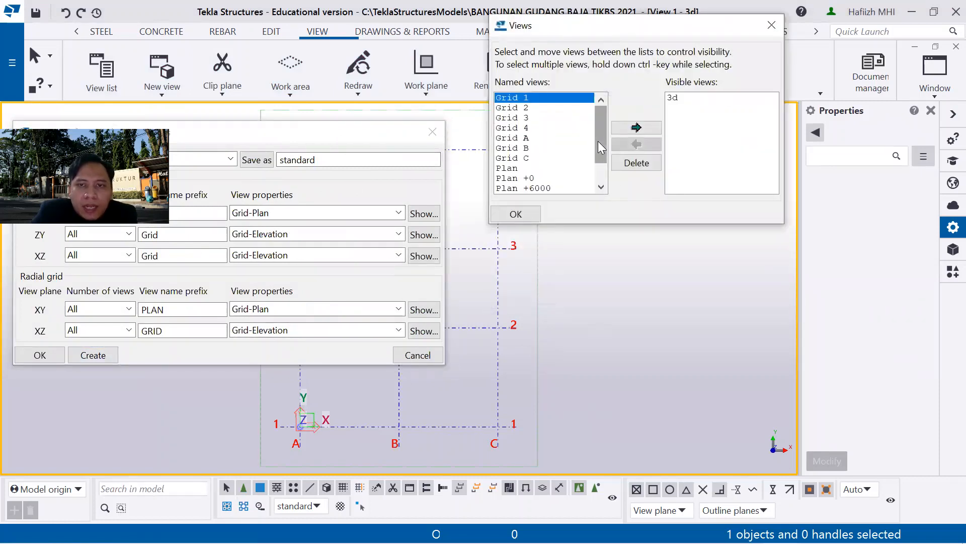
- Make the named view Plan +0 visible and close the view list and grid view creation dialogs
{"action": "mouse_move", "coordinate": [597, 141]}
{"action": "left_mouse_down"}
{"action": "mouse_move", "coordinate": [595, 160]}
{"action": "mouse_move", "coordinate": [597, 133]}
{"action": "left_mouse_up"}
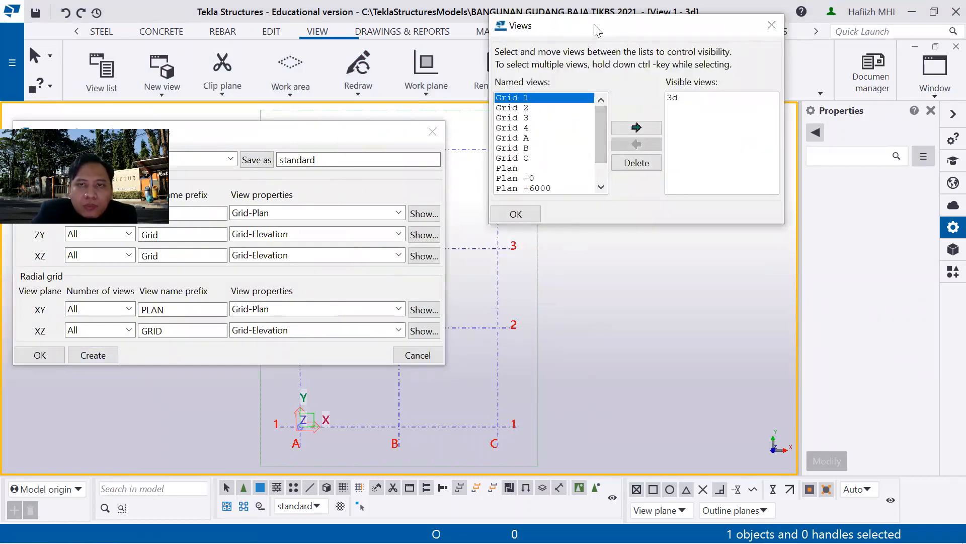
{"action": "left_click_drag", "start_coordinate": [594, 24], "coordinate": [595, 63]}
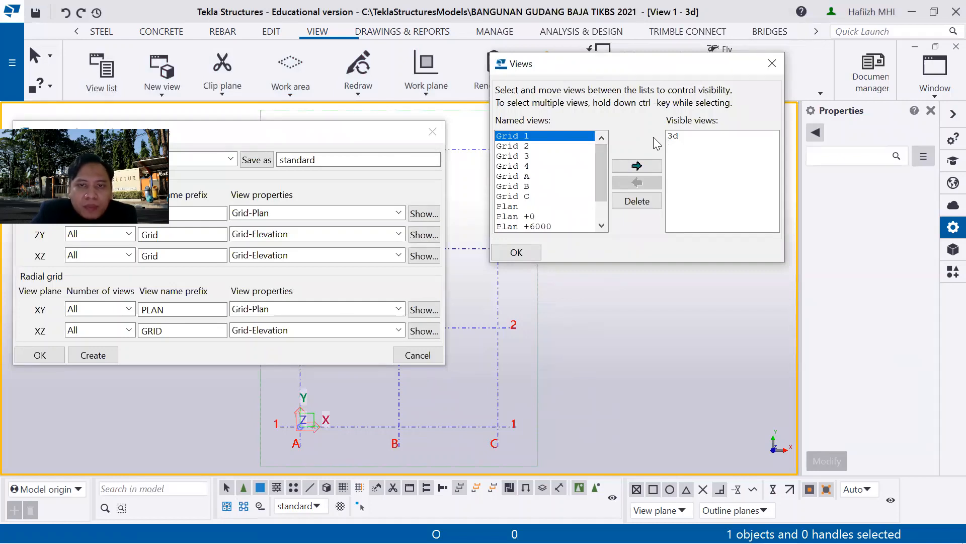
{"action": "left_click_drag", "start_coordinate": [523, 146], "coordinate": [523, 189]}
{"action": "left_click", "coordinate": [520, 198]}
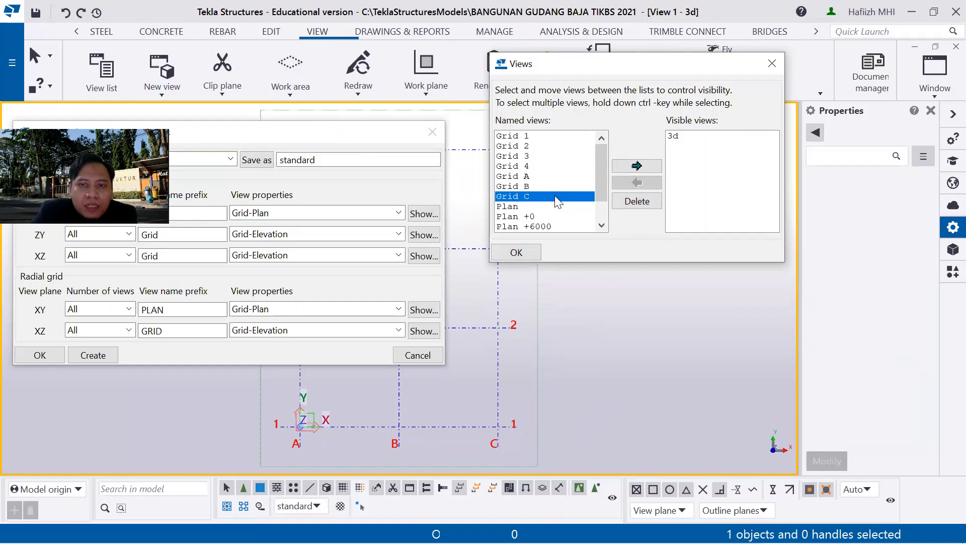
{"action": "left_click", "coordinate": [530, 217]}
{"action": "left_click", "coordinate": [637, 166]}
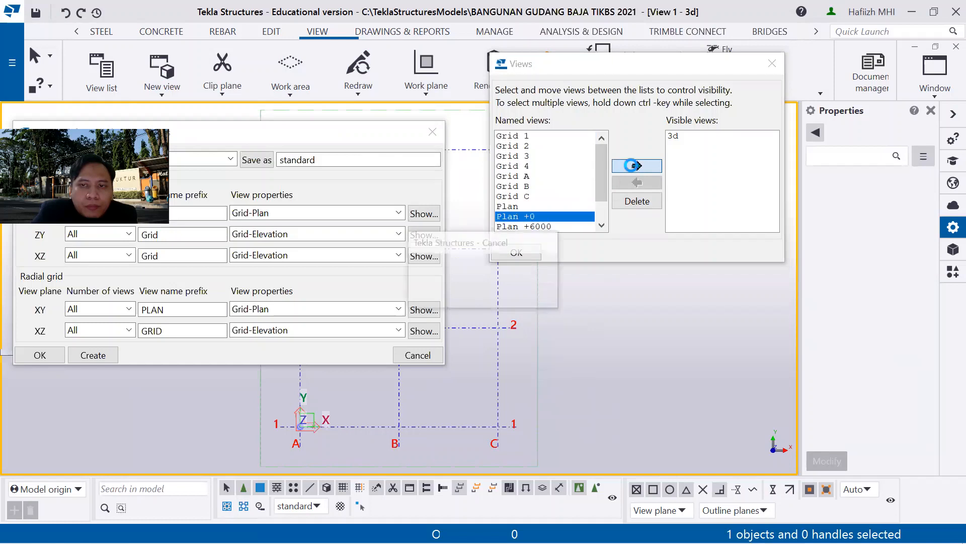
{"action": "left_click", "coordinate": [773, 63]}
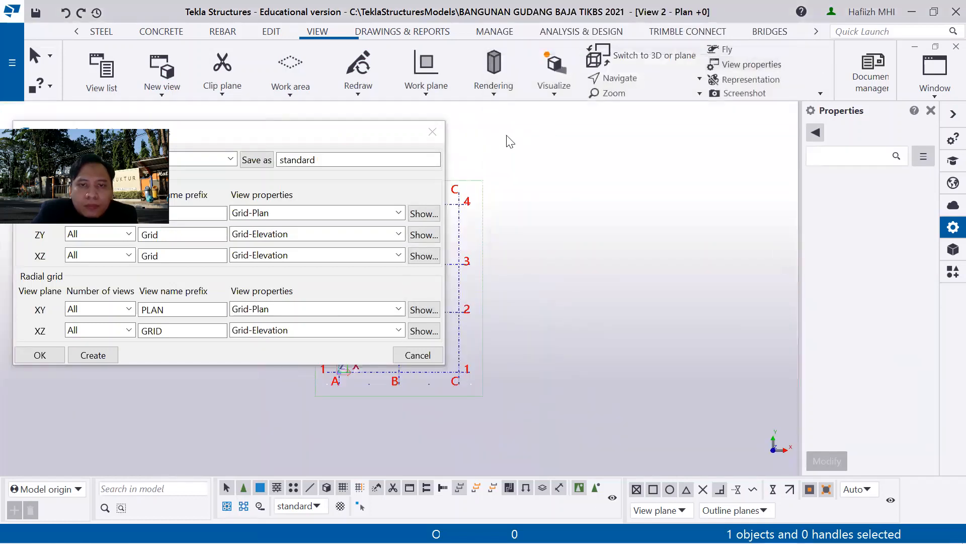
{"action": "left_click", "coordinate": [432, 133]}
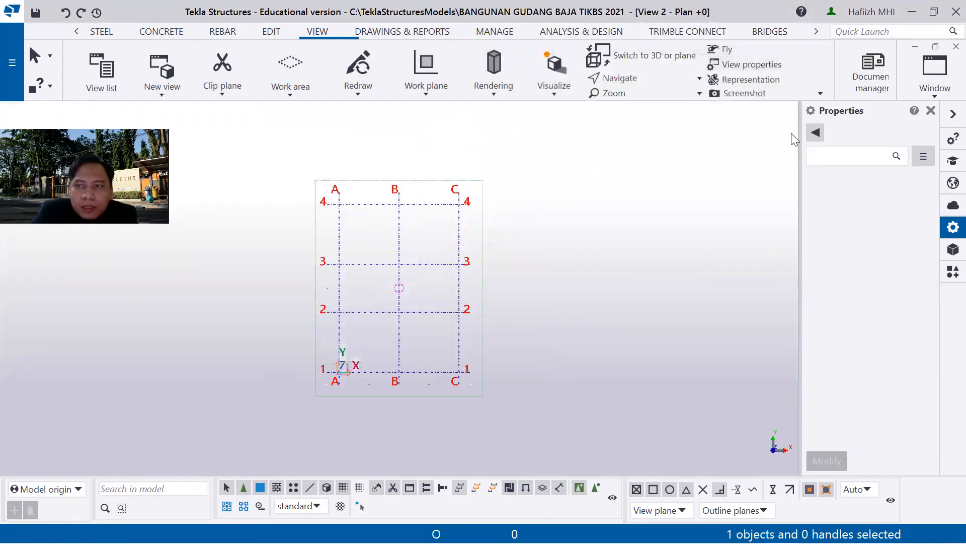
- Tile the 3d and Plan +0 view windows side by side
{"action": "left_click", "coordinate": [933, 70]}
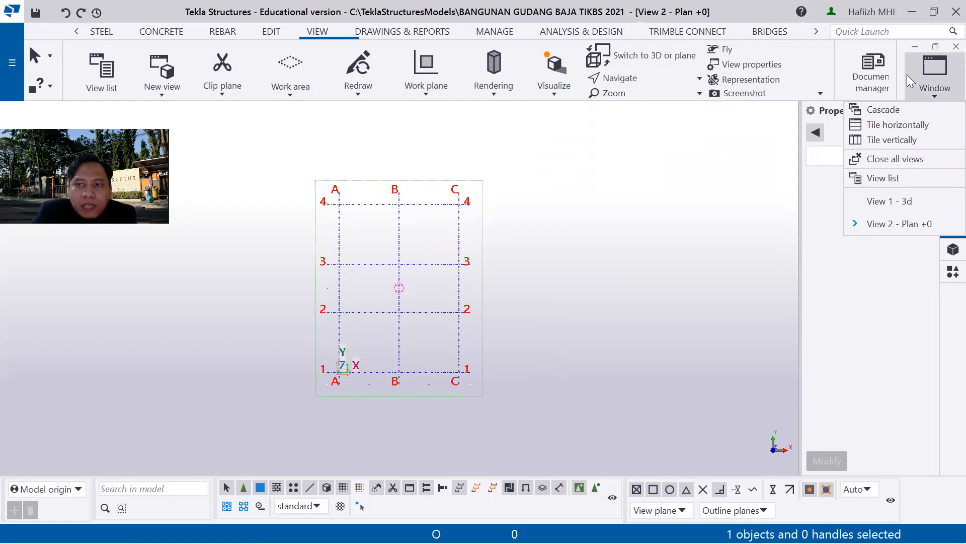
{"action": "left_click", "coordinate": [885, 110]}
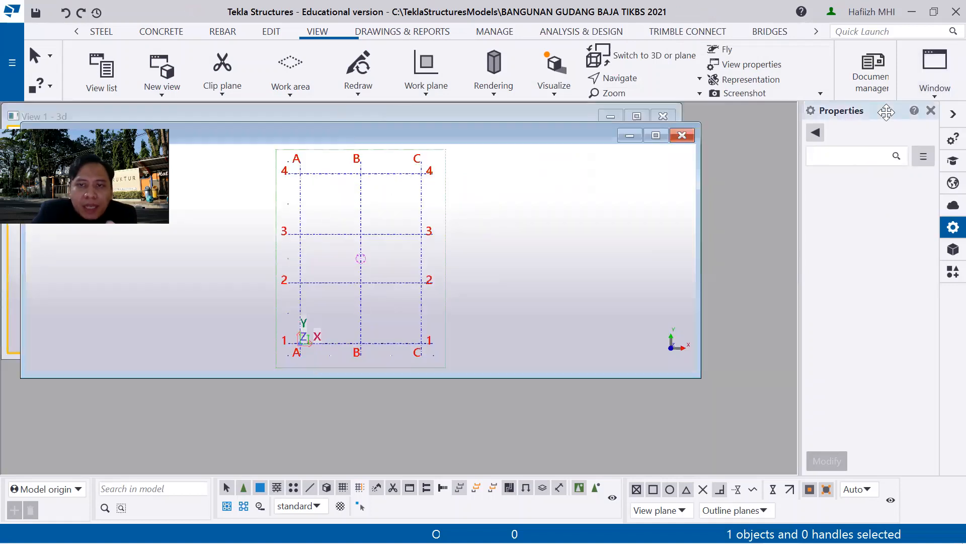
{"action": "left_click", "coordinate": [925, 65]}
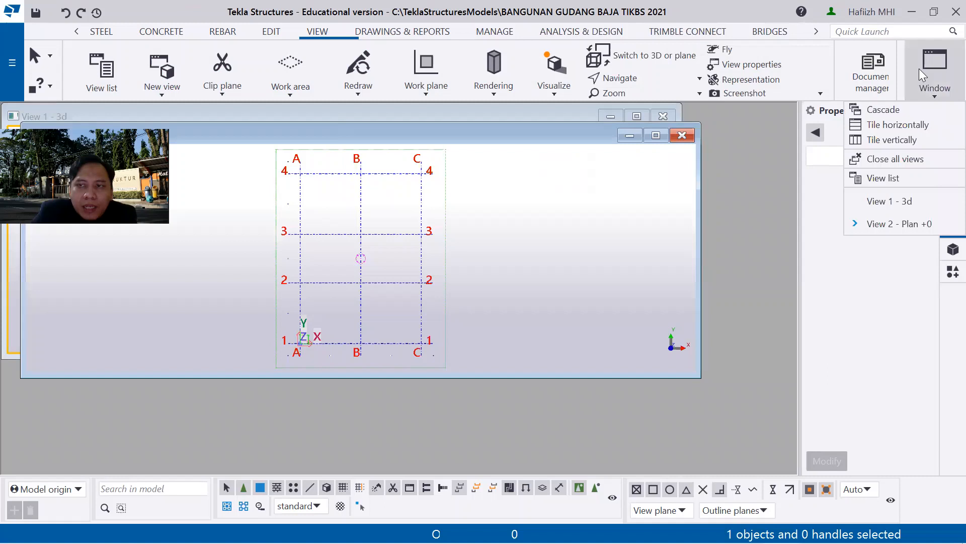
{"action": "left_click", "coordinate": [897, 127]}
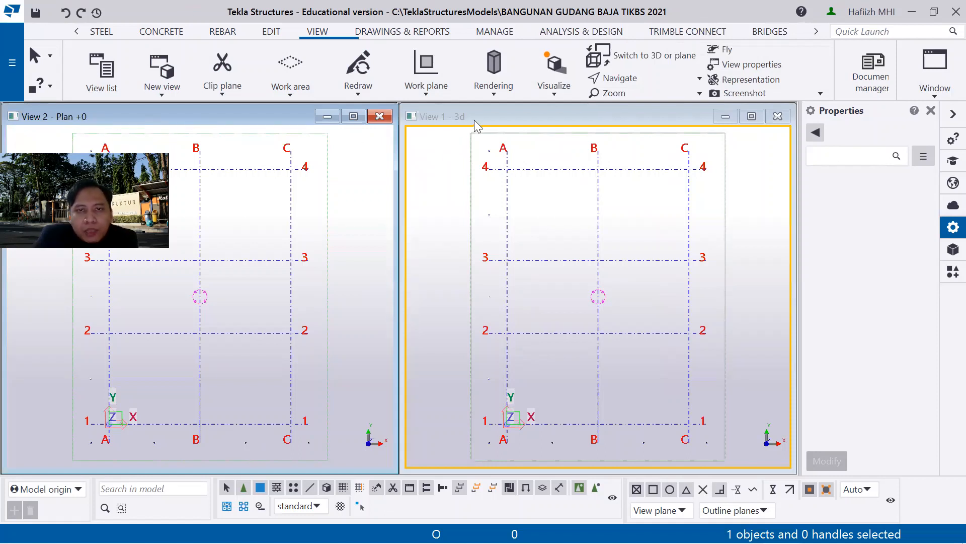
- Switch the 3d view to its 3D display and check the Plan +0 view in 3D, returning it to plan
{"action": "left_click", "coordinate": [553, 202]}
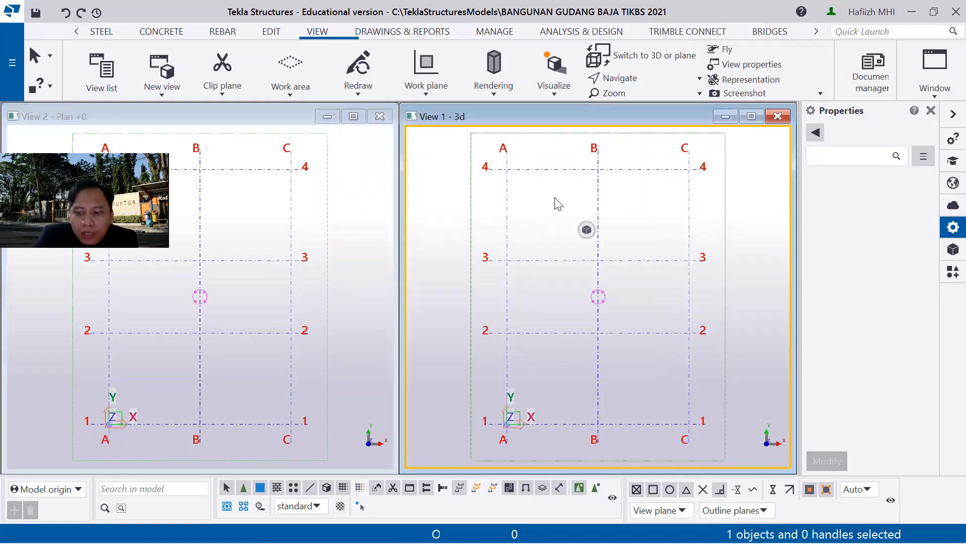
{"action": "key", "text": "ctrl+p"}
{"action": "left_click", "coordinate": [365, 218]}
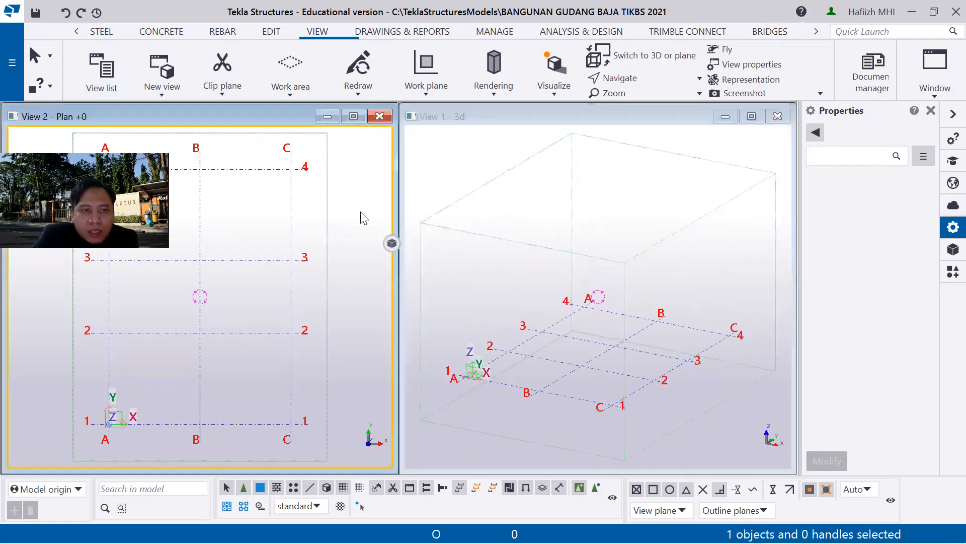
{"action": "key", "text": "ctrl+p"}
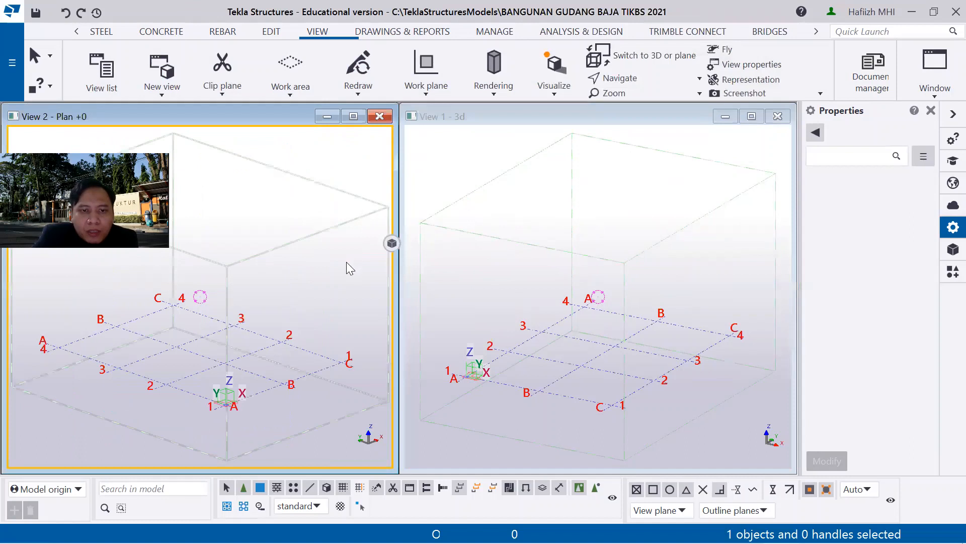
{"action": "key", "text": "ctrl+p"}
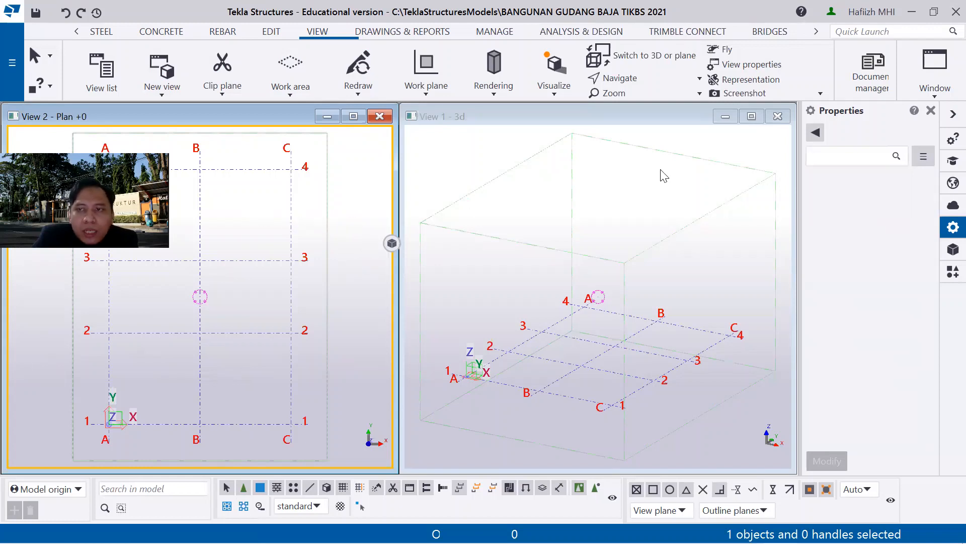
- Close the Plan +0 view and make the named view Grid A visible
{"action": "left_click", "coordinate": [379, 117]}
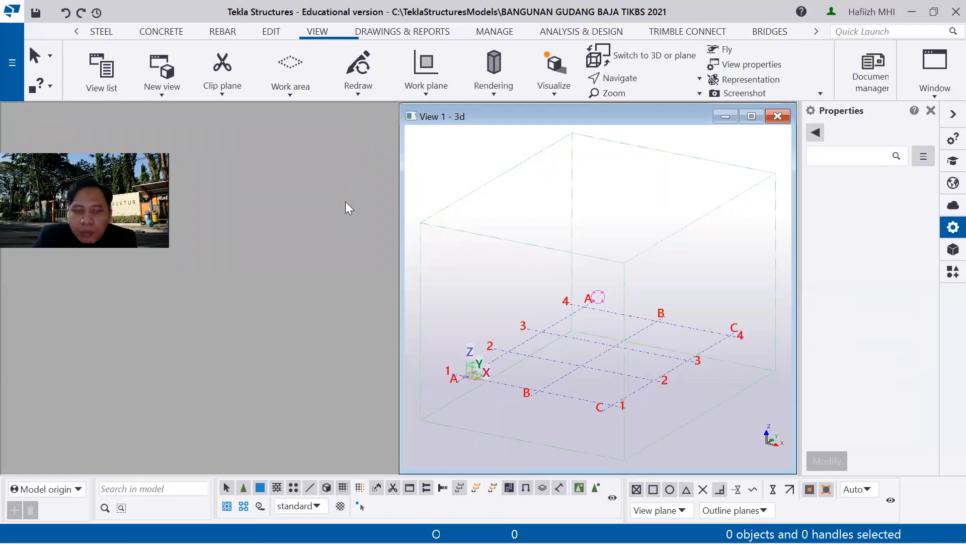
{"action": "key", "text": "ctrl+i"}
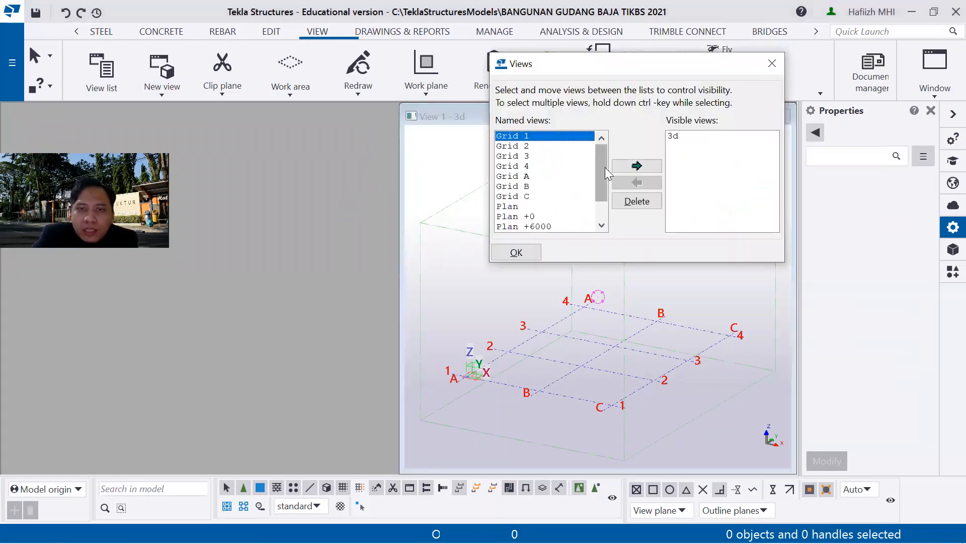
{"action": "left_click", "coordinate": [558, 177]}
{"action": "left_click", "coordinate": [635, 169]}
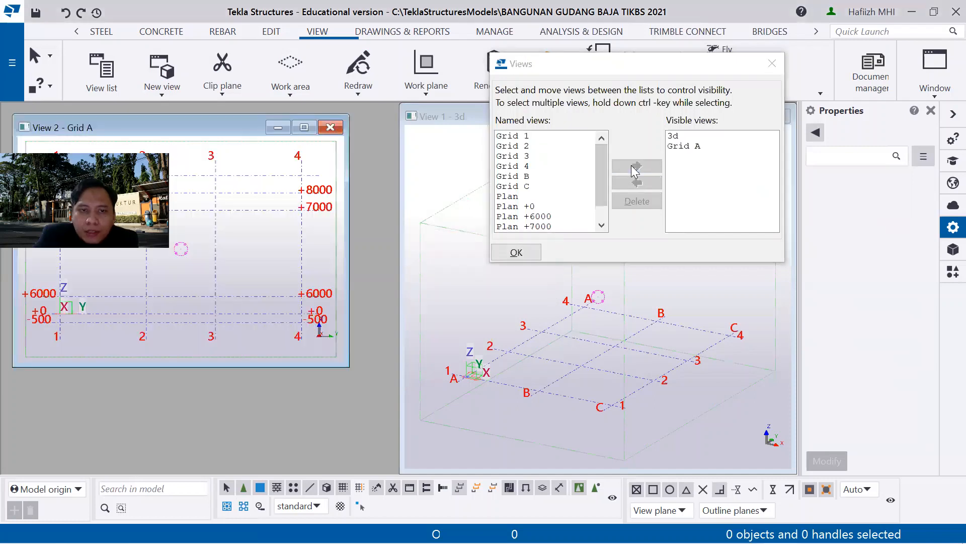
- Close the view list and tile the Grid A and 3d view windows side by side
{"action": "left_click", "coordinate": [304, 129]}
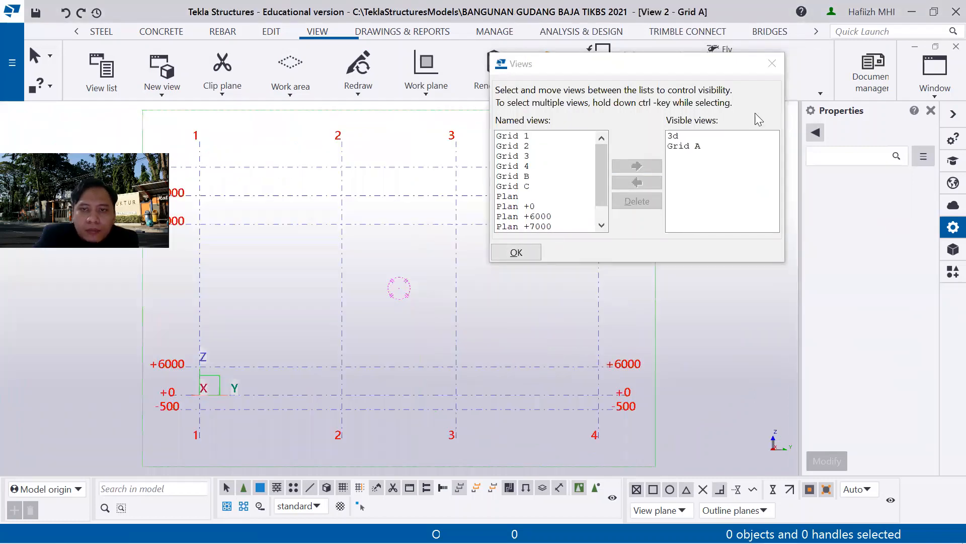
{"action": "left_click", "coordinate": [772, 63]}
{"action": "left_click", "coordinate": [926, 76]}
{"action": "left_click", "coordinate": [895, 141]}
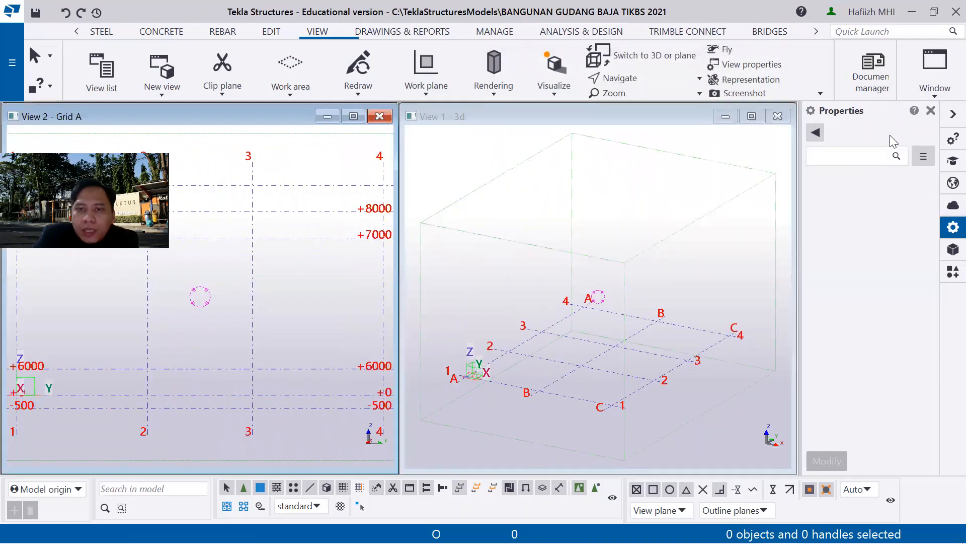
{"action": "left_click", "coordinate": [293, 316]}
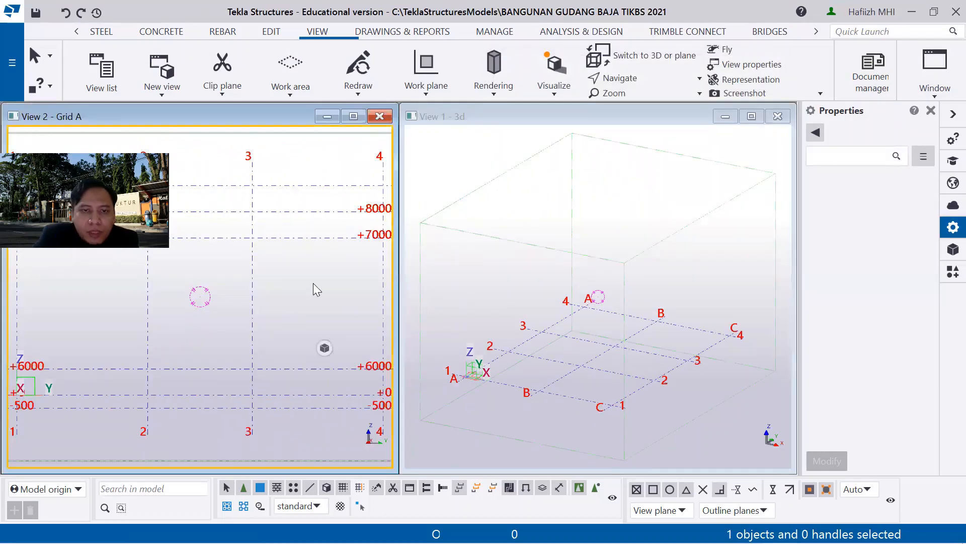
{"action": "scroll", "coordinate": [313, 289], "scroll_direction": "down", "scroll_amount": 3}
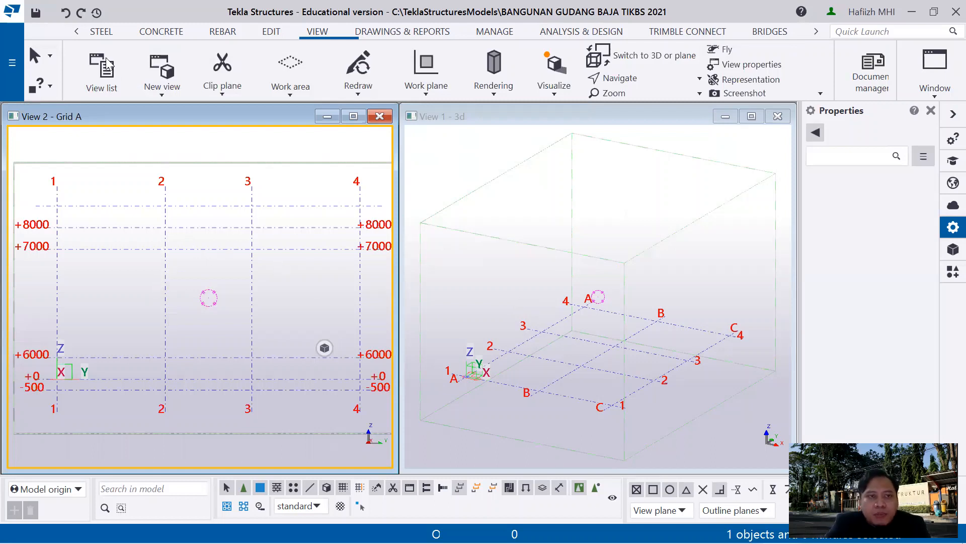
{"action": "scroll", "coordinate": [103, 67], "scroll_direction": "up", "scroll_amount": 3}
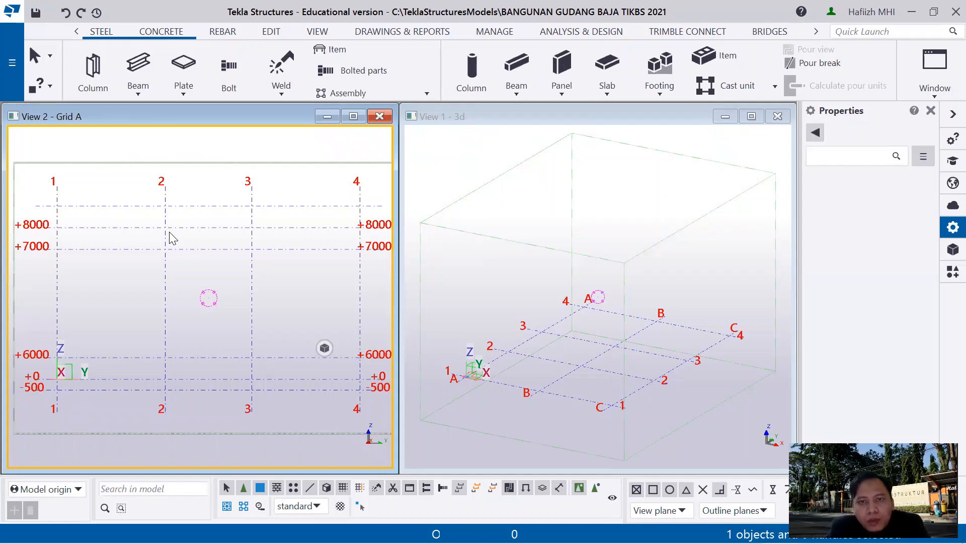
- Place a concrete pad footing at the intersection of grid lines A and 1, with the 3d view switched to plan display
{"action": "left_click", "coordinate": [169, 34]}
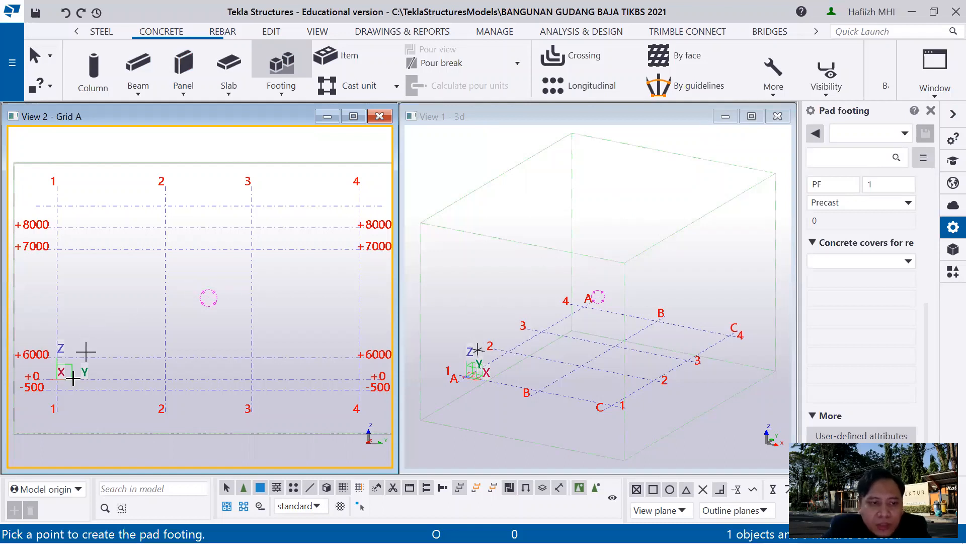
{"action": "scroll", "coordinate": [53, 393], "scroll_direction": "up", "scroll_amount": 5}
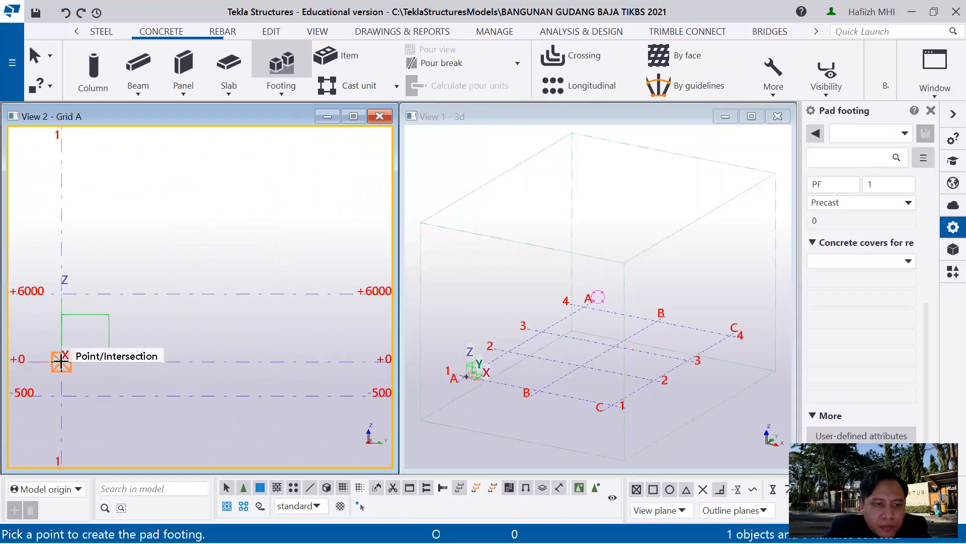
{"action": "key", "text": "ctrl+p"}
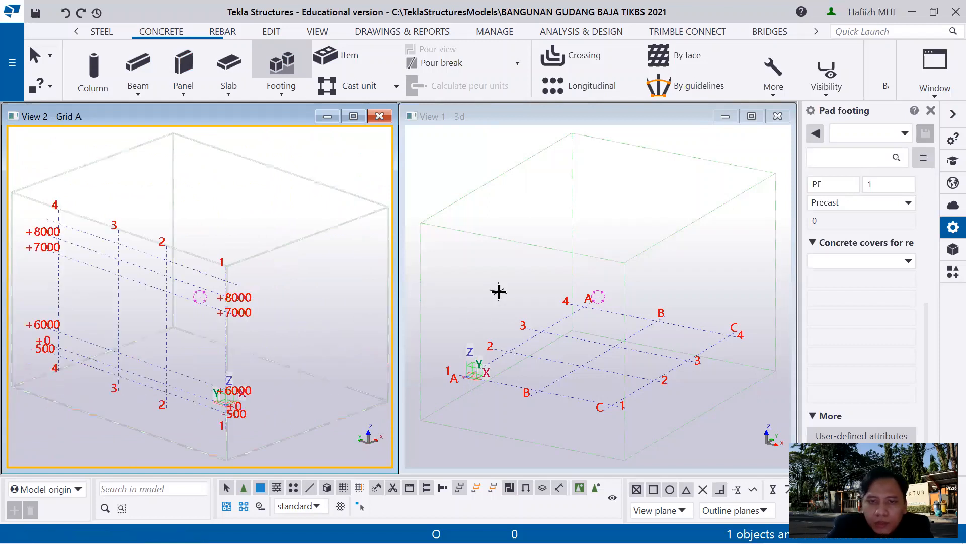
{"action": "key", "text": "ctrl+p"}
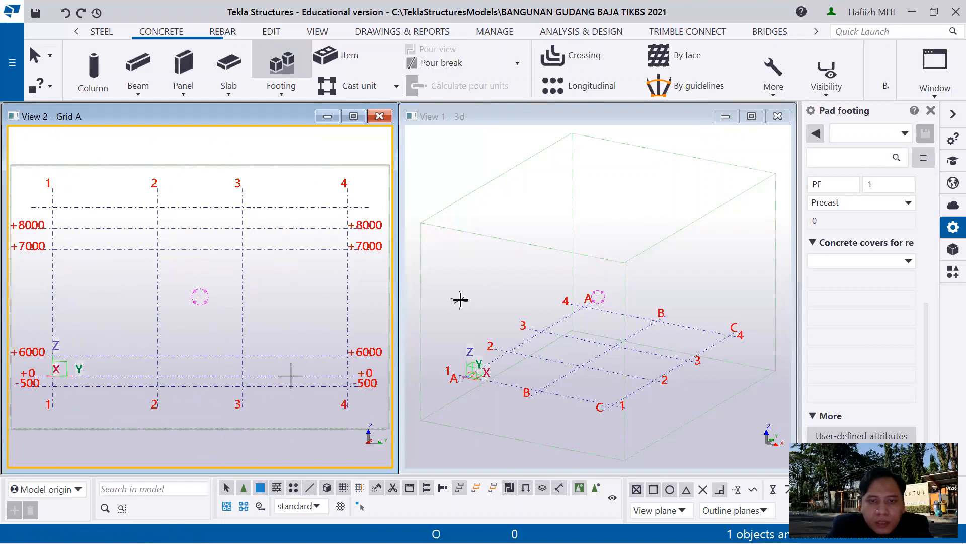
{"action": "left_click", "coordinate": [455, 154]}
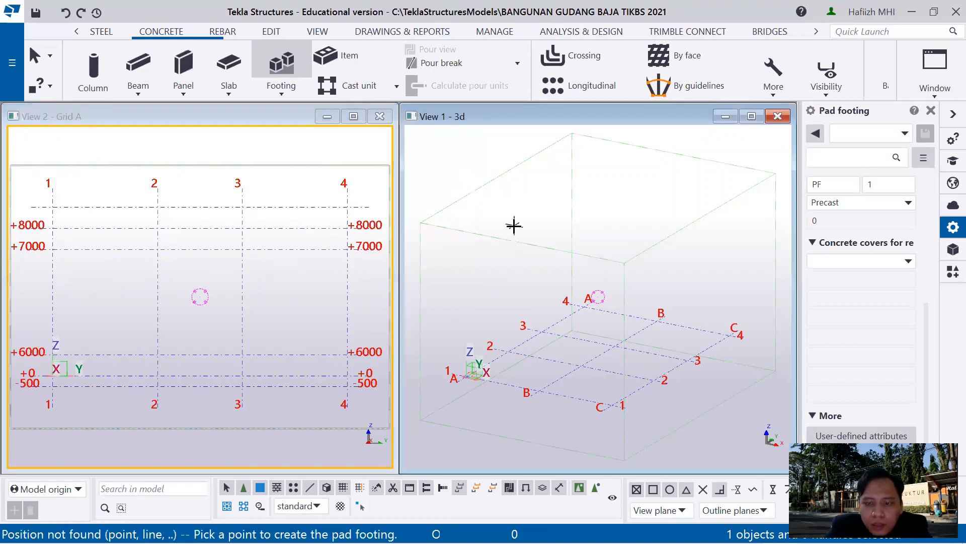
{"action": "key", "text": "ctrl+p"}
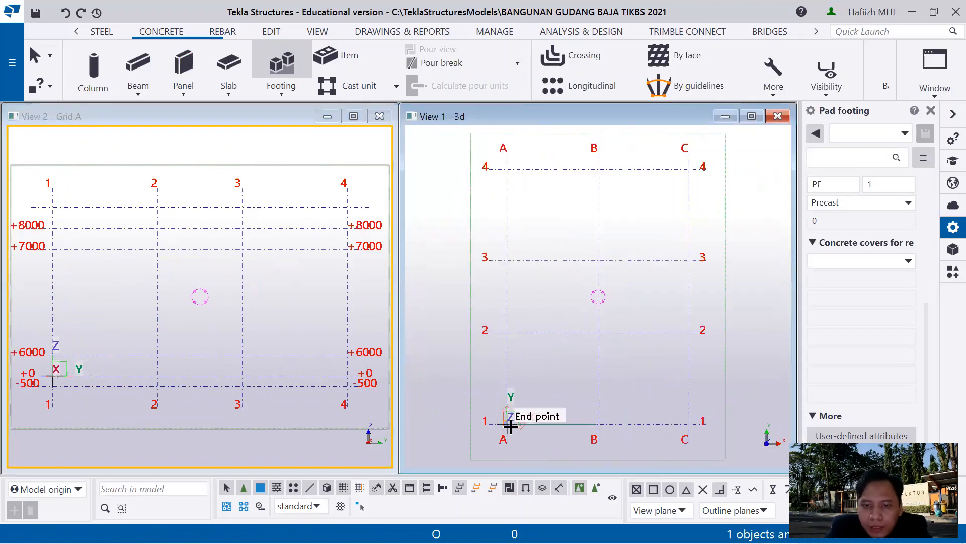
{"action": "scroll", "coordinate": [509, 426], "scroll_direction": "up", "scroll_amount": 2}
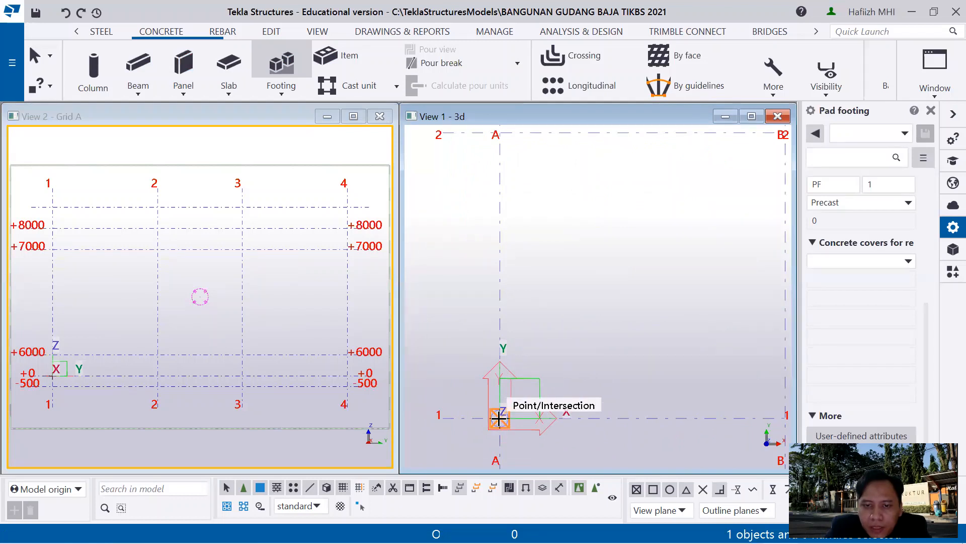
{"action": "left_click", "coordinate": [499, 419]}
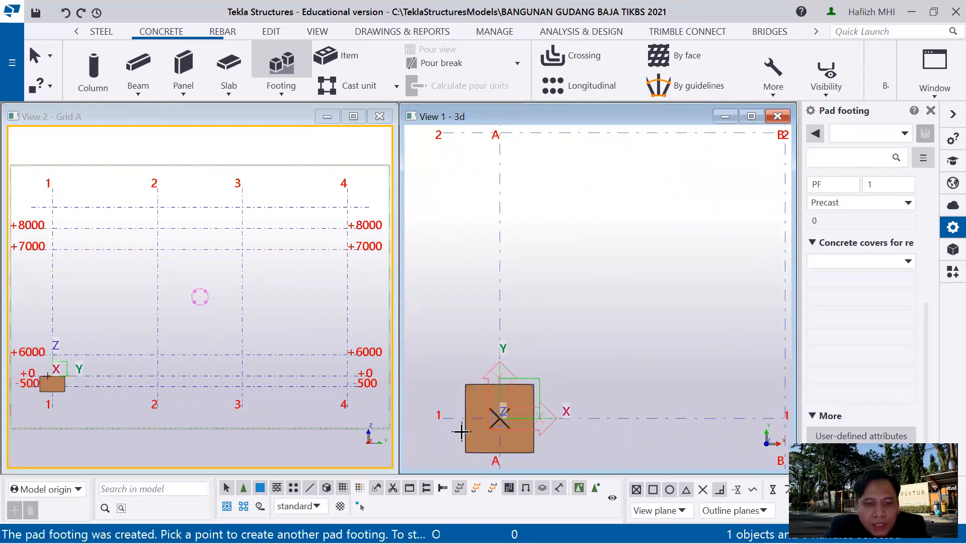
{"action": "key", "text": "Escape"}
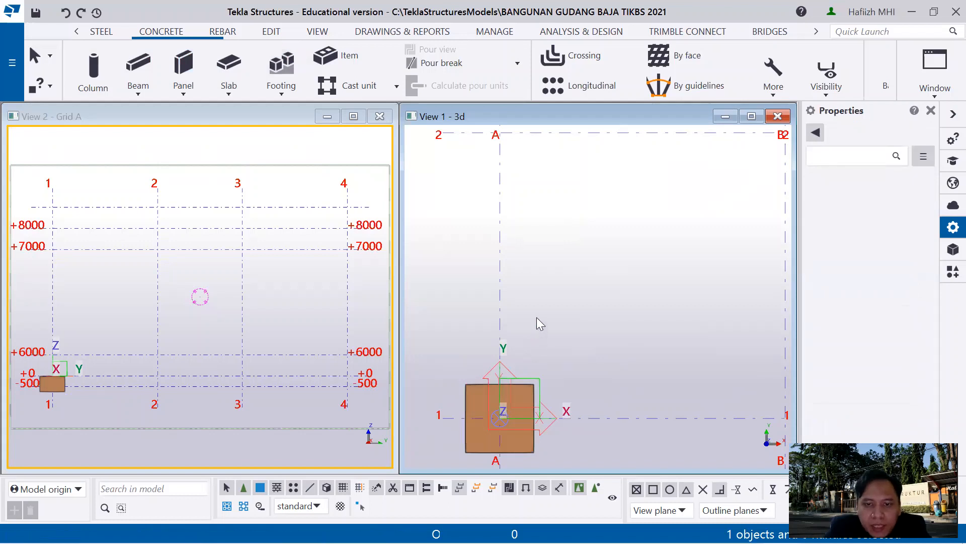
- Select the pad footing at grid intersection A-1 and enter 750*750 as its profile
{"action": "scroll", "coordinate": [537, 317], "scroll_direction": "down", "scroll_amount": 5}
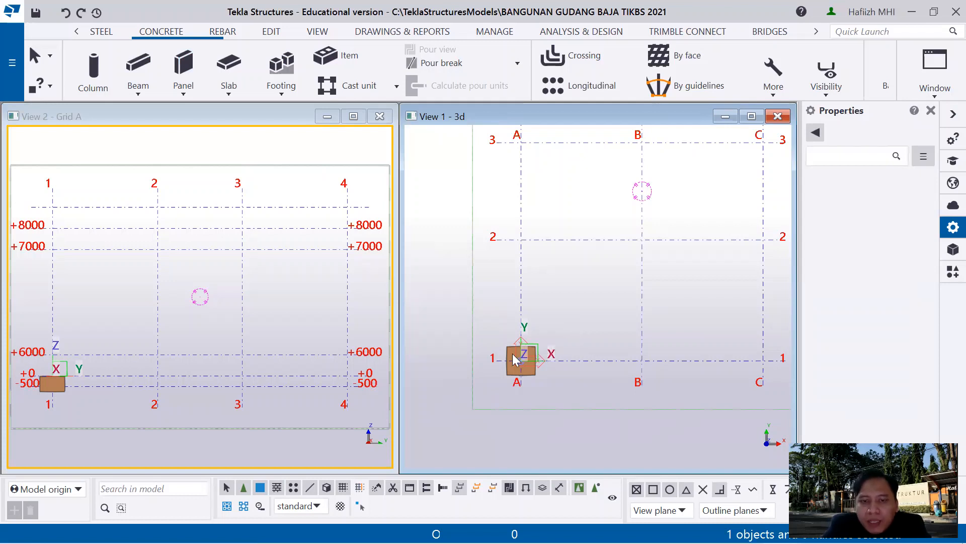
{"action": "scroll", "coordinate": [513, 359], "scroll_direction": "up", "scroll_amount": 3}
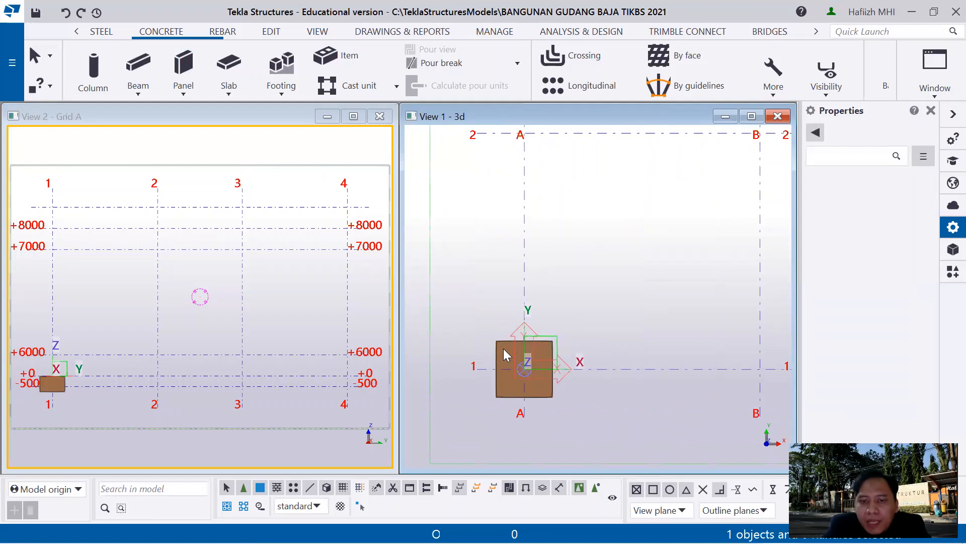
{"action": "left_click", "coordinate": [503, 348]}
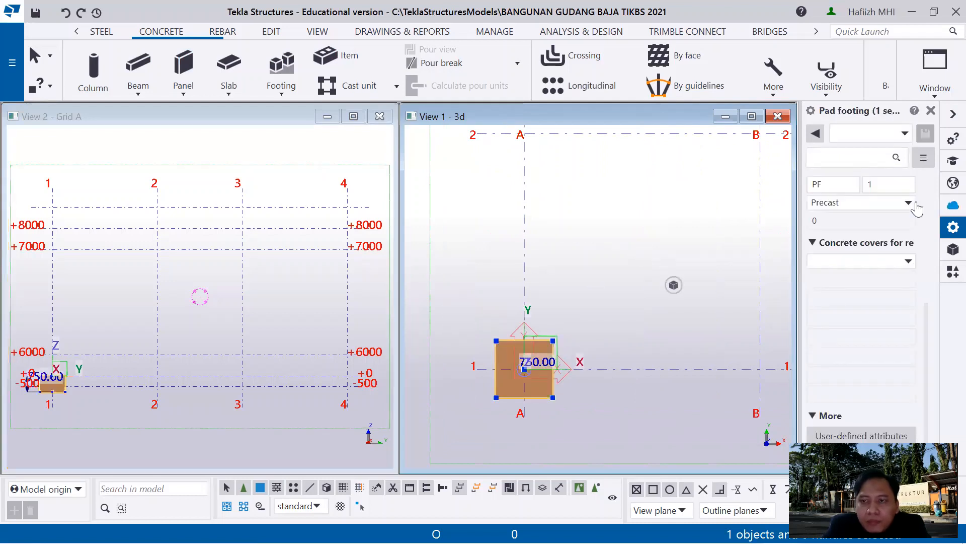
{"action": "scroll", "coordinate": [844, 206], "scroll_direction": "up", "scroll_amount": 3}
{"action": "scroll", "coordinate": [851, 217], "scroll_direction": "up", "scroll_amount": 2}
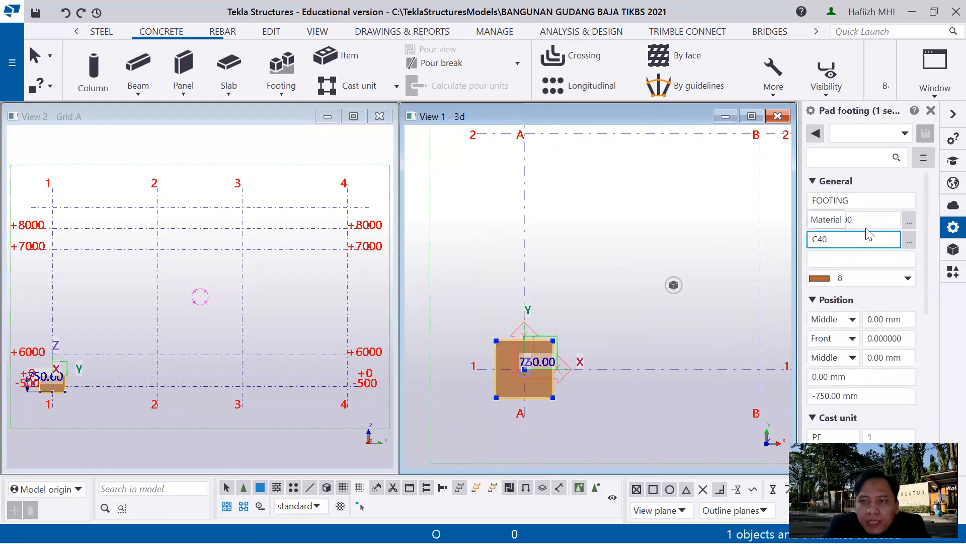
{"action": "left_click", "coordinate": [862, 217]}
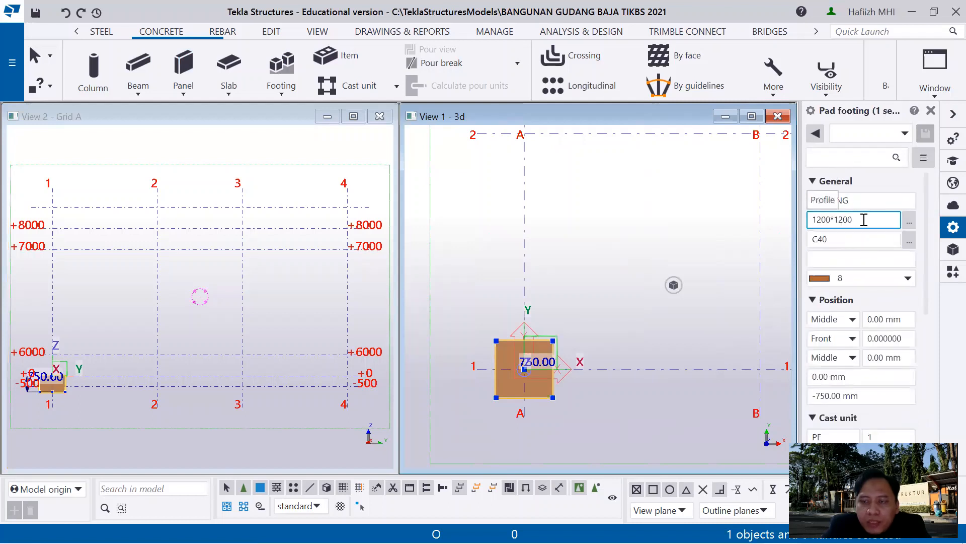
{"action": "left_click_drag", "start_coordinate": [862, 220], "coordinate": [784, 232]}
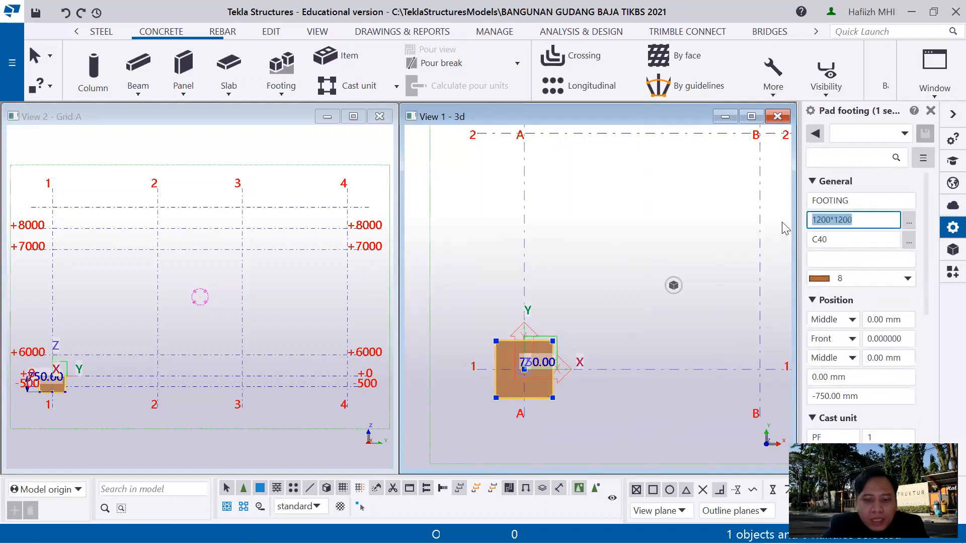
{"action": "type", "text": "750*75"}
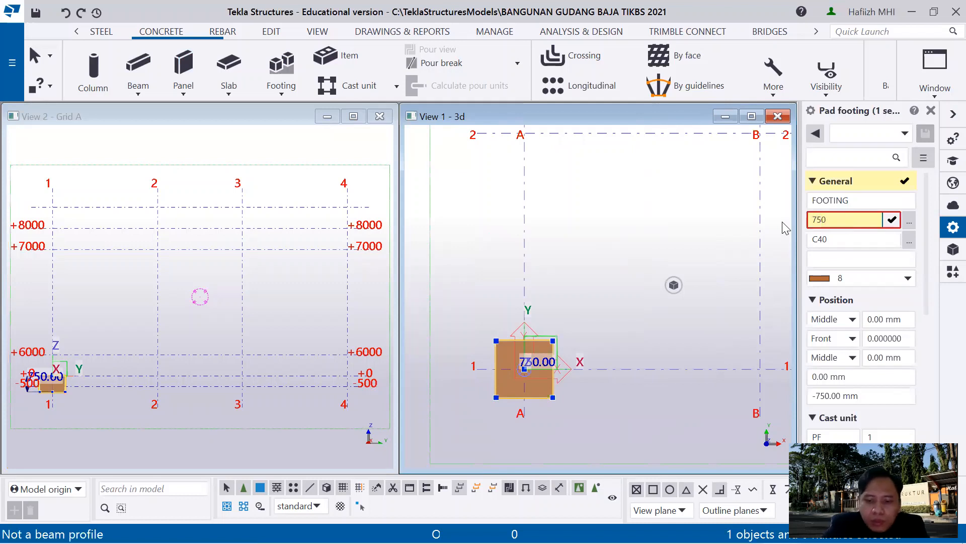
{"action": "type", "text": "0"}
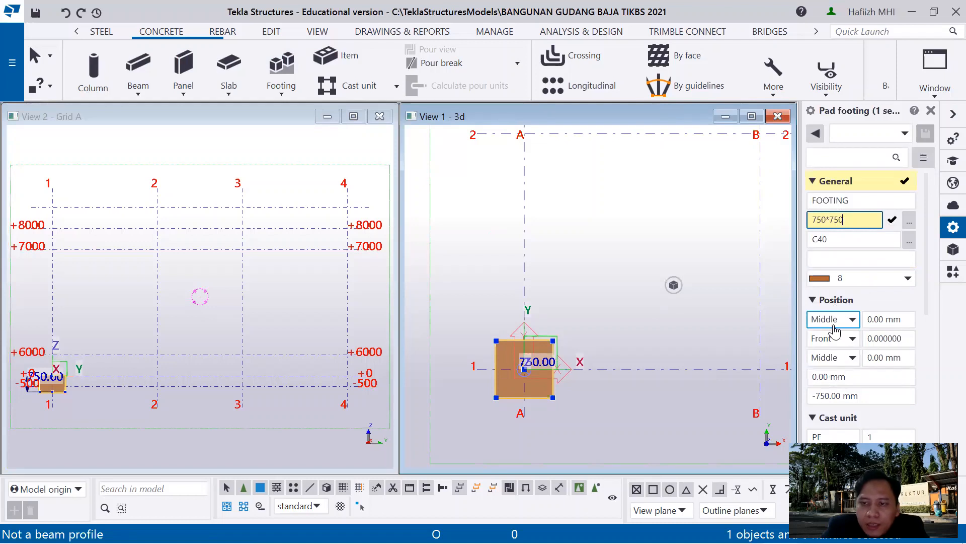
- Set the footing's bottom position to -500 mm, apply the modified properties and check the footing in both views
{"action": "scroll", "coordinate": [833, 330], "scroll_direction": "down", "scroll_amount": 2}
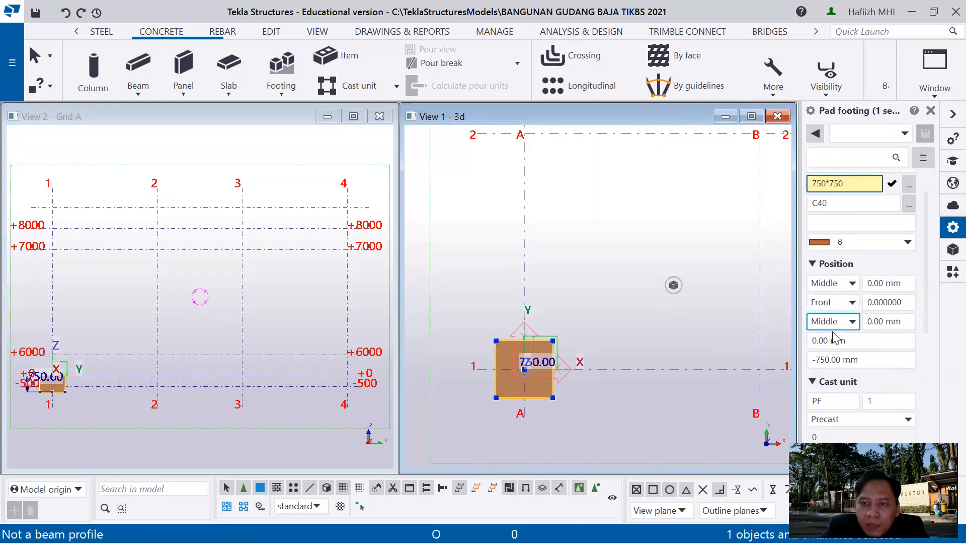
{"action": "left_click", "coordinate": [816, 360]}
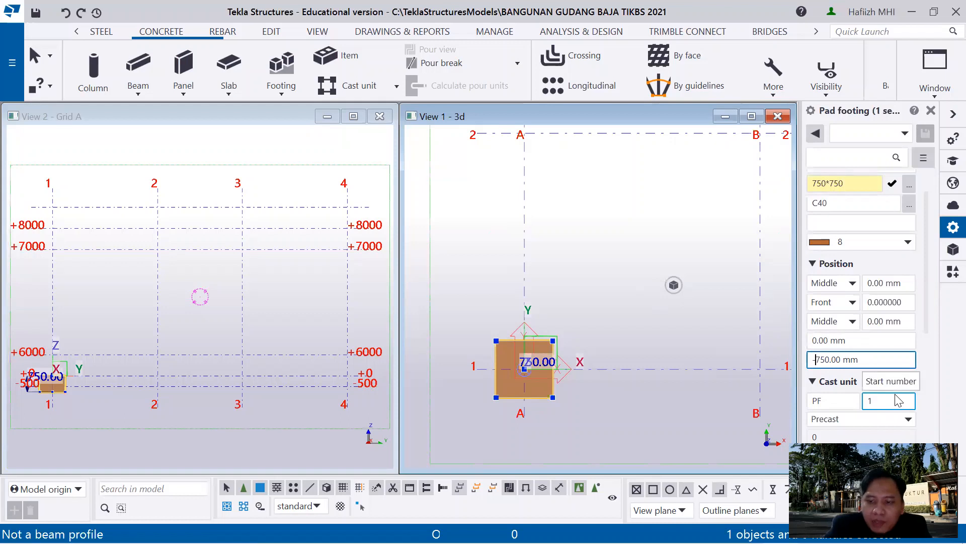
{"action": "key", "text": "Delete"}
{"action": "key", "text": "Delete"}
{"action": "type", "text": "50"}
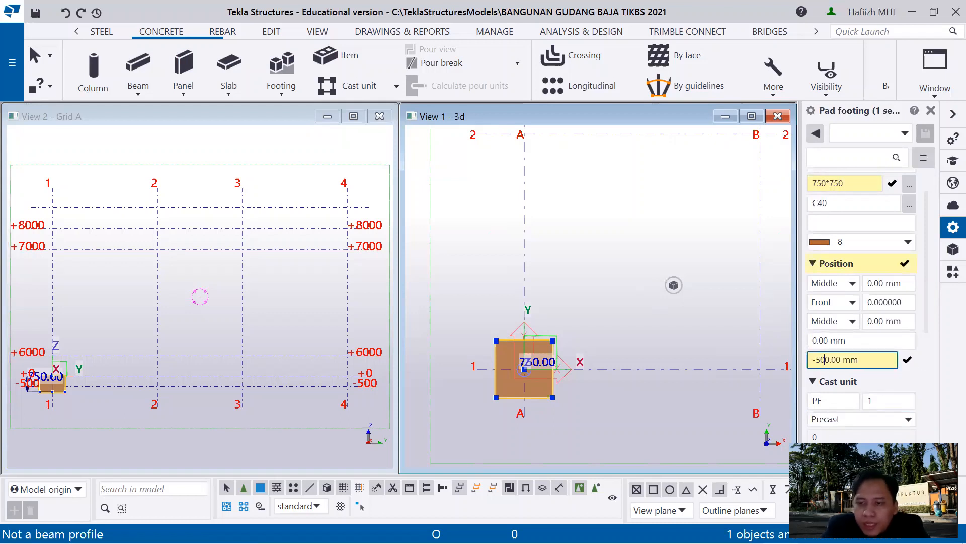
{"action": "left_click", "coordinate": [836, 511]}
{"action": "scroll", "coordinate": [42, 402], "scroll_direction": "up", "scroll_amount": 4}
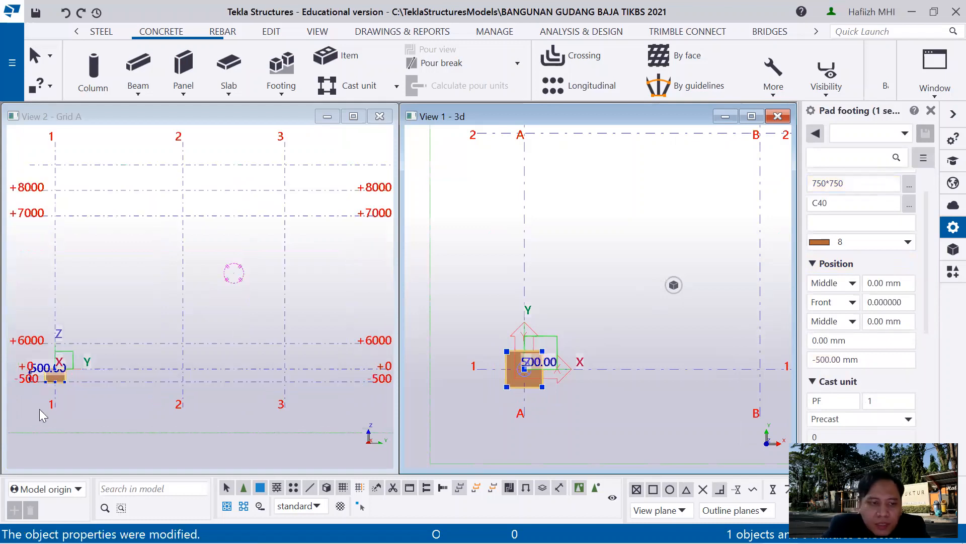
{"action": "scroll", "coordinate": [50, 379], "scroll_direction": "up", "scroll_amount": 4}
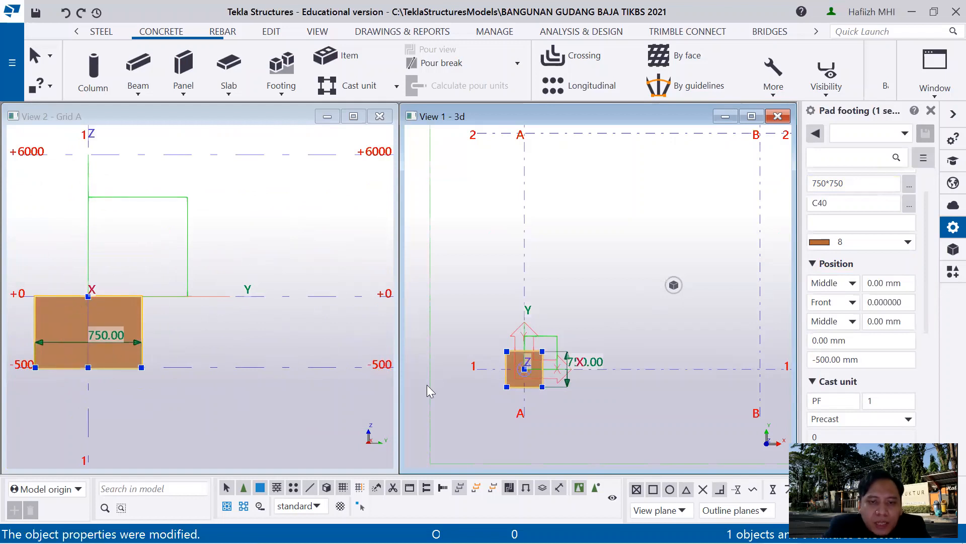
{"action": "scroll", "coordinate": [523, 376], "scroll_direction": "up", "scroll_amount": 2}
{"action": "scroll", "coordinate": [526, 375], "scroll_direction": "up", "scroll_amount": 1}
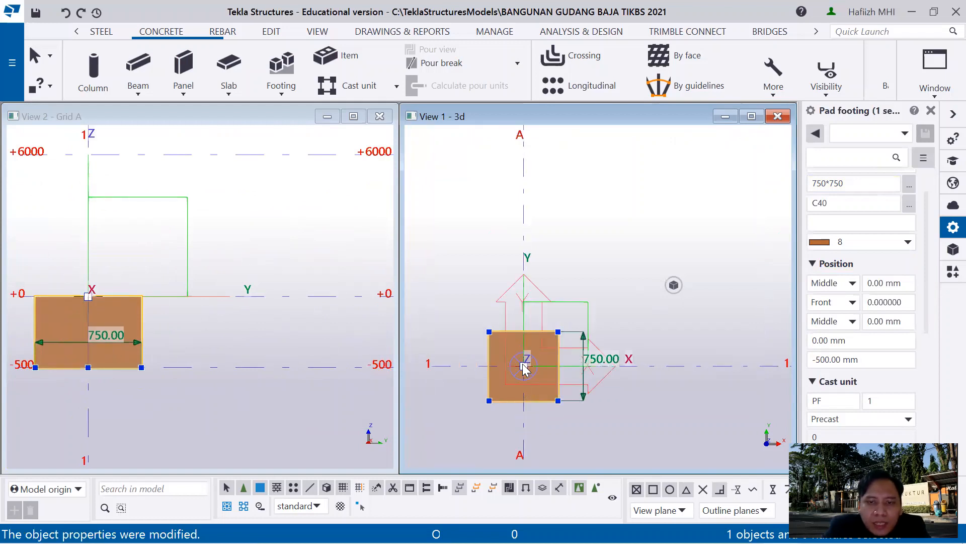
- Examine the pad footing at grid intersection A-1 and the neighbouring grid intersections in the plan display
{"action": "scroll", "coordinate": [523, 370], "scroll_direction": "down", "scroll_amount": 3}
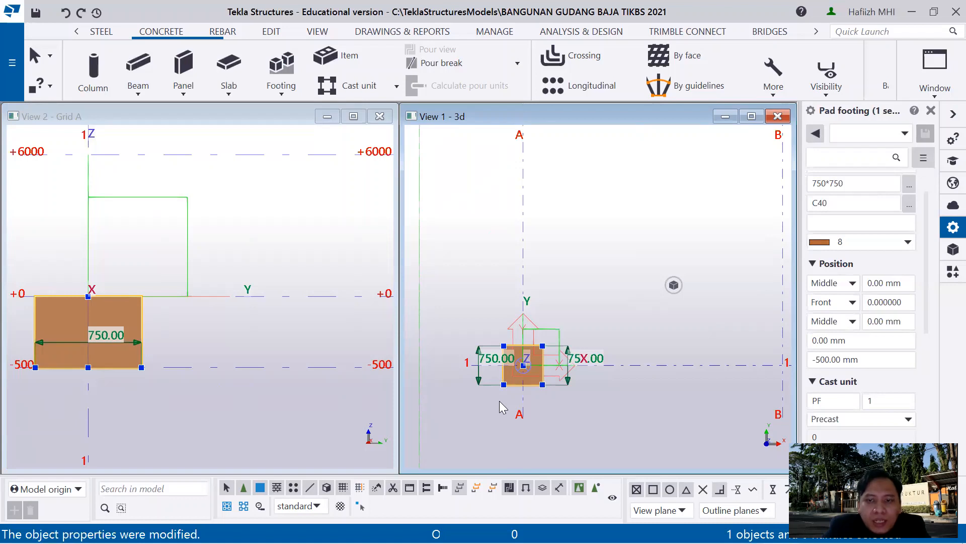
{"action": "scroll", "coordinate": [499, 401], "scroll_direction": "down", "scroll_amount": 3}
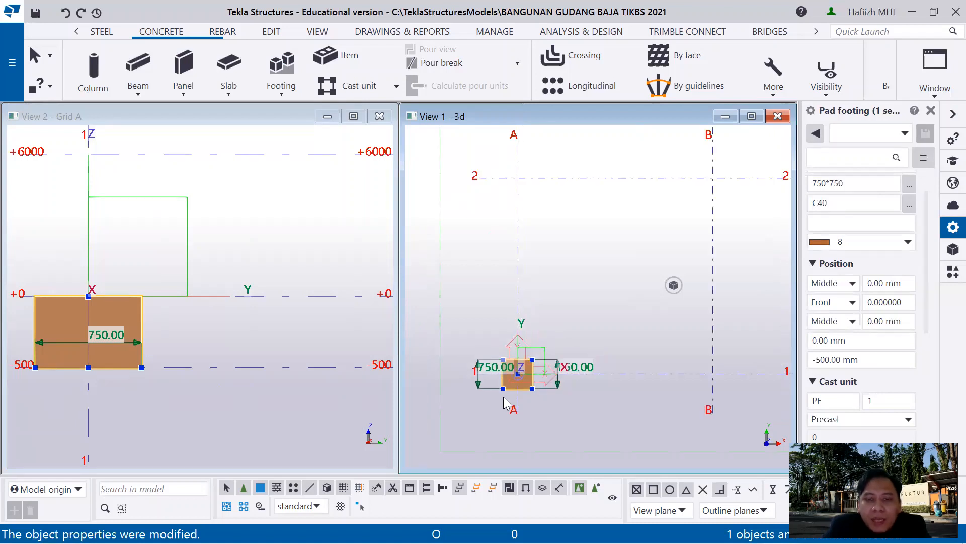
{"action": "scroll", "coordinate": [511, 391], "scroll_direction": "up", "scroll_amount": 4}
{"action": "scroll", "coordinate": [510, 385], "scroll_direction": "up", "scroll_amount": 1}
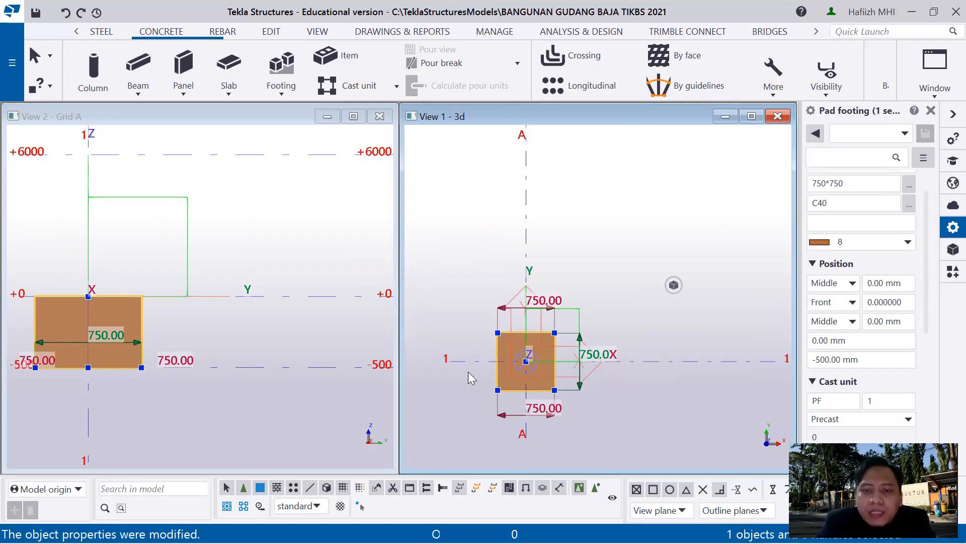
{"action": "scroll", "coordinate": [468, 371], "scroll_direction": "down", "scroll_amount": 2}
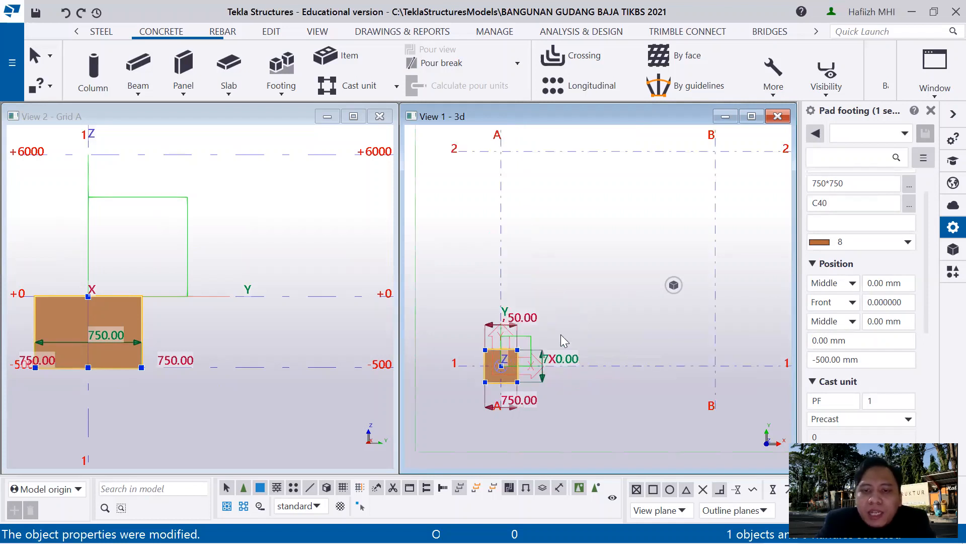
{"action": "scroll", "coordinate": [629, 335], "scroll_direction": "down", "scroll_amount": 4}
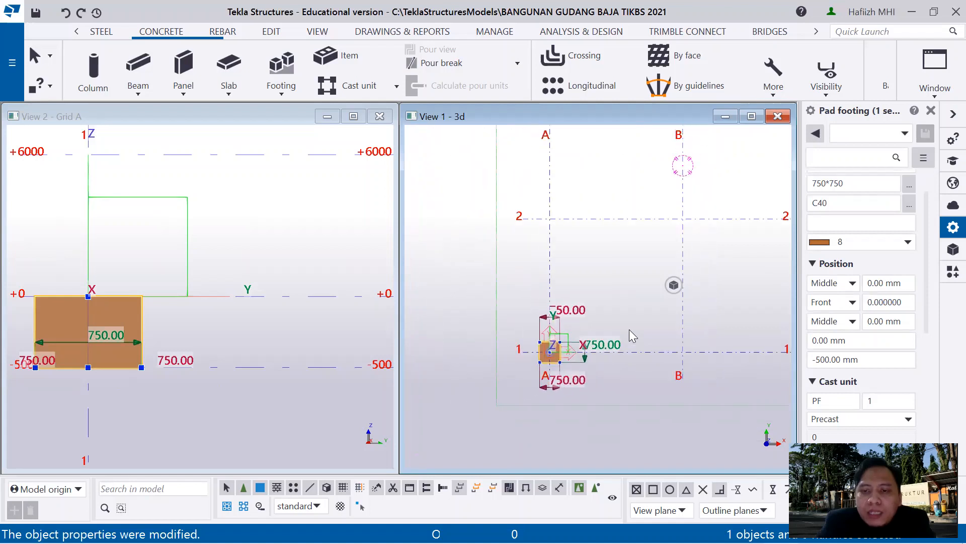
{"action": "middle_click_drag", "start_coordinate": [629, 329], "coordinate": [545, 362]}
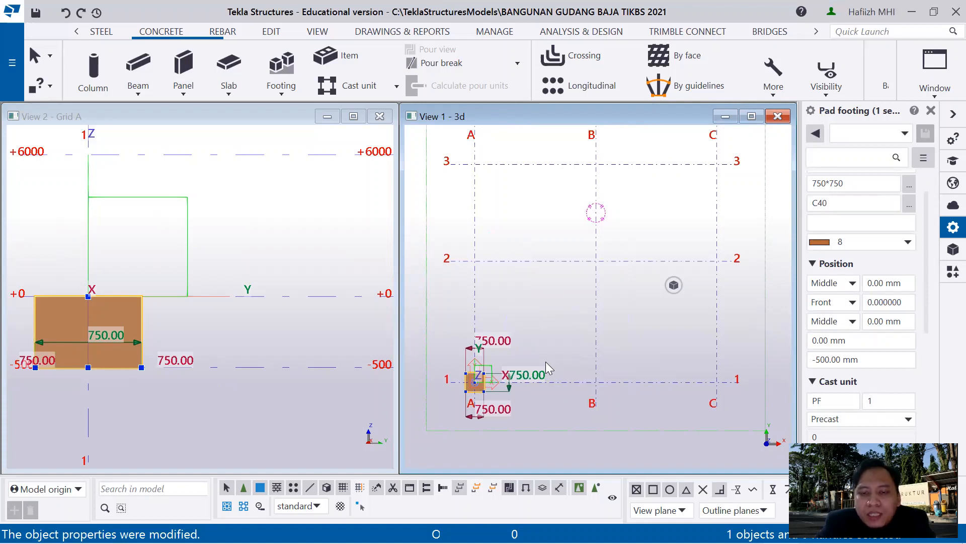
{"action": "scroll", "coordinate": [503, 360], "scroll_direction": "up", "scroll_amount": 4}
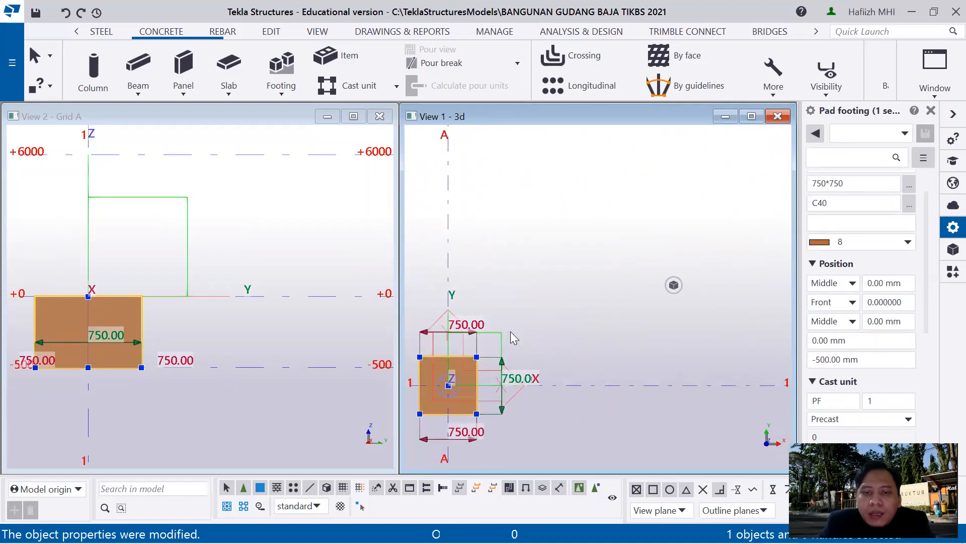
{"action": "scroll", "coordinate": [512, 336], "scroll_direction": "down", "scroll_amount": 1}
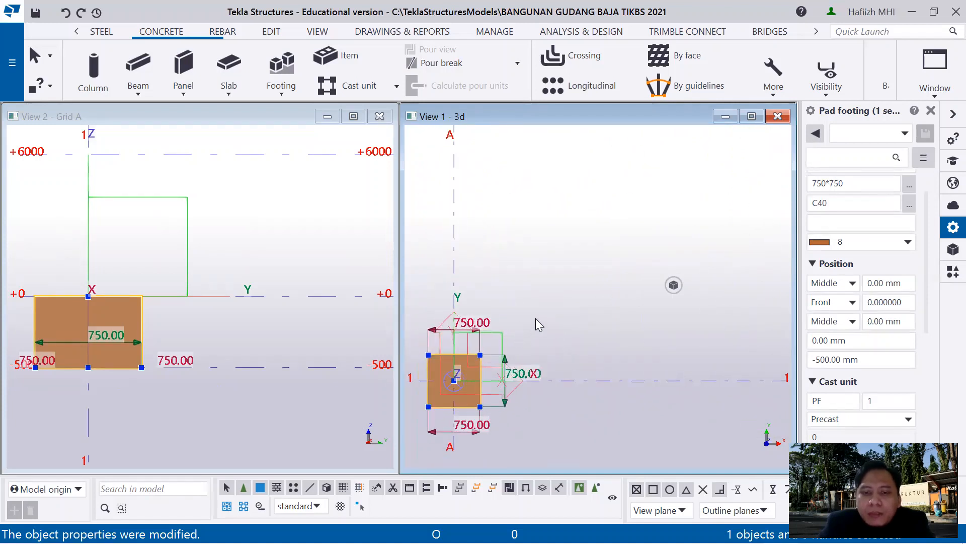
- Turn off direct modification so the selected pad footing at A-1 no longer has its editing handles and dimensions
{"action": "key", "text": "d"}
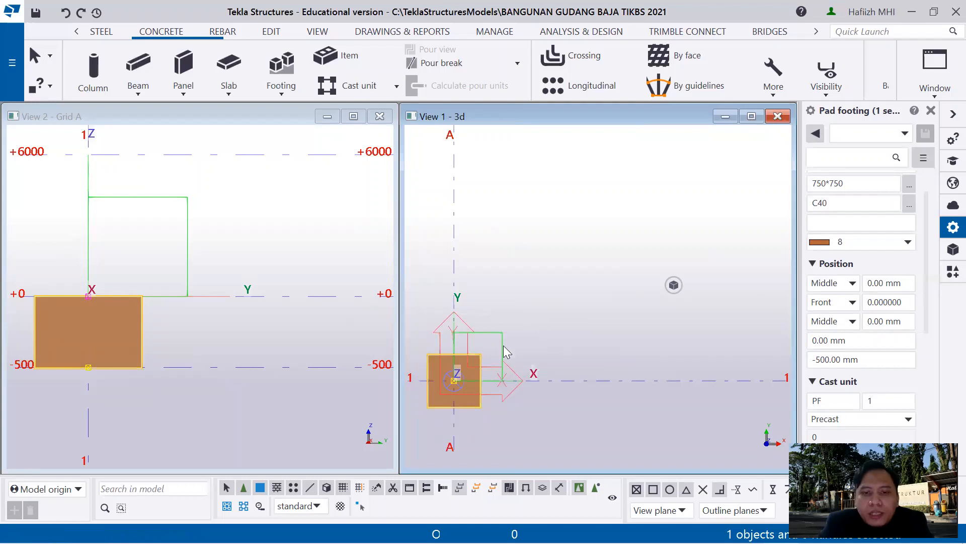
{"action": "scroll", "coordinate": [536, 330], "scroll_direction": "up", "scroll_amount": 4}
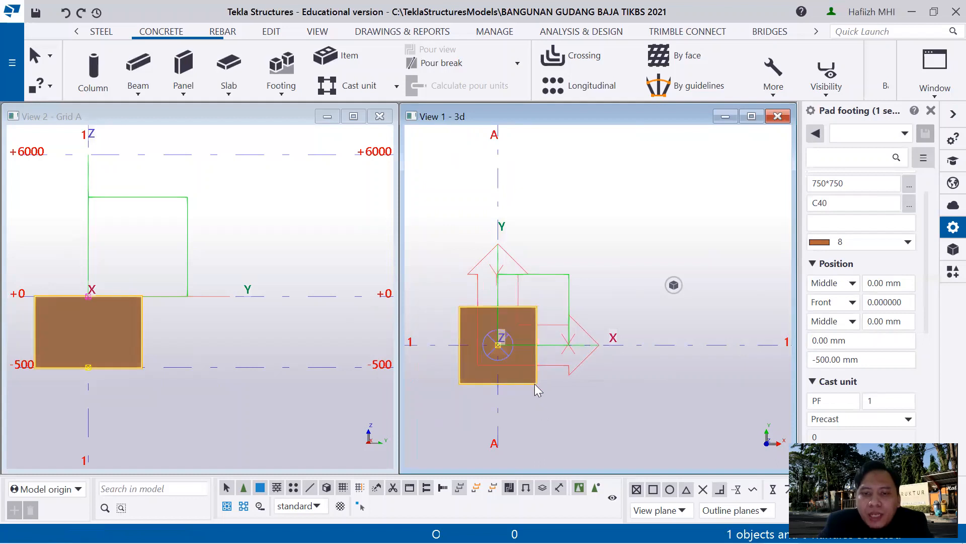
{"action": "scroll", "coordinate": [535, 385], "scroll_direction": "down", "scroll_amount": 3}
{"action": "scroll", "coordinate": [534, 385], "scroll_direction": "down", "scroll_amount": 3}
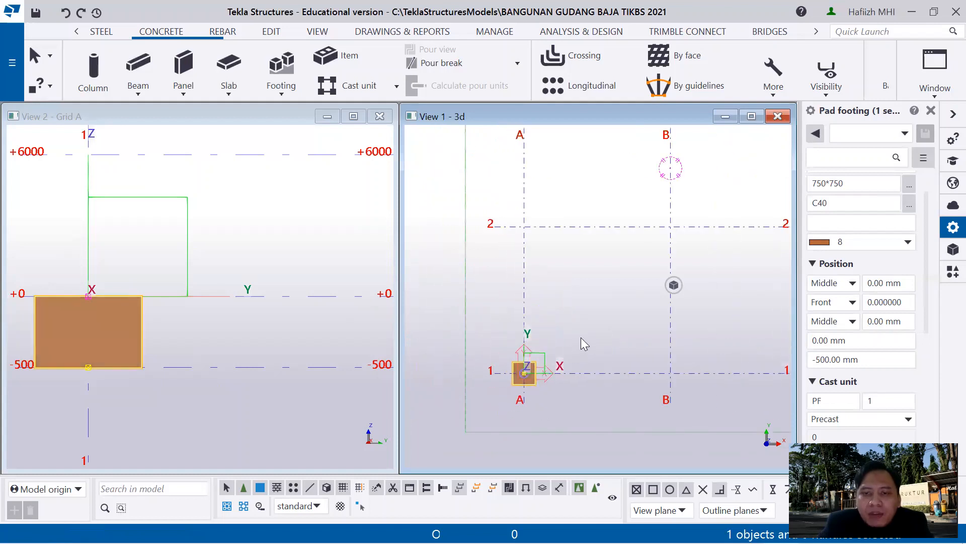
{"action": "scroll", "coordinate": [580, 338], "scroll_direction": "down", "scroll_amount": 1}
{"action": "scroll", "coordinate": [580, 340], "scroll_direction": "down", "scroll_amount": 1}
{"action": "middle_click_drag", "start_coordinate": [601, 320], "coordinate": [529, 314]}
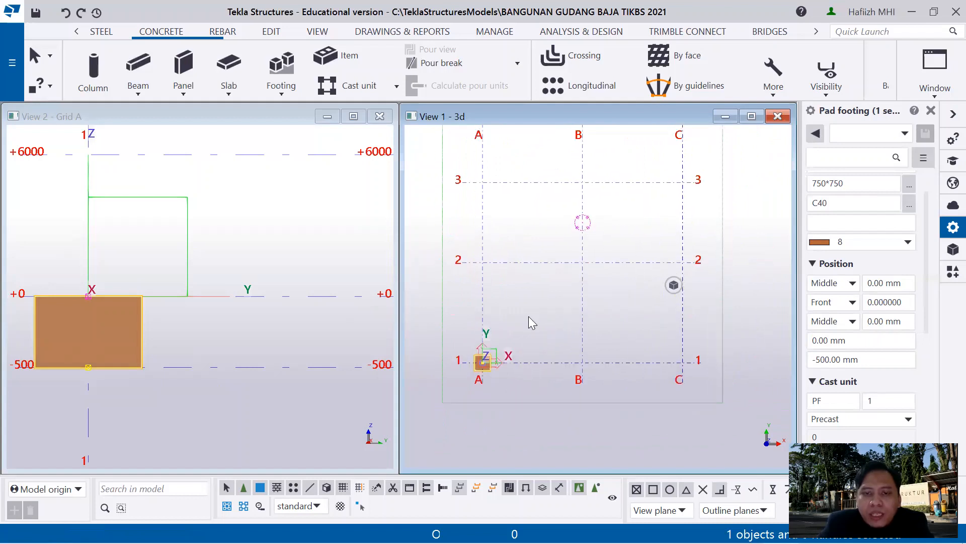
{"action": "scroll", "coordinate": [476, 370], "scroll_direction": "up", "scroll_amount": 4}
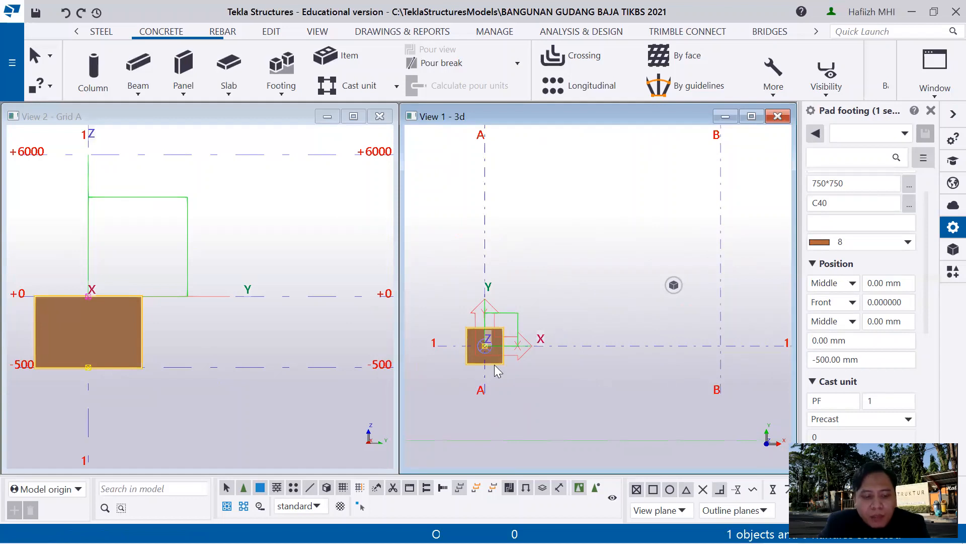
- Copy the selected pad footing from grid intersection A-1 to intersection B-1
{"action": "key", "text": "ctrl+c"}
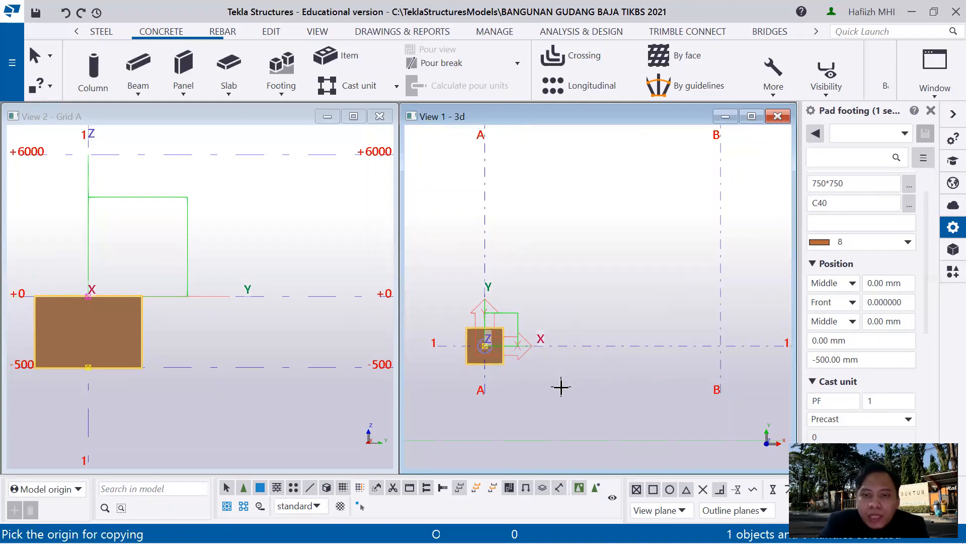
{"action": "scroll", "coordinate": [559, 386], "scroll_direction": "up", "scroll_amount": 3}
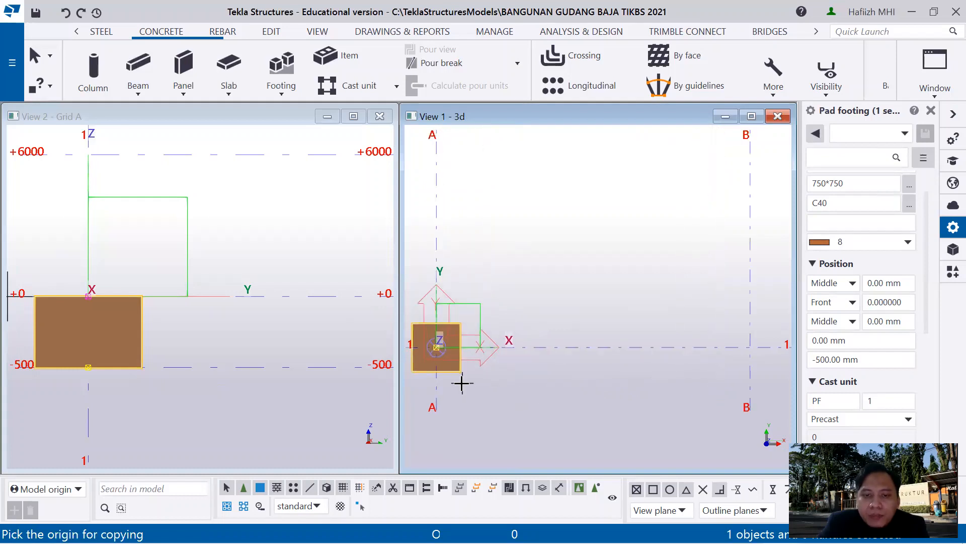
{"action": "left_click", "coordinate": [431, 341]}
{"action": "scroll", "coordinate": [737, 429], "scroll_direction": "down", "scroll_amount": 1}
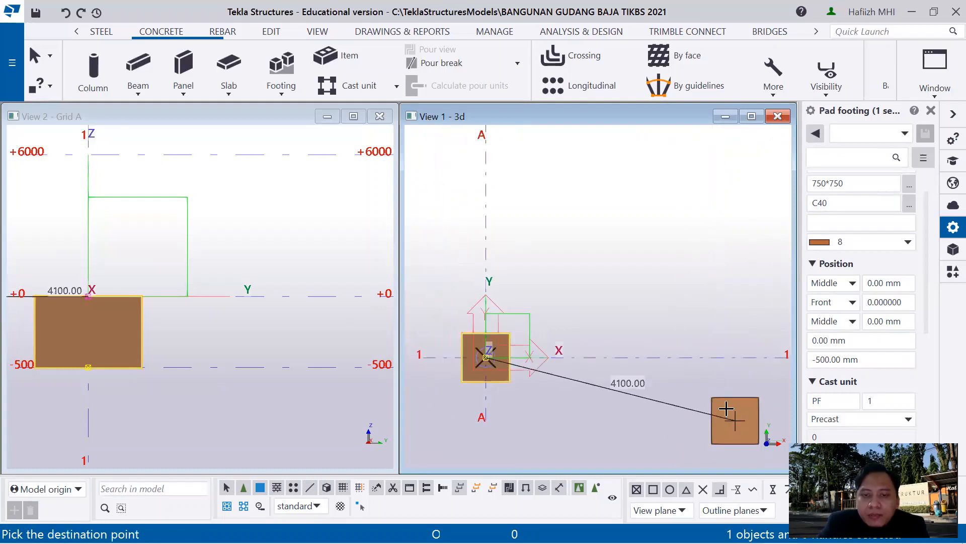
{"action": "middle_click_drag", "start_coordinate": [725, 408], "coordinate": [596, 432]}
{"action": "left_click", "coordinate": [670, 380]}
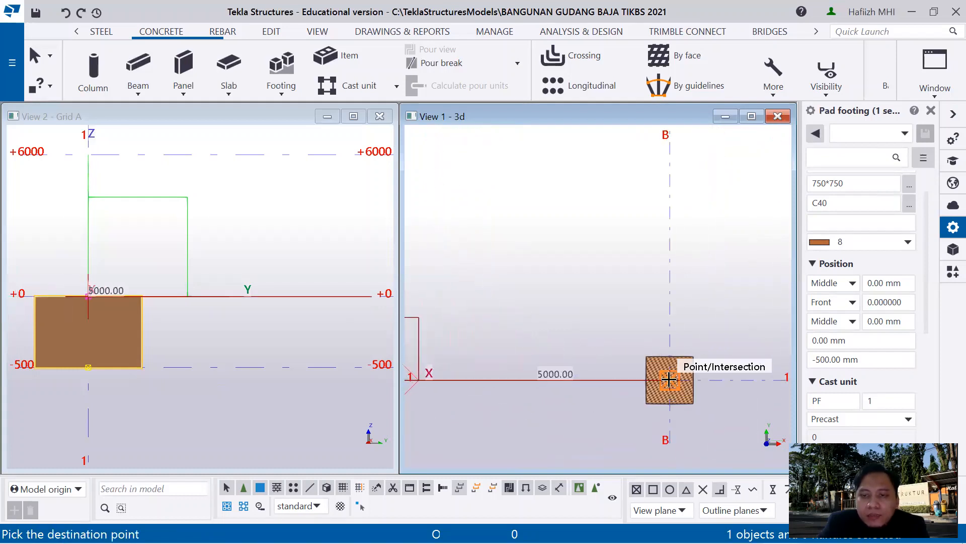
- Place another copy of the pad footing at grid intersection C-1 and end the copying
{"action": "scroll", "coordinate": [672, 377], "scroll_direction": "down", "scroll_amount": 4}
{"action": "middle_click_drag", "start_coordinate": [688, 377], "coordinate": [569, 337]}
{"action": "middle_click_drag", "start_coordinate": [712, 347], "coordinate": [638, 368]}
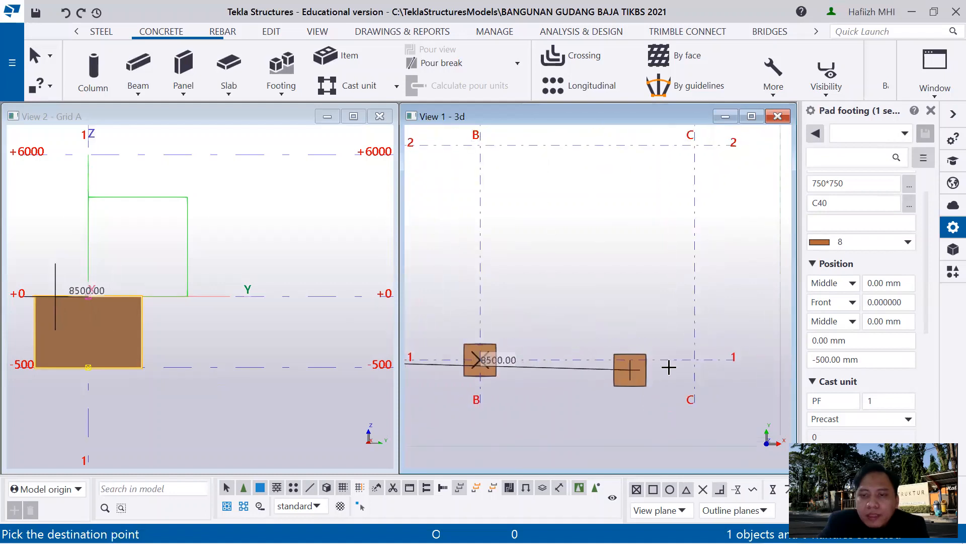
{"action": "left_click", "coordinate": [692, 364]}
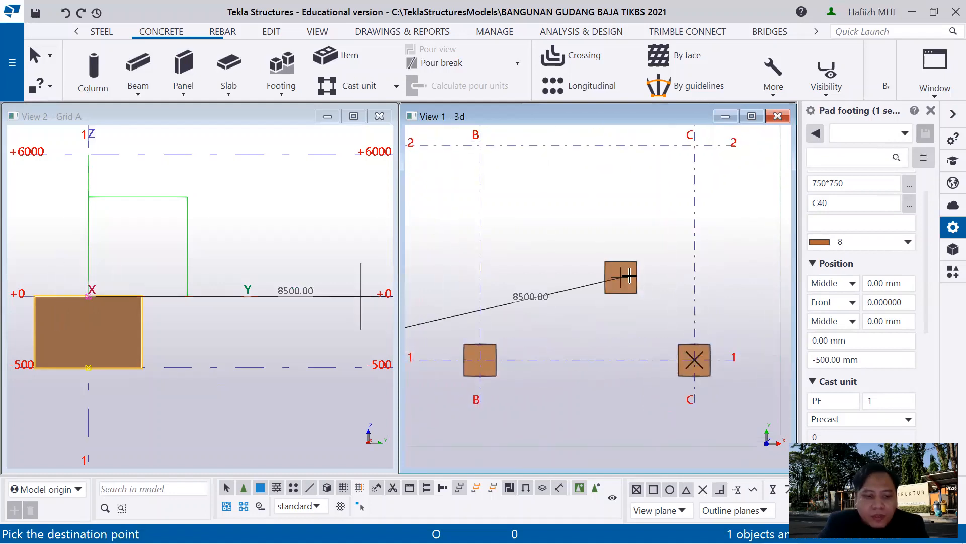
{"action": "key", "text": "Escape"}
- Check the footing against the levels in the Grid A view and inspect the copied footings in perspective display
{"action": "scroll", "coordinate": [213, 300], "scroll_direction": "down", "scroll_amount": 1}
{"action": "scroll", "coordinate": [213, 297], "scroll_direction": "down", "scroll_amount": 5}
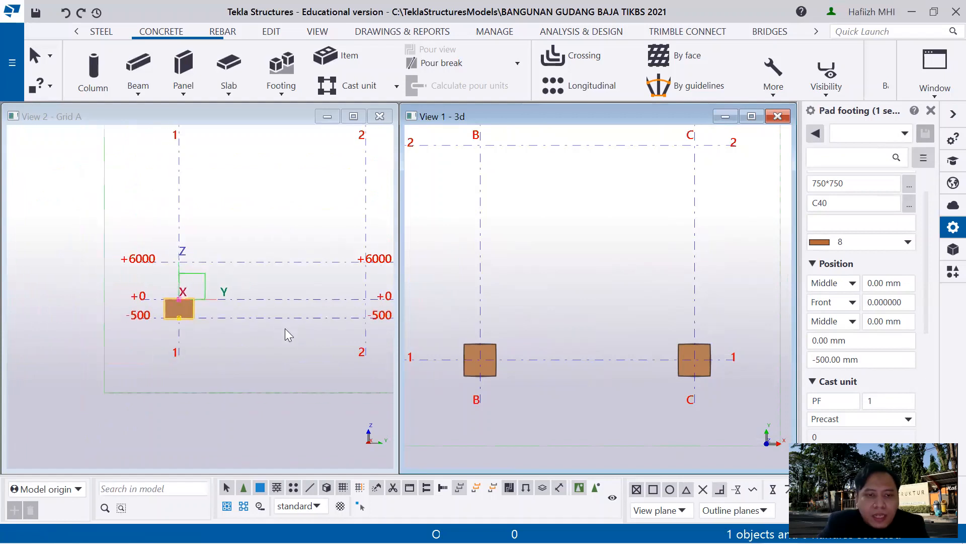
{"action": "middle_click_drag", "start_coordinate": [257, 329], "coordinate": [177, 340]}
{"action": "left_click", "coordinate": [645, 318]}
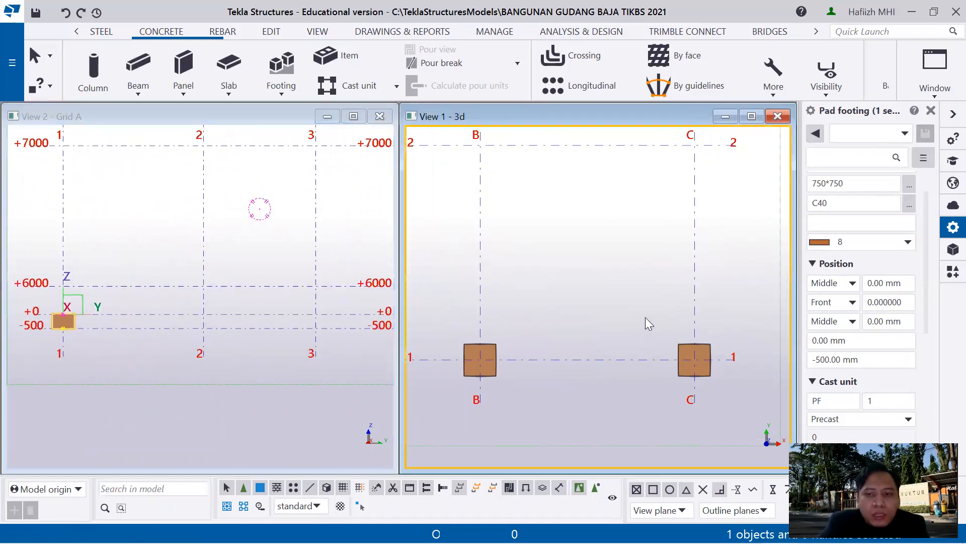
{"action": "key", "text": "ctrl+p"}
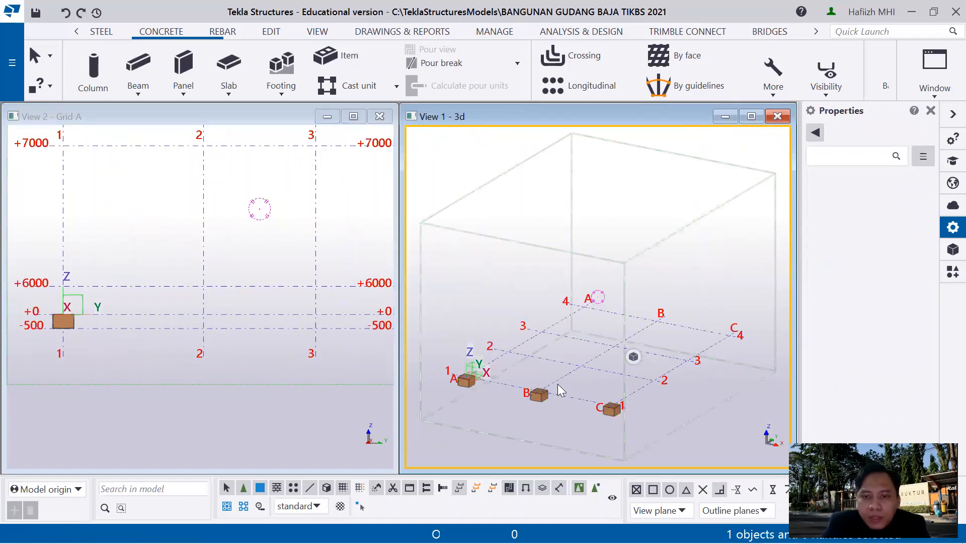
{"action": "scroll", "coordinate": [554, 395], "scroll_direction": "up", "scroll_amount": 4}
{"action": "scroll", "coordinate": [534, 400], "scroll_direction": "up", "scroll_amount": 3}
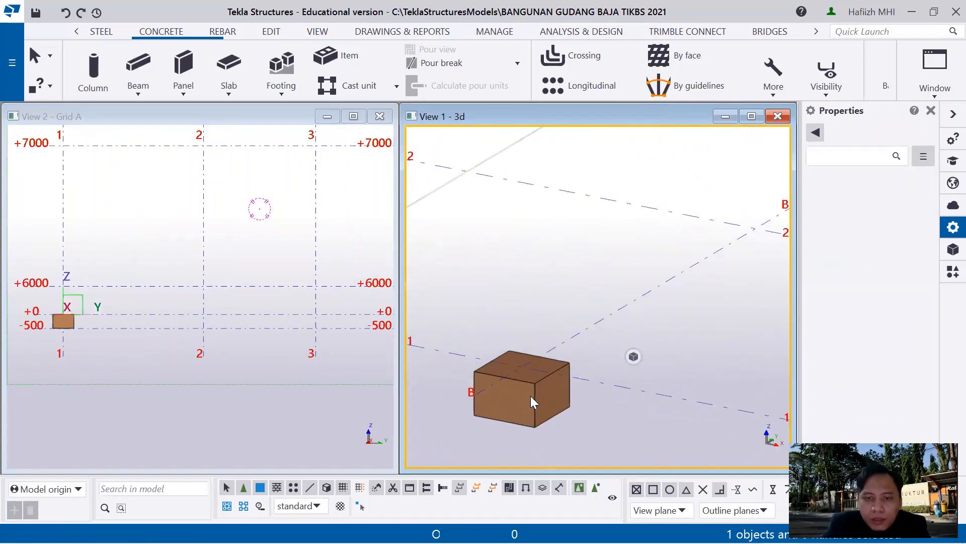
- Compare the Grid A elevation with the row of footings along grid line 1 in the perspective 3d view
{"action": "left_click", "coordinate": [253, 348]}
{"action": "scroll", "coordinate": [252, 348], "scroll_direction": "down", "scroll_amount": 1}
{"action": "scroll", "coordinate": [252, 345], "scroll_direction": "down", "scroll_amount": 1}
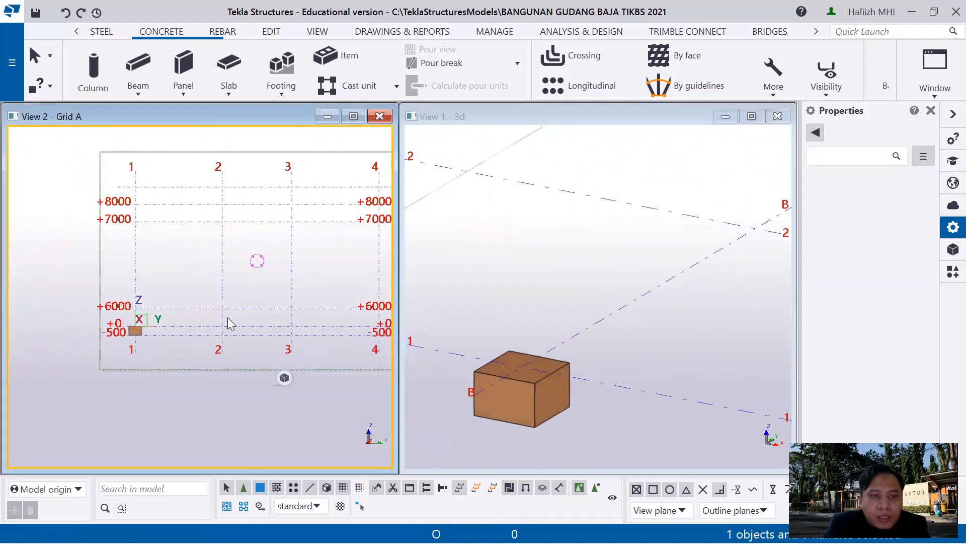
{"action": "scroll", "coordinate": [198, 303], "scroll_direction": "up", "scroll_amount": 1}
{"action": "scroll", "coordinate": [198, 303], "scroll_direction": "up", "scroll_amount": 2}
{"action": "middle_click_drag", "start_coordinate": [200, 309], "coordinate": [147, 316]}
{"action": "left_click", "coordinate": [533, 310]}
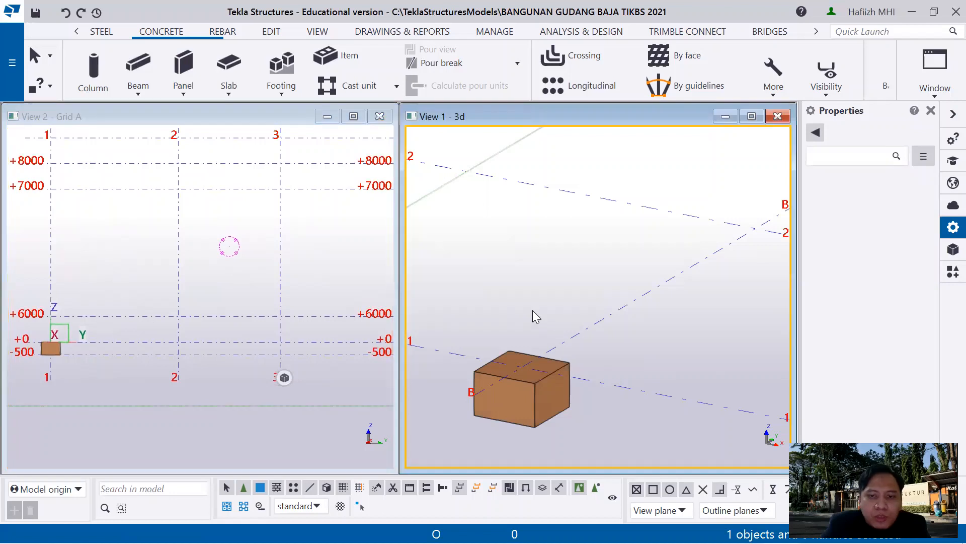
{"action": "scroll", "coordinate": [533, 311], "scroll_direction": "down", "scroll_amount": 3}
{"action": "scroll", "coordinate": [533, 312], "scroll_direction": "down", "scroll_amount": 2}
{"action": "middle_click_drag", "start_coordinate": [539, 381], "coordinate": [654, 399]}
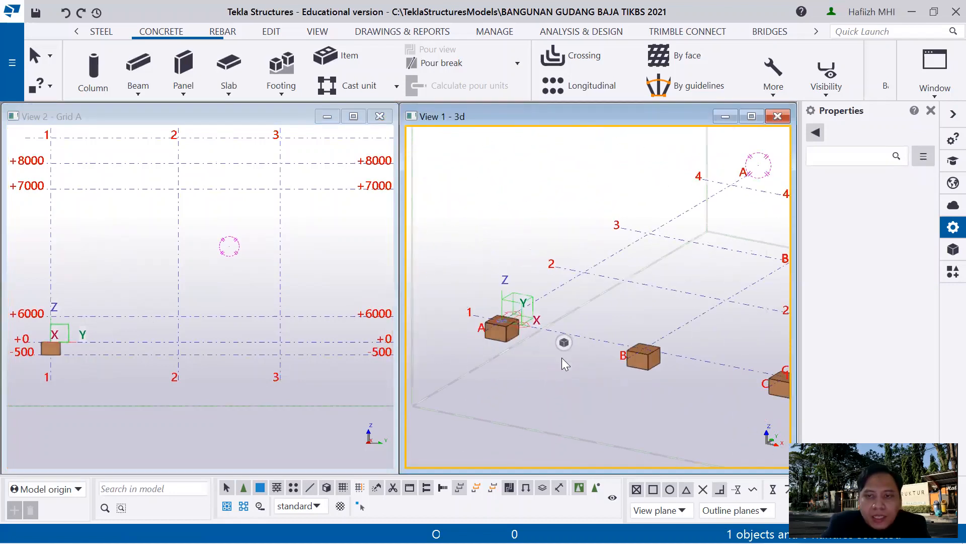
{"action": "middle_click_drag", "start_coordinate": [564, 334], "coordinate": [527, 353]}
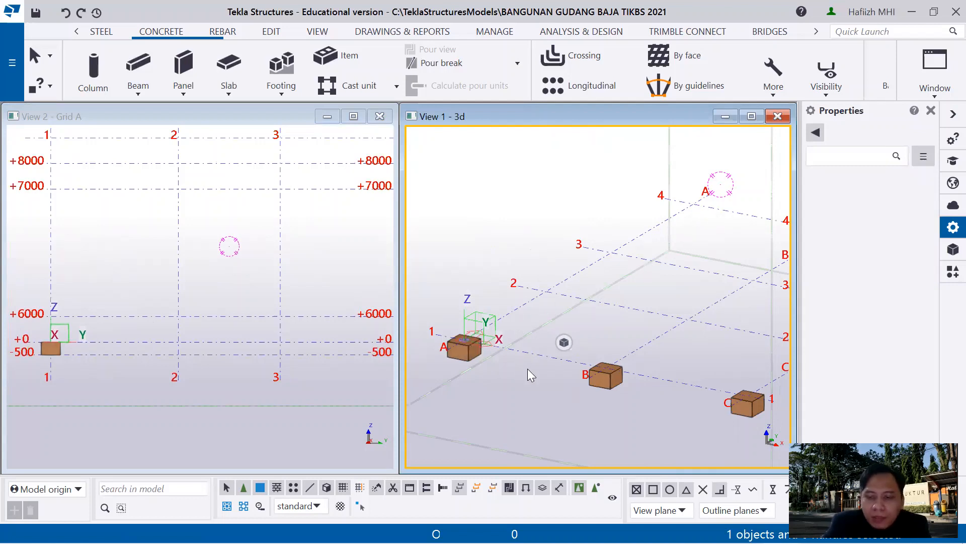
- Switch the 3d view to plan display and select the three pad footings along grid line 1
{"action": "key", "text": "ctrl+p"}
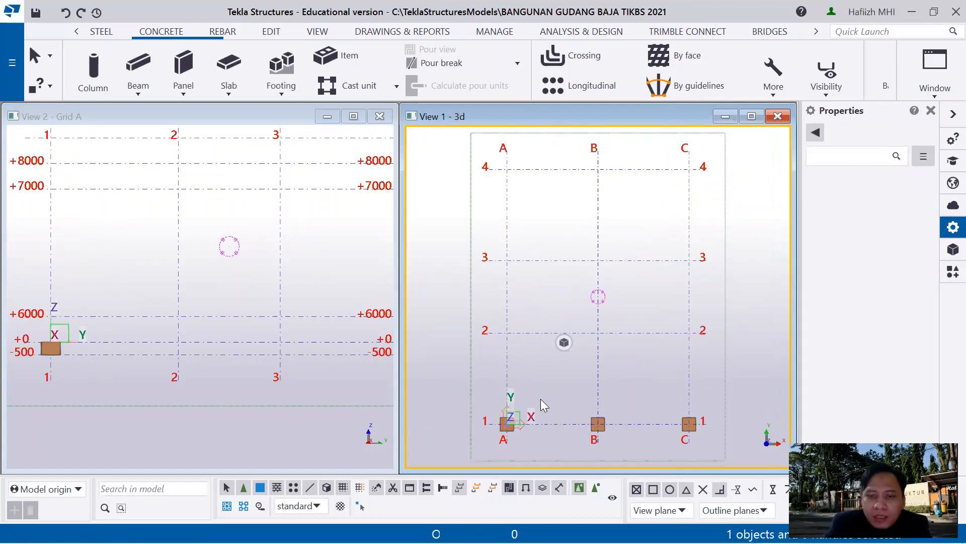
{"action": "scroll", "coordinate": [509, 306], "scroll_direction": "up", "scroll_amount": 3}
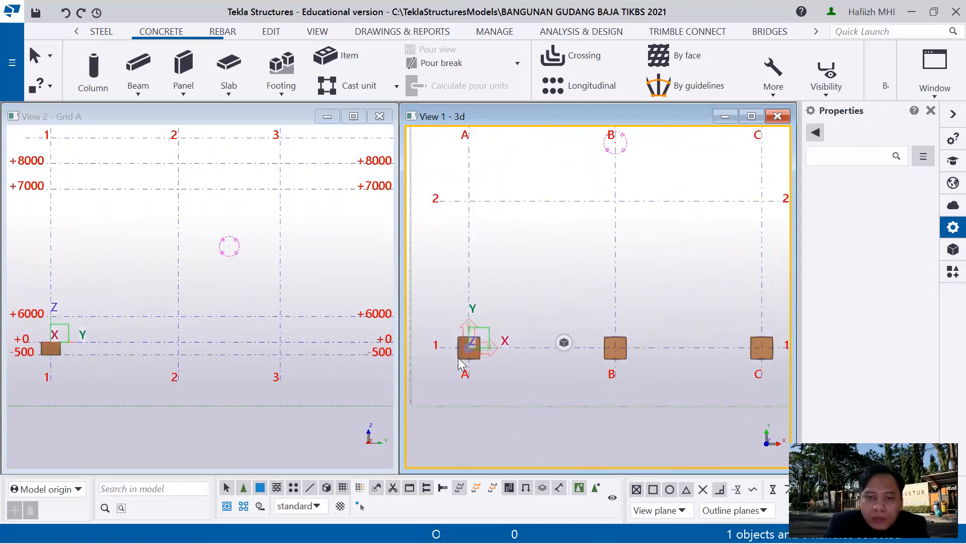
{"action": "left_click", "coordinate": [459, 356]}
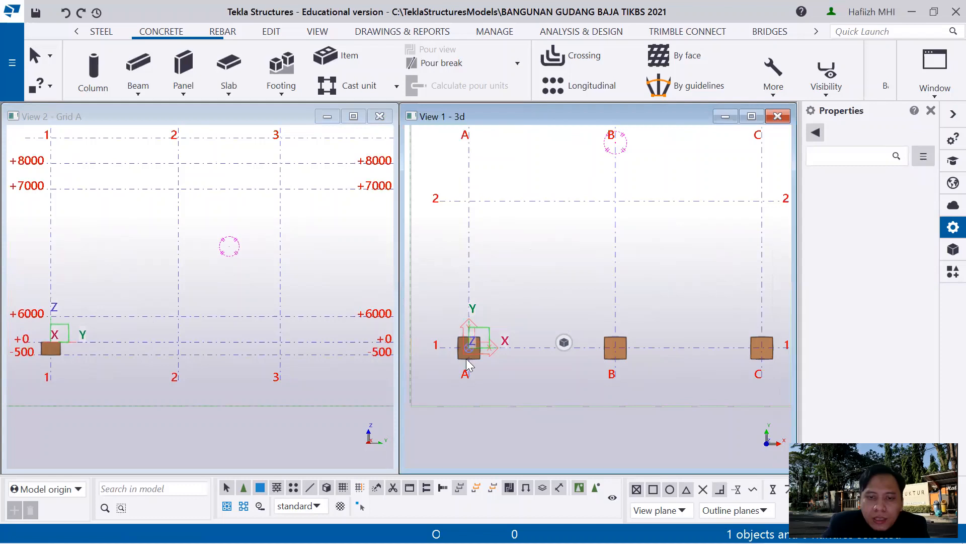
{"action": "left_click", "coordinate": [606, 357], "text": "ctrl"}
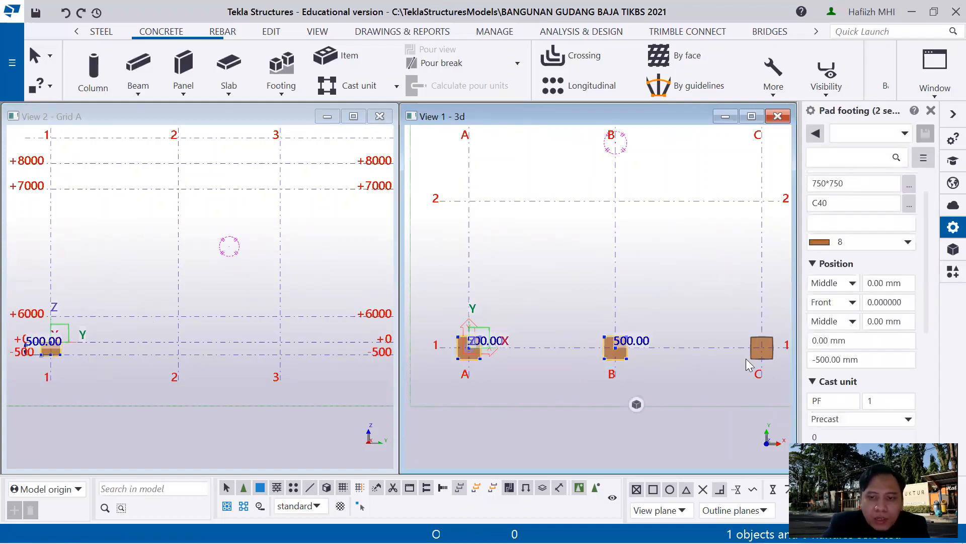
{"action": "left_click", "coordinate": [753, 354], "text": "ctrl"}
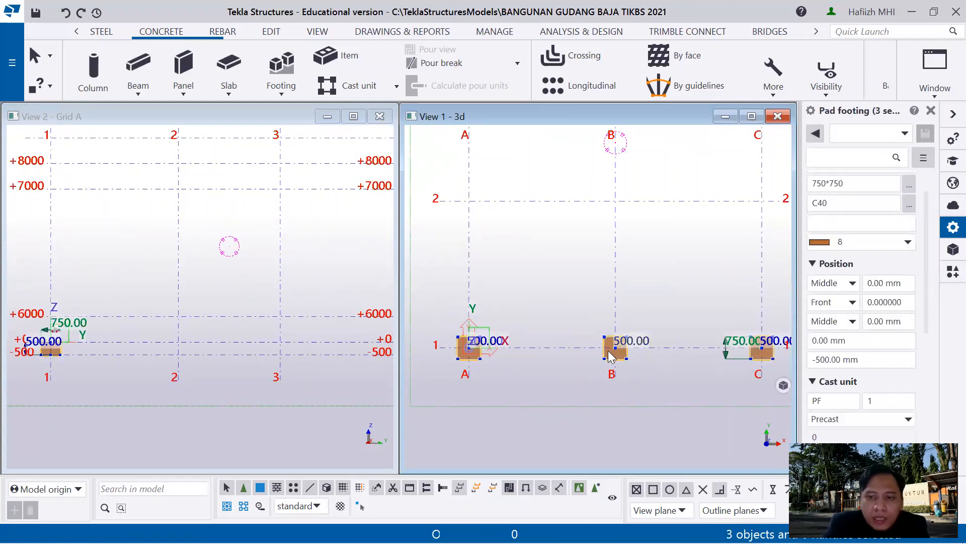
- Try to copy the three selected footings linearly with a dX of 5000 mm and one copy
{"action": "right_click", "coordinate": [610, 355]}
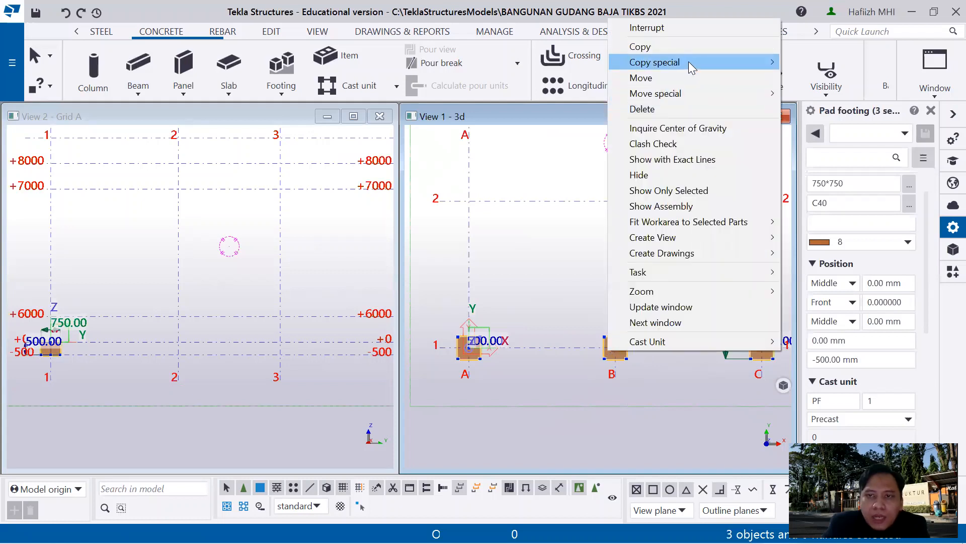
{"action": "mouse_move", "coordinate": [691, 65]}
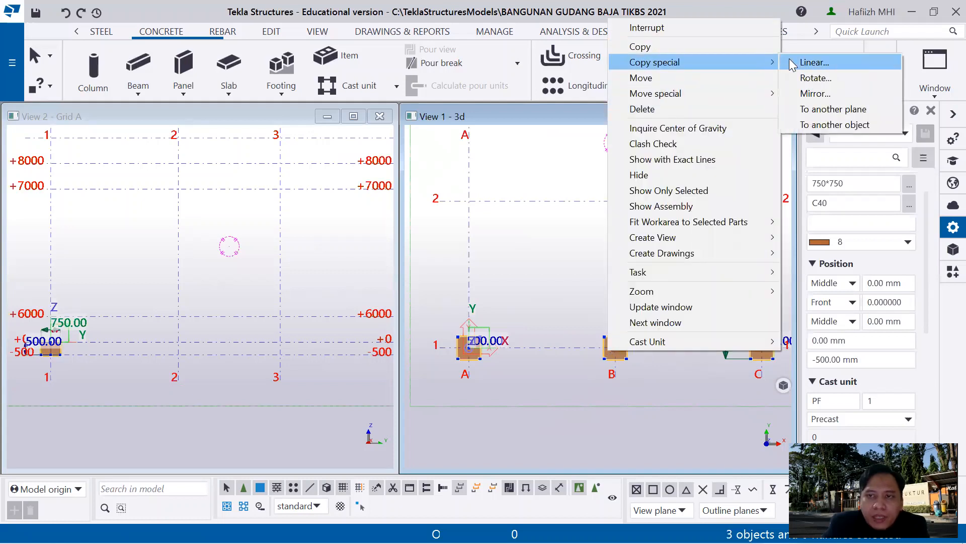
{"action": "left_click", "coordinate": [811, 62]}
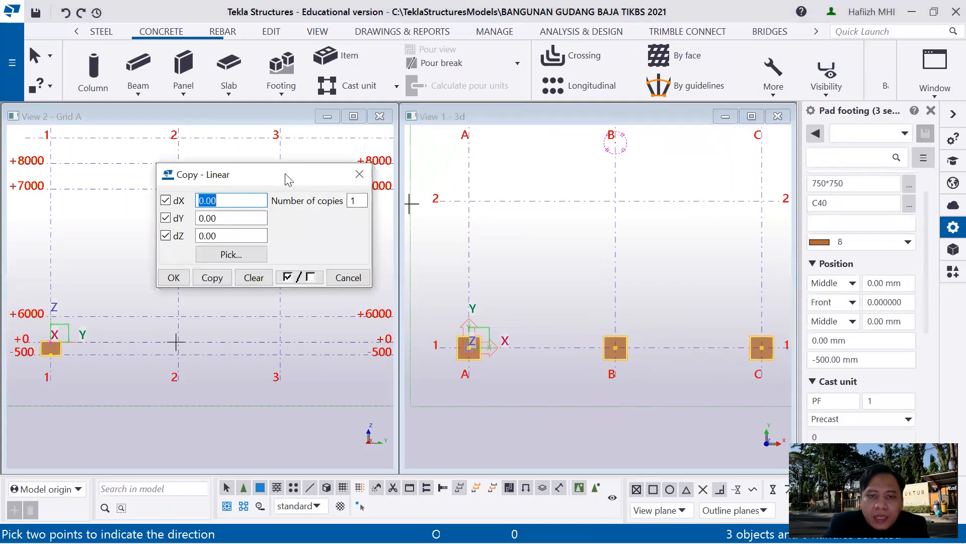
{"action": "left_click_drag", "start_coordinate": [284, 174], "coordinate": [233, 169]}
{"action": "scroll", "coordinate": [489, 270], "scroll_direction": "down", "scroll_amount": 1}
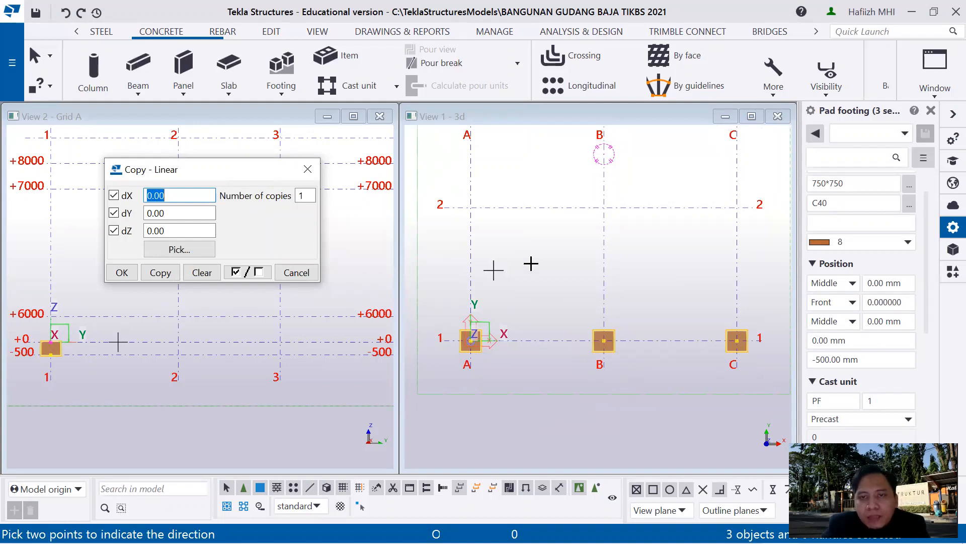
{"action": "middle_click_drag", "start_coordinate": [532, 263], "coordinate": [524, 343]}
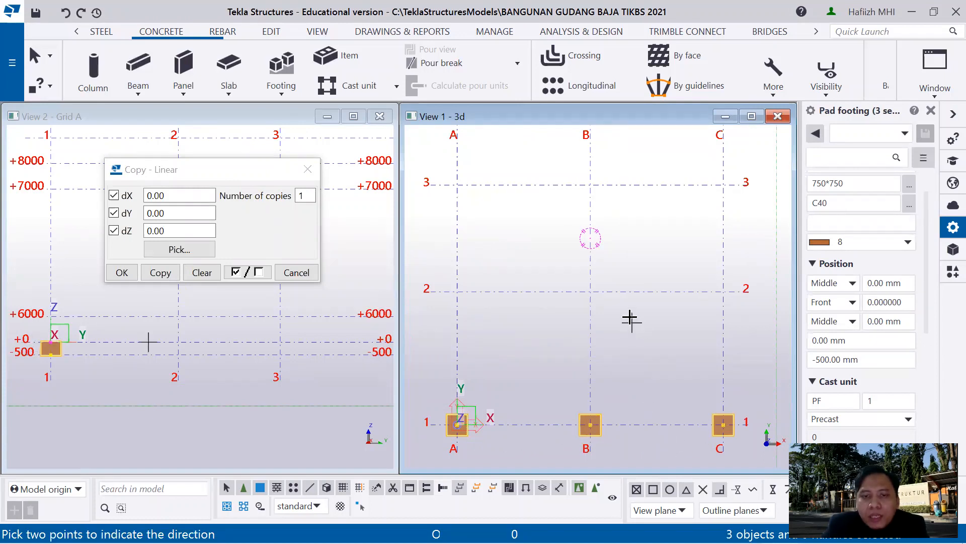
{"action": "mouse_move", "coordinate": [636, 292]}
{"action": "middle_mouse_down"}
{"action": "mouse_move", "coordinate": [638, 358]}
{"action": "mouse_move", "coordinate": [635, 290]}
{"action": "middle_mouse_up"}
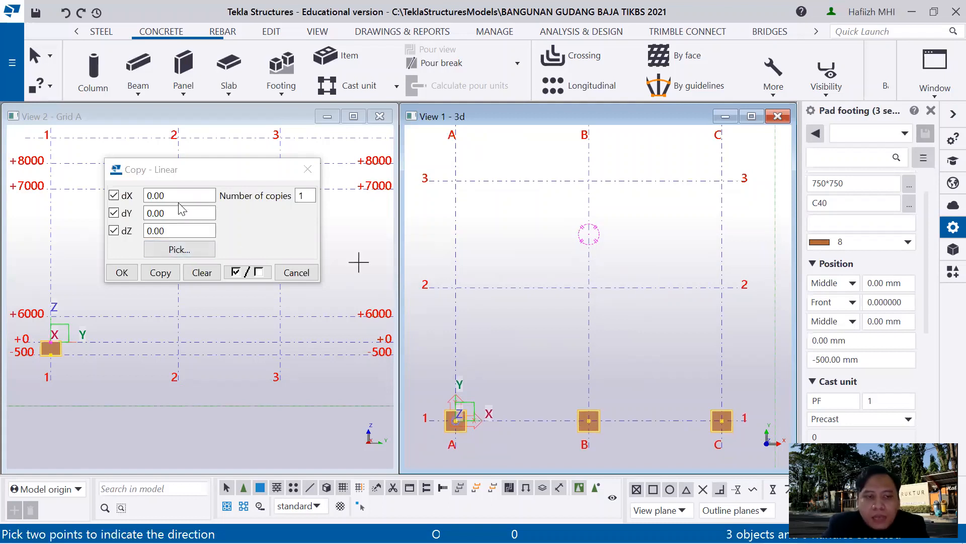
{"action": "left_click", "coordinate": [171, 195]}
{"action": "double_click", "coordinate": [170, 195]}
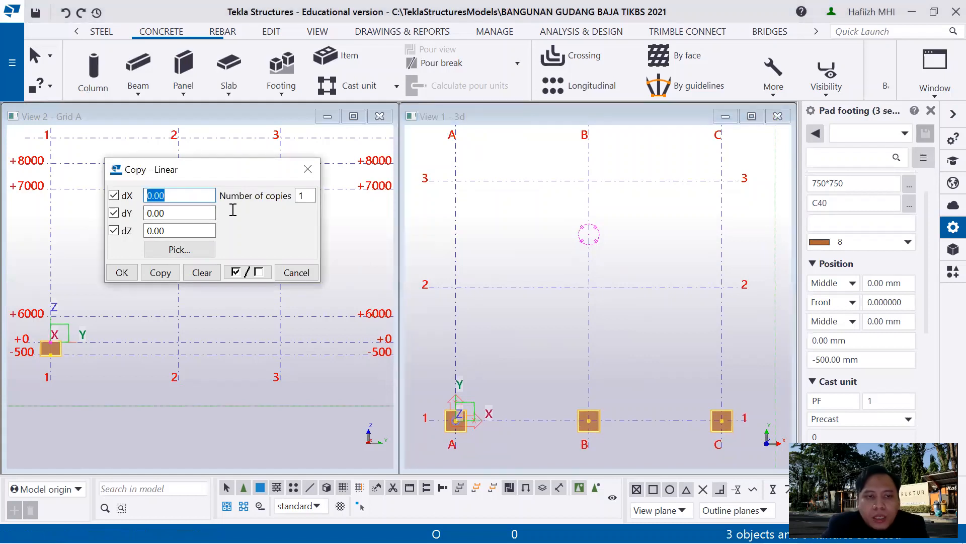
{"action": "type", "text": "5000"}
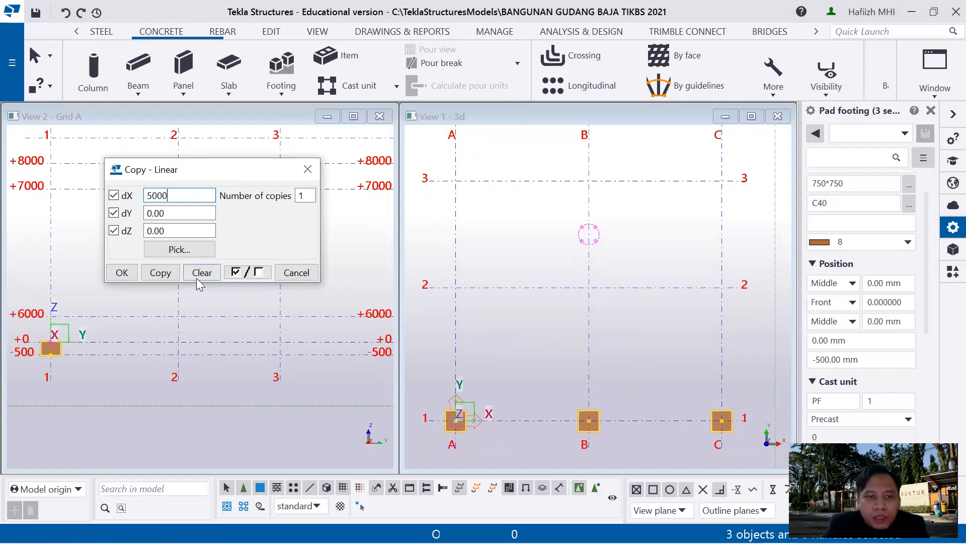
{"action": "left_click", "coordinate": [128, 273]}
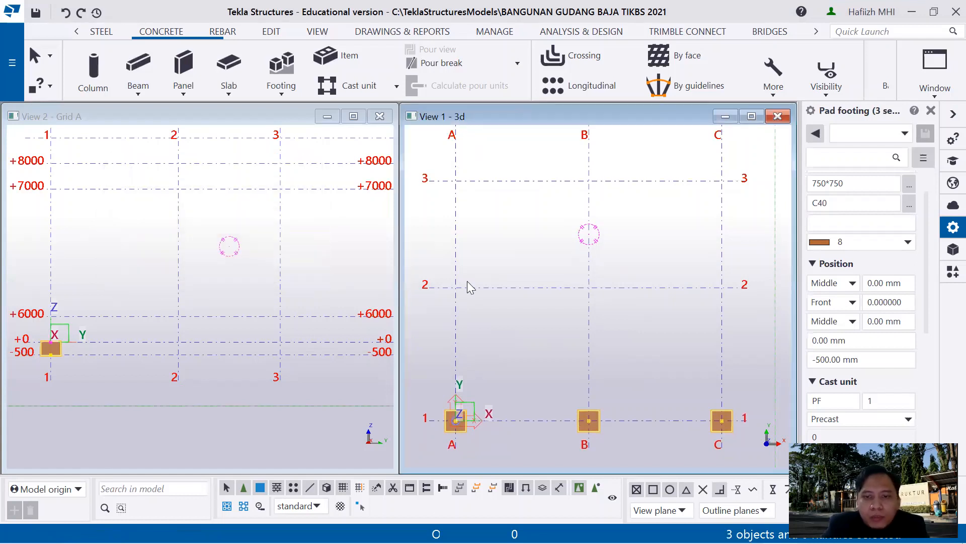
- Check the footings in perspective and plan display, undo the linear copy and restore the footings at B-1 and C-1
{"action": "scroll", "coordinate": [527, 310], "scroll_direction": "down", "scroll_amount": 5}
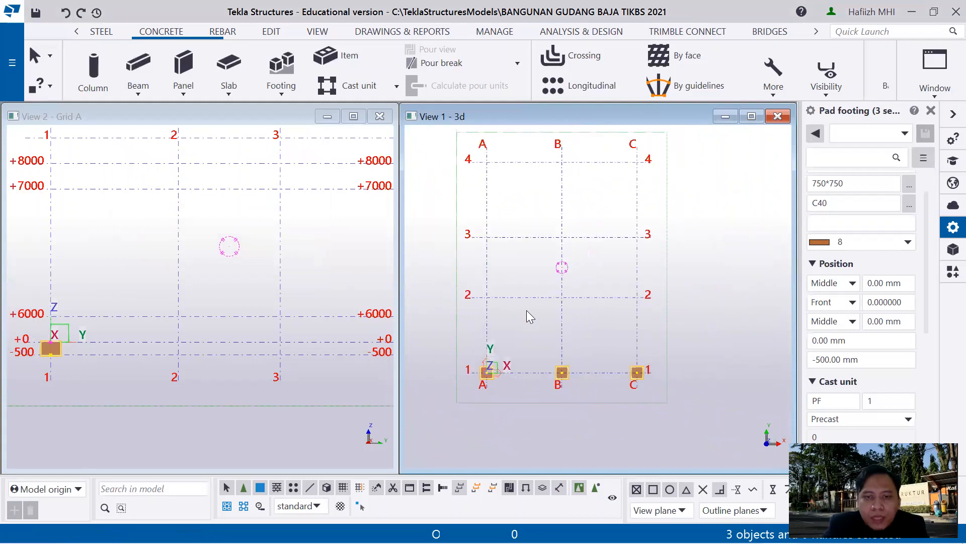
{"action": "left_click", "coordinate": [576, 319]}
{"action": "key", "text": "ctrl+p"}
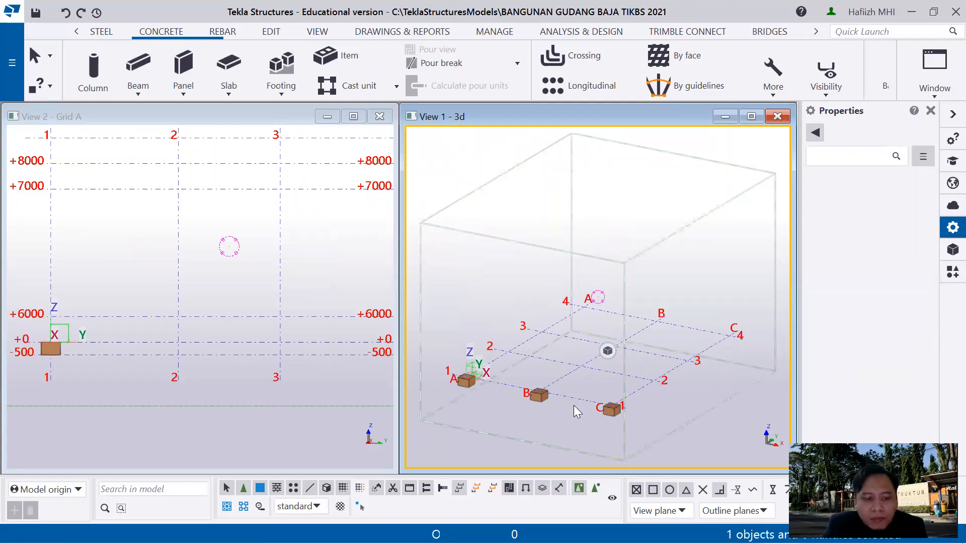
{"action": "key", "text": "ctrl+p"}
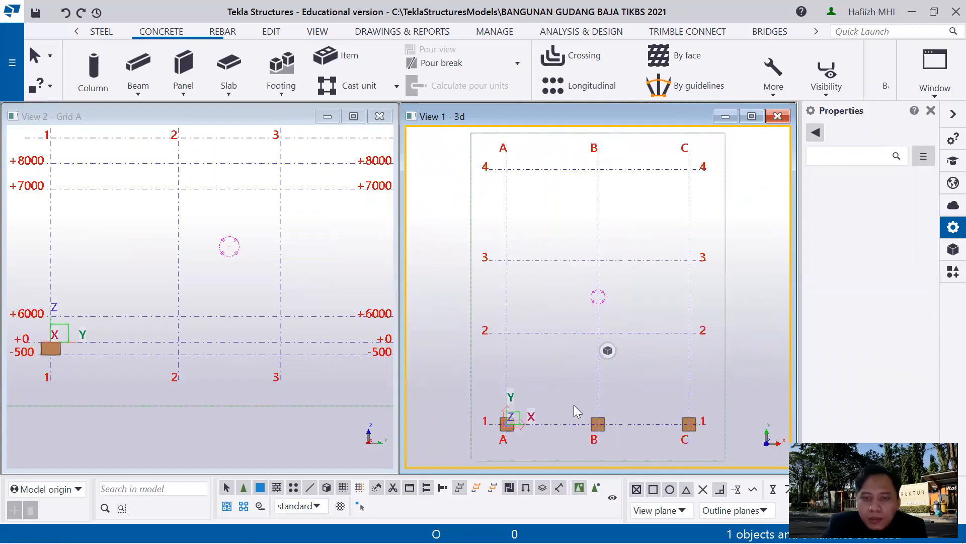
{"action": "left_click", "coordinate": [574, 411]}
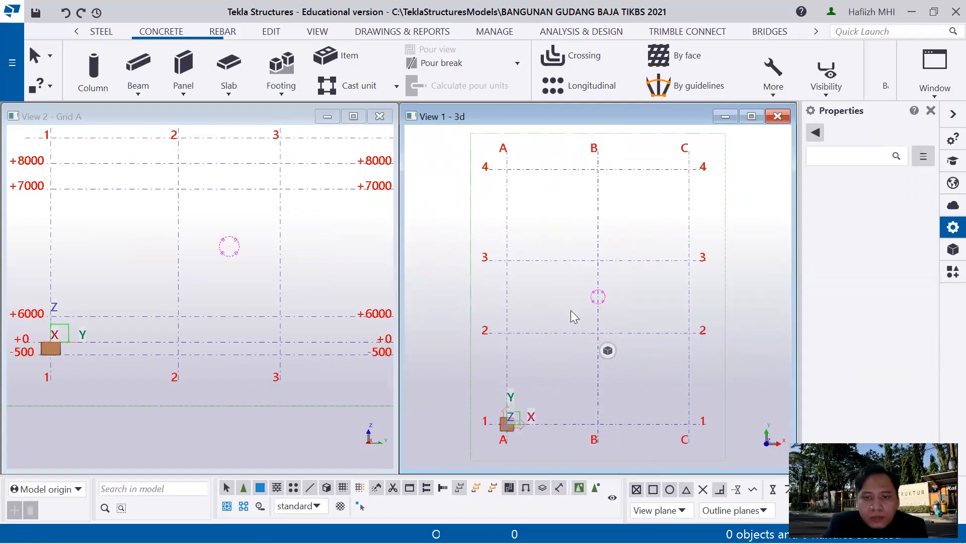
{"action": "key", "text": "ctrl+y"}
{"action": "key", "text": "ctrl+y"}
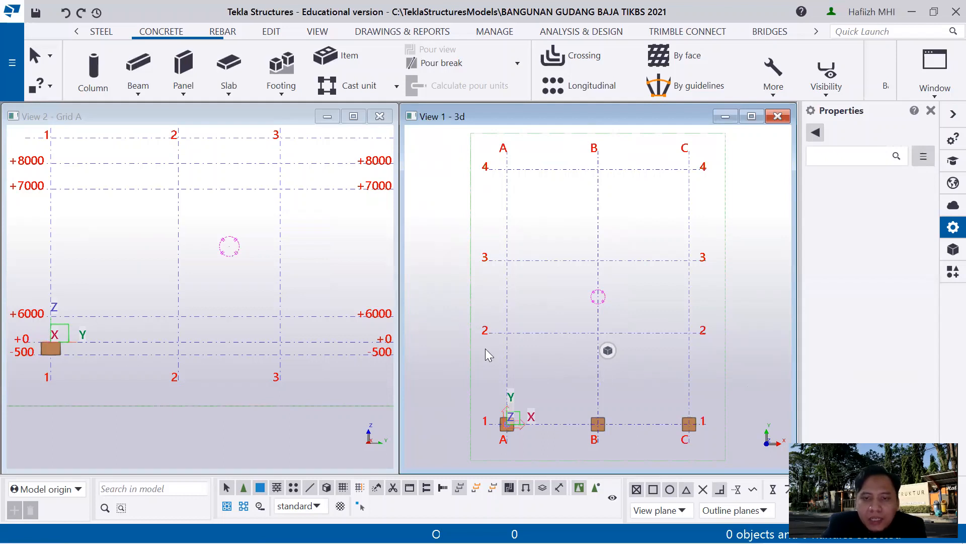
- Copy the three grid line 1 footings linearly to grid line 2 with dX 0 and dY 5000 mm, expanding the view depth
{"action": "left_click", "coordinate": [552, 361]}
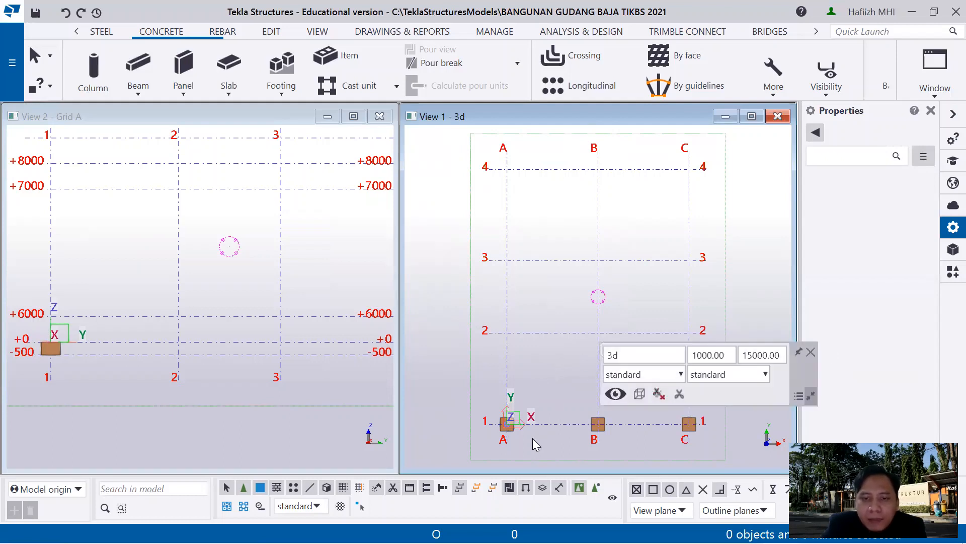
{"action": "left_click", "coordinate": [506, 426]}
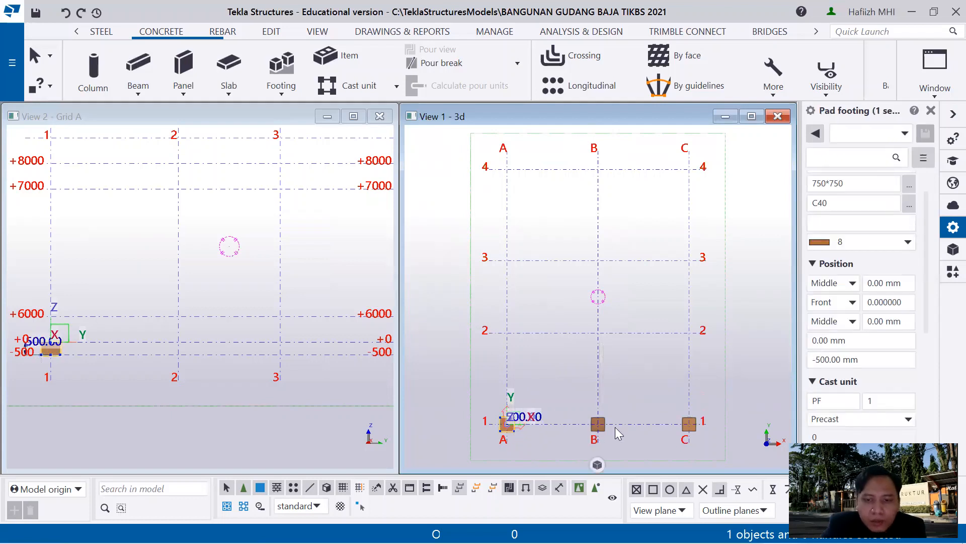
{"action": "left_click", "coordinate": [609, 429], "text": "shift"}
{"action": "left_click", "coordinate": [689, 427], "text": "shift"}
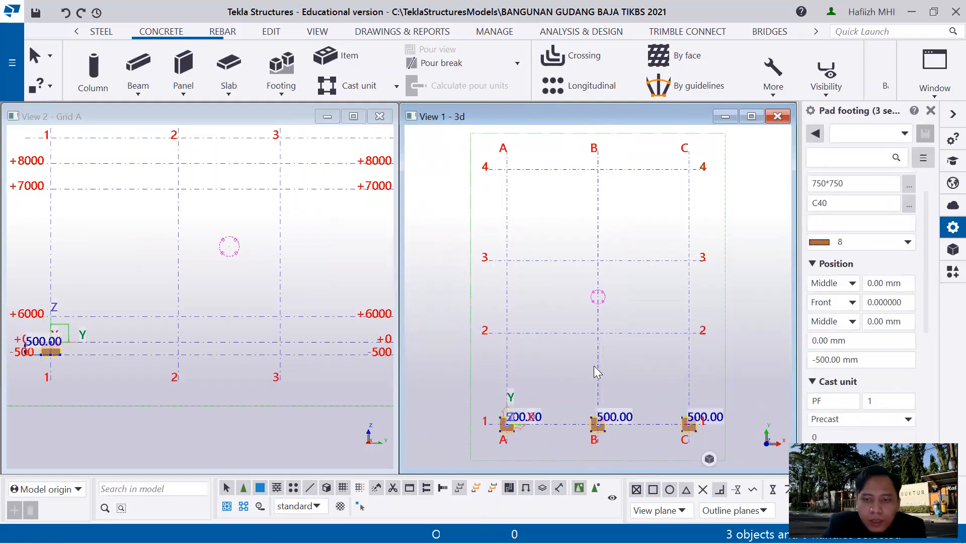
{"action": "right_click", "coordinate": [613, 352]}
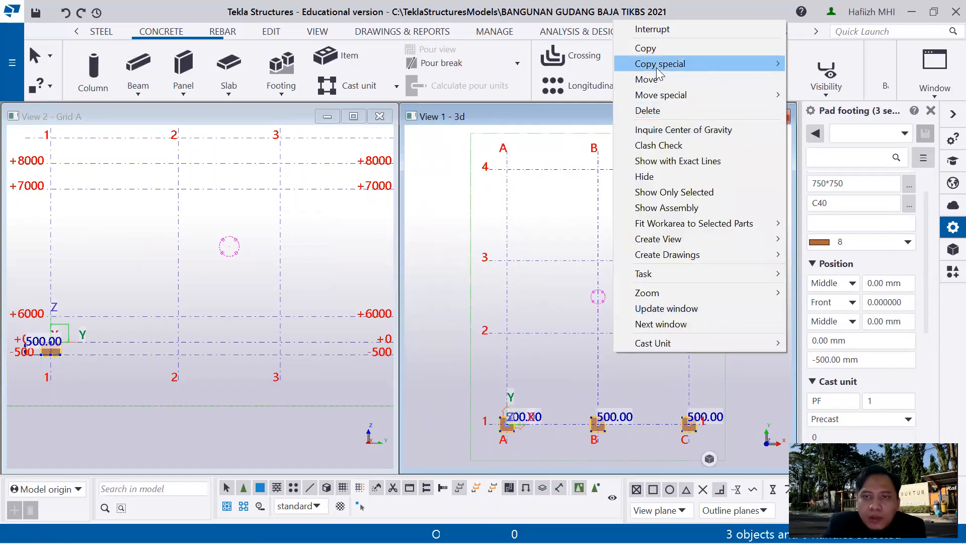
{"action": "mouse_move", "coordinate": [656, 67]}
{"action": "left_click", "coordinate": [797, 65]}
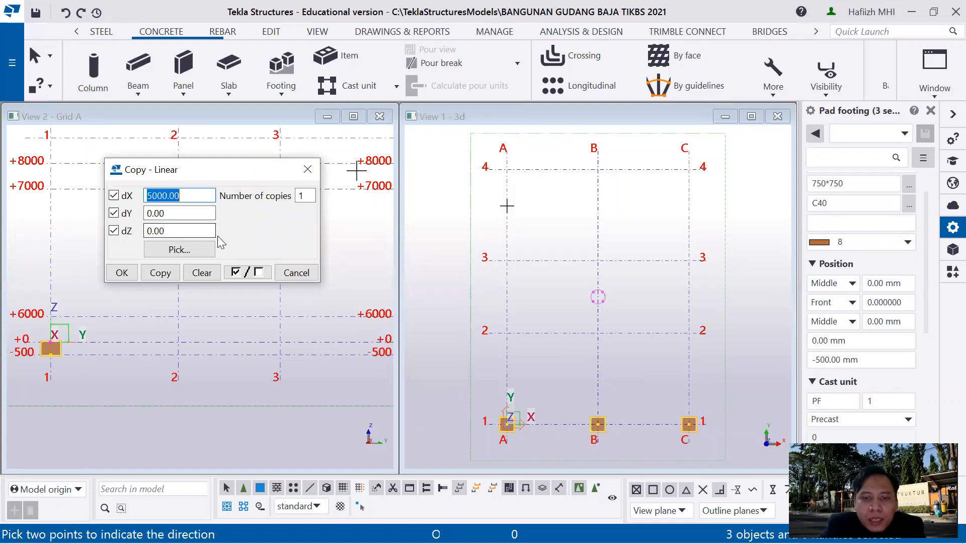
{"action": "double_click", "coordinate": [164, 218]}
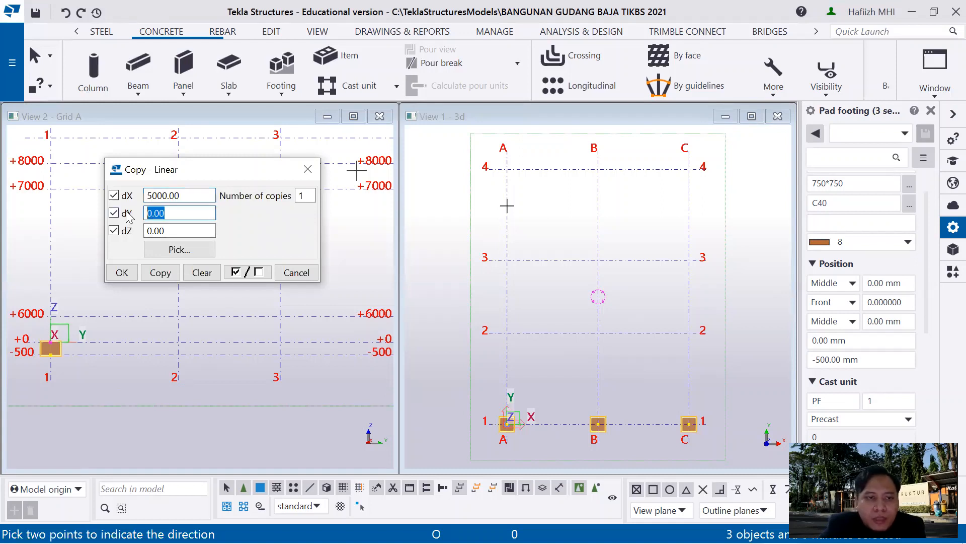
{"action": "type", "text": "5000"}
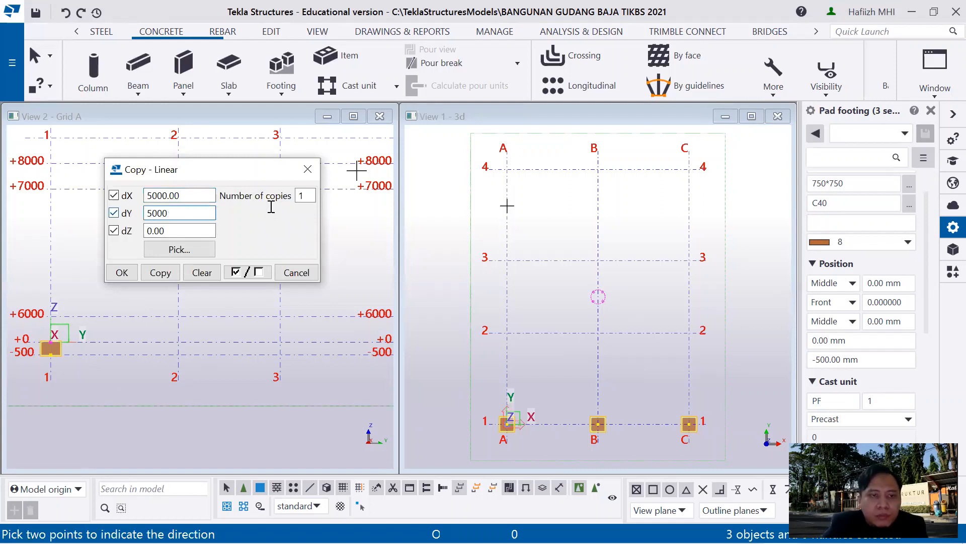
{"action": "double_click", "coordinate": [186, 196]}
{"action": "type", "text": "0"}
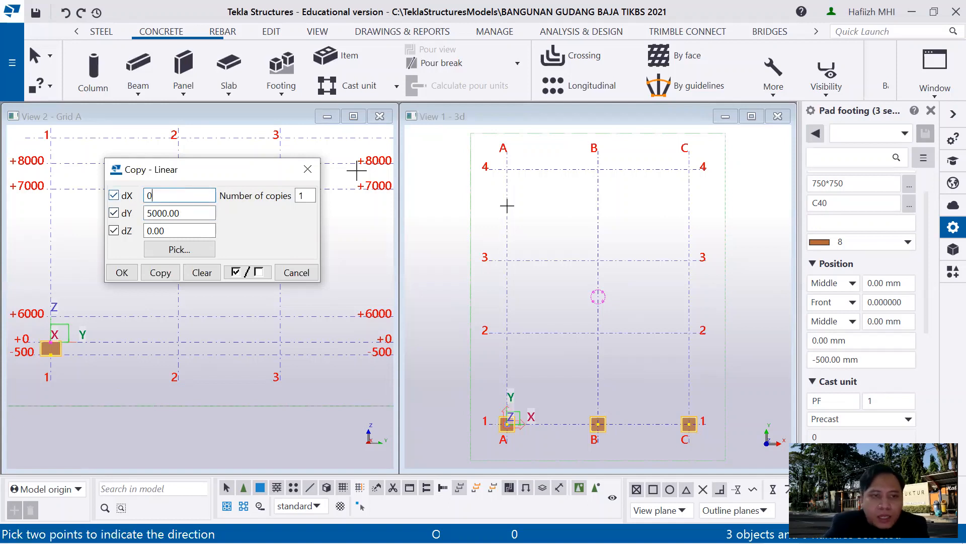
{"action": "left_click", "coordinate": [160, 272]}
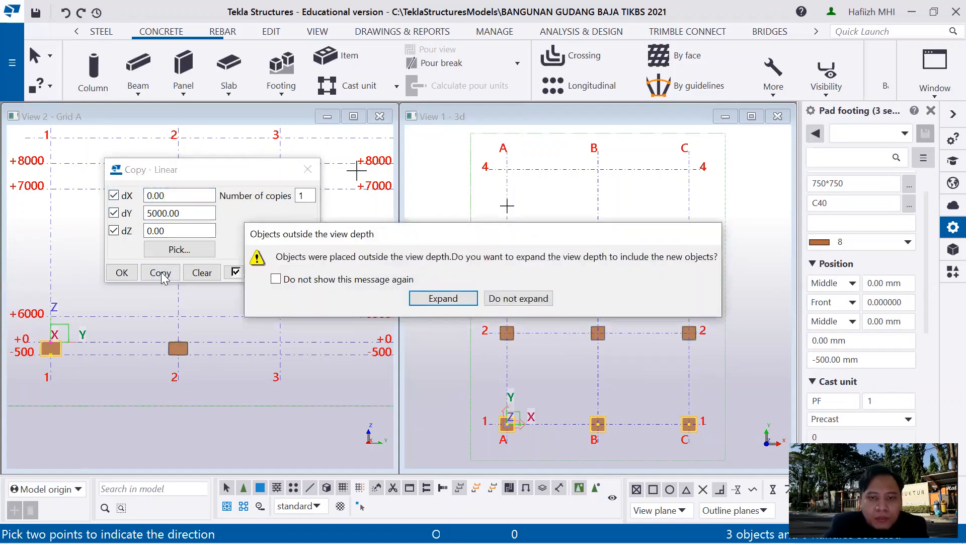
{"action": "left_click", "coordinate": [448, 299]}
- Copy the same three footings linearly to grid line 3 with a dY of 9000 mm
{"action": "double_click", "coordinate": [187, 213]}
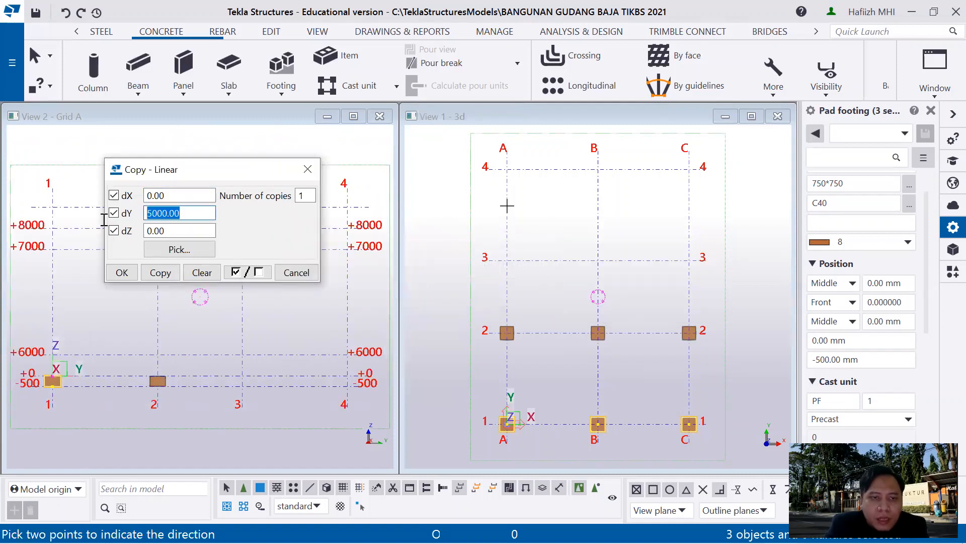
{"action": "type", "text": "400"}
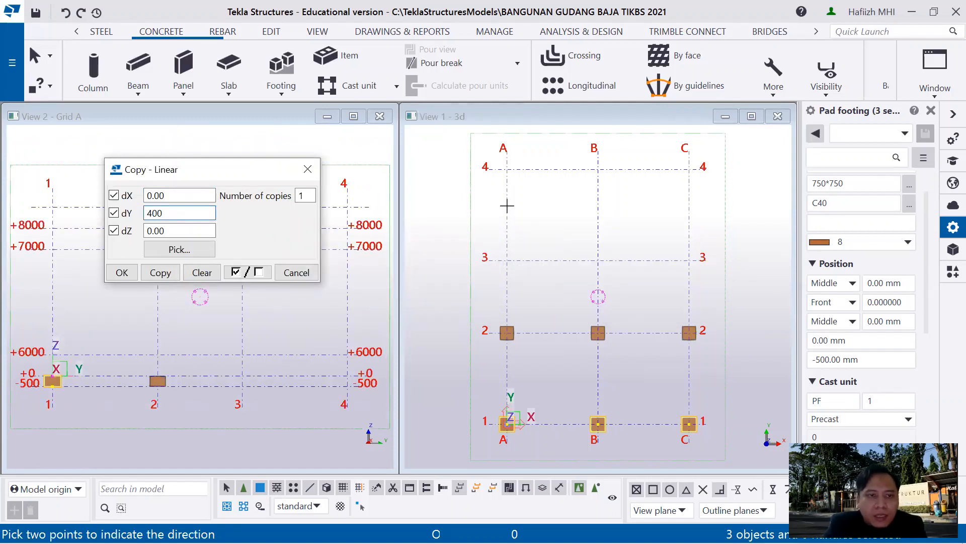
{"action": "key", "text": "BackSpace"}
{"action": "key", "text": "BackSpace"}
{"action": "key", "text": "BackSpace"}
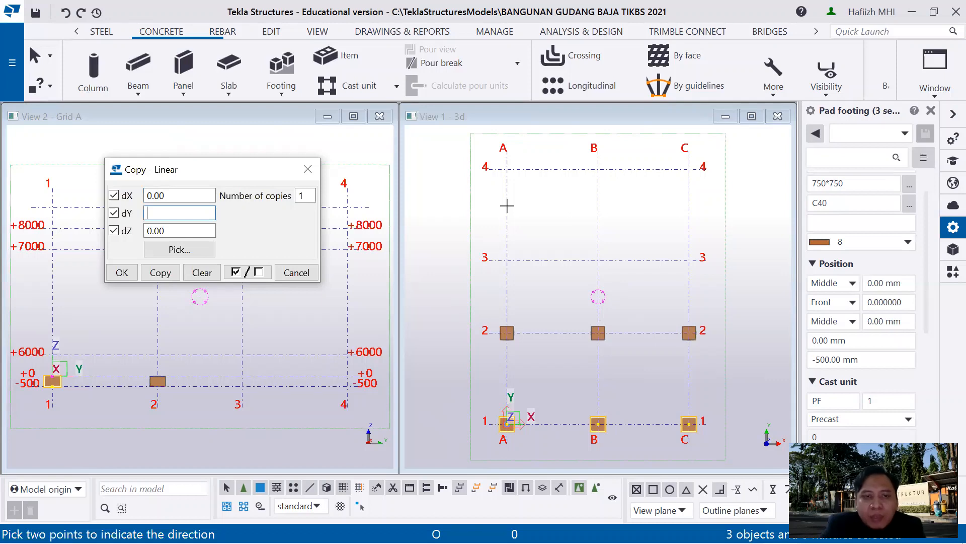
{"action": "type", "text": "9000"}
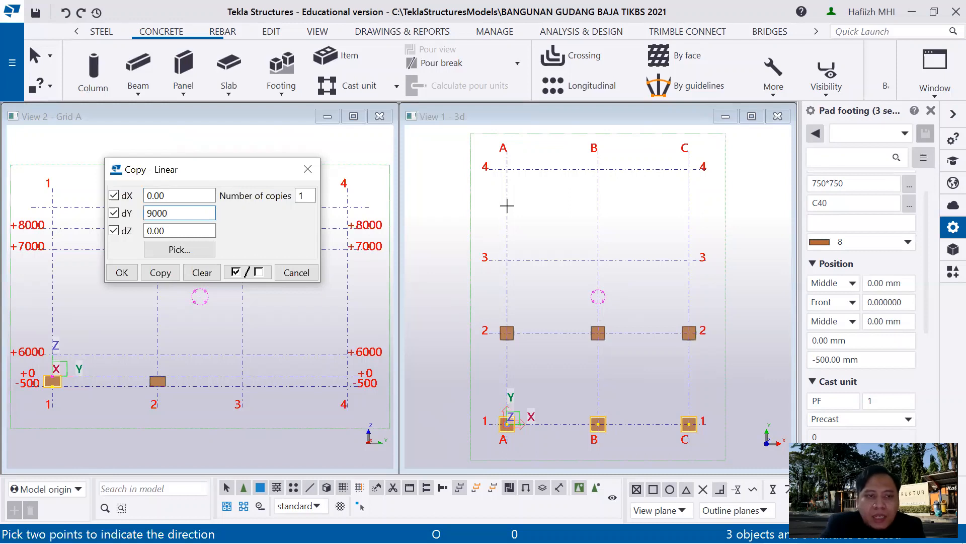
{"action": "left_click", "coordinate": [165, 275]}
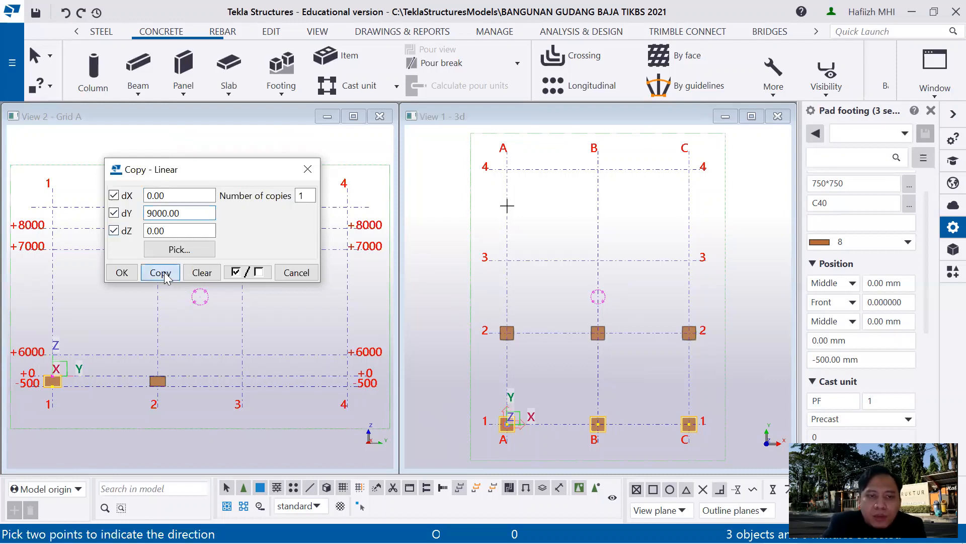
{"action": "left_click", "coordinate": [165, 274]}
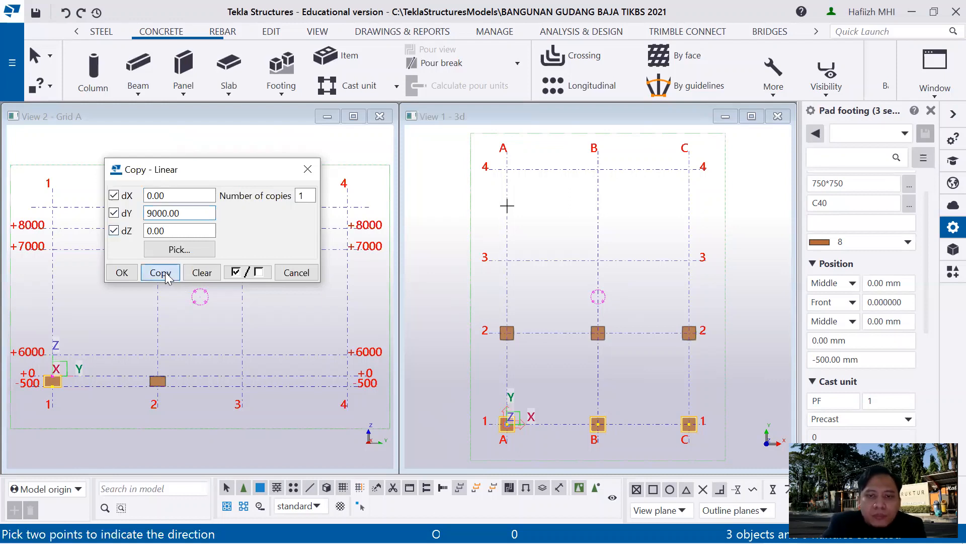
- Copy the three grid line 1 footings linearly to grid line 4 with a dY of 14000 mm and finish the copy command
{"action": "double_click", "coordinate": [173, 212]}
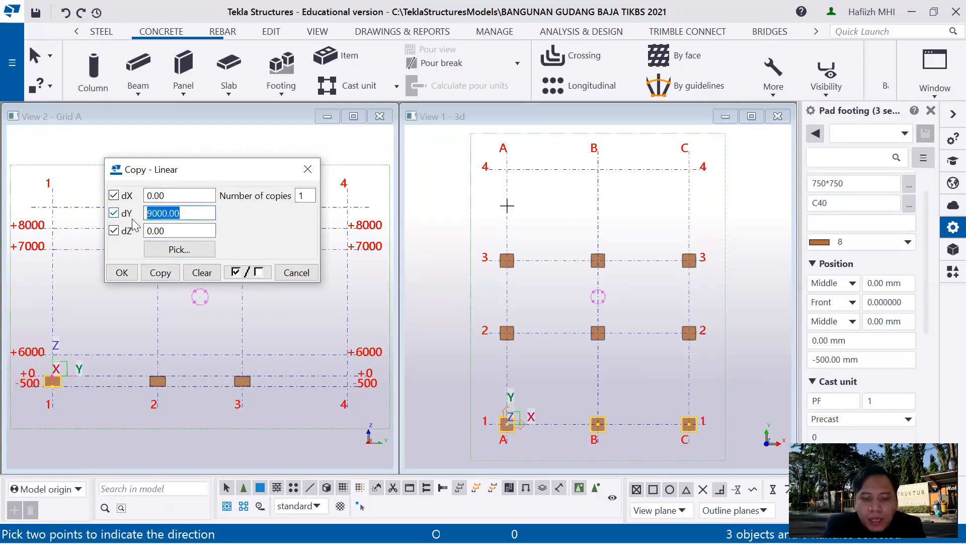
{"action": "type", "text": "14000"}
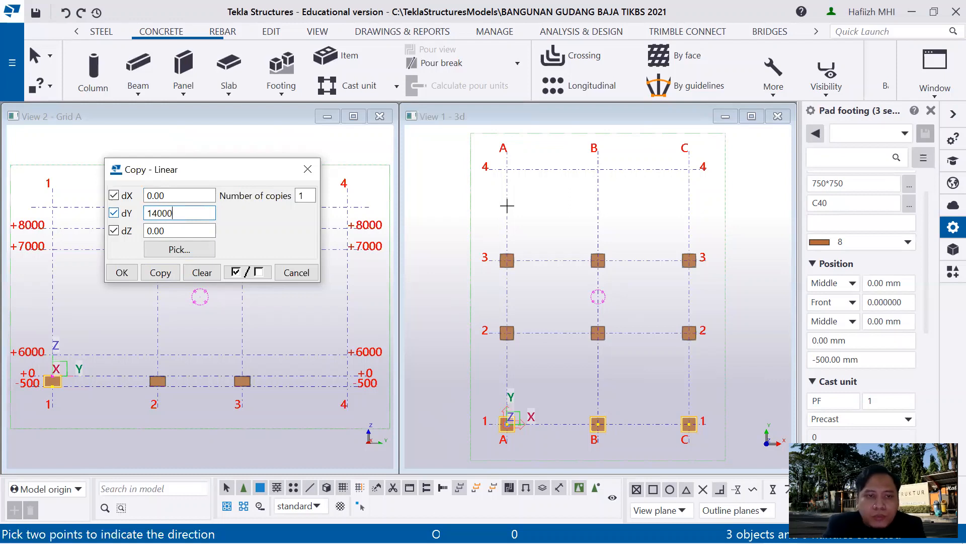
{"action": "left_click", "coordinate": [169, 276]}
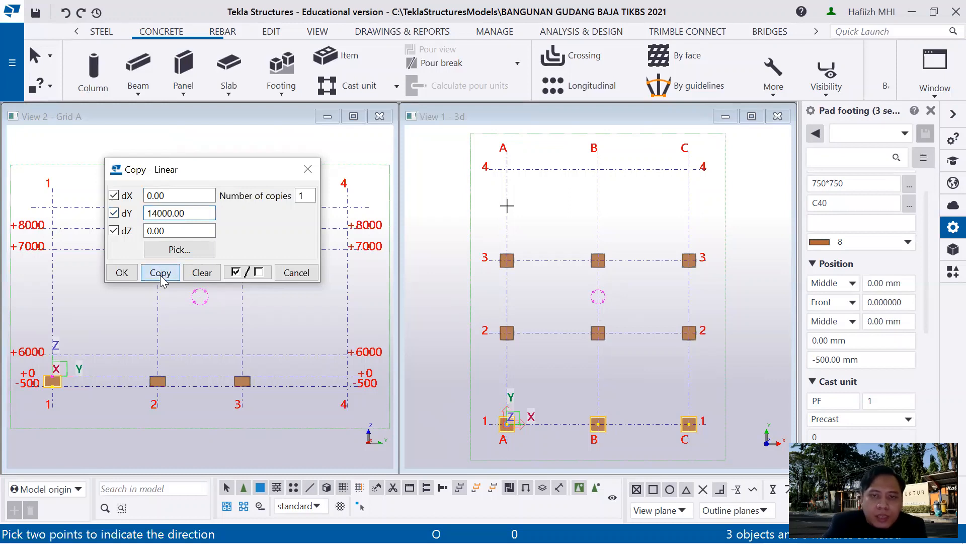
{"action": "left_click", "coordinate": [296, 272]}
{"action": "key", "text": "Escape"}
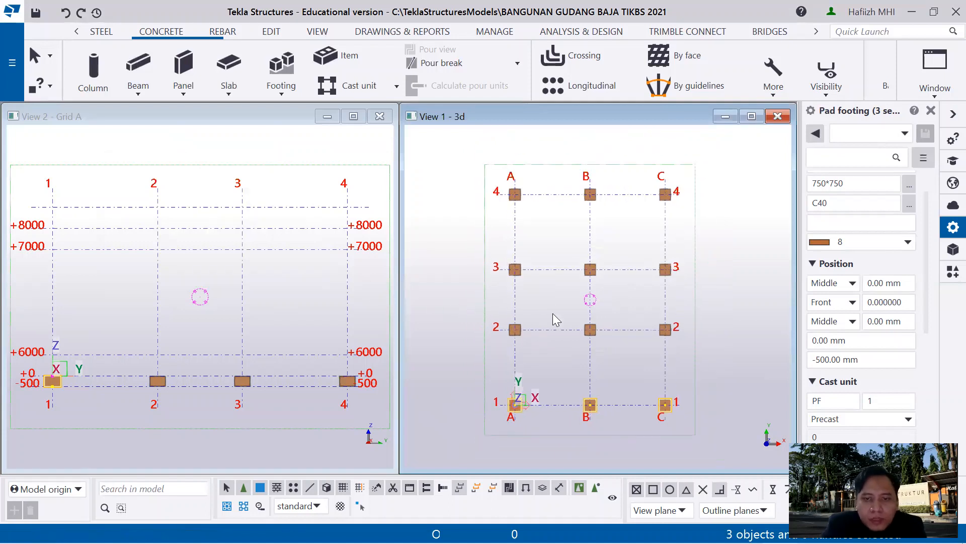
{"action": "scroll", "coordinate": [552, 313], "scroll_direction": "down", "scroll_amount": 1}
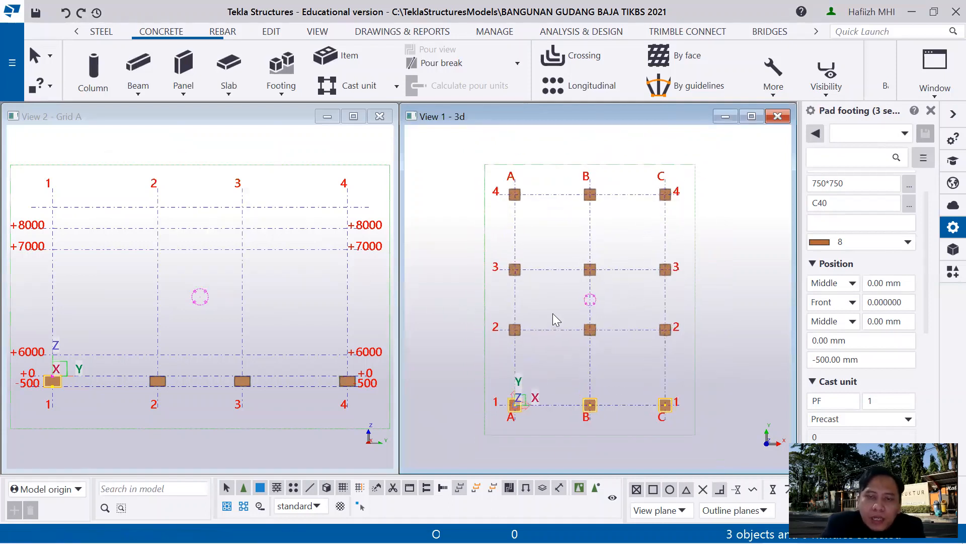
{"action": "scroll", "coordinate": [553, 313], "scroll_direction": "up", "scroll_amount": 1}
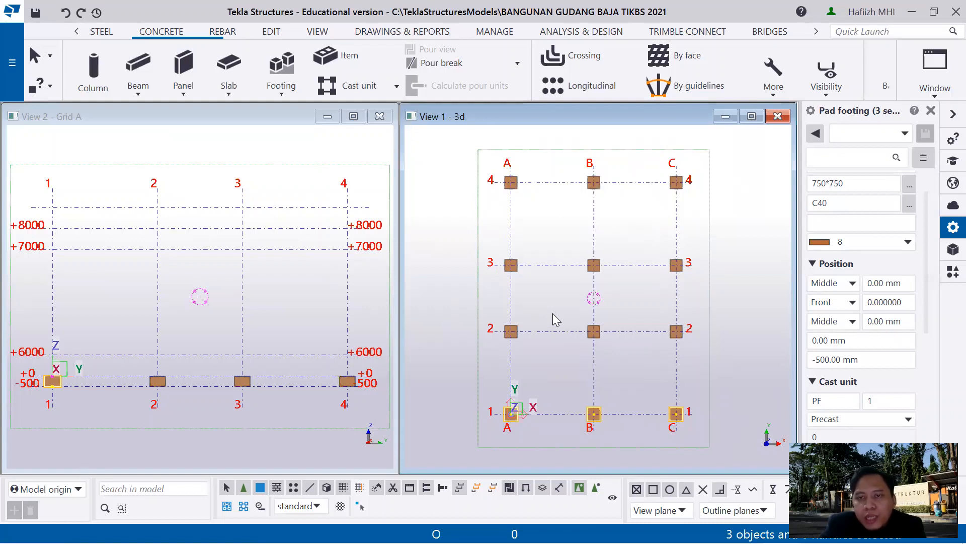
- Examine the Copy special and Move special options available for the footing at B-2
{"action": "left_click", "coordinate": [554, 224]}
{"action": "right_click", "coordinate": [555, 225]}
{"action": "left_click", "coordinate": [535, 254]}
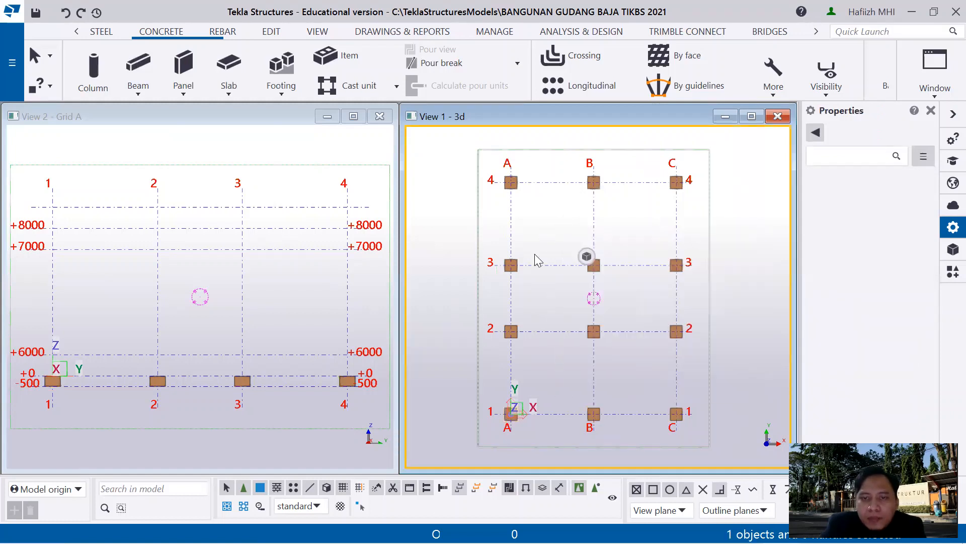
{"action": "left_click", "coordinate": [590, 335]}
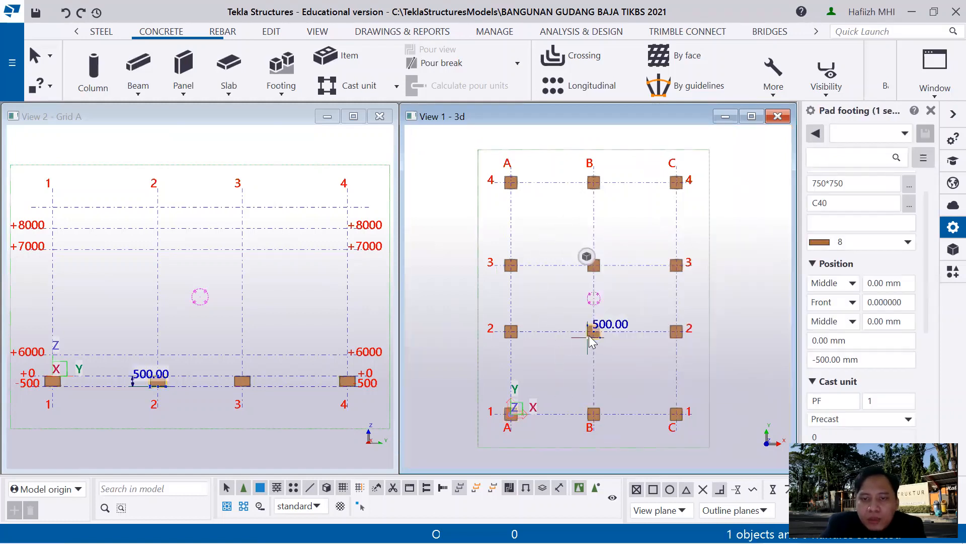
{"action": "right_click", "coordinate": [563, 296]}
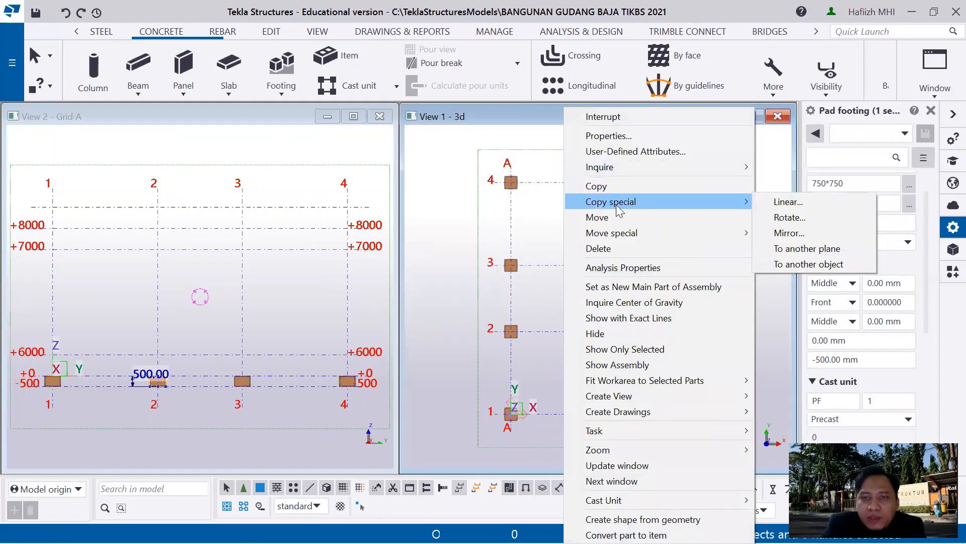
{"action": "mouse_move", "coordinate": [629, 233]}
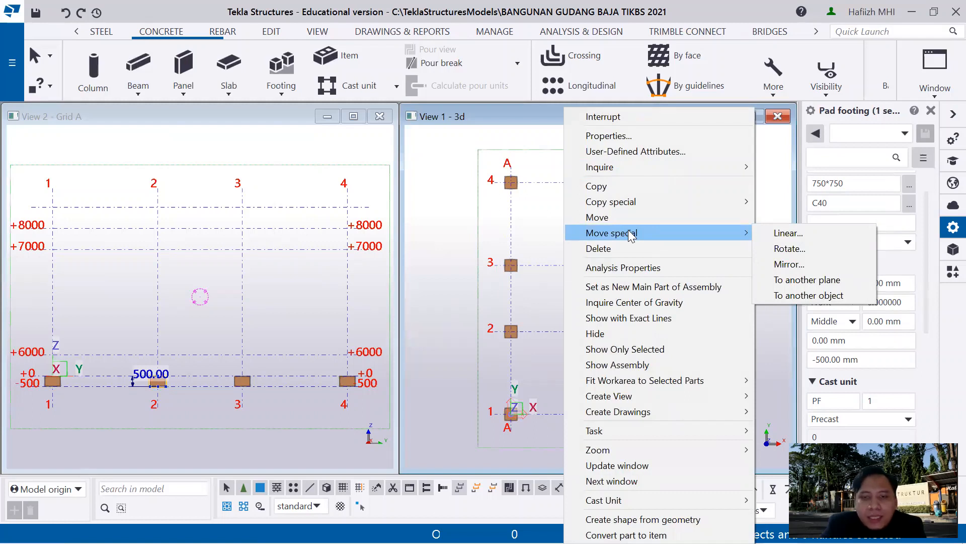
{"action": "left_click", "coordinate": [536, 226]}
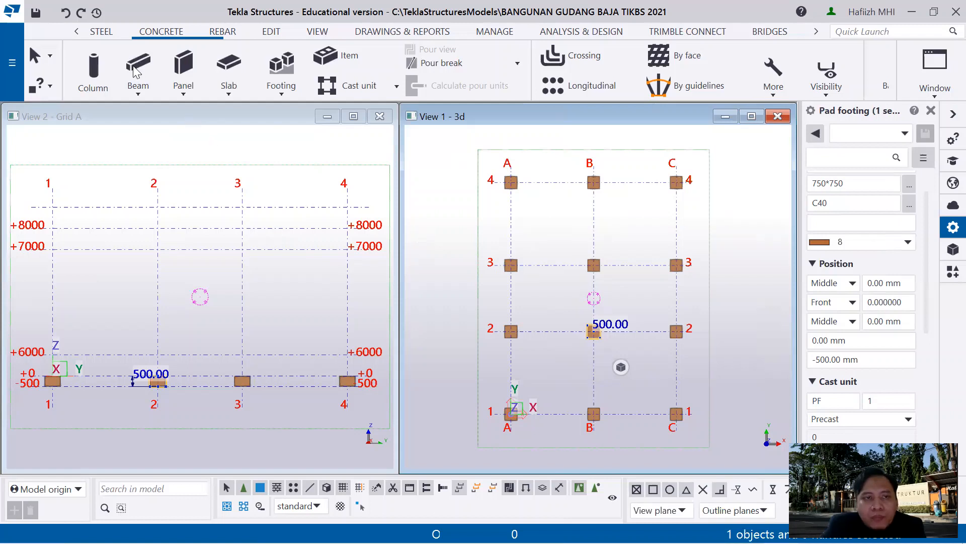
- Place a 400*400 concrete column on the footing at grid intersection A-1
{"action": "left_click", "coordinate": [94, 73]}
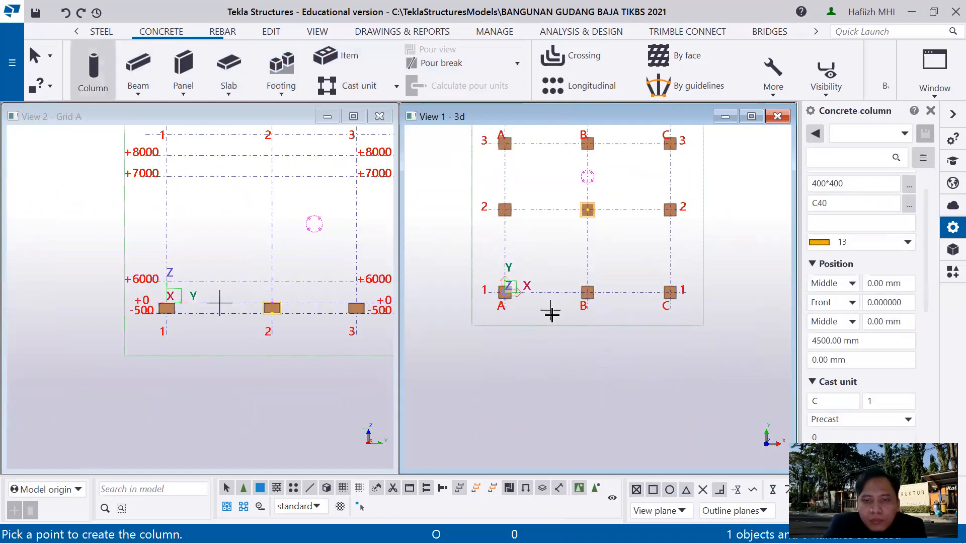
{"action": "scroll", "coordinate": [518, 282], "scroll_direction": "up", "scroll_amount": 2}
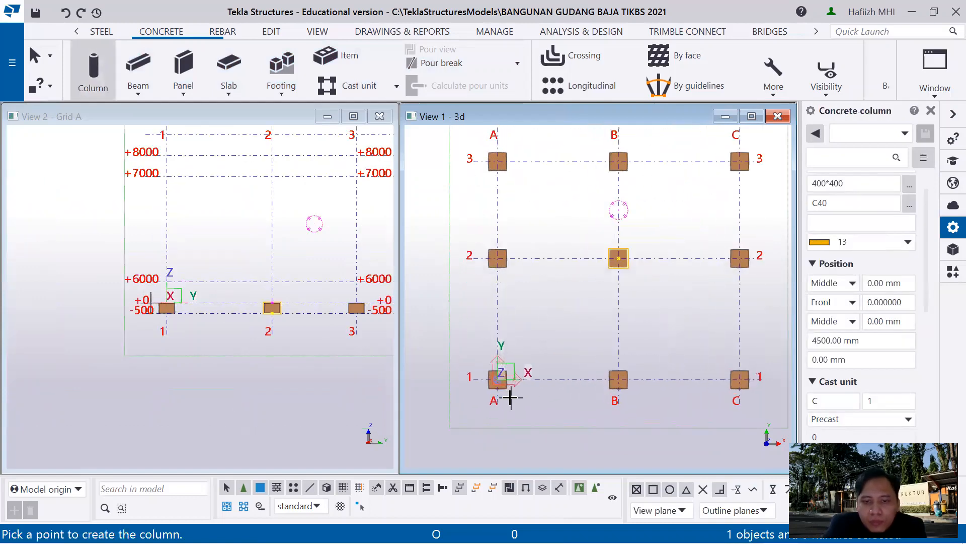
{"action": "scroll", "coordinate": [509, 395], "scroll_direction": "up", "scroll_amount": 3}
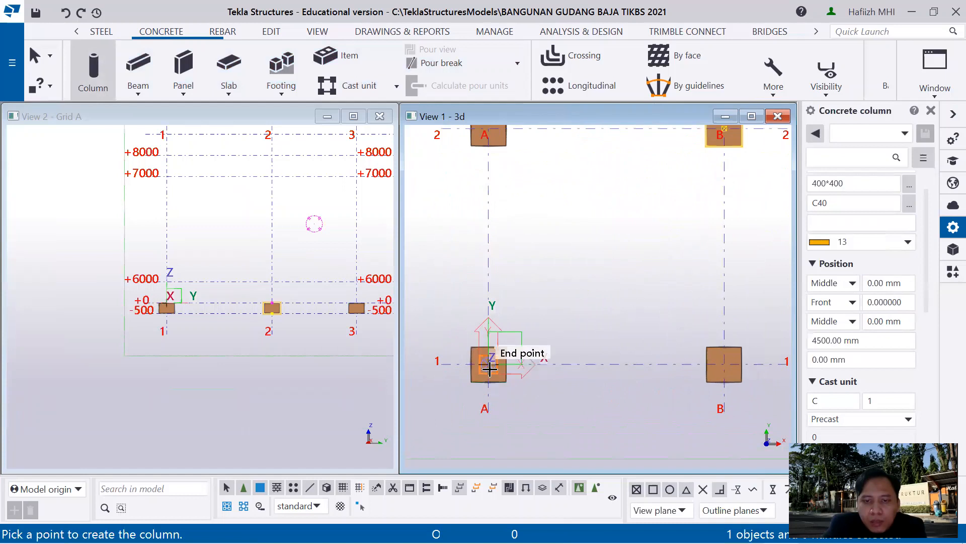
{"action": "left_click", "coordinate": [490, 364]}
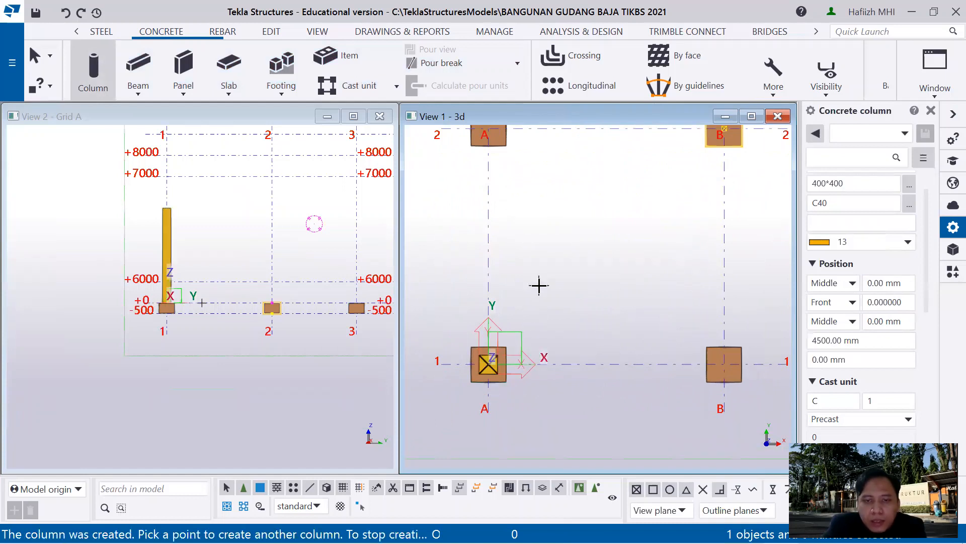
{"action": "key", "text": "Escape"}
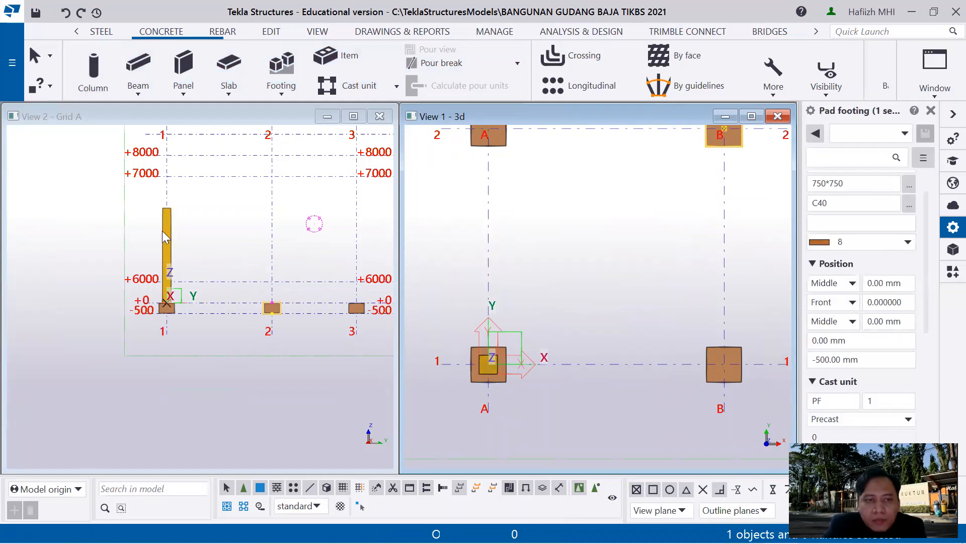
{"action": "middle_click_drag", "start_coordinate": [220, 250], "coordinate": [153, 282]}
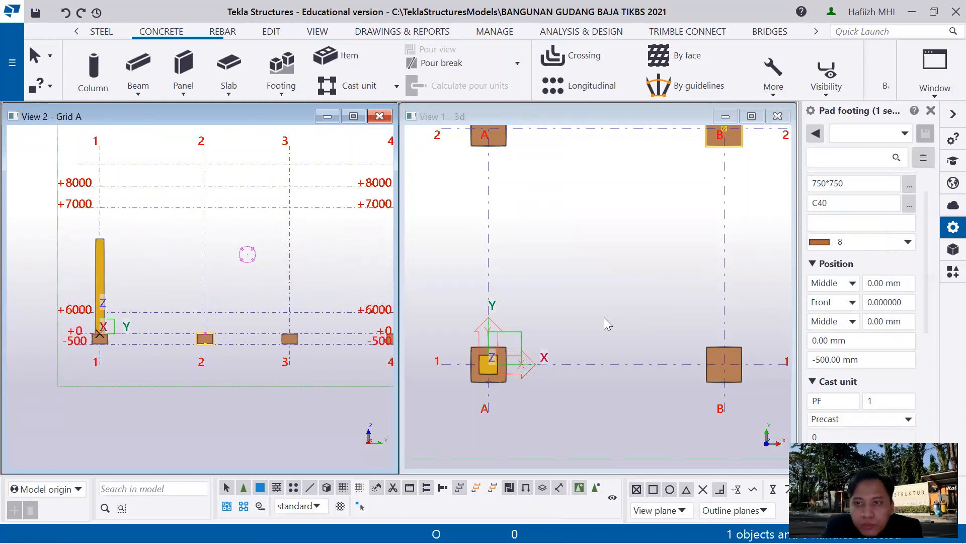
- Insert +1000 between +0 and +6000 in the rectangular grid's Z labels and apply the change
{"action": "left_click", "coordinate": [488, 238]}
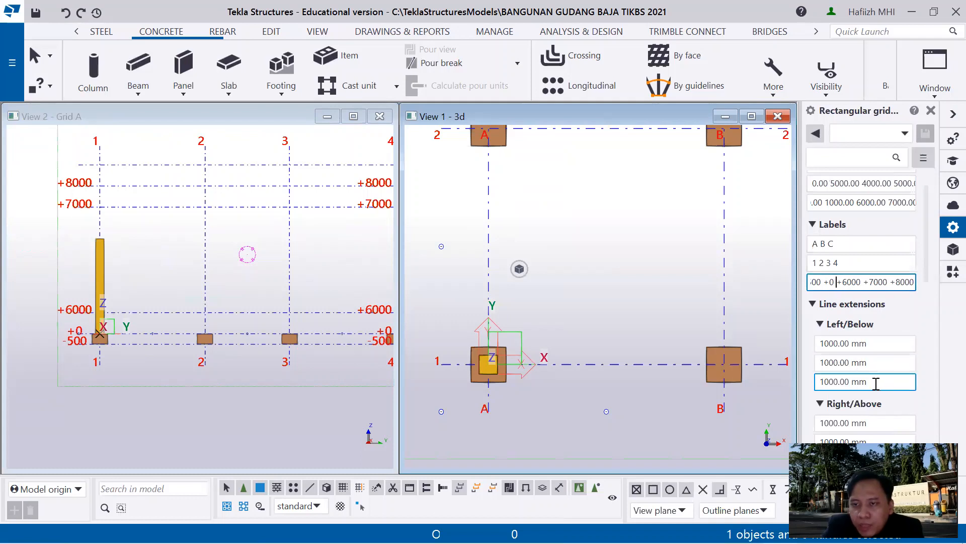
{"action": "type", "text": "+100"}
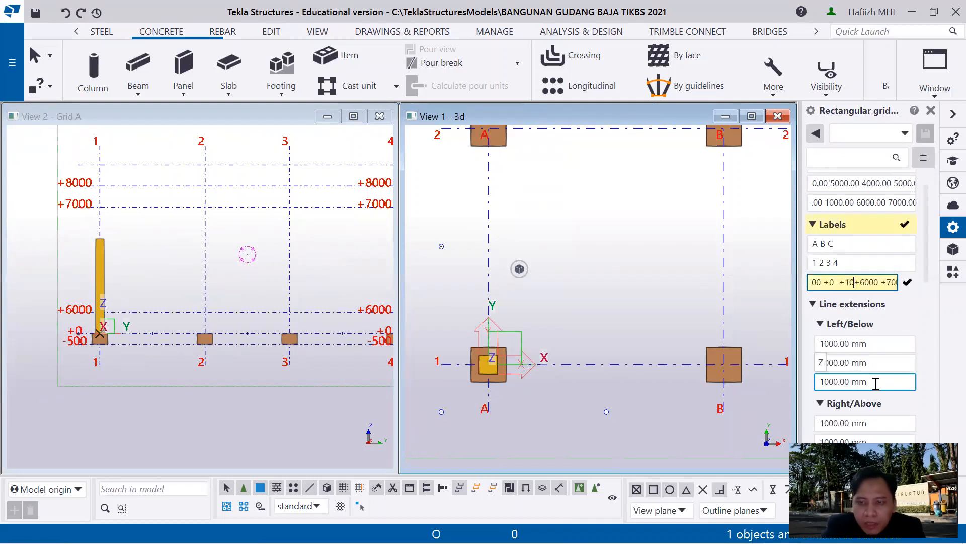
{"action": "type", "text": "0"}
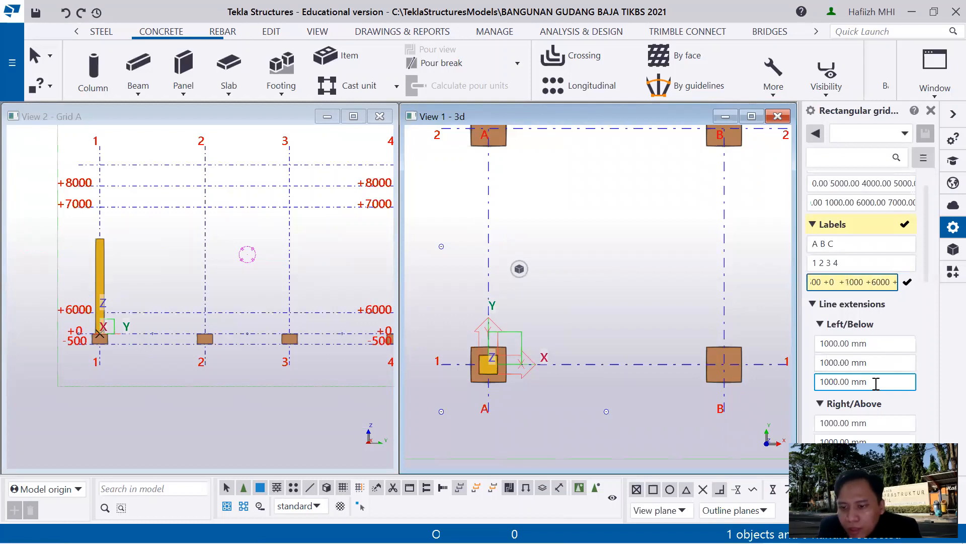
{"action": "key", "text": "BackSpace"}
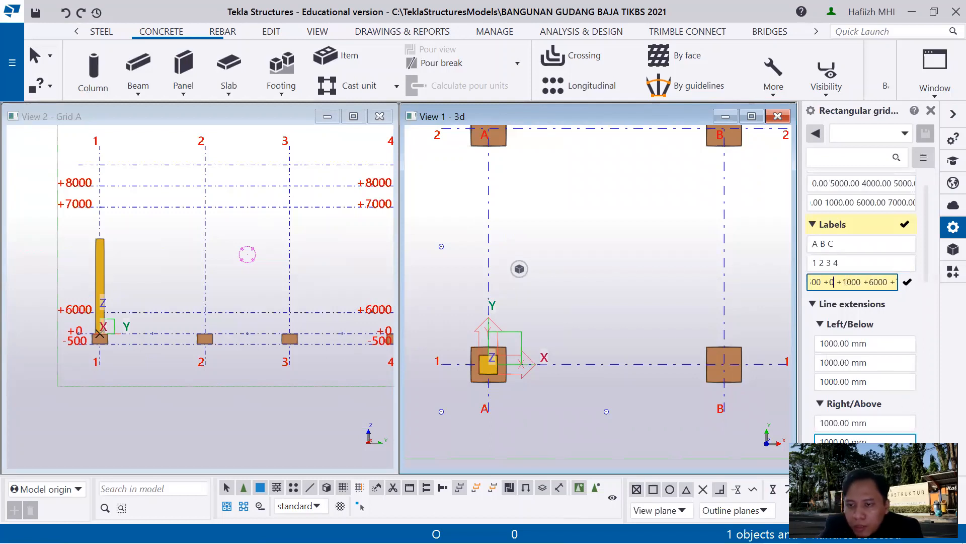
{"action": "left_click", "coordinate": [831, 457]}
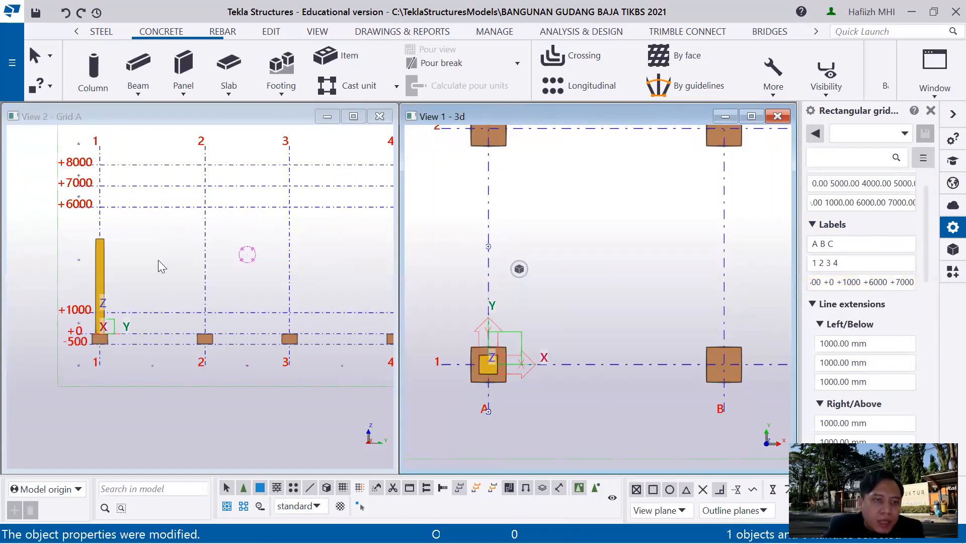
{"action": "scroll", "coordinate": [266, 284], "scroll_direction": "down", "scroll_amount": 4}
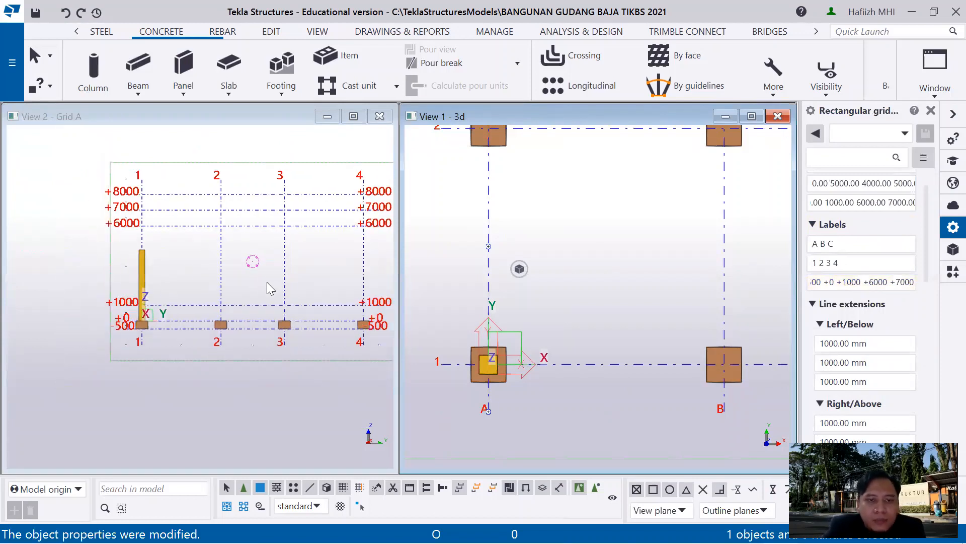
{"action": "scroll", "coordinate": [206, 315], "scroll_direction": "up", "scroll_amount": 3}
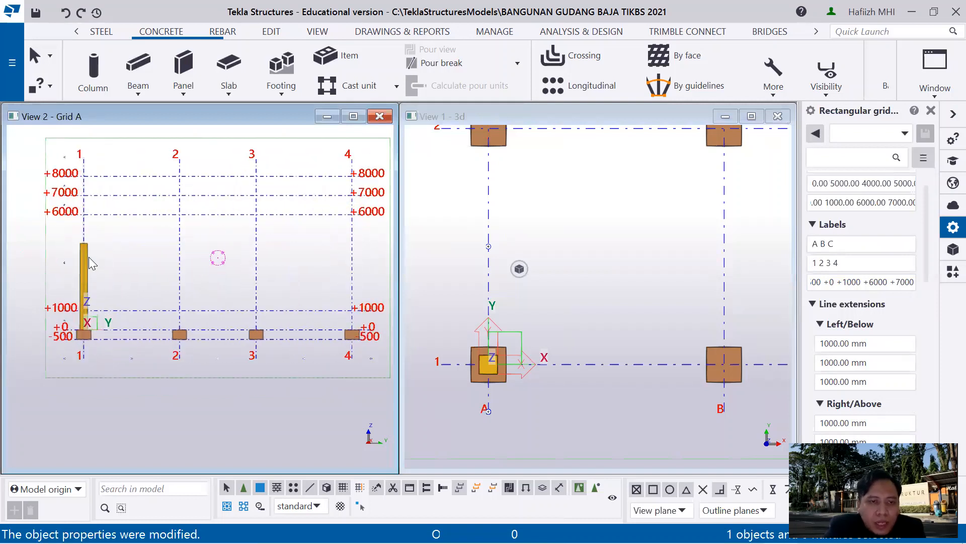
- Enter 500*500 as the profile of the concrete column at A-1
{"action": "left_click", "coordinate": [480, 369]}
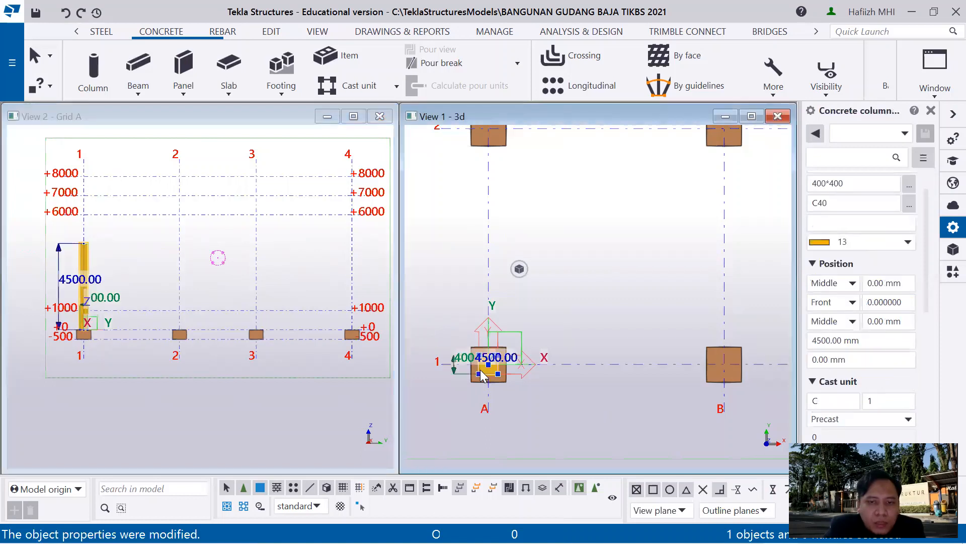
{"action": "left_click_drag", "start_coordinate": [856, 186], "coordinate": [796, 189]}
{"action": "type", "text": "50"}
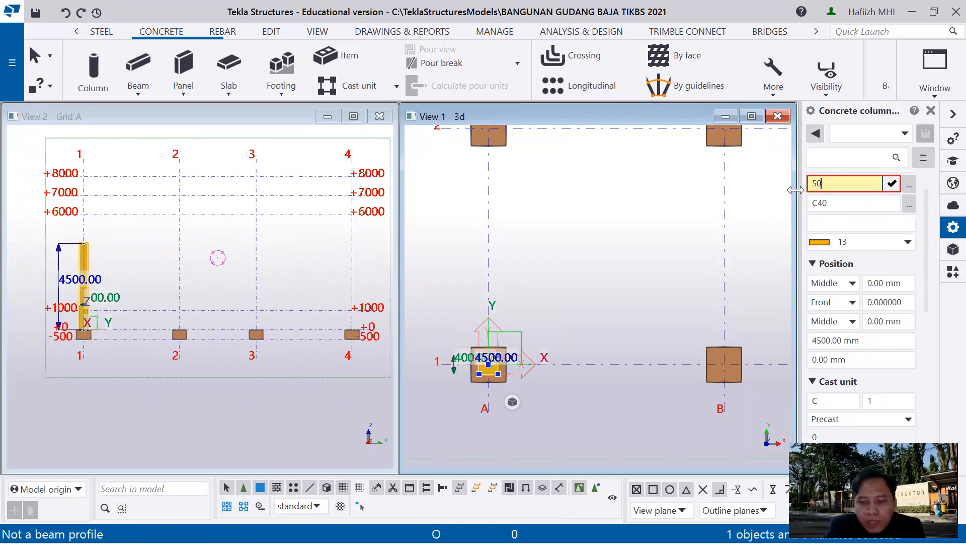
{"action": "type", "text": "0*500"}
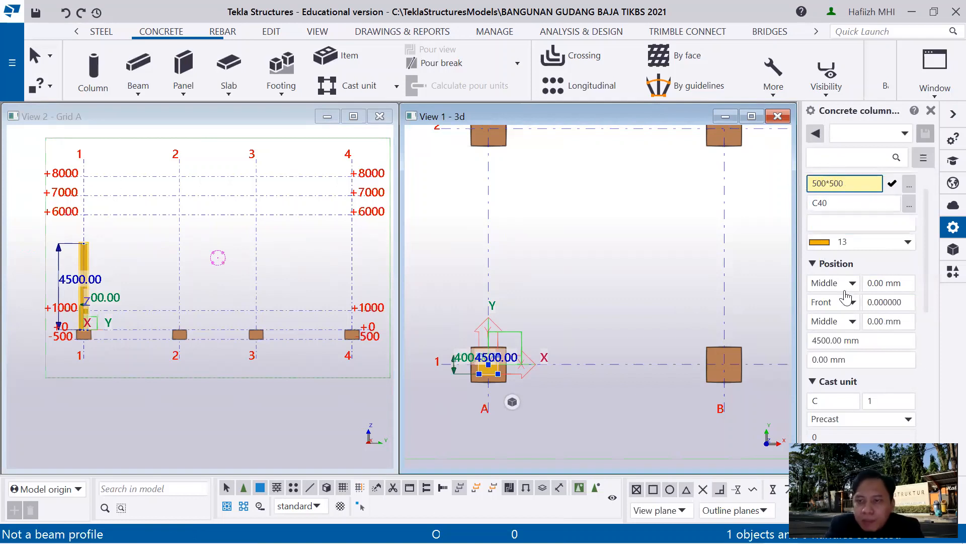
- Set the A-1 column's top level to 1000 mm, apply its modified properties and deselect it
{"action": "left_click", "coordinate": [829, 340]}
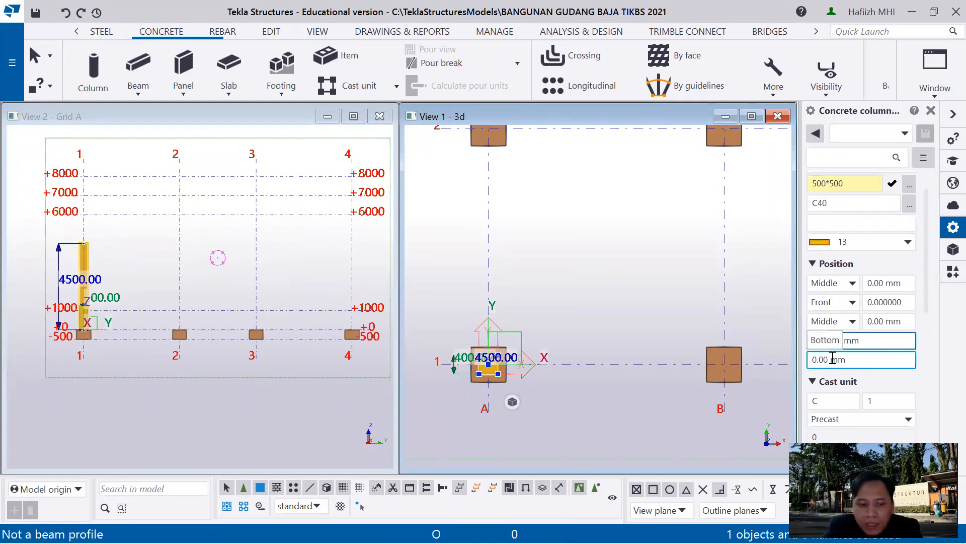
{"action": "type", "text": "100"}
{"action": "key", "text": "BackSpace"}
{"action": "key", "text": "BackSpace"}
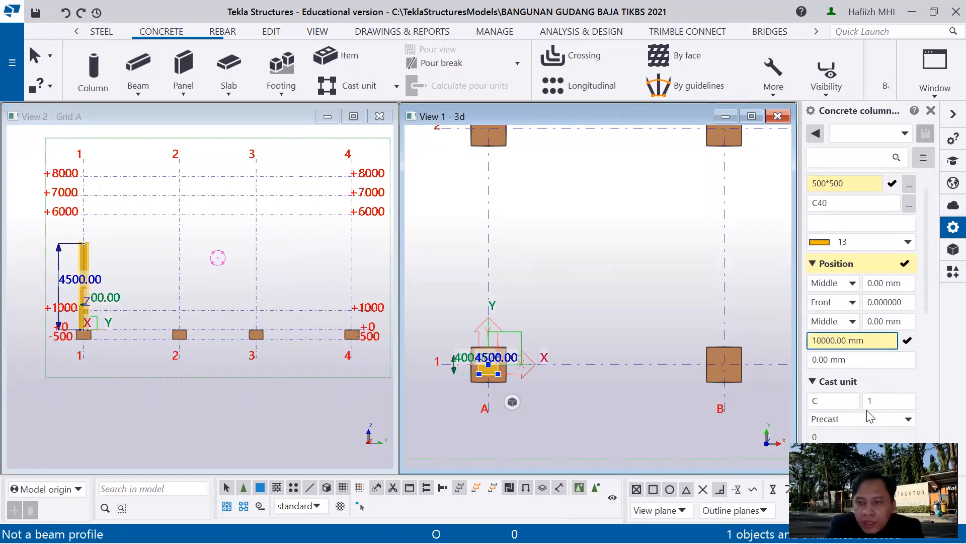
{"action": "key", "text": "BackSpace"}
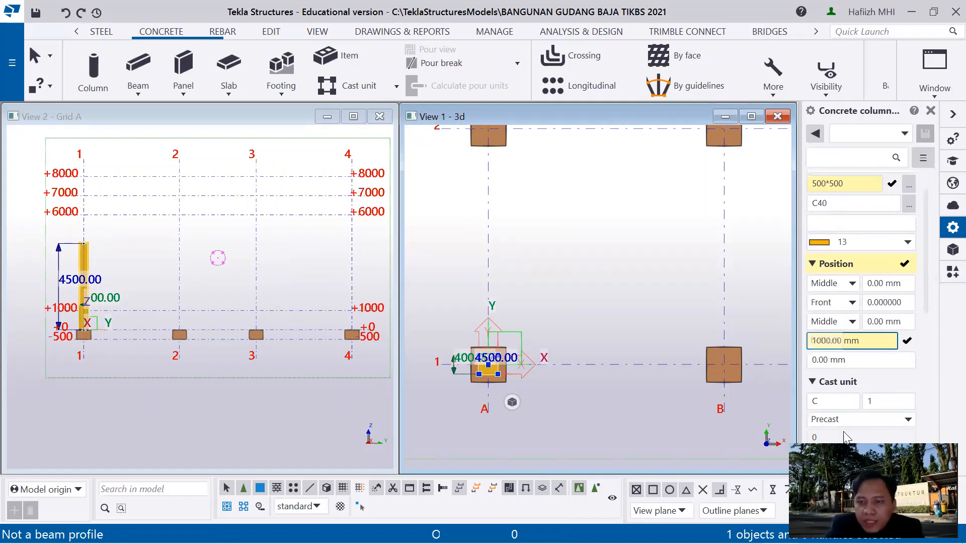
{"action": "left_click", "coordinate": [835, 461]}
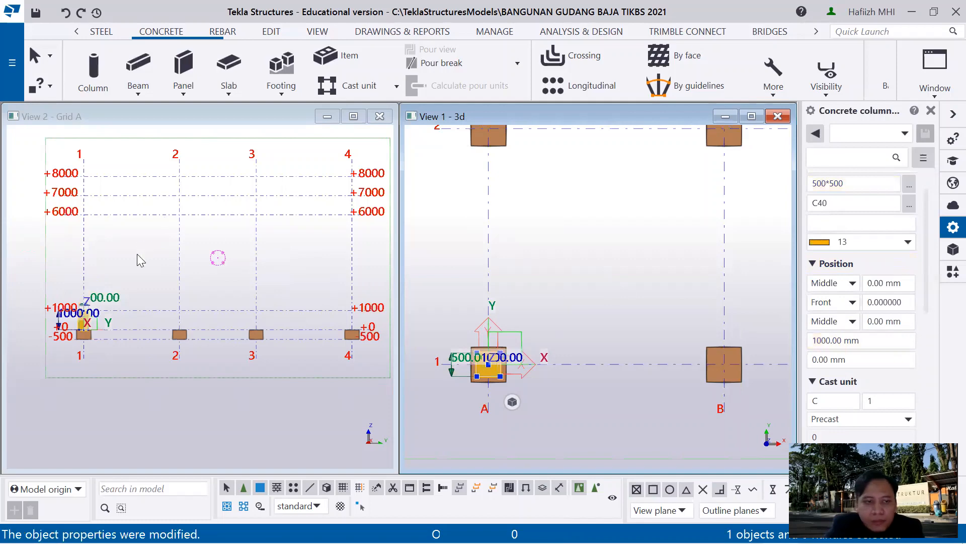
{"action": "scroll", "coordinate": [101, 320], "scroll_direction": "up", "scroll_amount": 5}
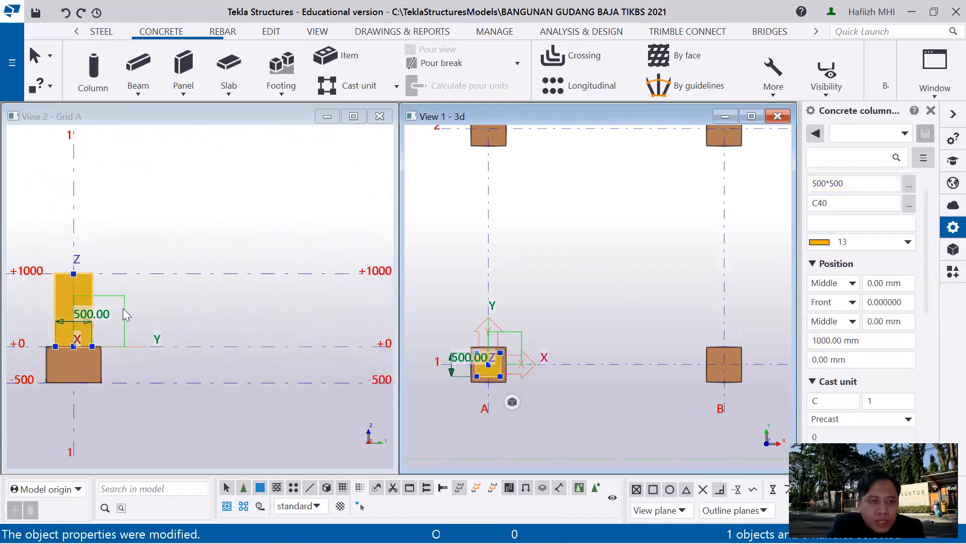
{"action": "scroll", "coordinate": [126, 305], "scroll_direction": "down", "scroll_amount": 5}
{"action": "left_click", "coordinate": [157, 256]}
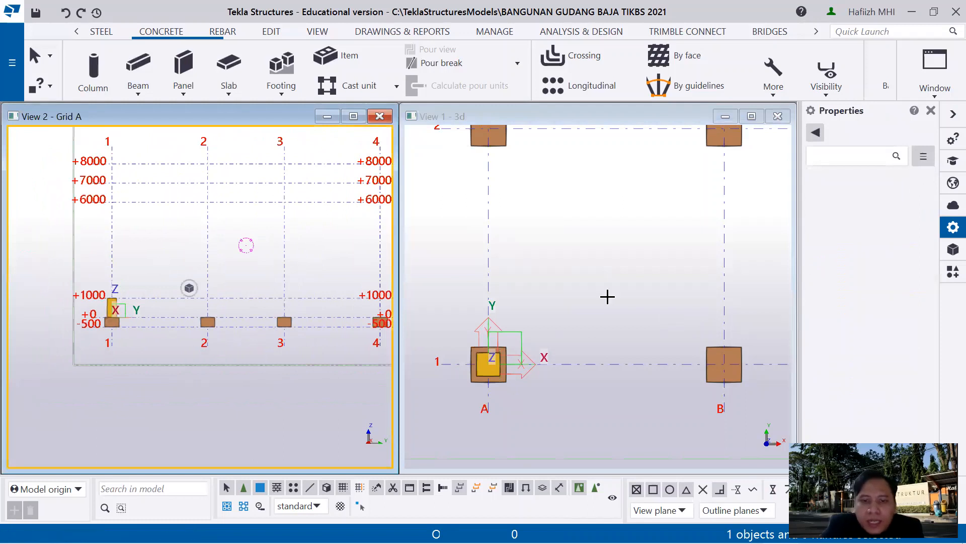
{"action": "middle_click_drag", "start_coordinate": [596, 301], "coordinate": [562, 298]}
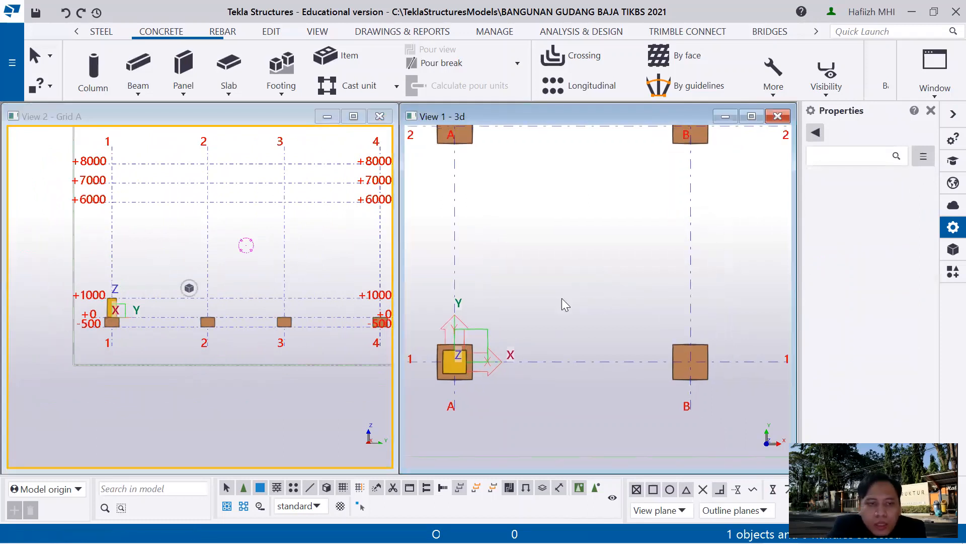
{"action": "scroll", "coordinate": [105, 301], "scroll_direction": "up", "scroll_amount": 2}
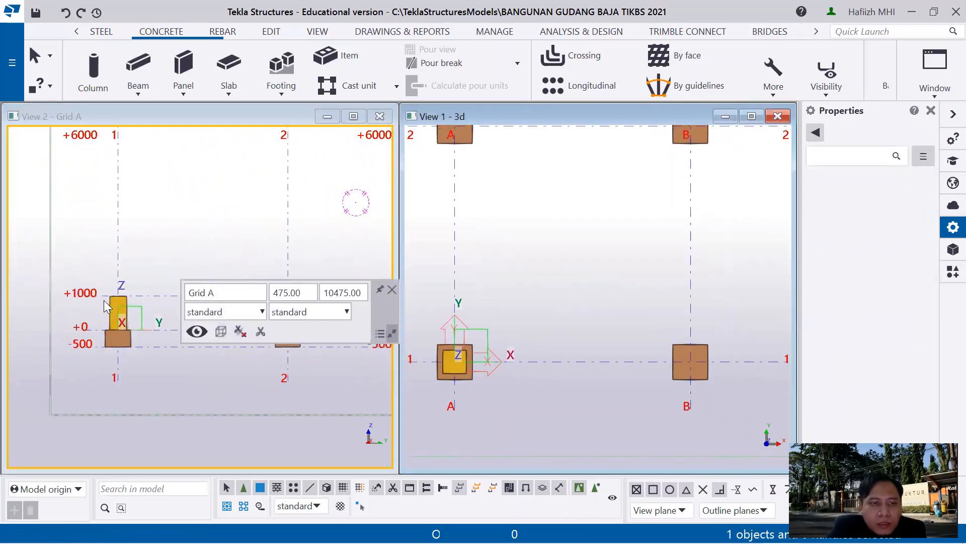
- Copy the A-1 concrete column linearly to grid intersection B-2 with dX 5000 and dY 5000
{"action": "scroll", "coordinate": [106, 302], "scroll_direction": "down", "scroll_amount": 1}
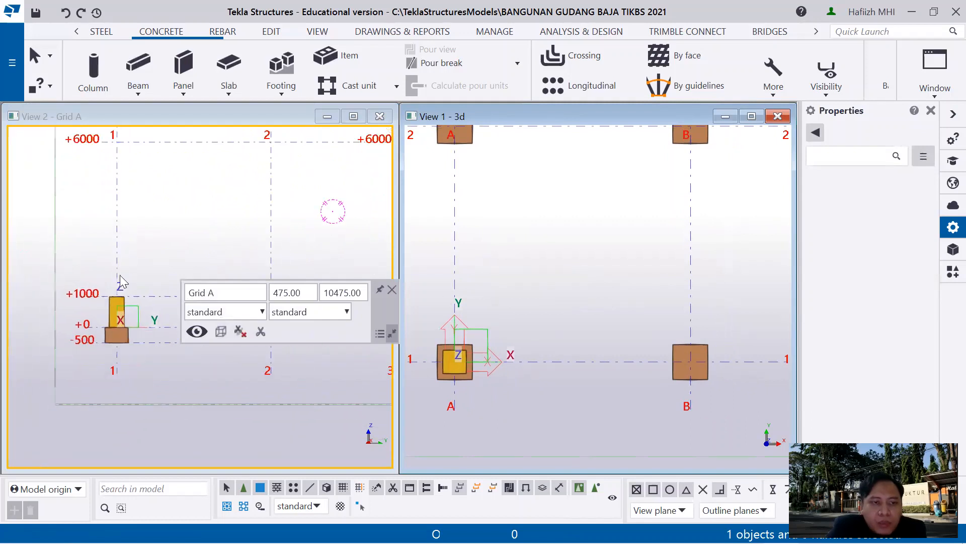
{"action": "middle_click_drag", "start_coordinate": [162, 242], "coordinate": [141, 255]}
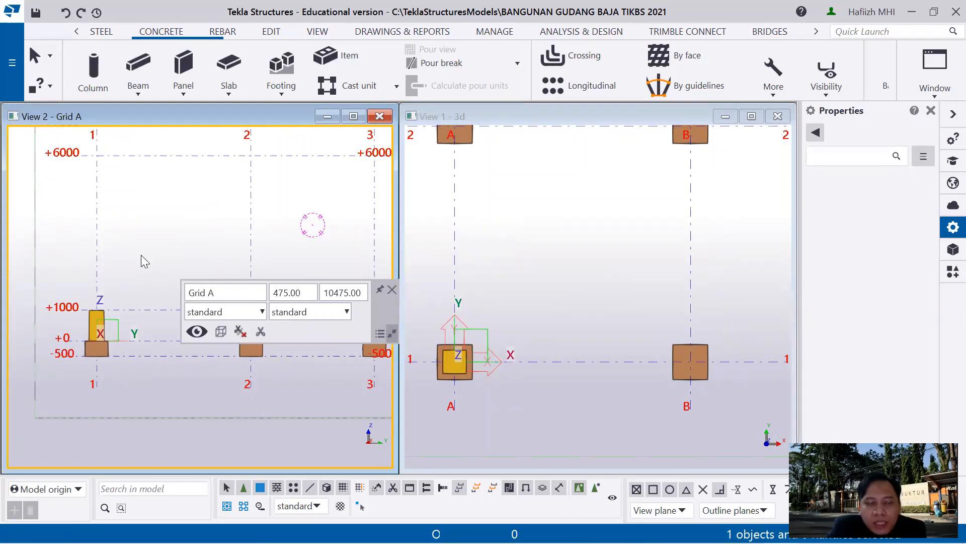
{"action": "left_click", "coordinate": [444, 366]}
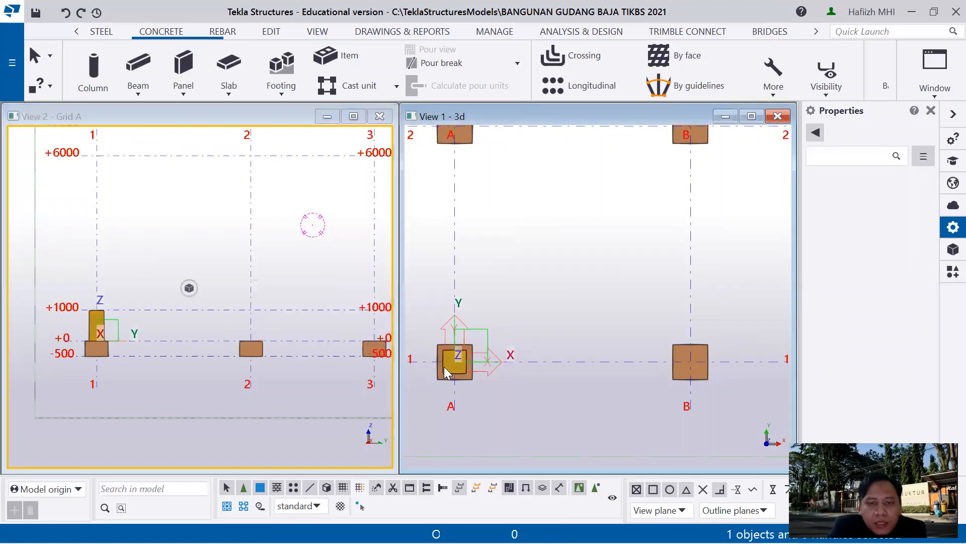
{"action": "right_click", "coordinate": [522, 277]}
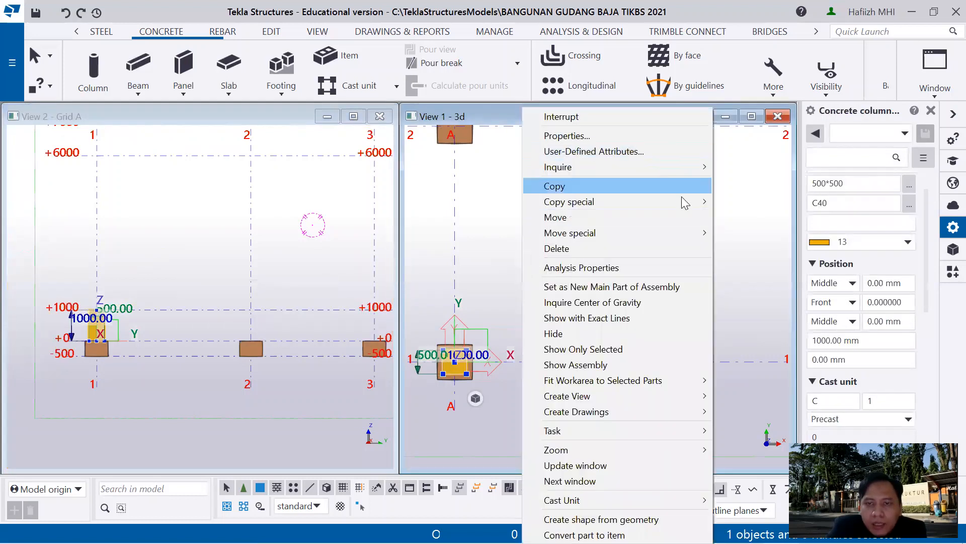
{"action": "mouse_move", "coordinate": [687, 202]}
{"action": "left_click", "coordinate": [735, 203]}
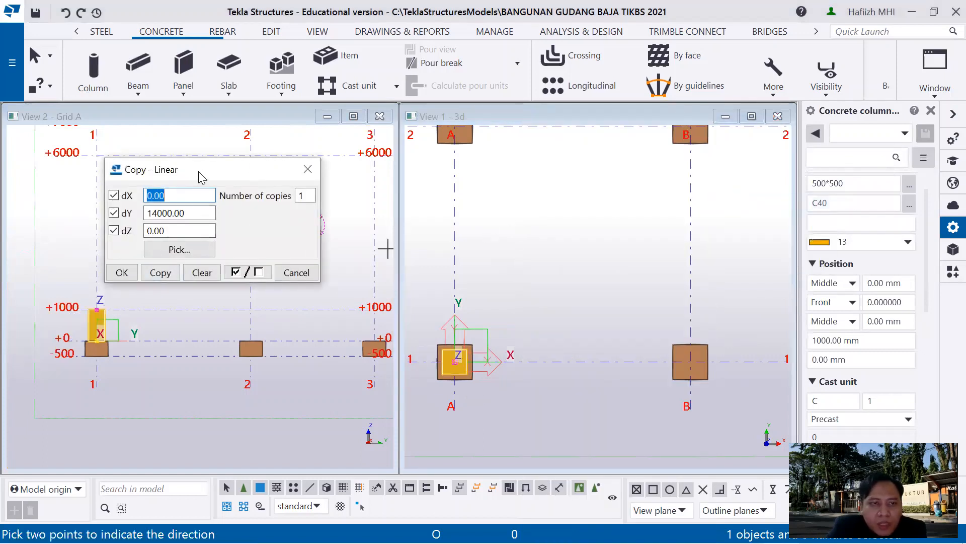
{"action": "left_click_drag", "start_coordinate": [196, 170], "coordinate": [157, 154]}
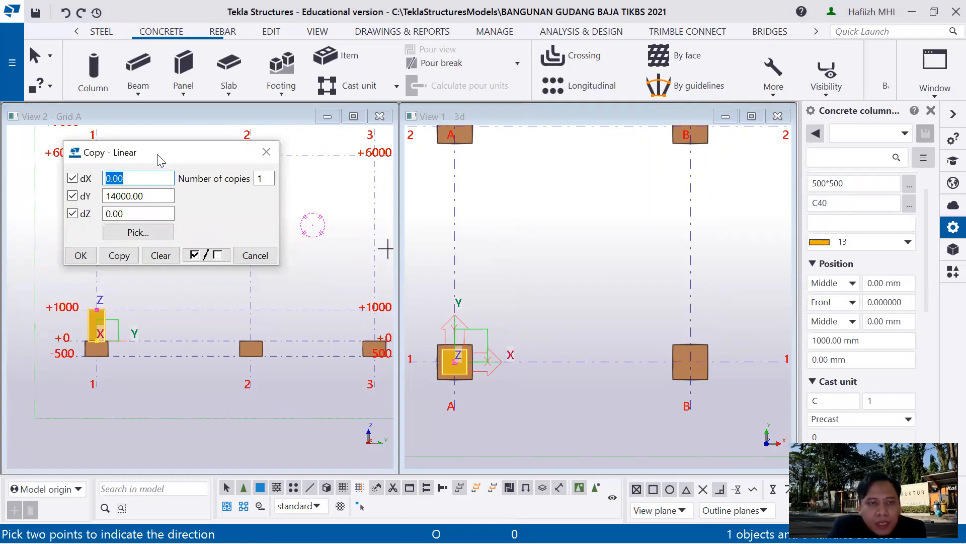
{"action": "type", "text": "5000"}
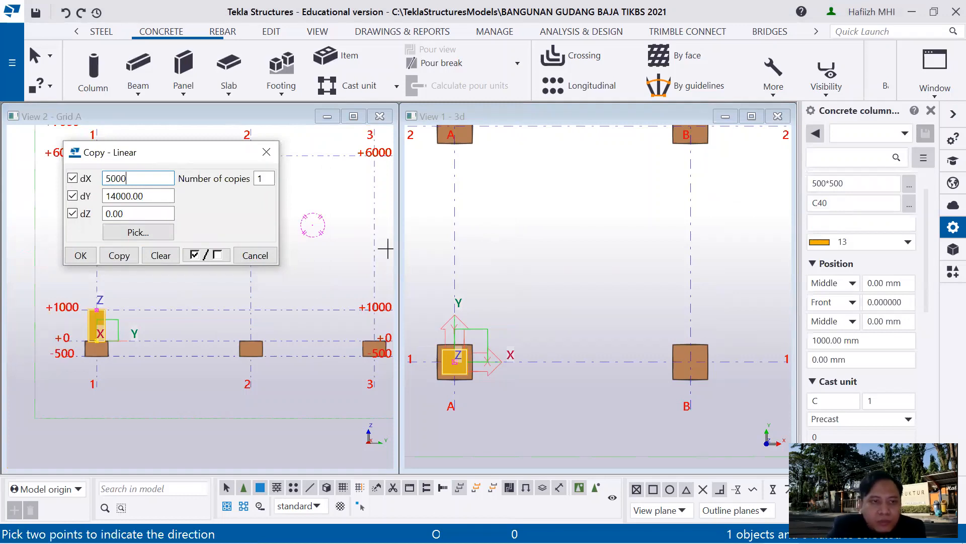
{"action": "left_click", "coordinate": [156, 197]}
{"action": "type", "text": "5000"}
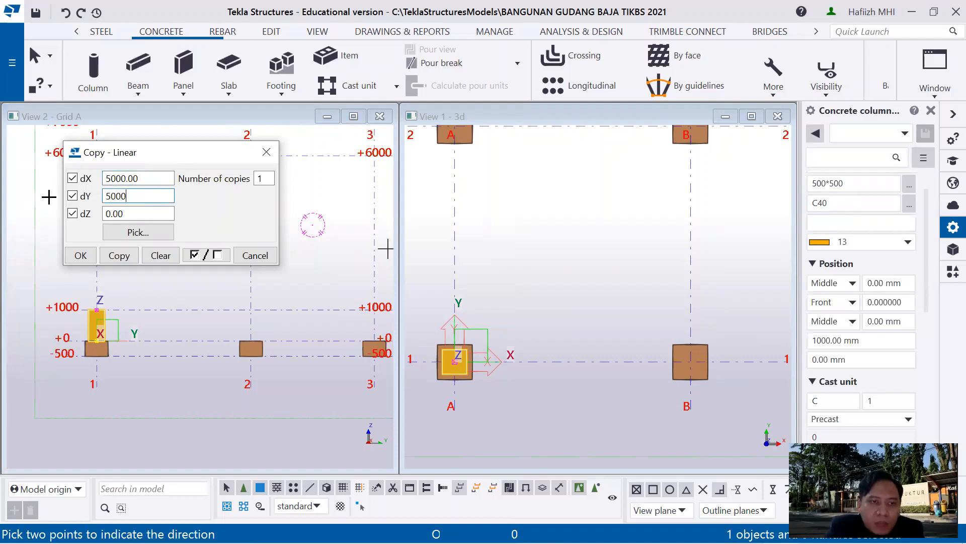
{"action": "left_click", "coordinate": [623, 273]}
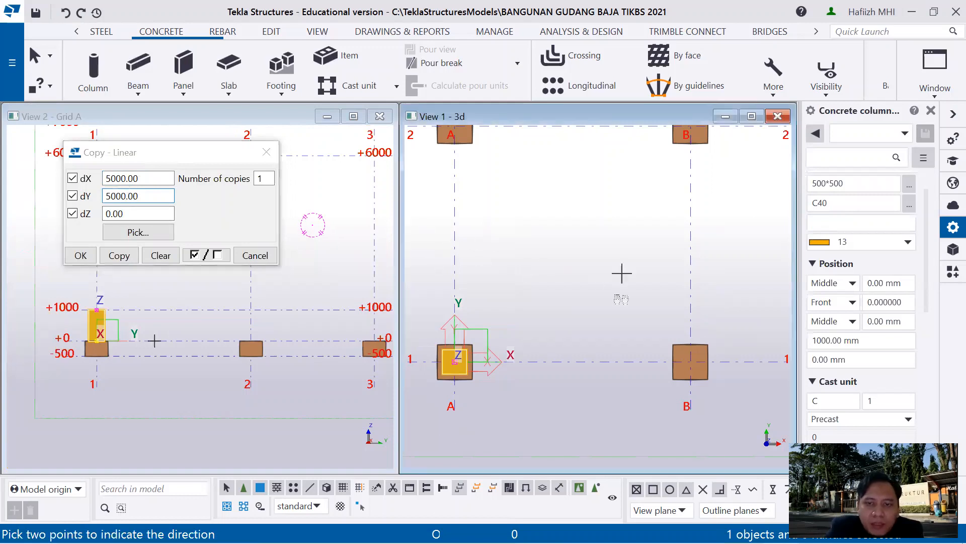
{"action": "middle_click_drag", "start_coordinate": [622, 274], "coordinate": [610, 330]}
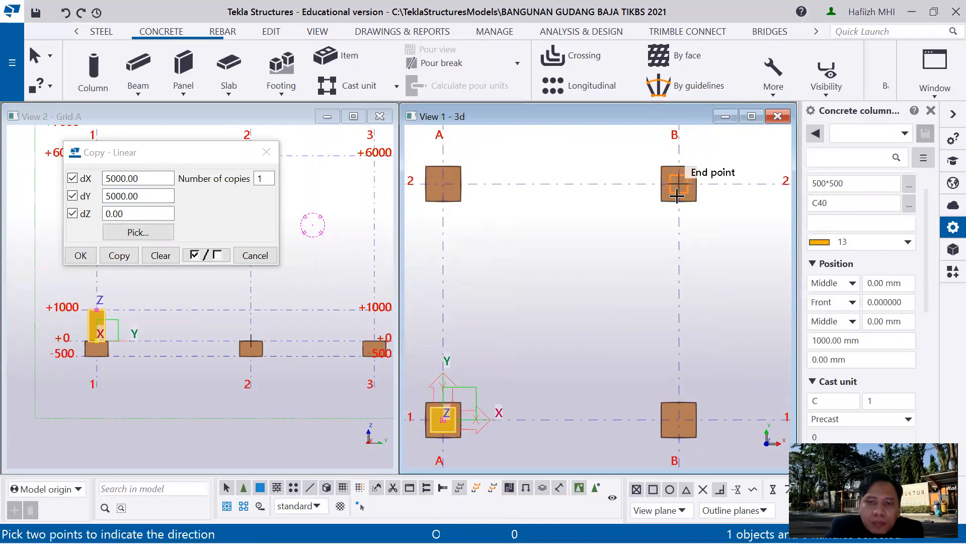
{"action": "left_click", "coordinate": [121, 256]}
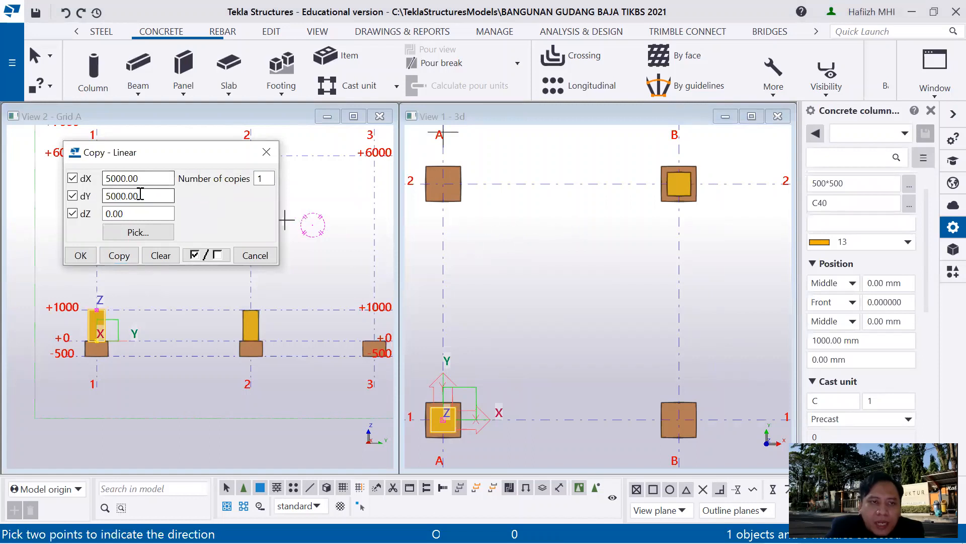
- Make linear copies of the A-1 column with dX 0: at A-2 with dY 5000 and at A-3 with dY 9000
{"action": "left_click_drag", "start_coordinate": [143, 179], "coordinate": [88, 169]}
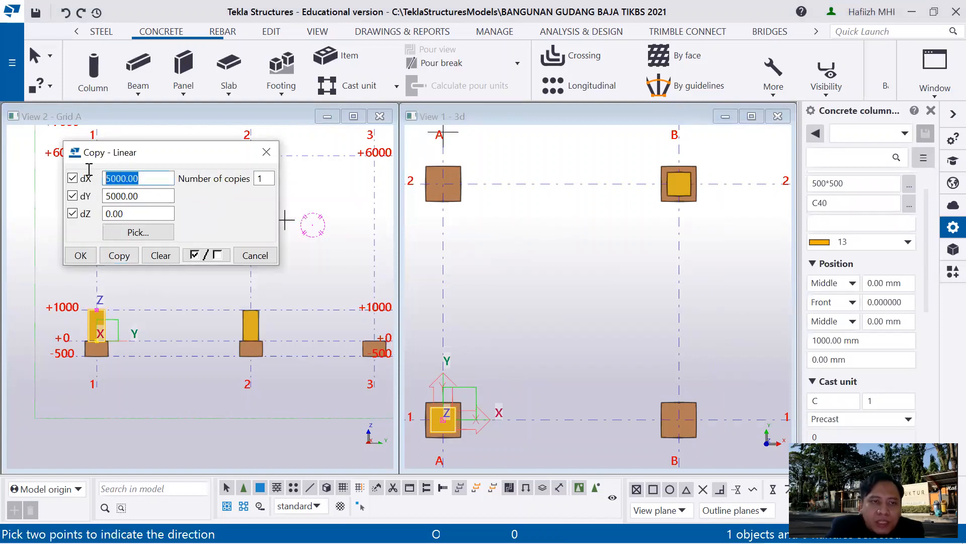
{"action": "type", "text": "0"}
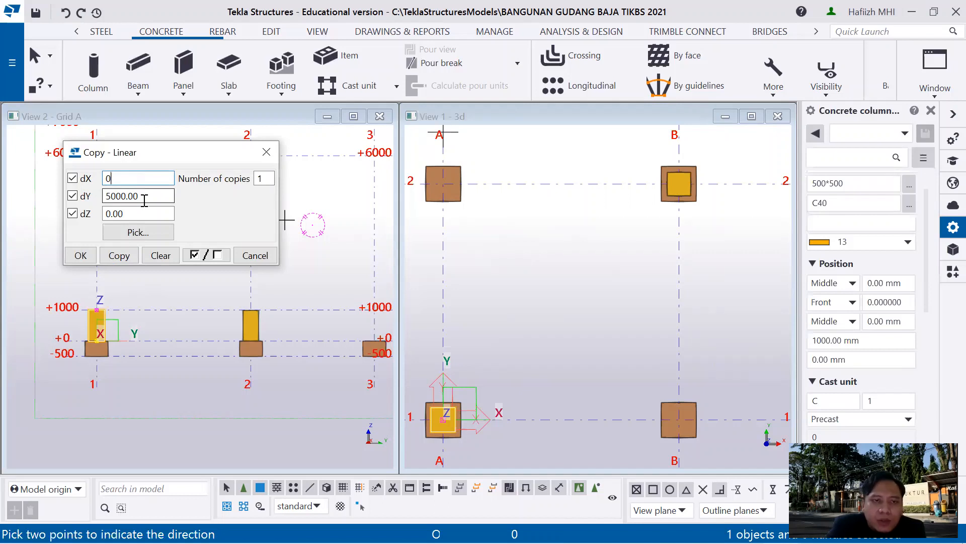
{"action": "left_click", "coordinate": [124, 258]}
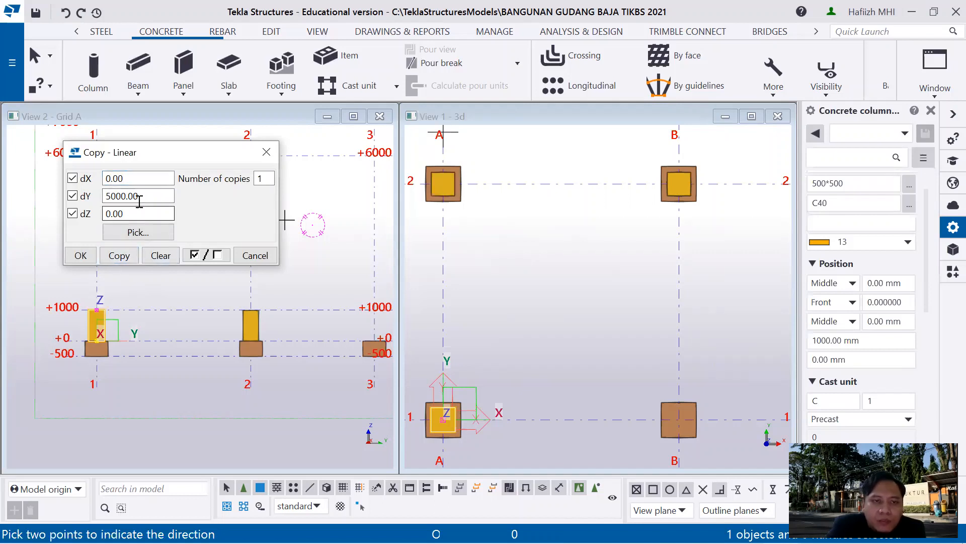
{"action": "left_click_drag", "start_coordinate": [139, 201], "coordinate": [94, 194]}
{"action": "type", "text": "900"}
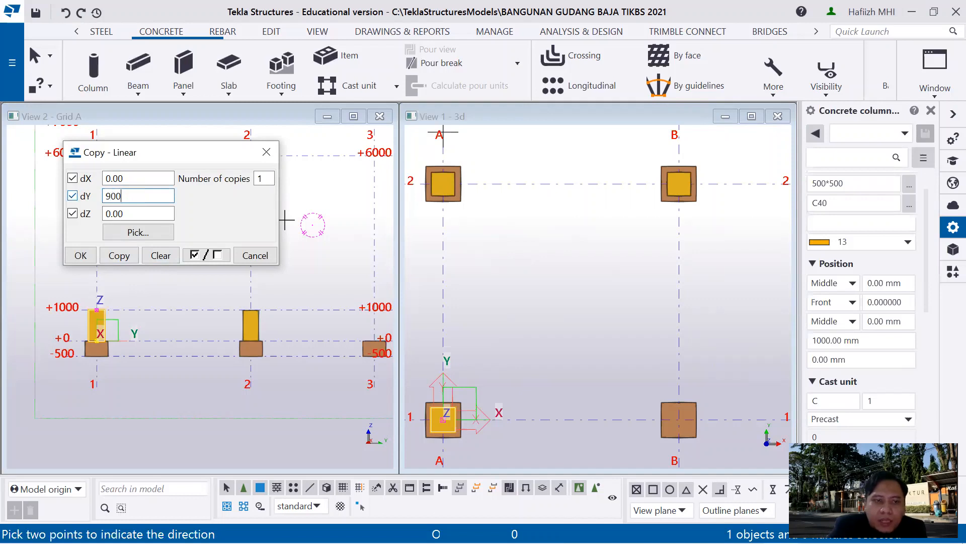
{"action": "type", "text": "0"}
{"action": "left_click", "coordinate": [118, 256]}
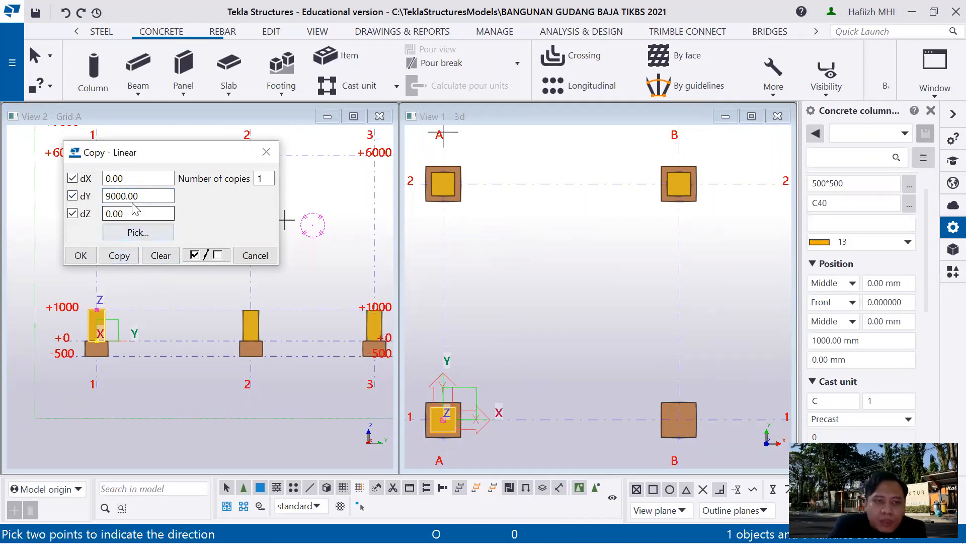
- Copy the A-1 column linearly to grid intersection A-4 with dY 14000 and dX 0
{"action": "left_click_drag", "start_coordinate": [143, 197], "coordinate": [86, 194]}
{"action": "type", "text": "1"}
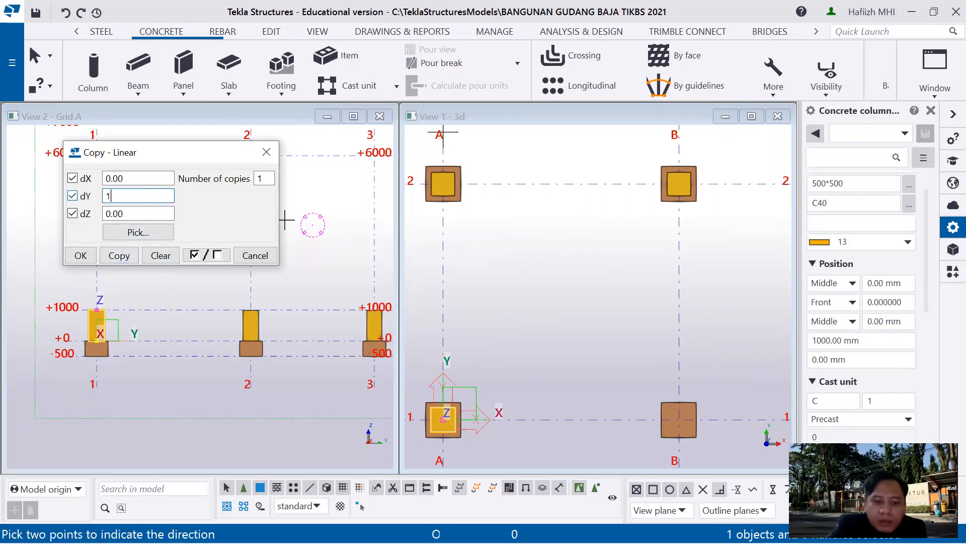
{"action": "type", "text": "4000"}
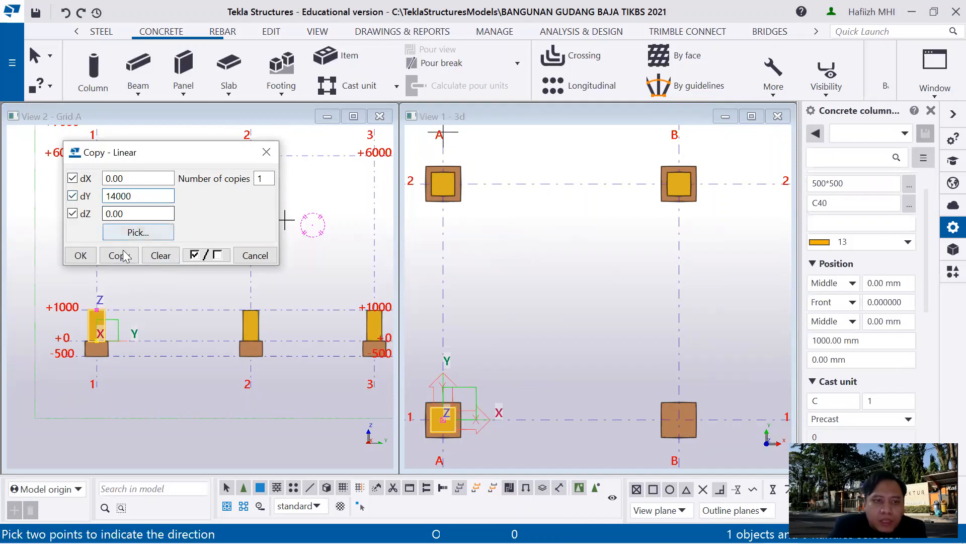
{"action": "left_click", "coordinate": [118, 255]}
- Make linear copies of the A-1 column with dX 5000: at B-4 with dY 14000 and at B-3 with dY 9000
{"action": "scroll", "coordinate": [693, 273], "scroll_direction": "down", "scroll_amount": 2}
{"action": "scroll", "coordinate": [628, 268], "scroll_direction": "down", "scroll_amount": 5}
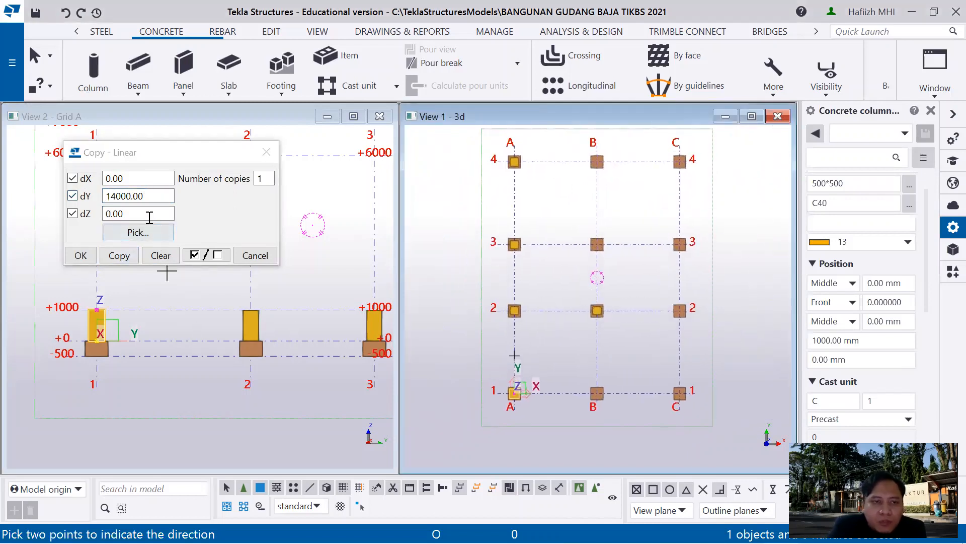
{"action": "left_click_drag", "start_coordinate": [127, 178], "coordinate": [101, 180]}
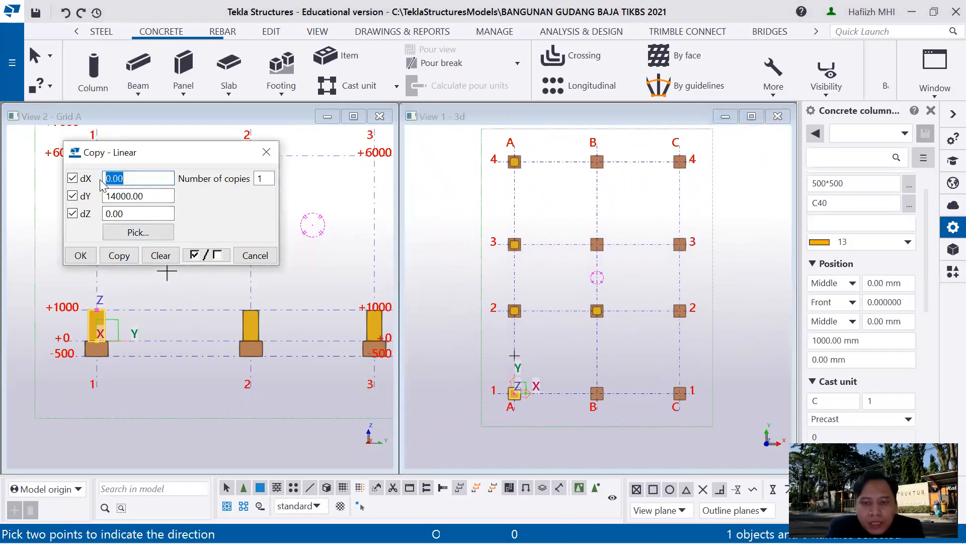
{"action": "type", "text": "5000"}
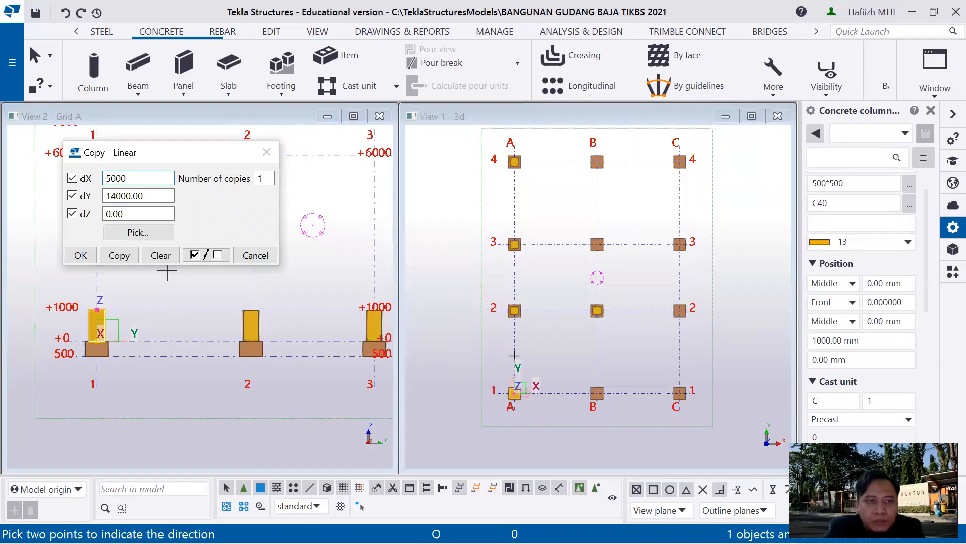
{"action": "left_click", "coordinate": [120, 257]}
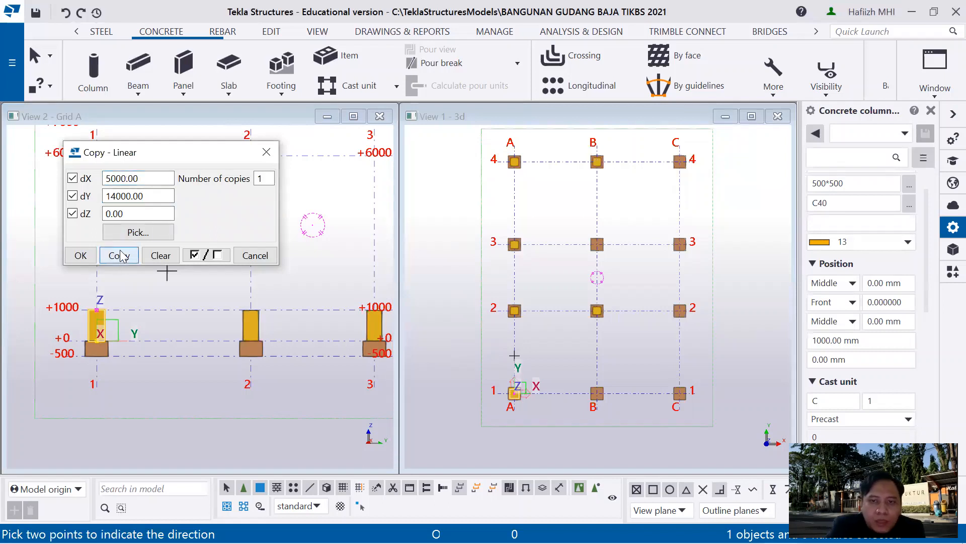
{"action": "left_click_drag", "start_coordinate": [143, 195], "coordinate": [107, 196]}
{"action": "type", "text": "9"}
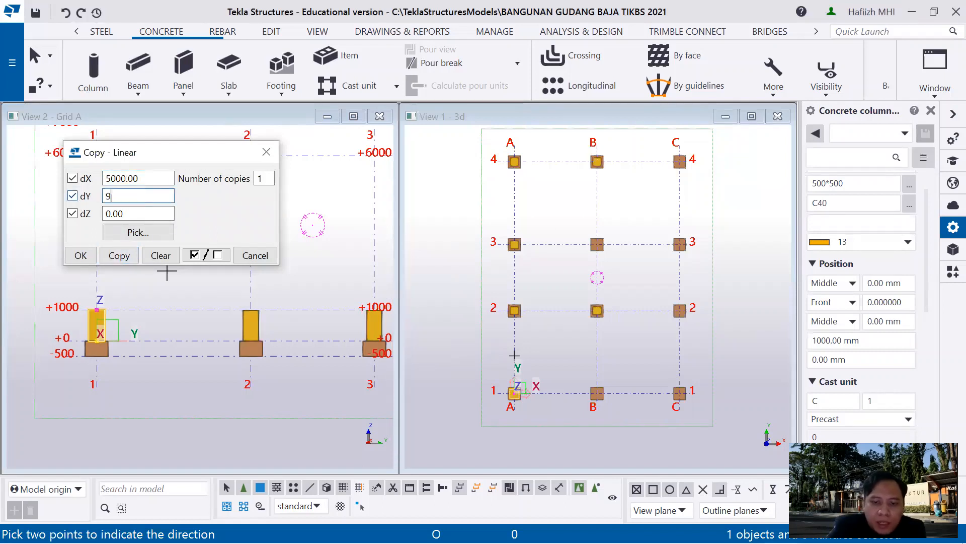
{"action": "type", "text": "000"}
{"action": "left_click", "coordinate": [119, 255]}
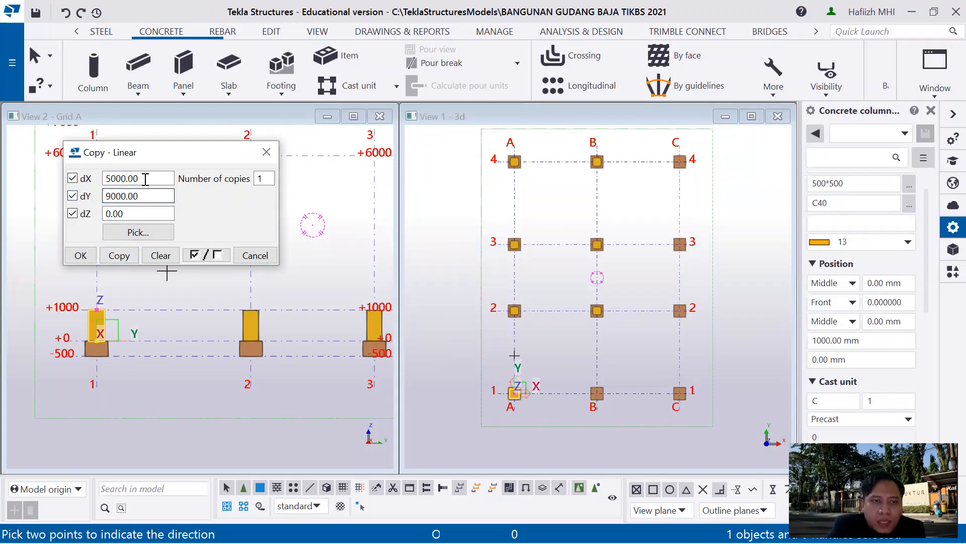
- Try a linear copy of the A-1 column with dX 1000 and dY 9000, and undo it
{"action": "left_click_drag", "start_coordinate": [145, 178], "coordinate": [93, 181]}
{"action": "type", "text": "100"}
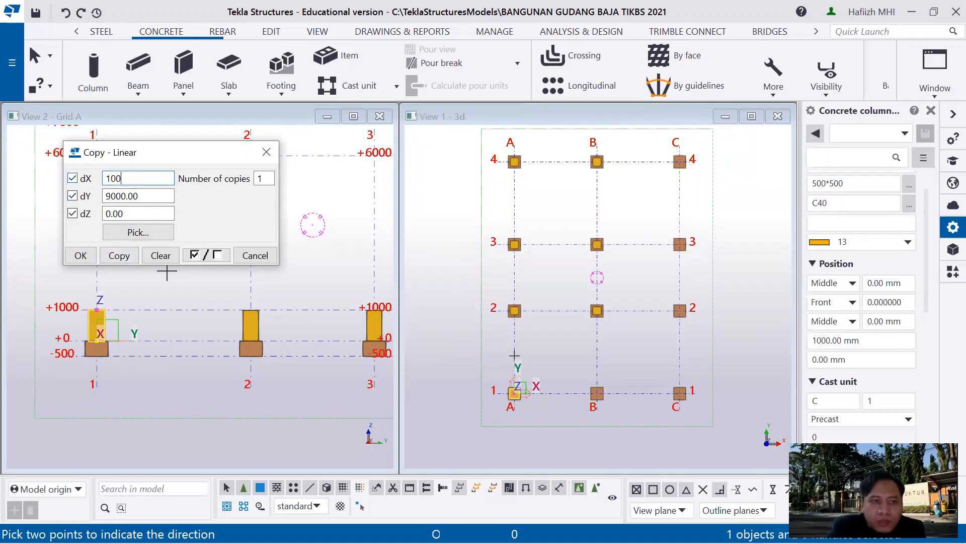
{"action": "type", "text": "0"}
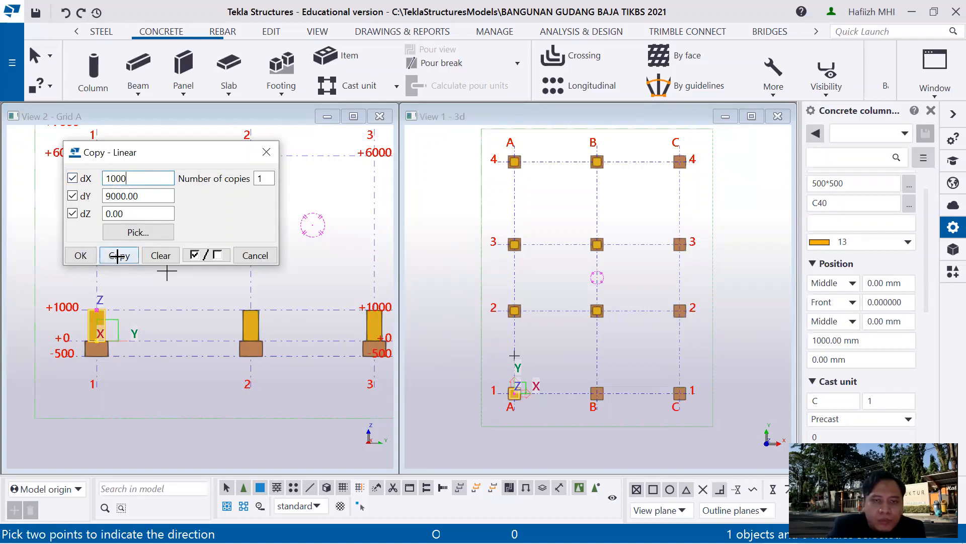
{"action": "left_click", "coordinate": [119, 255]}
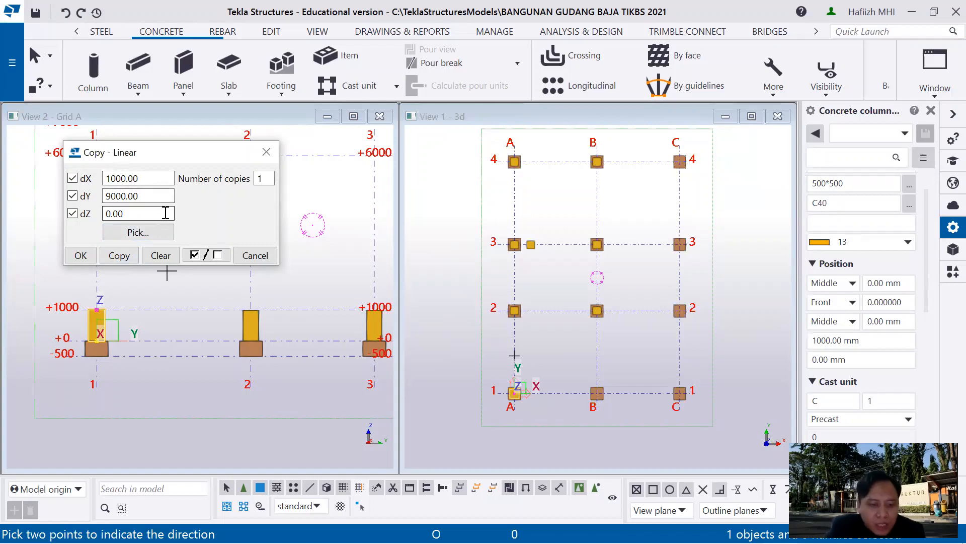
{"action": "left_click", "coordinate": [247, 258]}
{"action": "key", "text": "ctrl+z"}
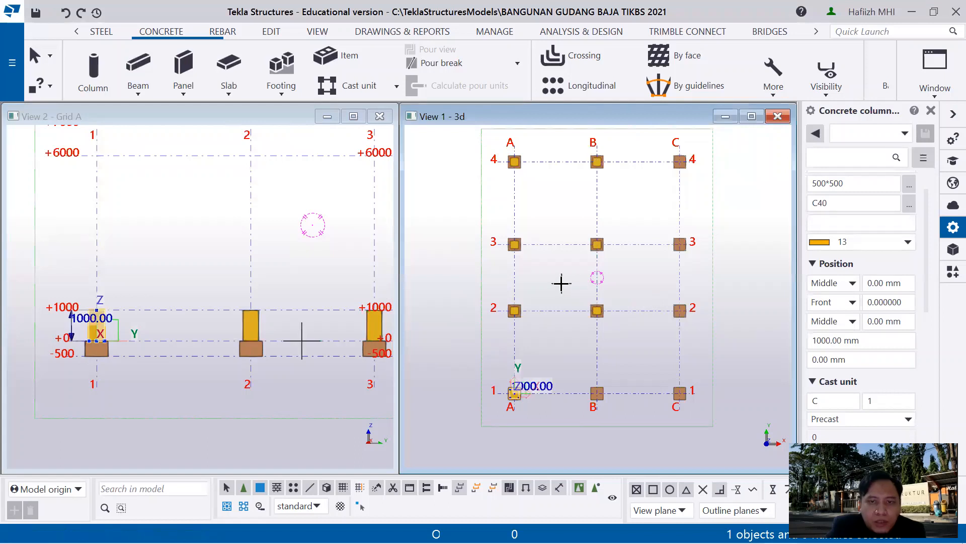
{"action": "right_click", "coordinate": [550, 268]}
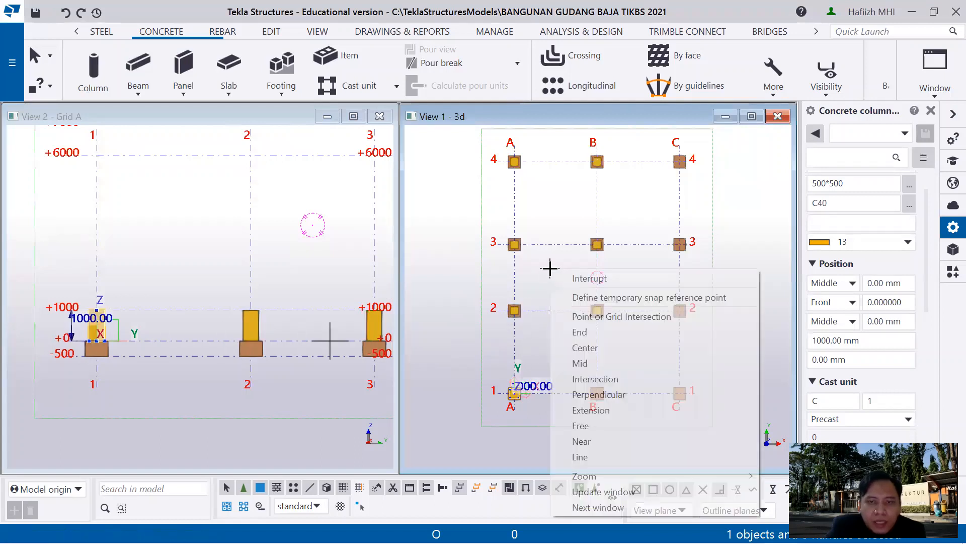
{"action": "left_click", "coordinate": [556, 286]}
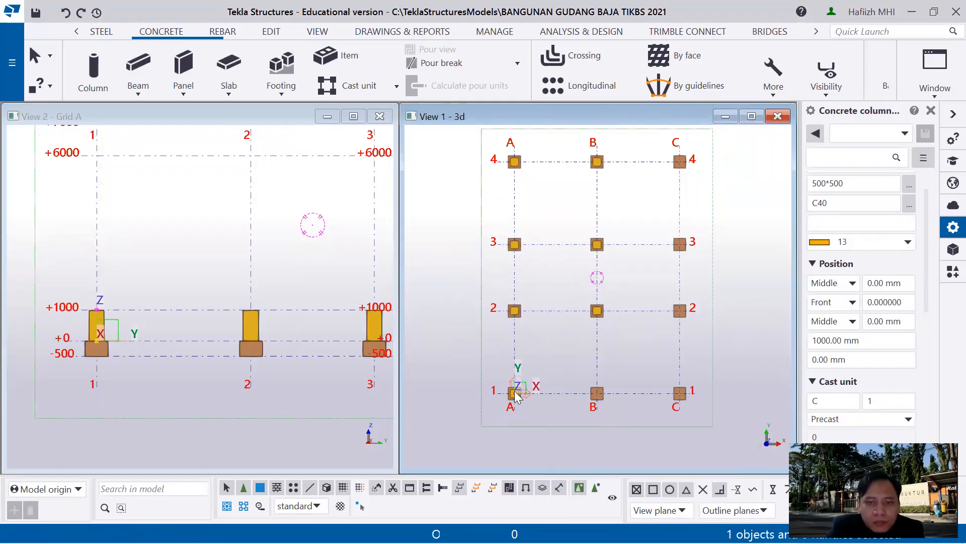
- Copy the A-1 column linearly to grid intersection C-3 with dX 10000 and dY 9000
{"action": "scroll", "coordinate": [512, 392], "scroll_direction": "up", "scroll_amount": 5}
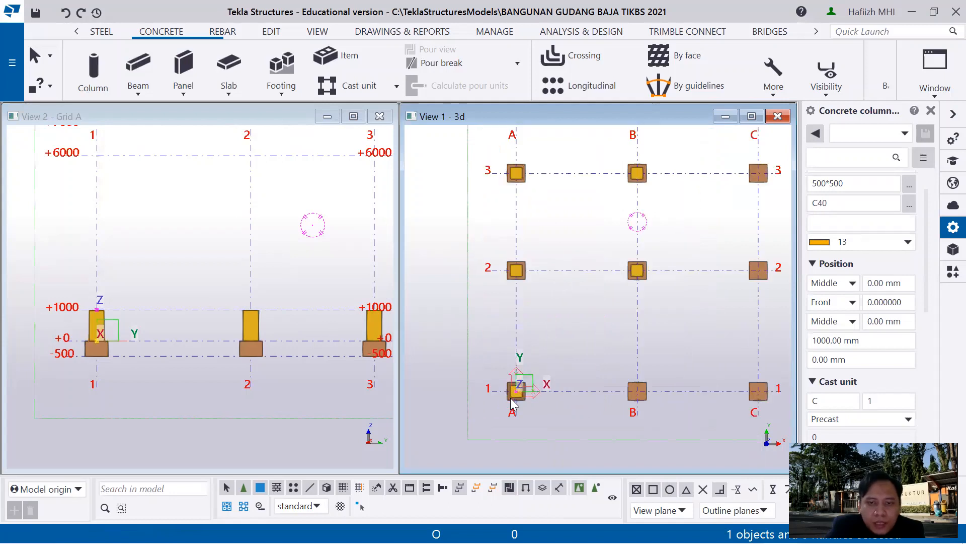
{"action": "right_click", "coordinate": [512, 389]}
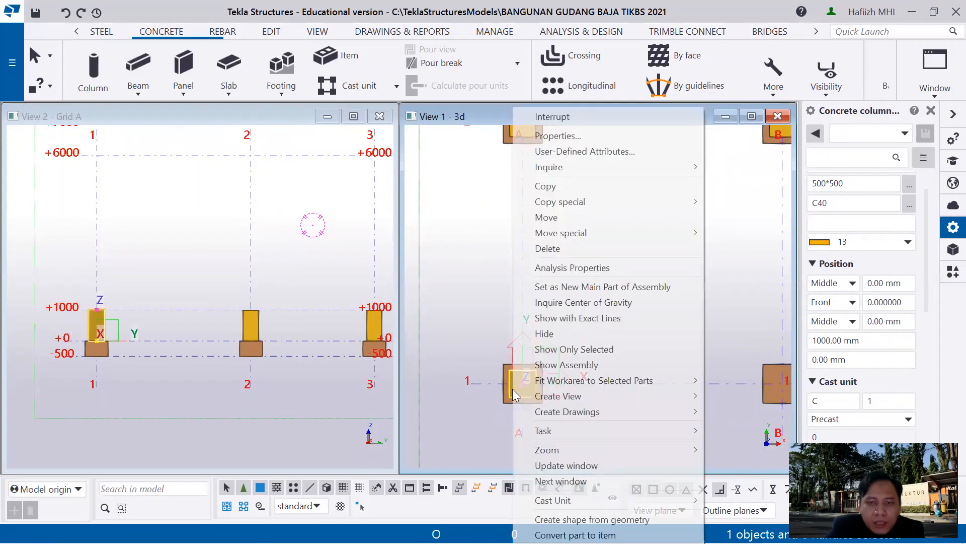
{"action": "mouse_move", "coordinate": [693, 207]}
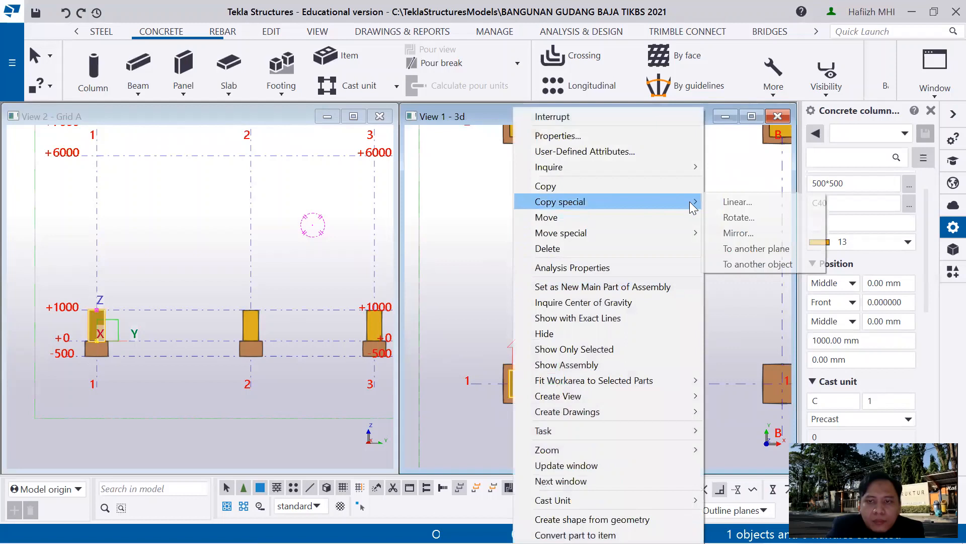
{"action": "left_click", "coordinate": [736, 202]}
{"action": "left_click_drag", "start_coordinate": [157, 158], "coordinate": [129, 158]}
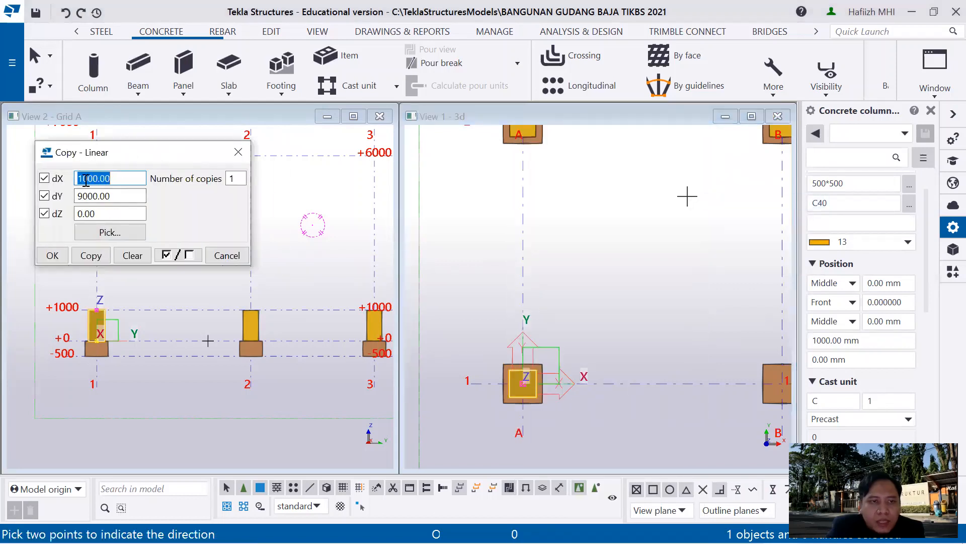
{"action": "left_click", "coordinate": [96, 179]}
{"action": "type", "text": "0"}
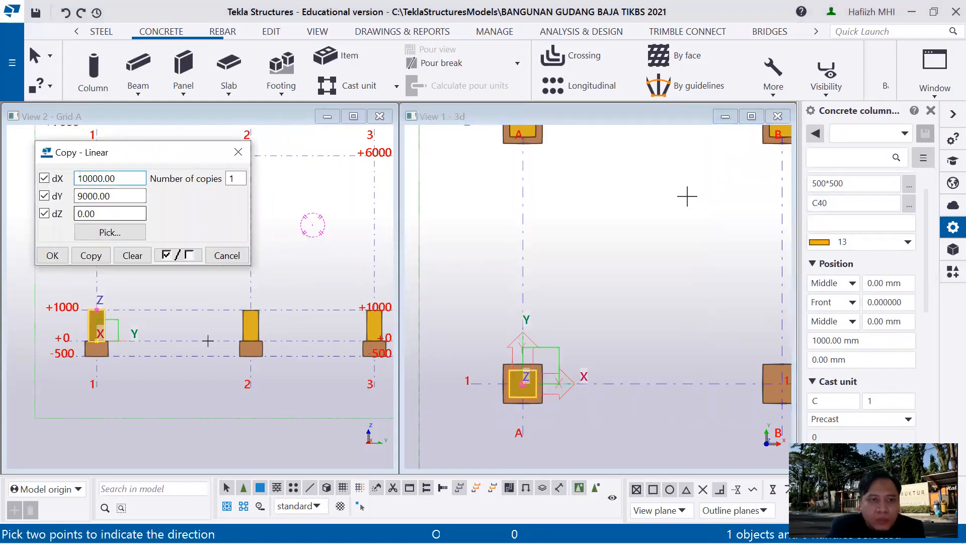
{"action": "left_click", "coordinate": [94, 255]}
{"action": "scroll", "coordinate": [583, 276], "scroll_direction": "down", "scroll_amount": 5}
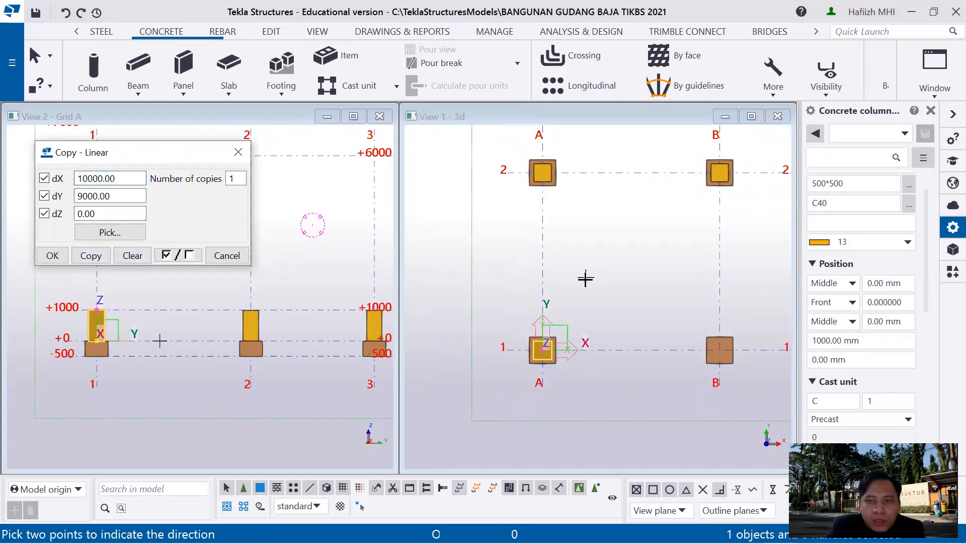
{"action": "middle_click_drag", "start_coordinate": [605, 219], "coordinate": [540, 302]}
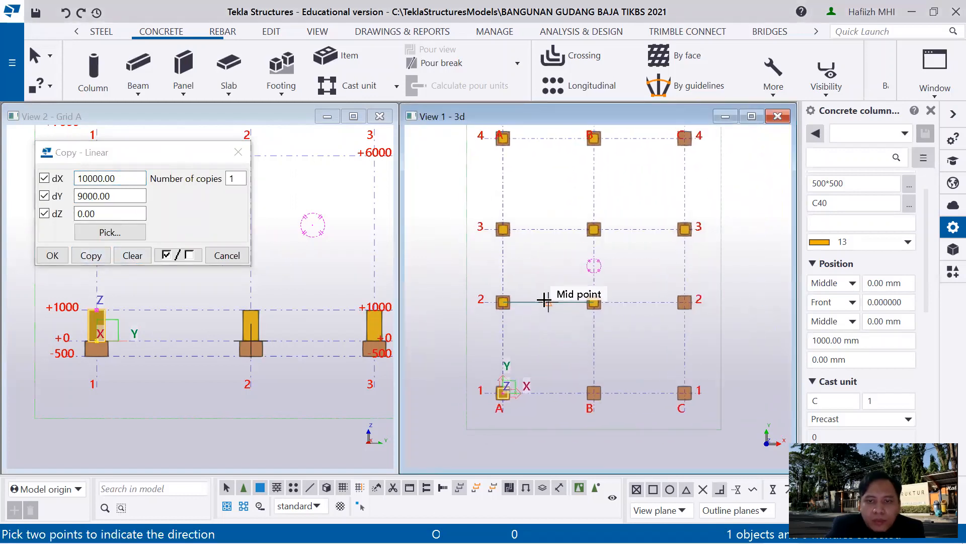
- Make linear copies of the A-1 column with dX 10000: at C-1 with dY 0 and at C-2 with dY 5000
{"action": "double_click", "coordinate": [116, 195]}
{"action": "type", "text": "0"}
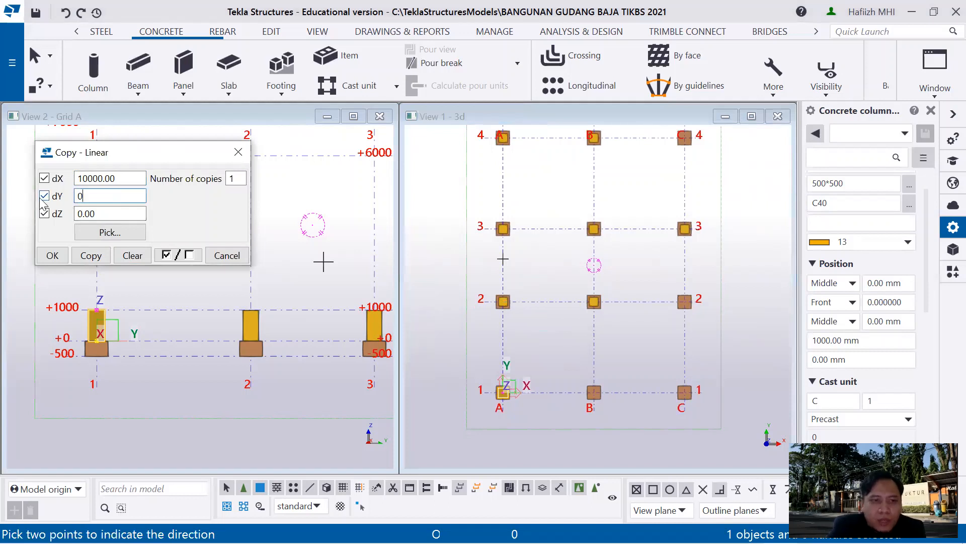
{"action": "left_click", "coordinate": [91, 255]}
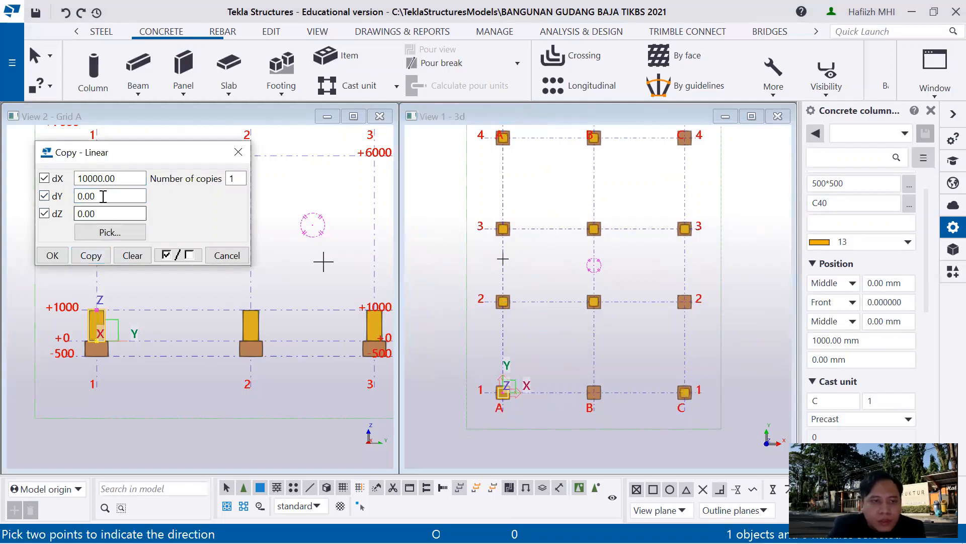
{"action": "double_click", "coordinate": [81, 195]}
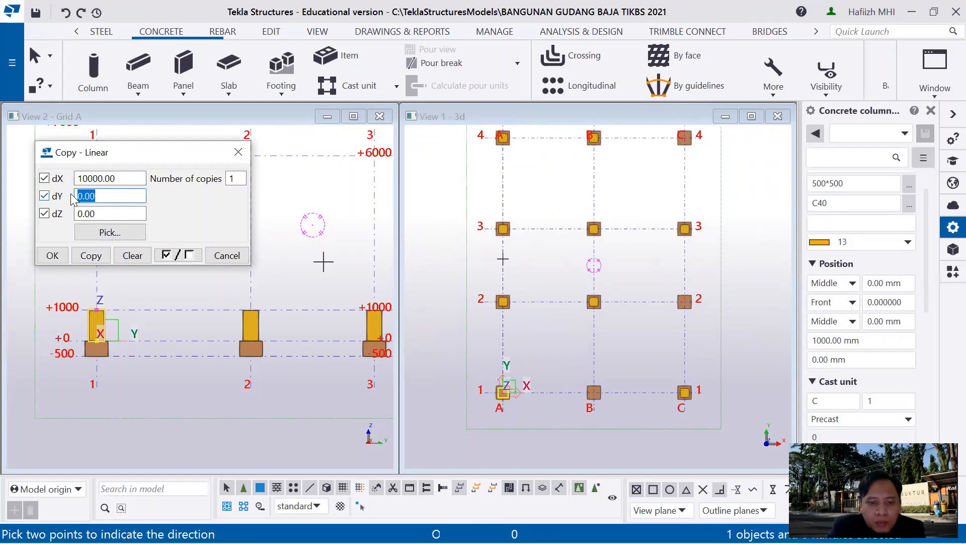
{"action": "type", "text": "5000"}
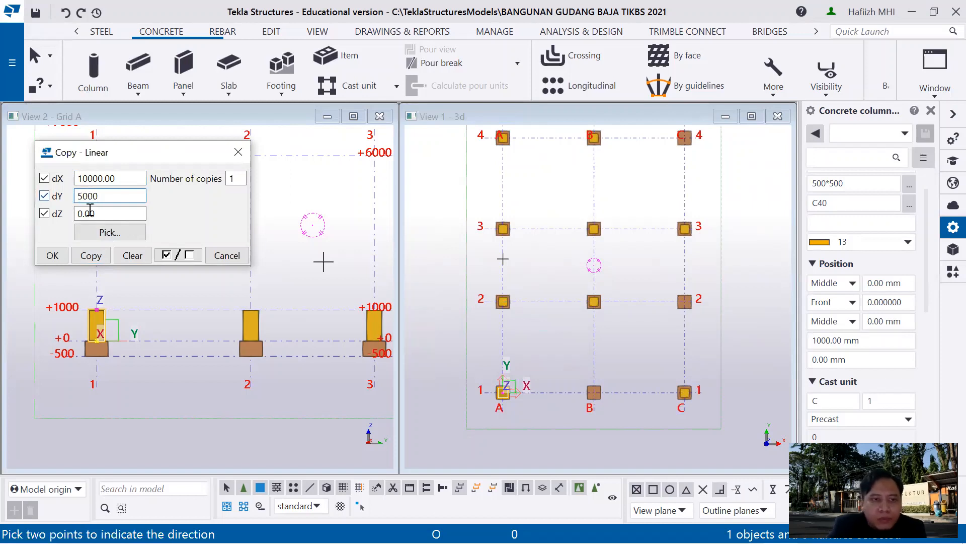
{"action": "left_click", "coordinate": [91, 255]}
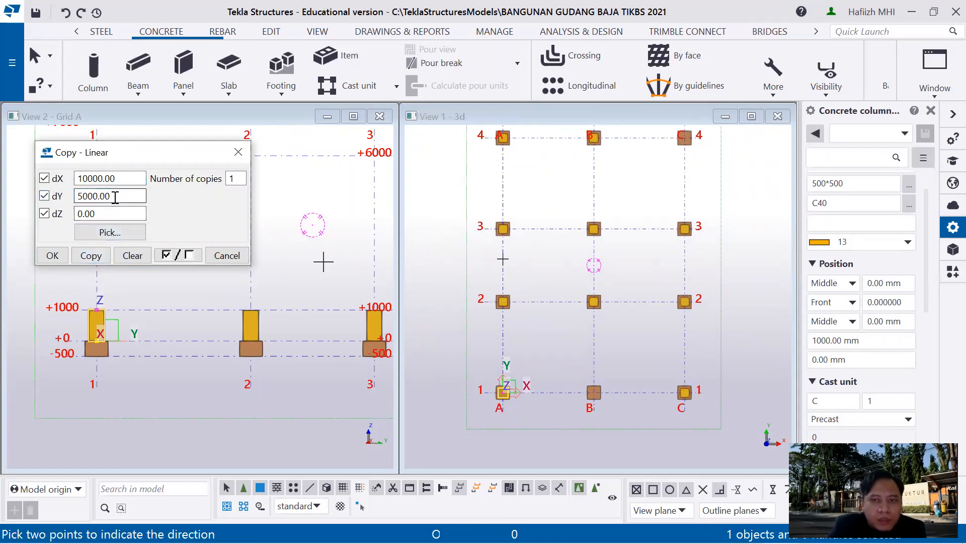
- Copy the A-1 column linearly to grid intersection C-4 with dX 10000 and dY 14000
{"action": "double_click", "coordinate": [116, 197]}
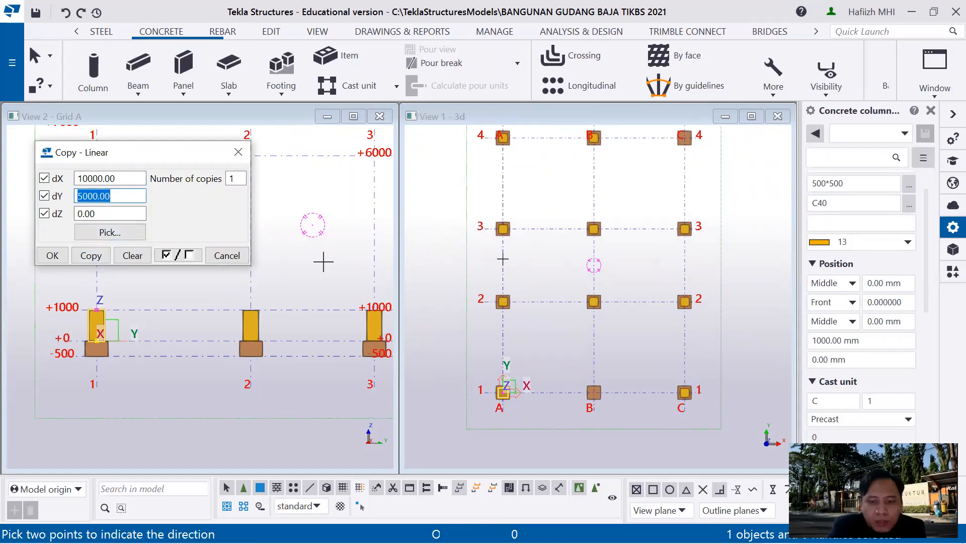
{"action": "type", "text": "9000"}
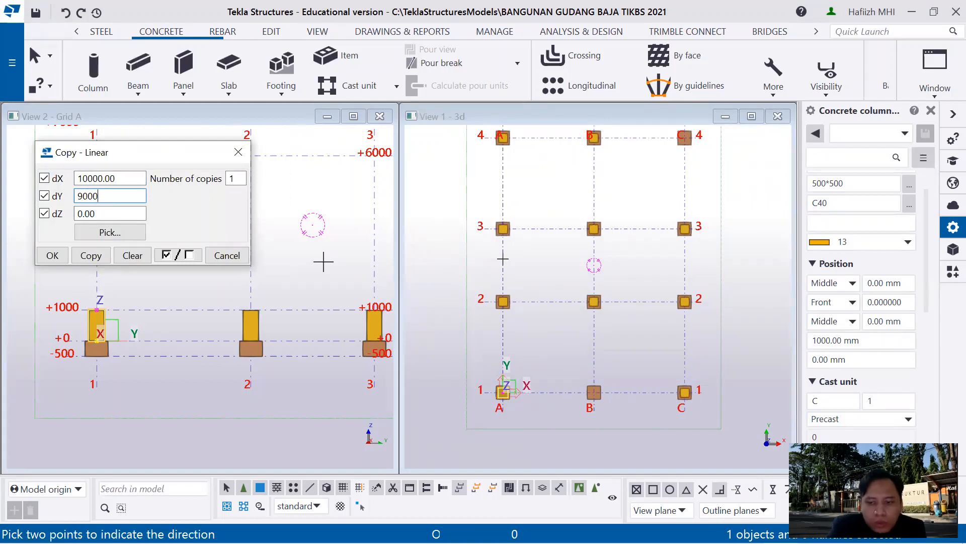
{"action": "key", "text": "BackSpace"}
{"action": "key", "text": "BackSpace"}
{"action": "key", "text": "BackSpace"}
{"action": "key", "text": "BackSpace"}
{"action": "type", "text": "14000"}
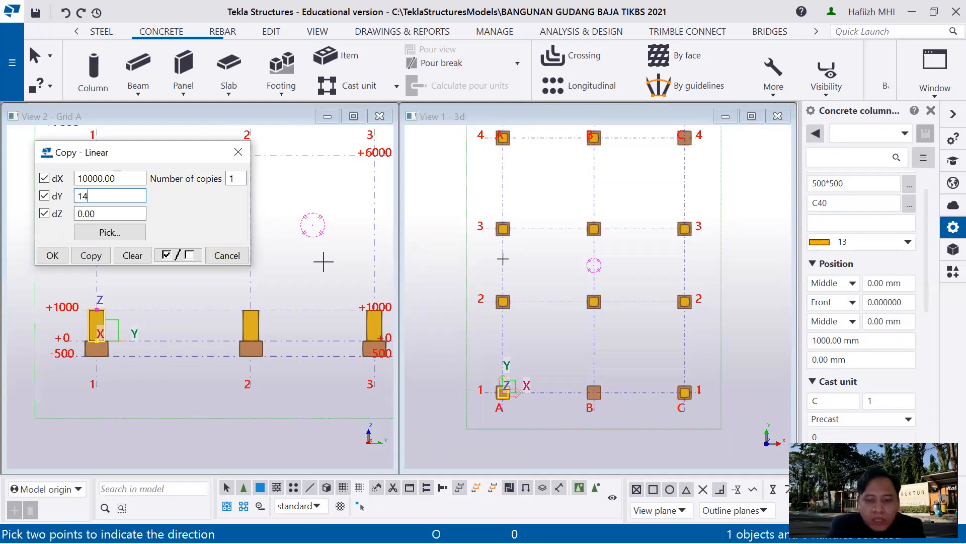
{"action": "left_click", "coordinate": [91, 256]}
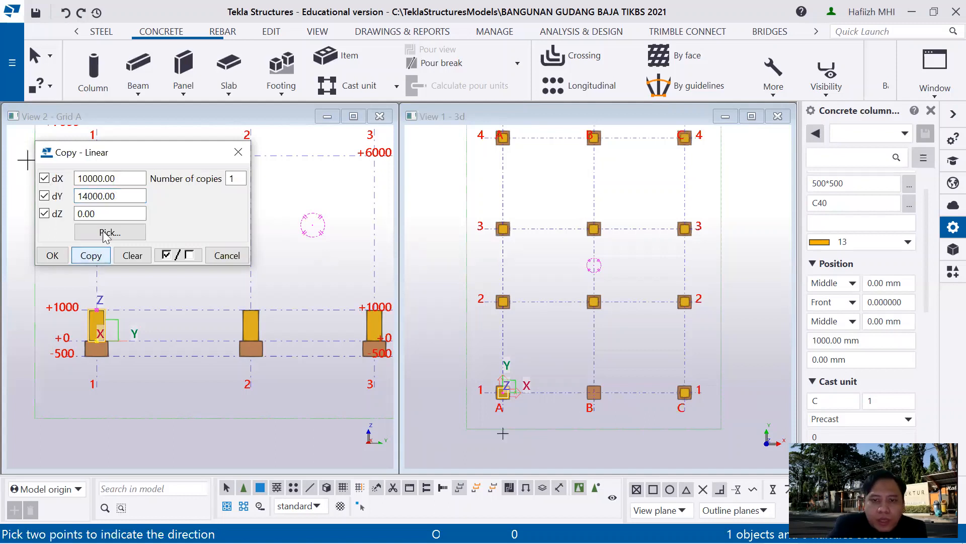
- Copy the A-1 column linearly to grid intersection B-1 with dX 5000 and dY 0, and end the linear copying
{"action": "left_click_drag", "start_coordinate": [121, 197], "coordinate": [67, 200]}
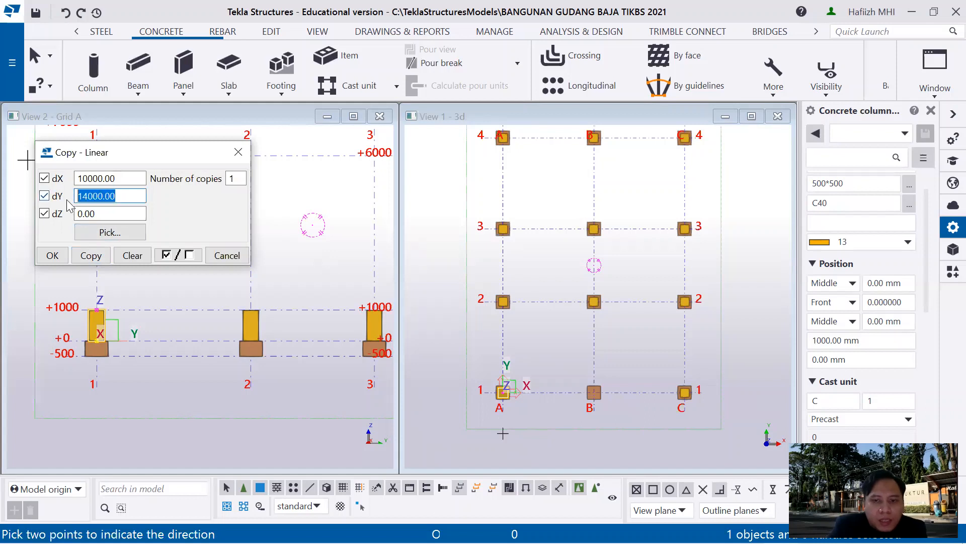
{"action": "type", "text": "0"}
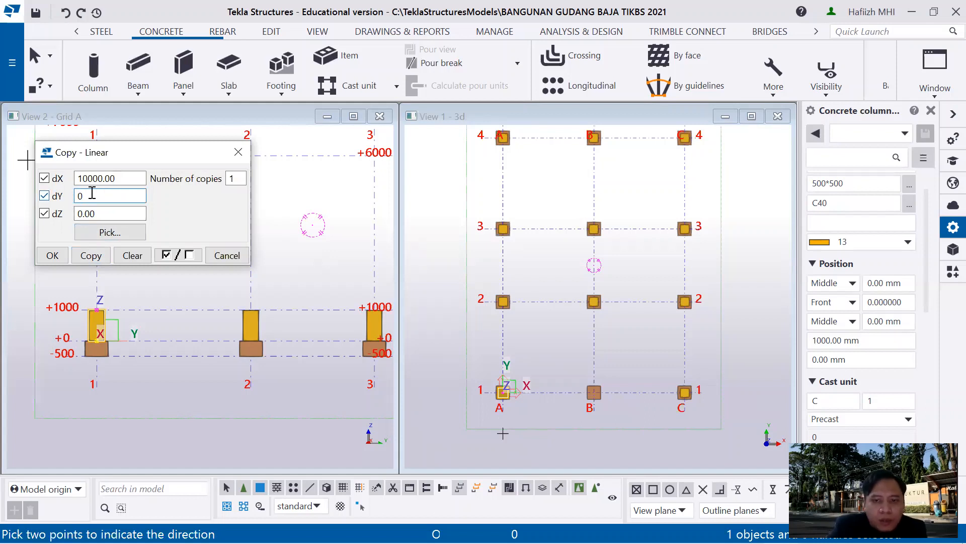
{"action": "left_click_drag", "start_coordinate": [120, 179], "coordinate": [56, 186]}
{"action": "type", "text": "5000"}
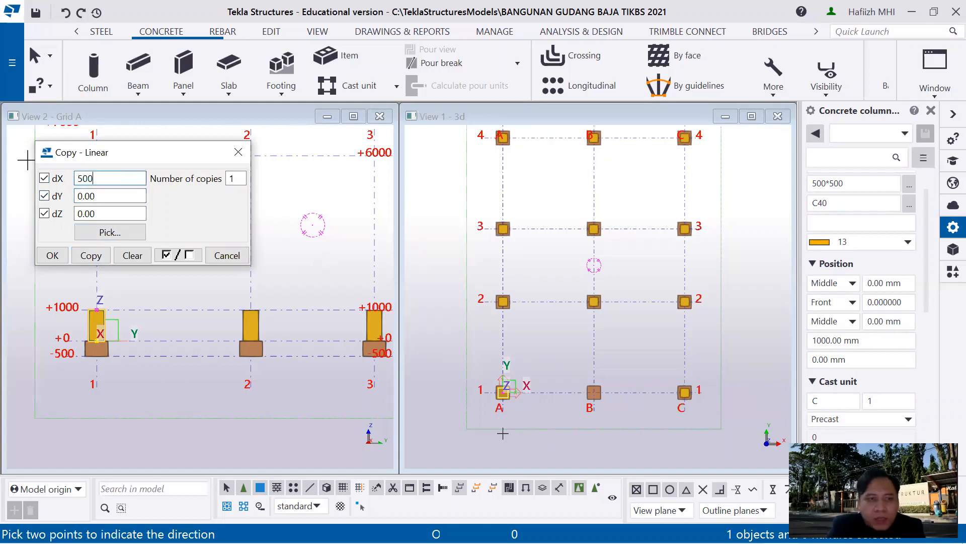
{"action": "left_click", "coordinate": [91, 255]}
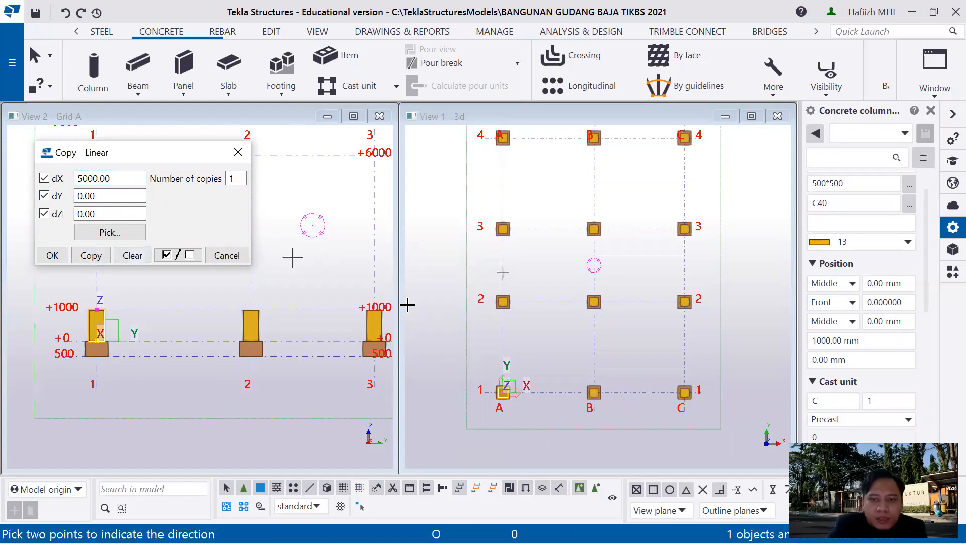
{"action": "left_click", "coordinate": [227, 255]}
{"action": "scroll", "coordinate": [546, 273], "scroll_direction": "down", "scroll_amount": 2}
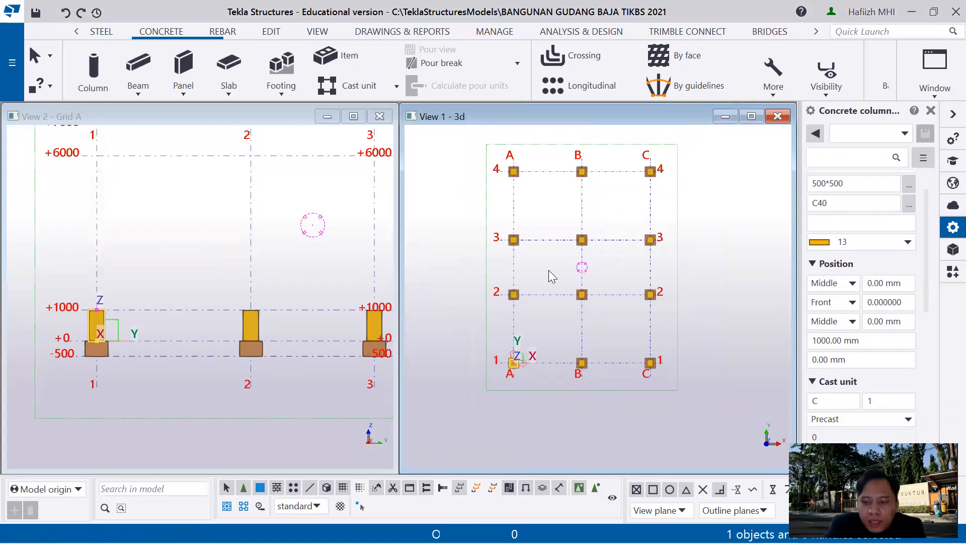
{"action": "key", "text": "ctrl+p"}
{"action": "scroll", "coordinate": [534, 357], "scroll_direction": "up", "scroll_amount": 2}
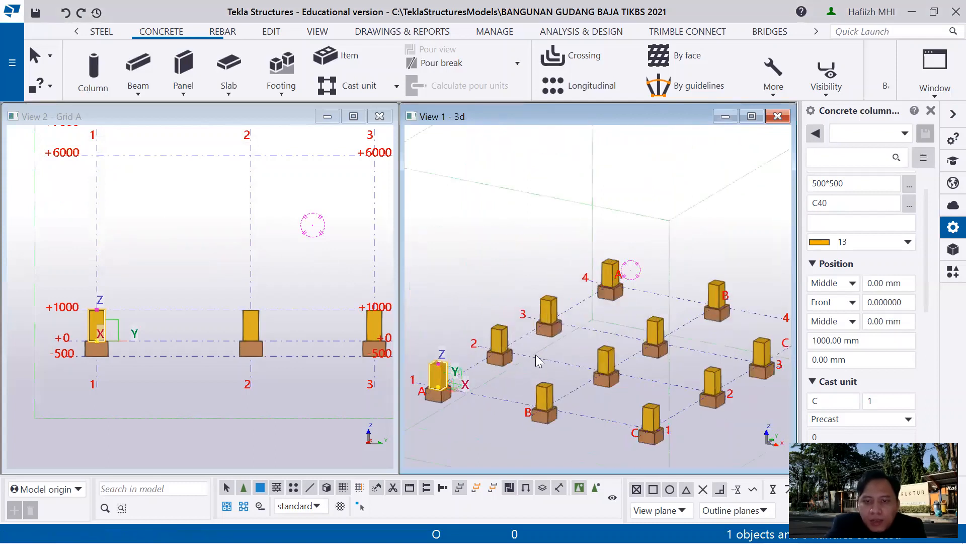
{"action": "scroll", "coordinate": [538, 352], "scroll_direction": "down", "scroll_amount": 1}
{"action": "key", "text": "ctrl+p"}
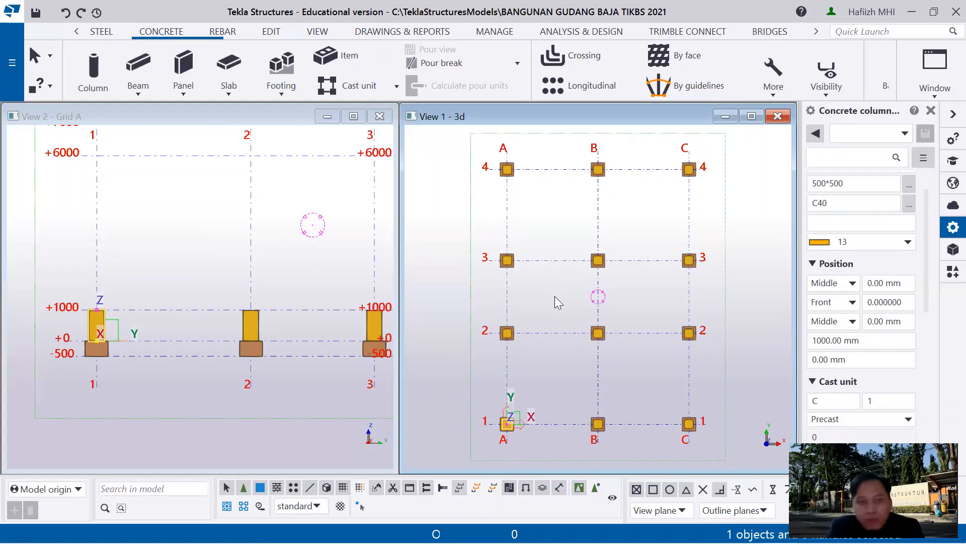
- Place a concrete beam along grid A at level +0, from the inner edge of the grid 1 footing to the near edge of the grid 2 footing
{"action": "left_click", "coordinate": [162, 32]}
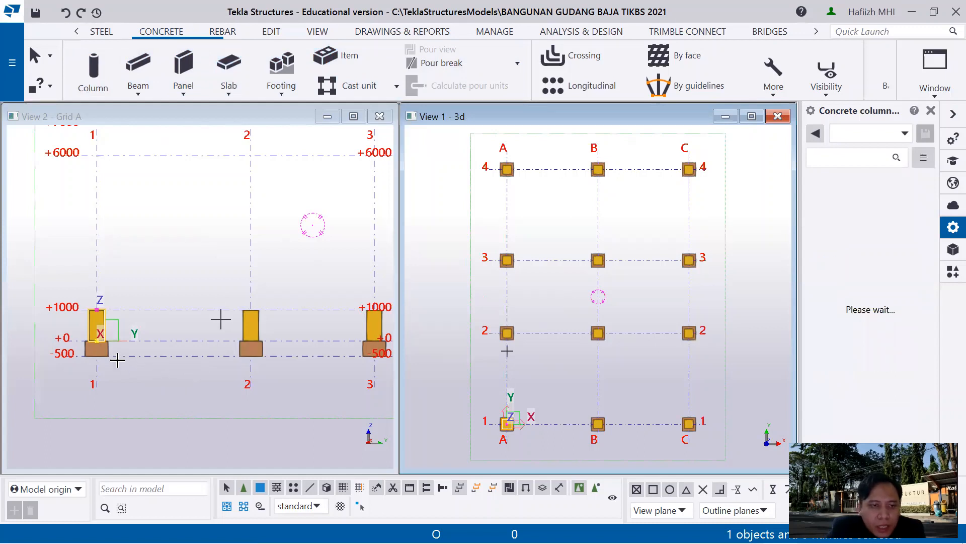
{"action": "scroll", "coordinate": [119, 357], "scroll_direction": "up", "scroll_amount": 3}
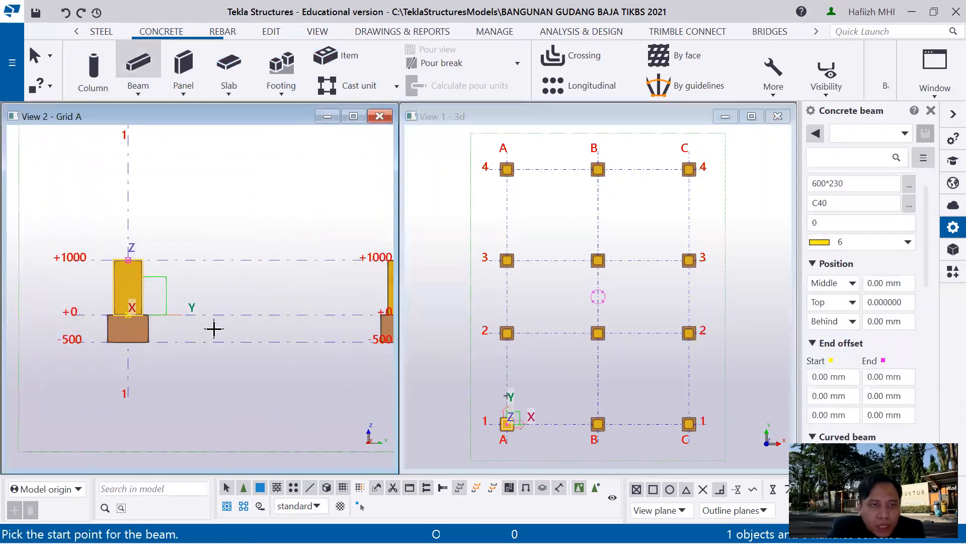
{"action": "scroll", "coordinate": [194, 330], "scroll_direction": "up", "scroll_amount": 2}
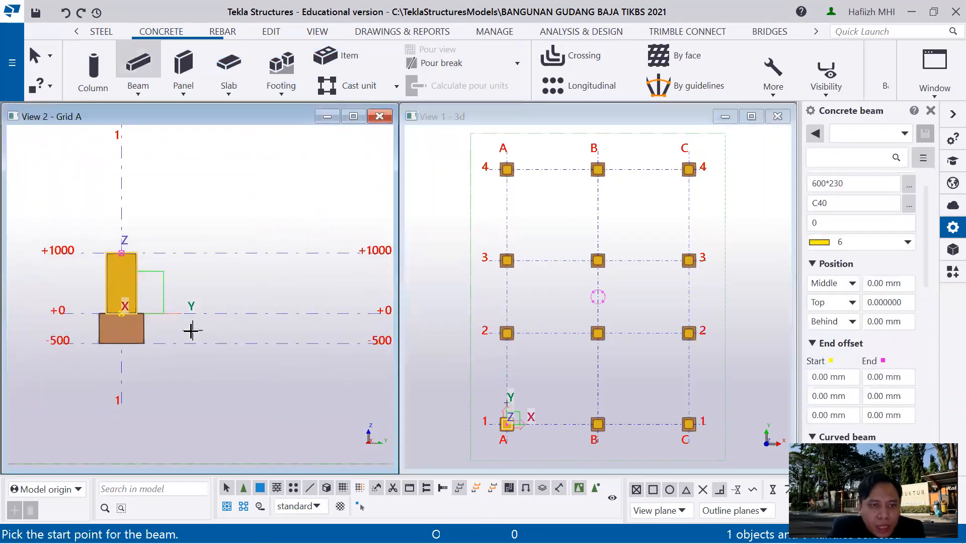
{"action": "left_click", "coordinate": [138, 311]}
{"action": "middle_click_drag", "start_coordinate": [256, 352], "coordinate": [124, 385]}
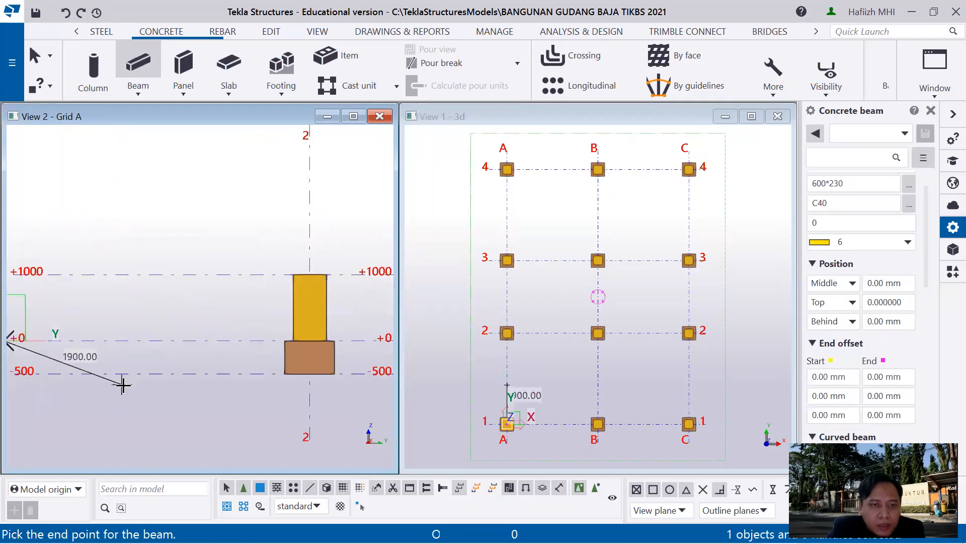
{"action": "left_click", "coordinate": [274, 342]}
{"action": "key", "text": "Escape"}
{"action": "scroll", "coordinate": [226, 376], "scroll_direction": "down", "scroll_amount": 3}
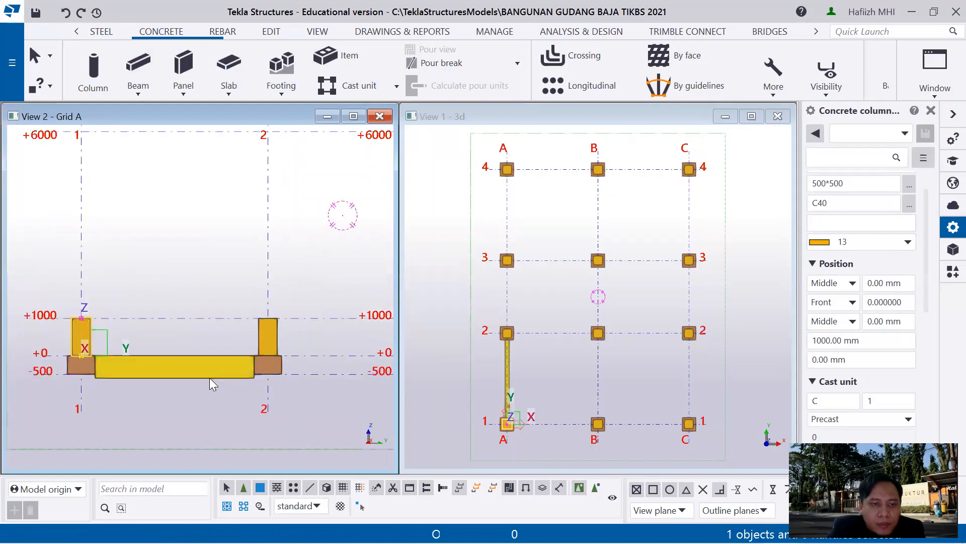
- Change the profile of the concrete beam between grids 1 and 2 to 350*250 and apply the modification
{"action": "middle_click_drag", "start_coordinate": [209, 377], "coordinate": [199, 343]}
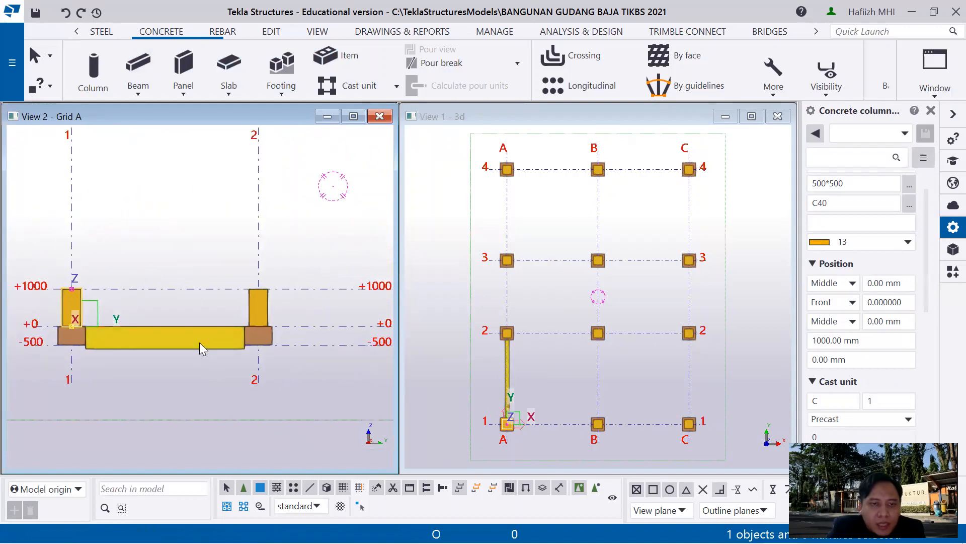
{"action": "left_click", "coordinate": [370, 346]}
{"action": "scroll", "coordinate": [859, 221], "scroll_direction": "up", "scroll_amount": 1}
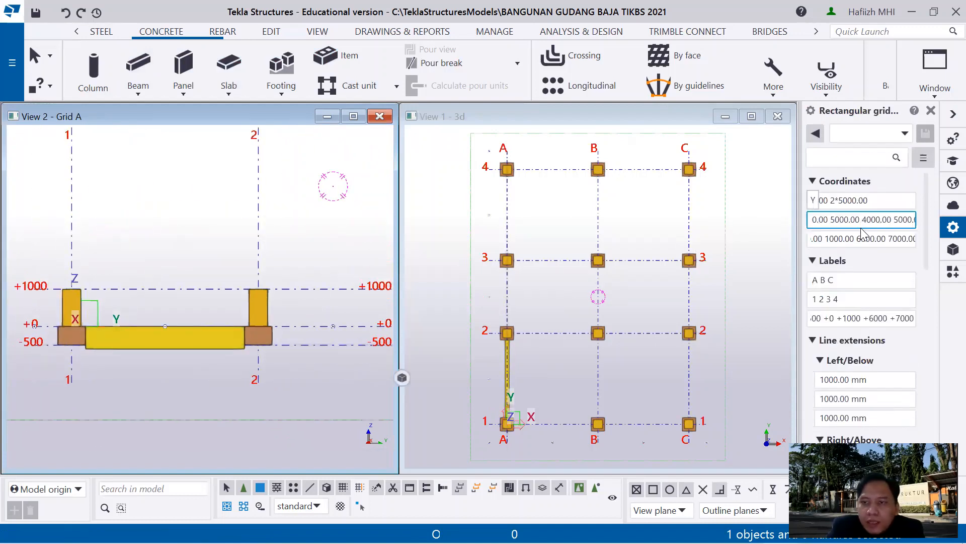
{"action": "left_click", "coordinate": [201, 331]}
{"action": "left_click_drag", "start_coordinate": [856, 219], "coordinate": [793, 228]}
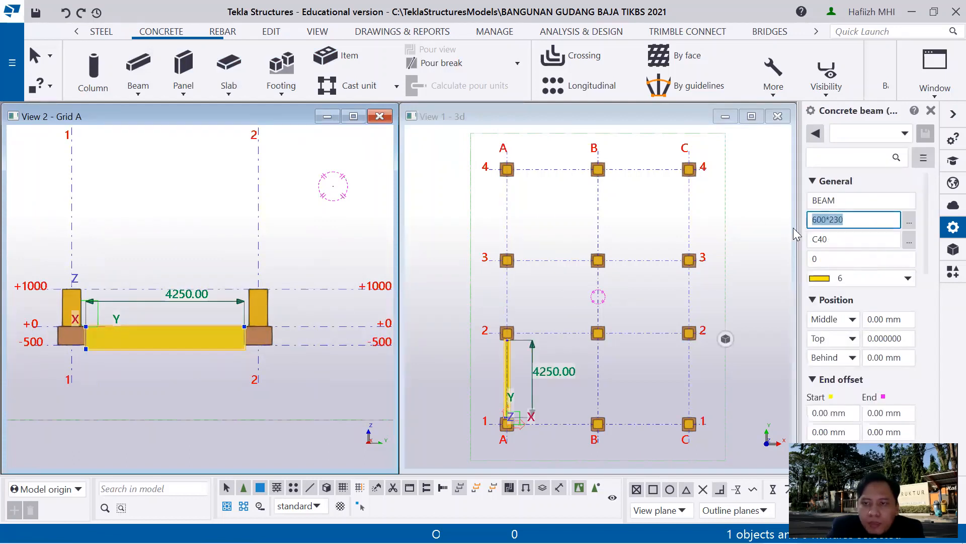
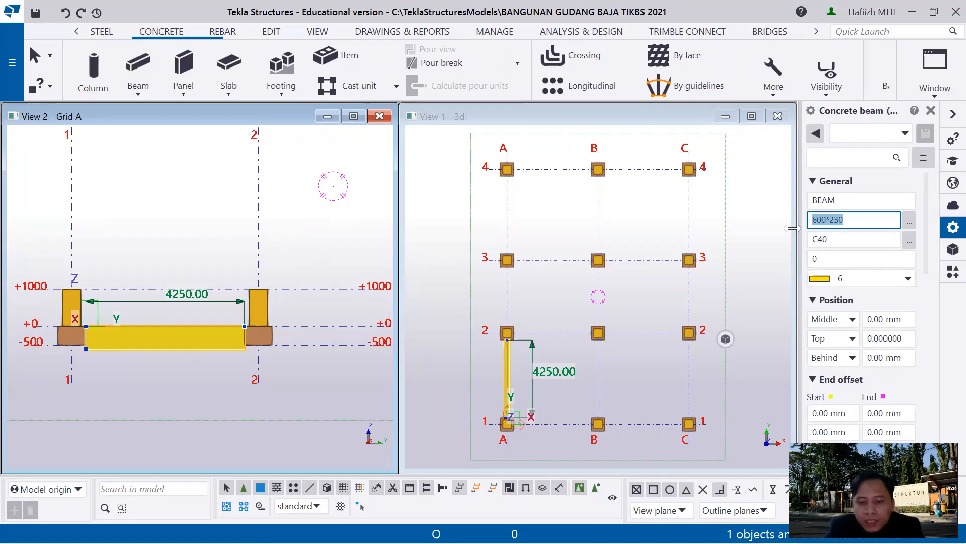
{"action": "type", "text": "350*"}
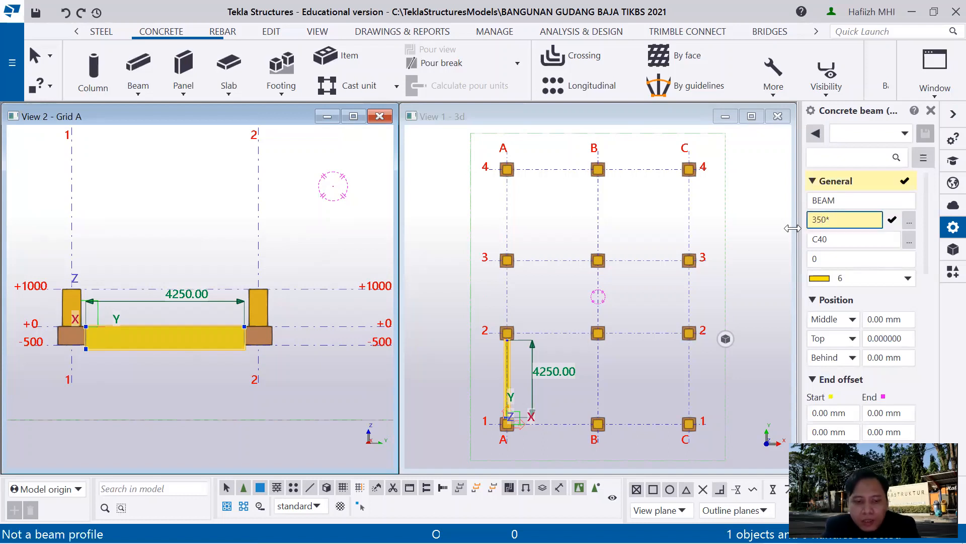
{"action": "type", "text": "250"}
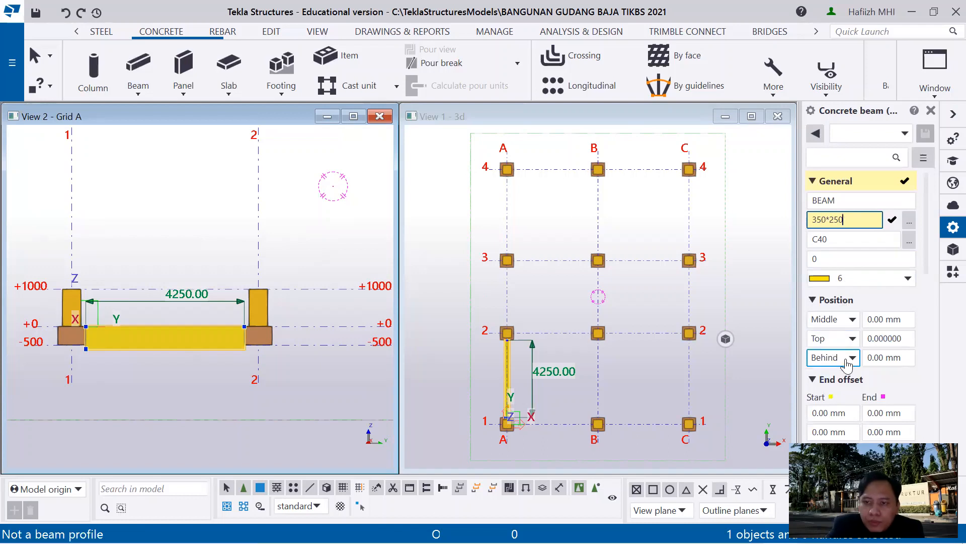
{"action": "scroll", "coordinate": [847, 366], "scroll_direction": "down", "scroll_amount": 3}
{"action": "left_click", "coordinate": [833, 461]}
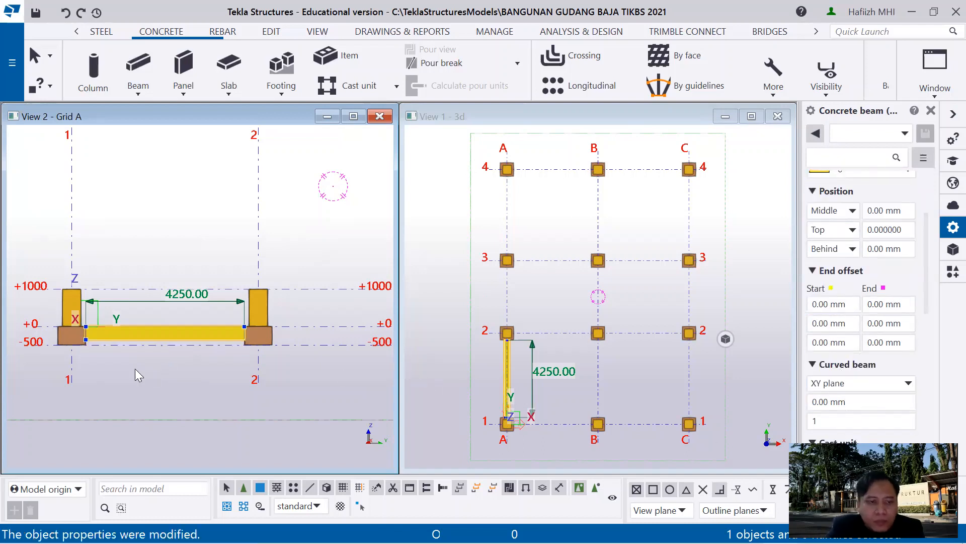
- Examine the tie beam on grid A and the surrounding footing layout in the grid A and 3D views
{"action": "scroll", "coordinate": [88, 336], "scroll_direction": "up", "scroll_amount": 5}
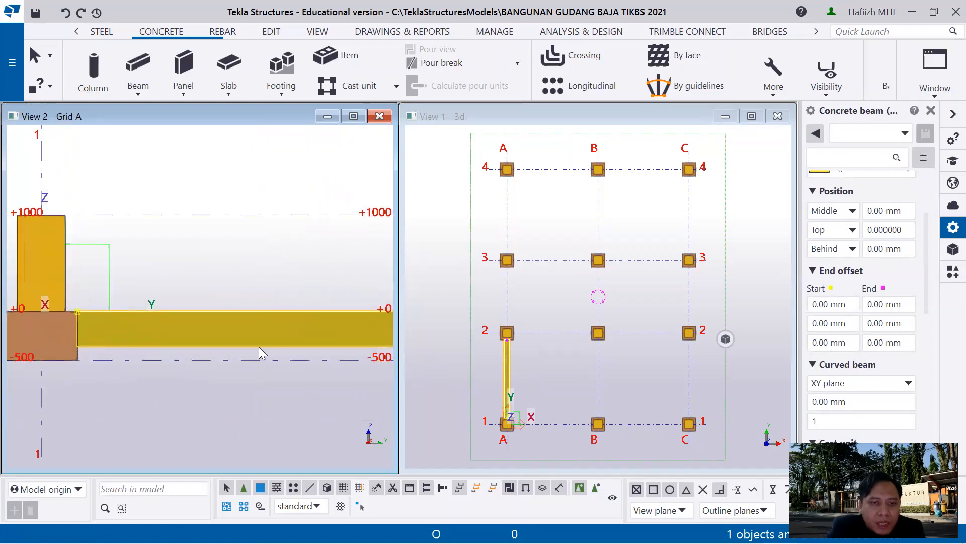
{"action": "scroll", "coordinate": [259, 346], "scroll_direction": "down", "scroll_amount": 2}
{"action": "scroll", "coordinate": [529, 368], "scroll_direction": "up", "scroll_amount": 3}
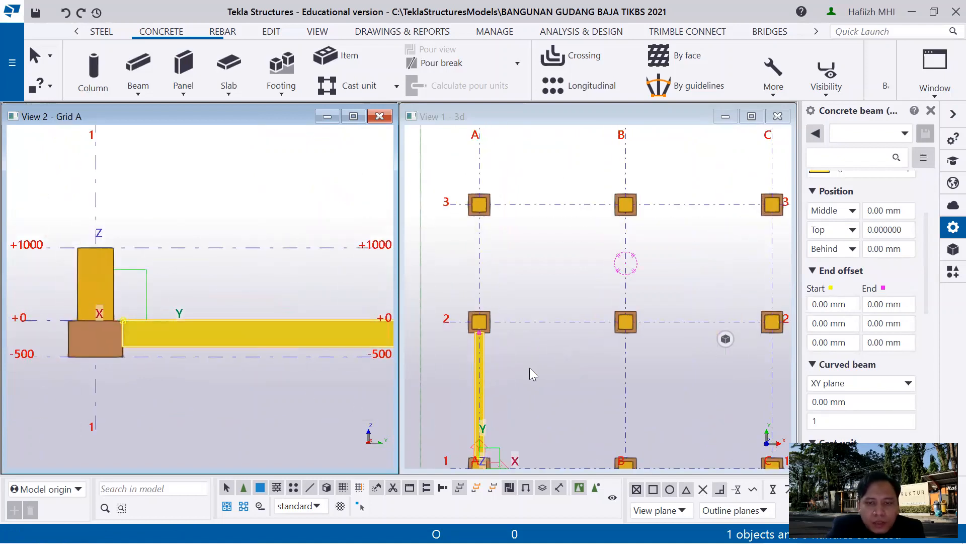
{"action": "middle_click_drag", "start_coordinate": [530, 367], "coordinate": [534, 285]}
{"action": "scroll", "coordinate": [533, 285], "scroll_direction": "up", "scroll_amount": 3}
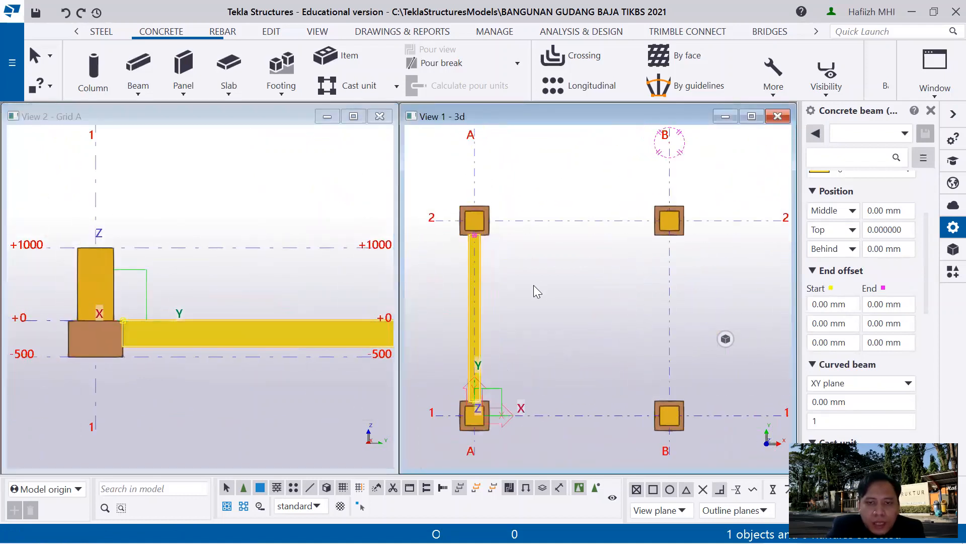
{"action": "scroll", "coordinate": [524, 280], "scroll_direction": "down", "scroll_amount": 1}
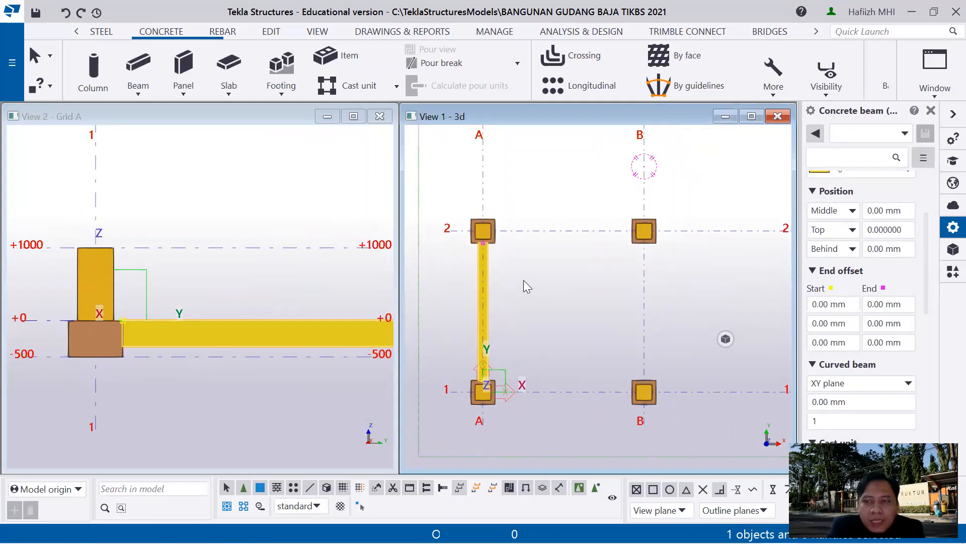
{"action": "scroll", "coordinate": [490, 256], "scroll_direction": "up", "scroll_amount": 3}
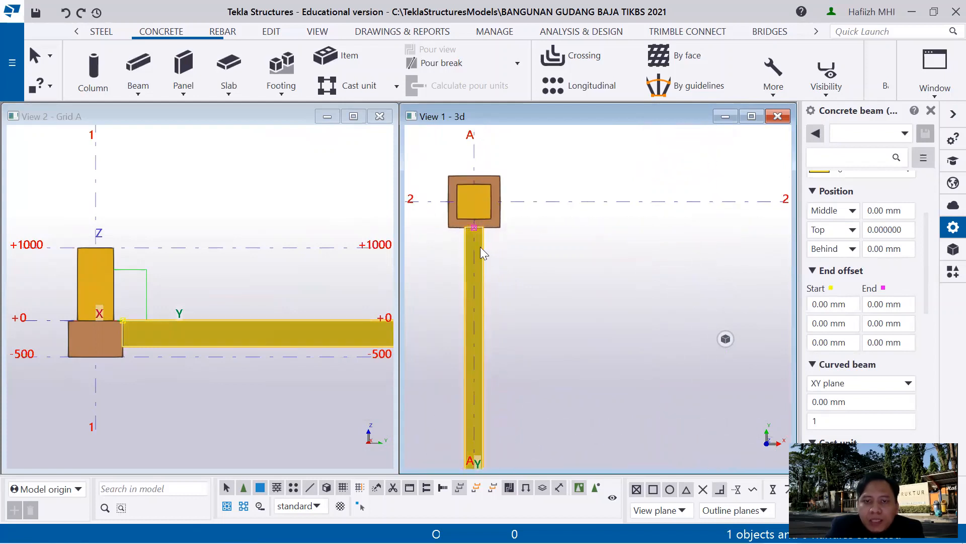
{"action": "scroll", "coordinate": [481, 247], "scroll_direction": "down", "scroll_amount": 5}
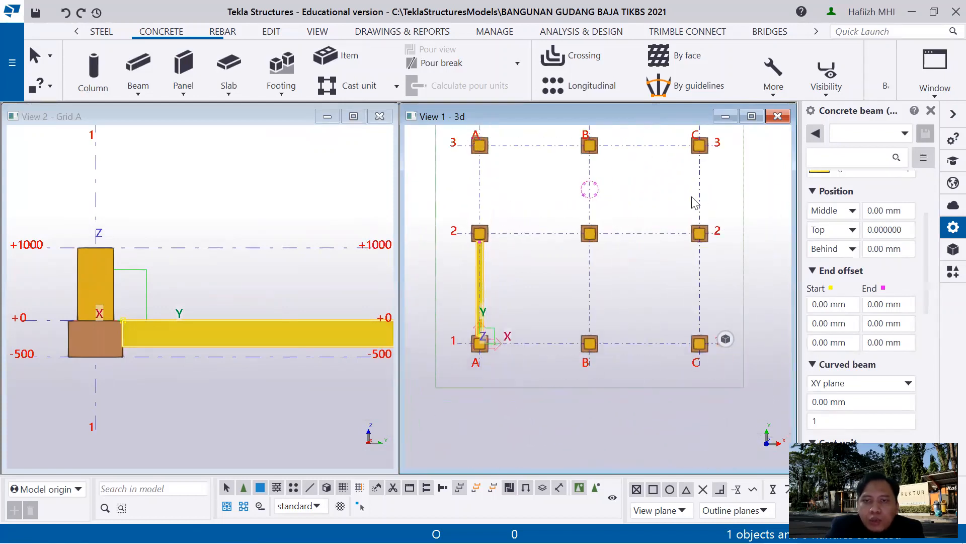
{"action": "scroll", "coordinate": [653, 252], "scroll_direction": "down", "scroll_amount": 4}
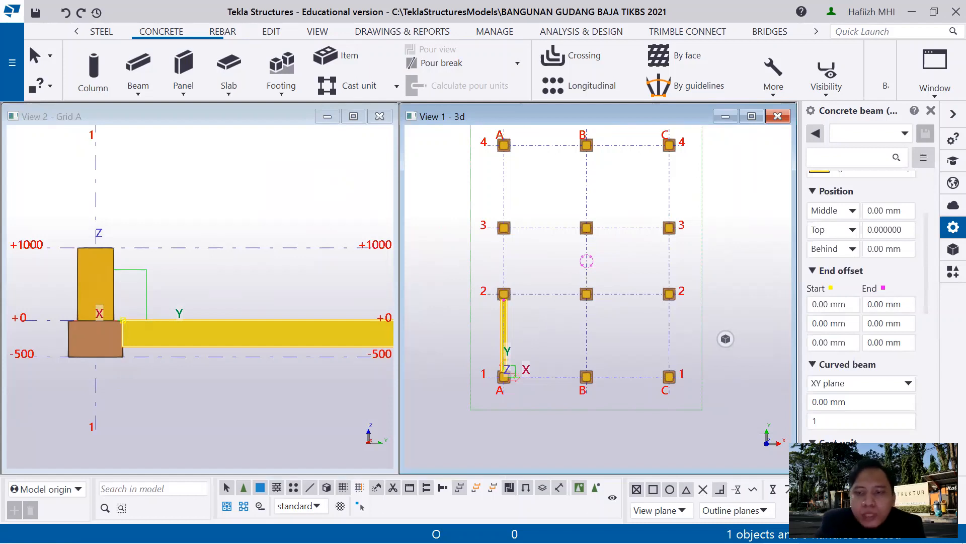
{"action": "mouse_move", "coordinate": [524, 543]}
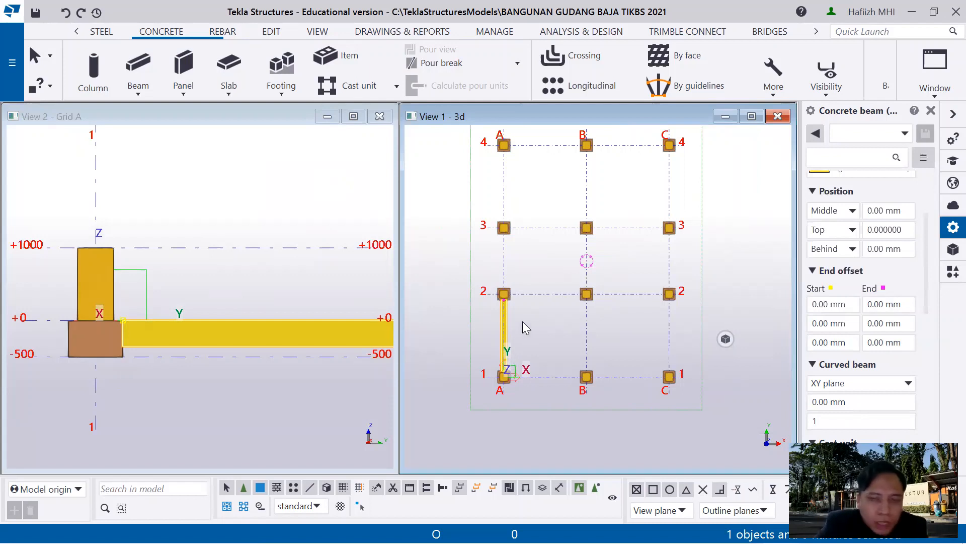
{"action": "scroll", "coordinate": [523, 324], "scroll_direction": "up", "scroll_amount": 5}
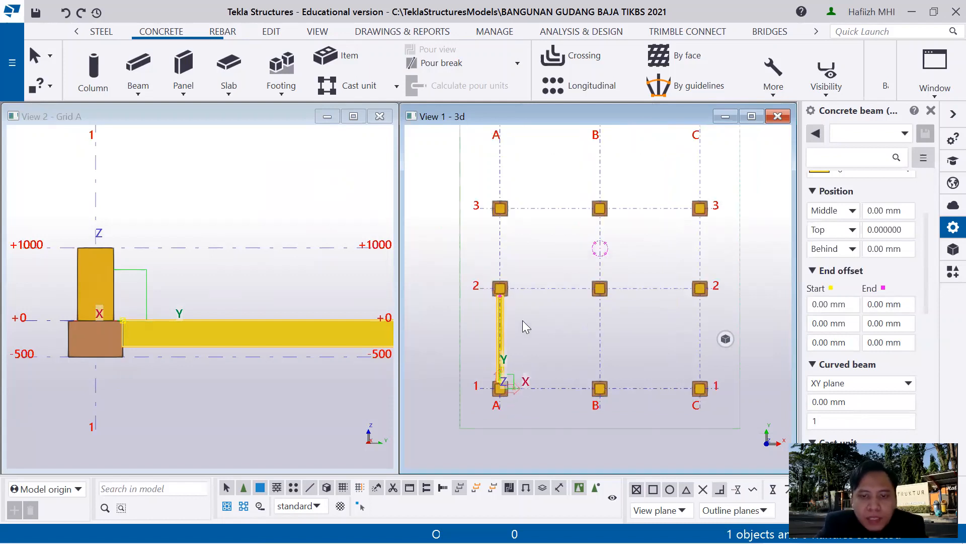
- Try to copy the grid A tie beam rotated 180° around Z with origin X0 5000, expanding the work area to include it
{"action": "left_click", "coordinate": [503, 295]}
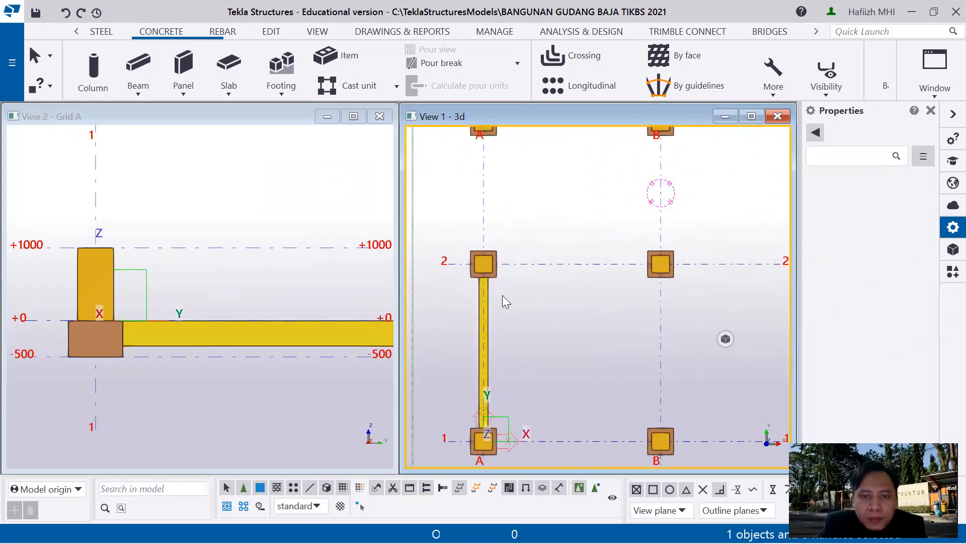
{"action": "left_click", "coordinate": [488, 288]}
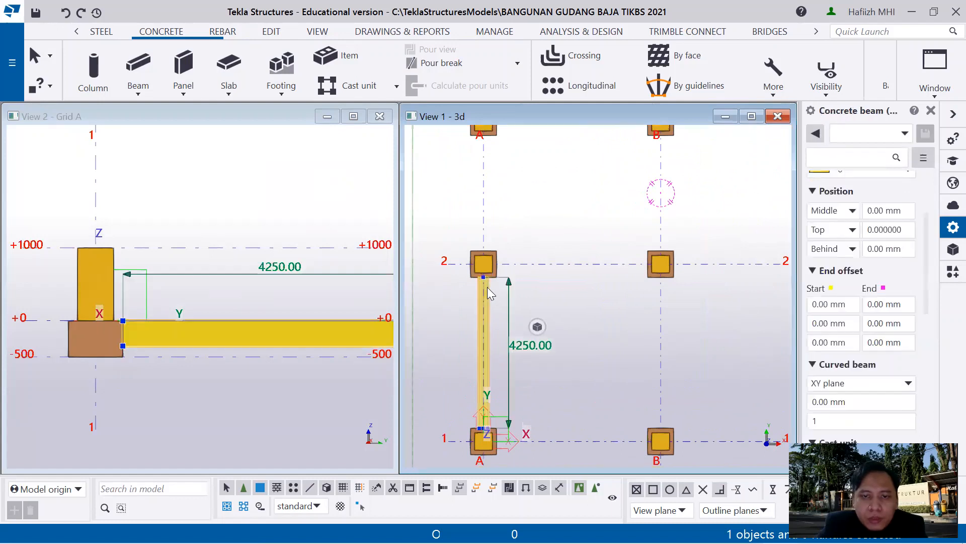
{"action": "right_click", "coordinate": [566, 280]}
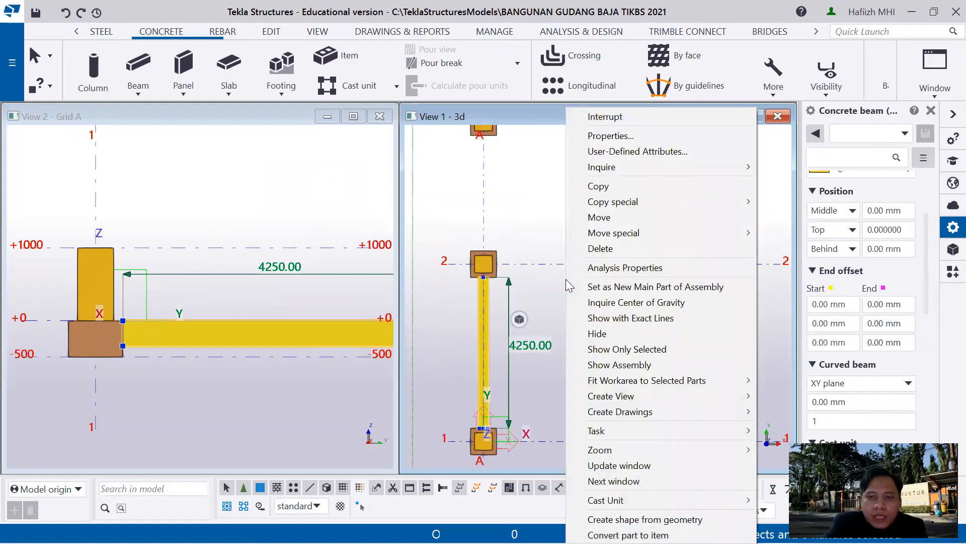
{"action": "mouse_move", "coordinate": [730, 203]}
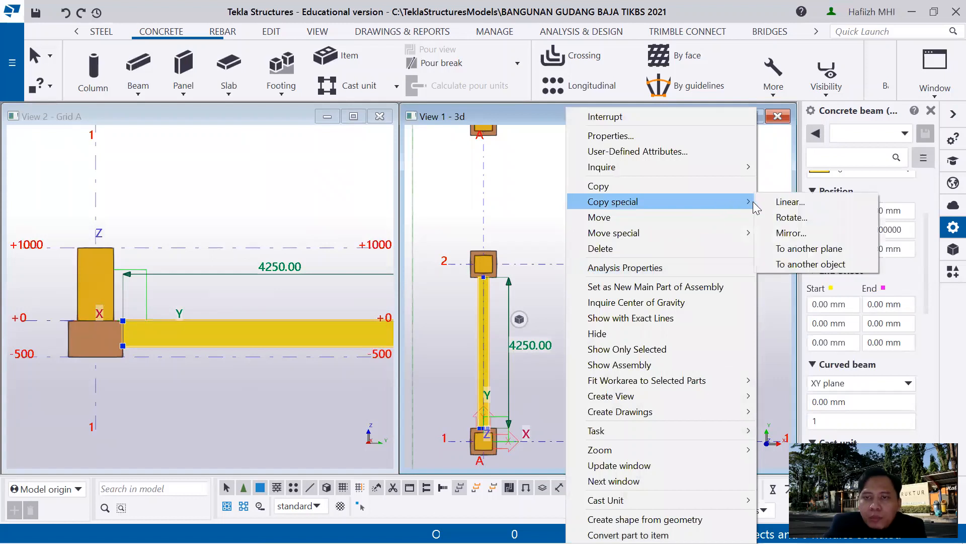
{"action": "left_click", "coordinate": [791, 217]}
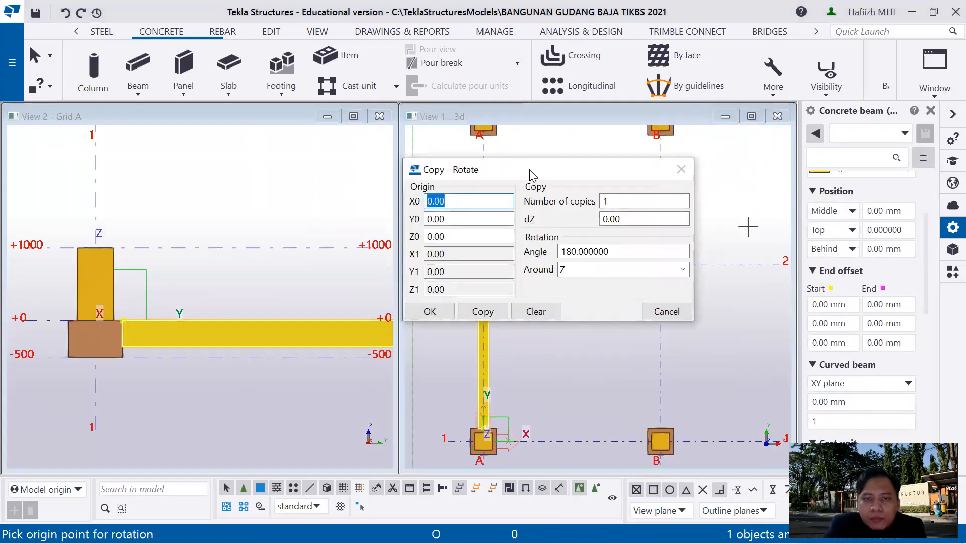
{"action": "mouse_move", "coordinate": [529, 170]}
{"action": "left_mouse_down"}
{"action": "mouse_move", "coordinate": [243, 78]}
{"action": "mouse_move", "coordinate": [220, 107]}
{"action": "left_mouse_up"}
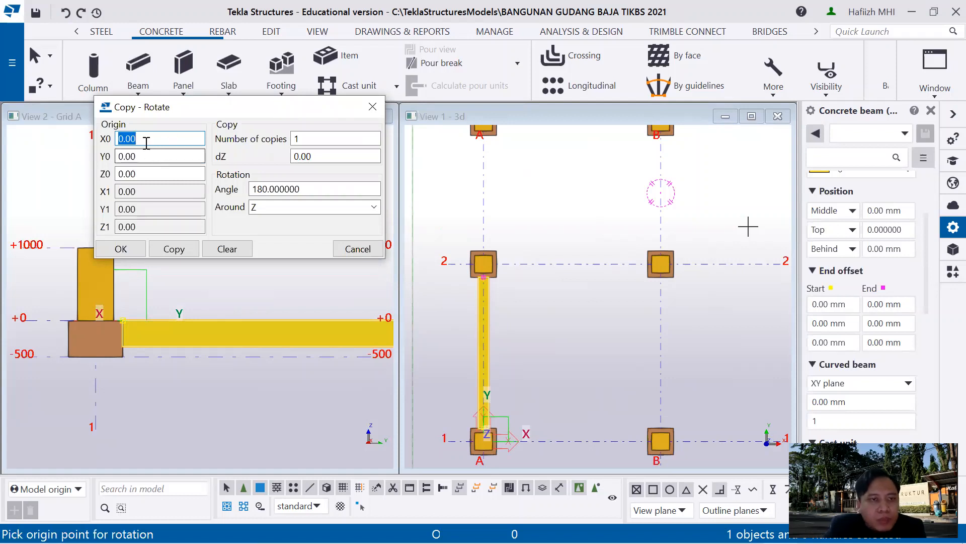
{"action": "type", "text": "5000"}
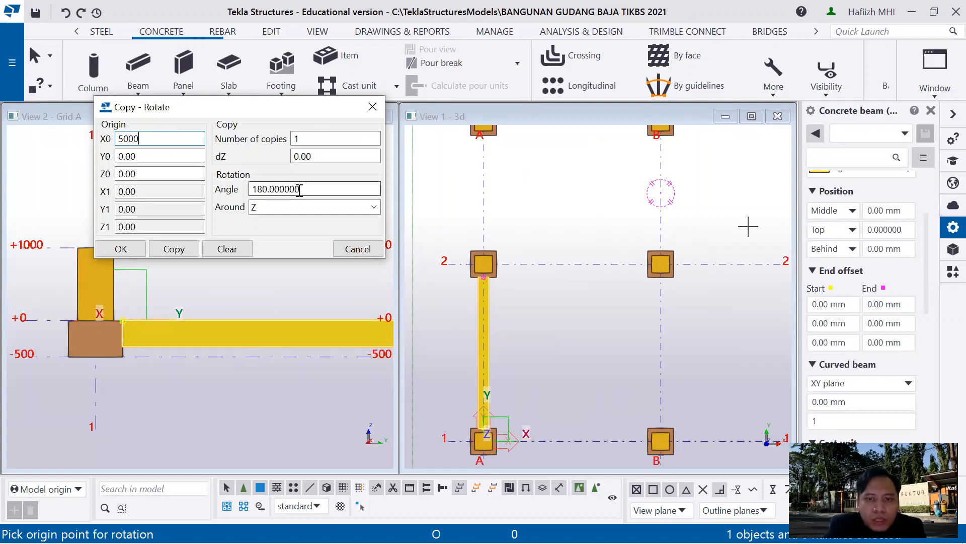
{"action": "left_click", "coordinate": [173, 248]}
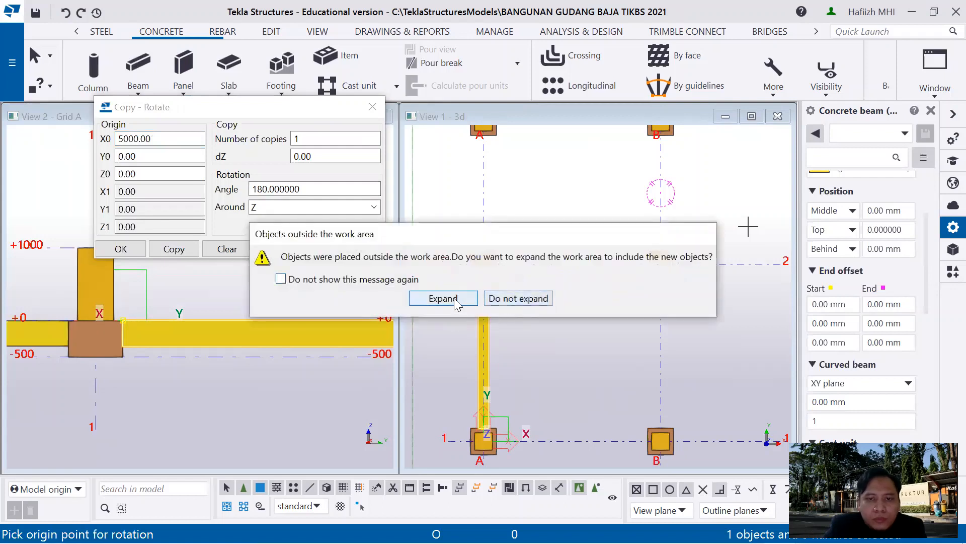
{"action": "left_click", "coordinate": [442, 298]}
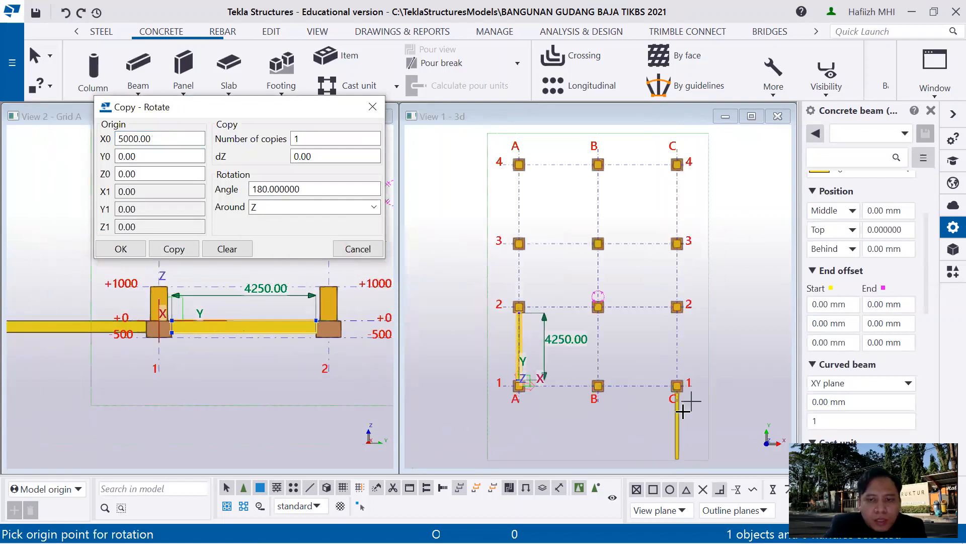
- Undo the 180° rotated beam copy and end the rotate copying
{"action": "middle_click_drag", "start_coordinate": [669, 414], "coordinate": [633, 384]}
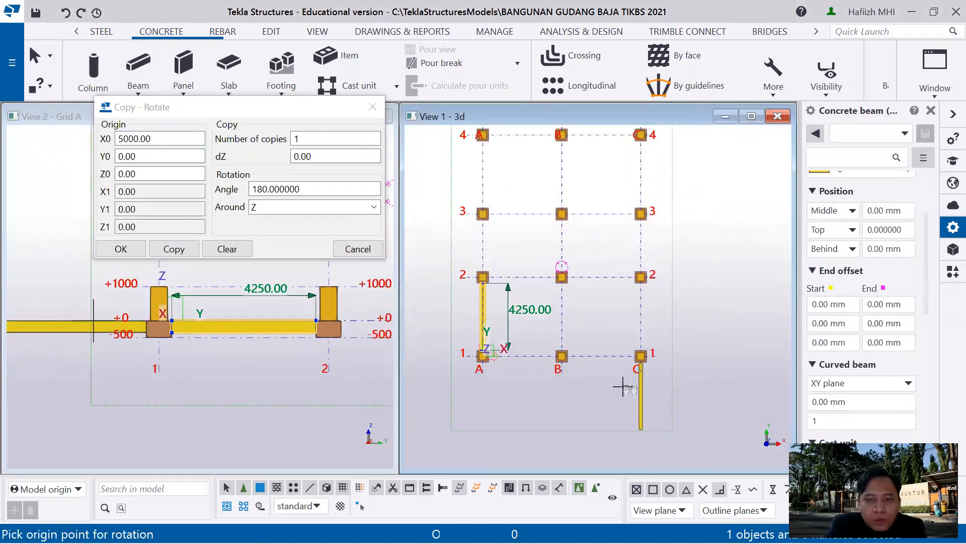
{"action": "left_click", "coordinate": [357, 249]}
{"action": "key", "text": "ctrl+z"}
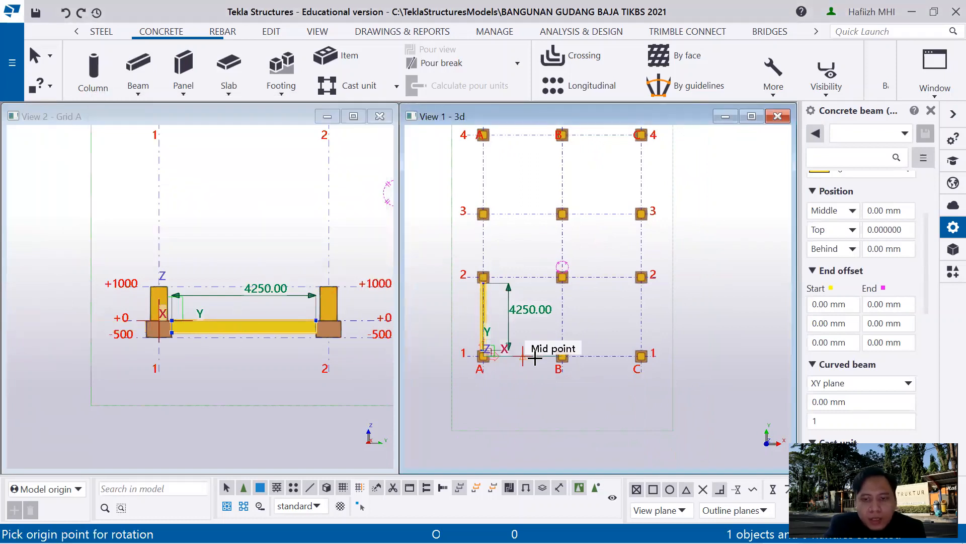
{"action": "key", "text": "Escape"}
- Try to copy the grid A tie beam rotated 90° around Z with origin X0 0, expand the work area and view depth, and undo the copy
{"action": "scroll", "coordinate": [496, 306], "scroll_direction": "up", "scroll_amount": 4}
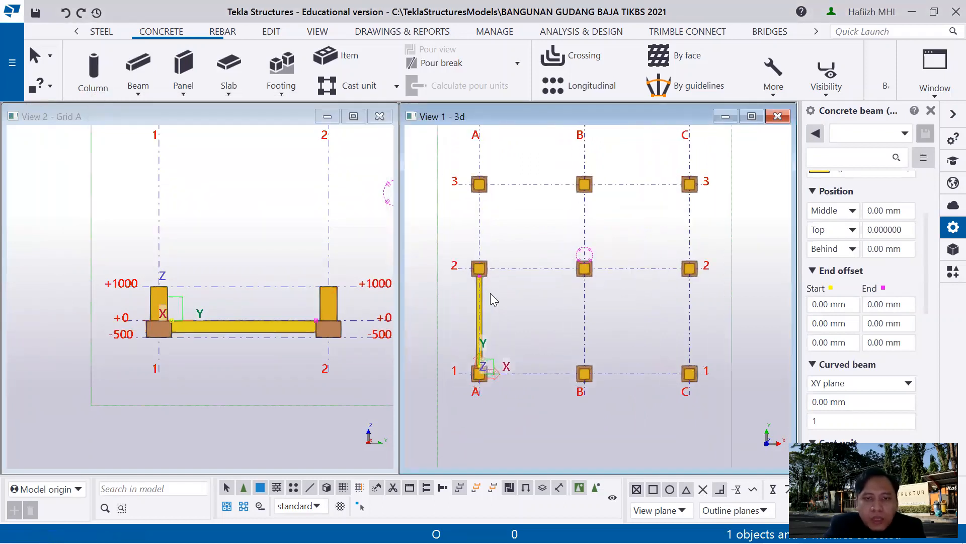
{"action": "left_click", "coordinate": [477, 276]}
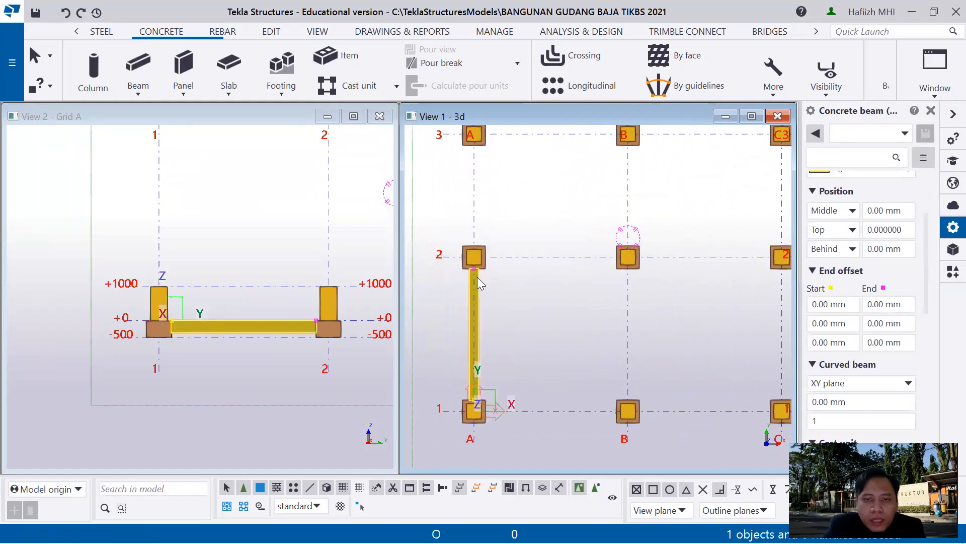
{"action": "right_click", "coordinate": [499, 278]}
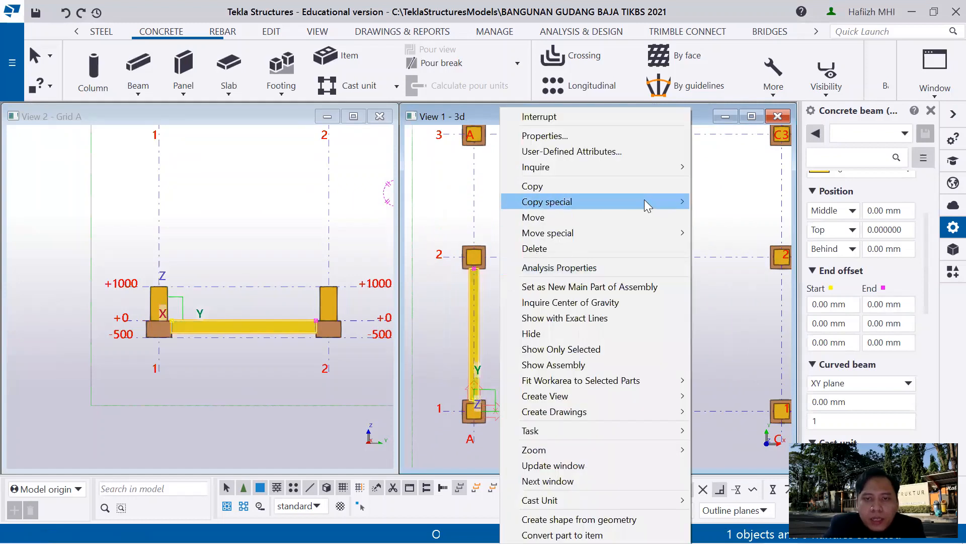
{"action": "mouse_move", "coordinate": [682, 204]}
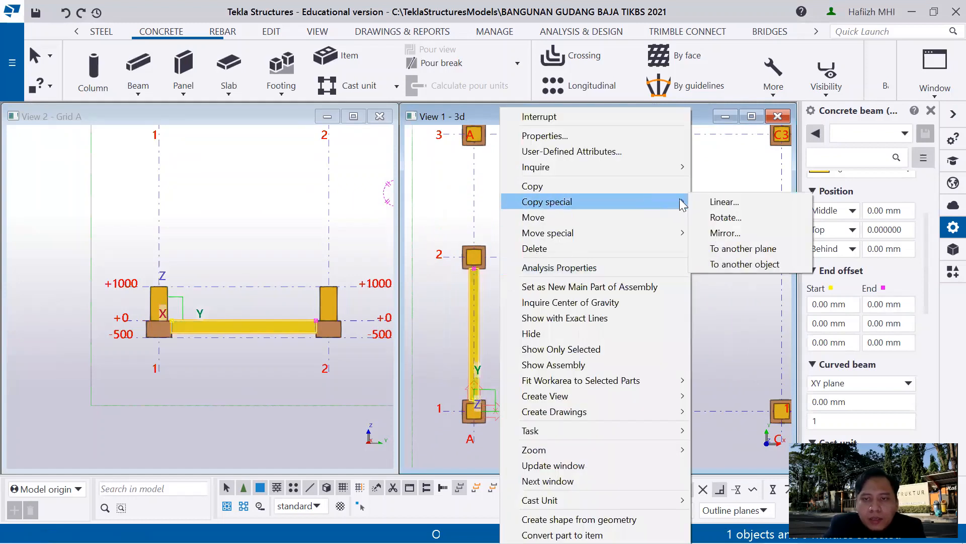
{"action": "left_click", "coordinate": [725, 217]}
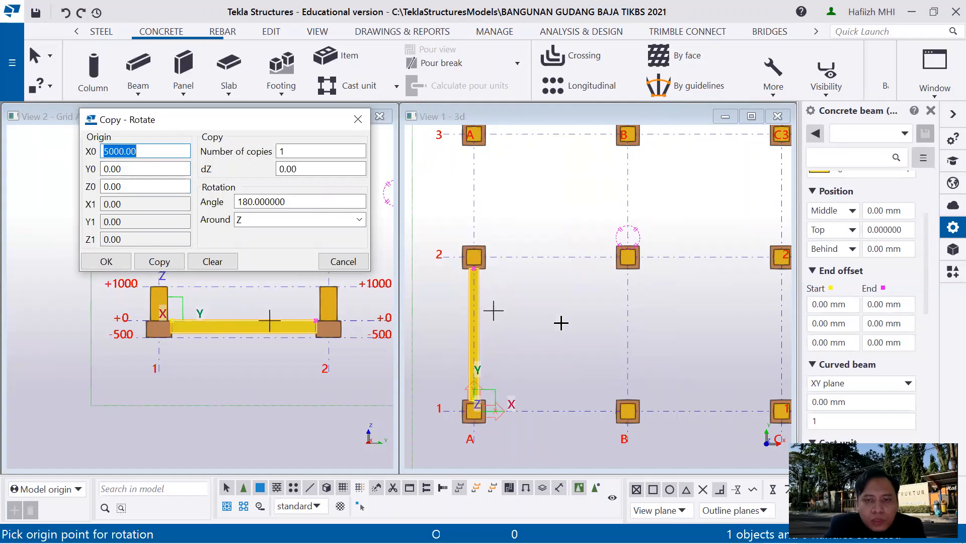
{"action": "scroll", "coordinate": [717, 360], "scroll_direction": "down", "scroll_amount": 1}
{"action": "middle_click_drag", "start_coordinate": [707, 355], "coordinate": [677, 350]}
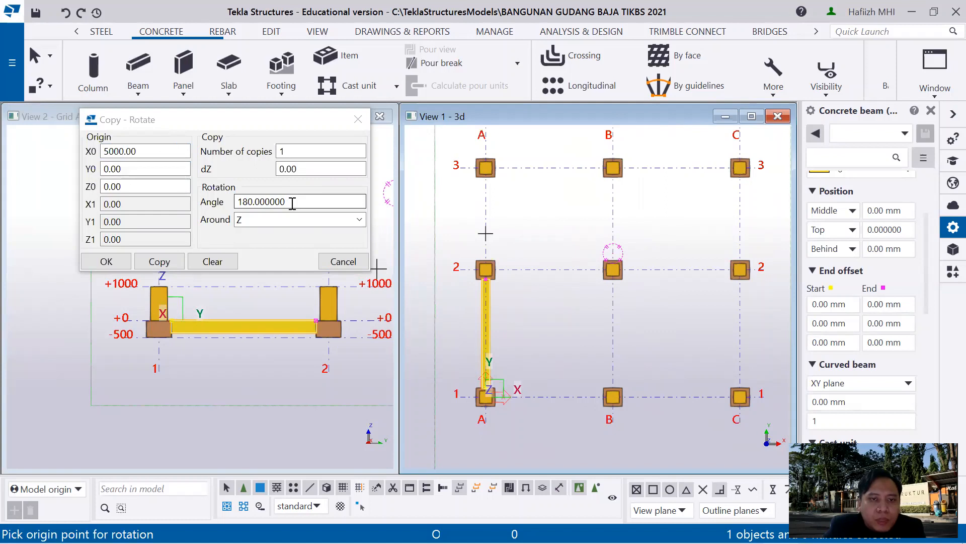
{"action": "left_click_drag", "start_coordinate": [297, 200], "coordinate": [231, 204]}
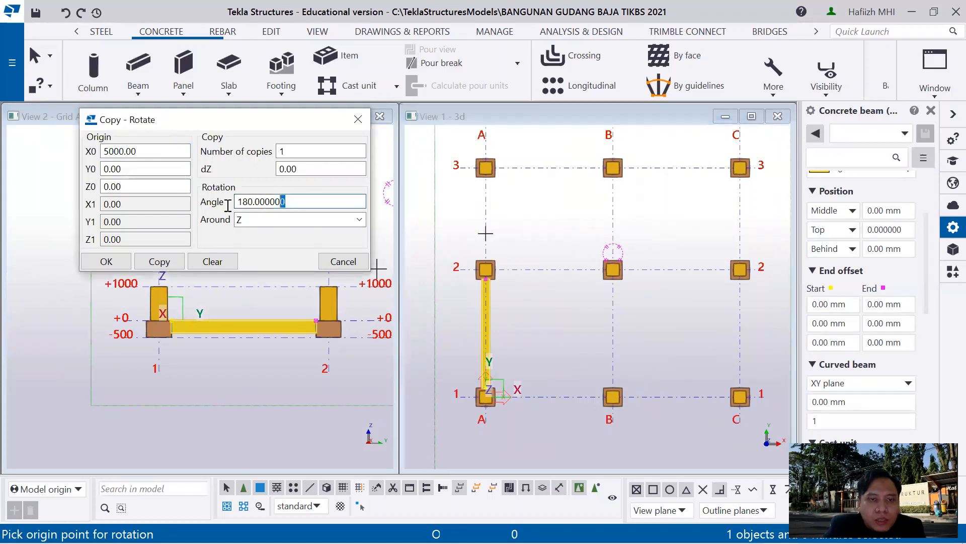
{"action": "type", "text": "90"}
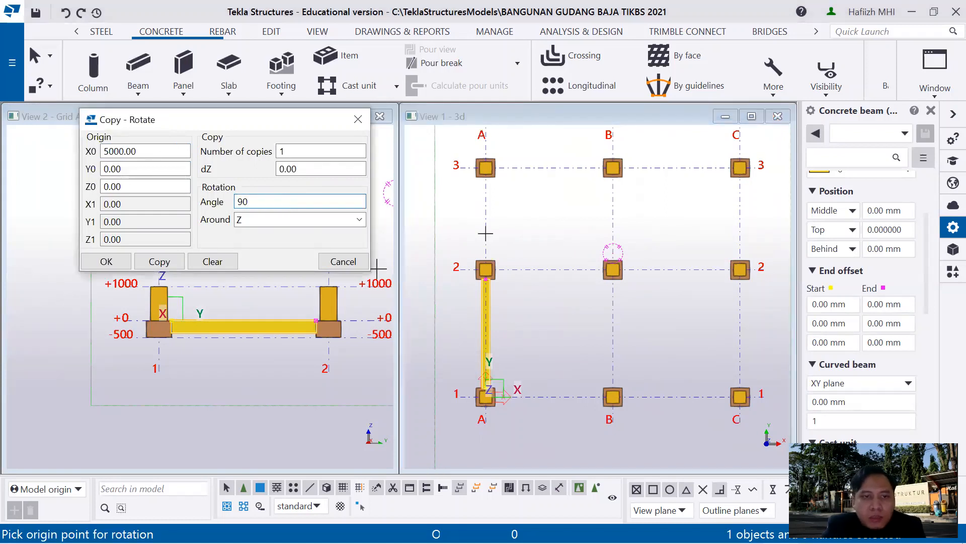
{"action": "left_click_drag", "start_coordinate": [139, 151], "coordinate": [111, 151]}
{"action": "type", "text": "0"}
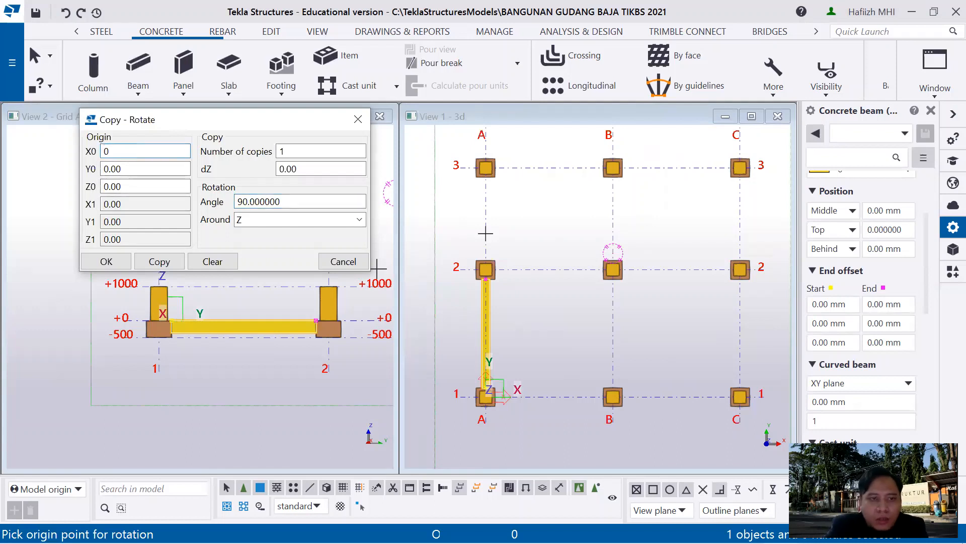
{"action": "left_click", "coordinate": [159, 261]}
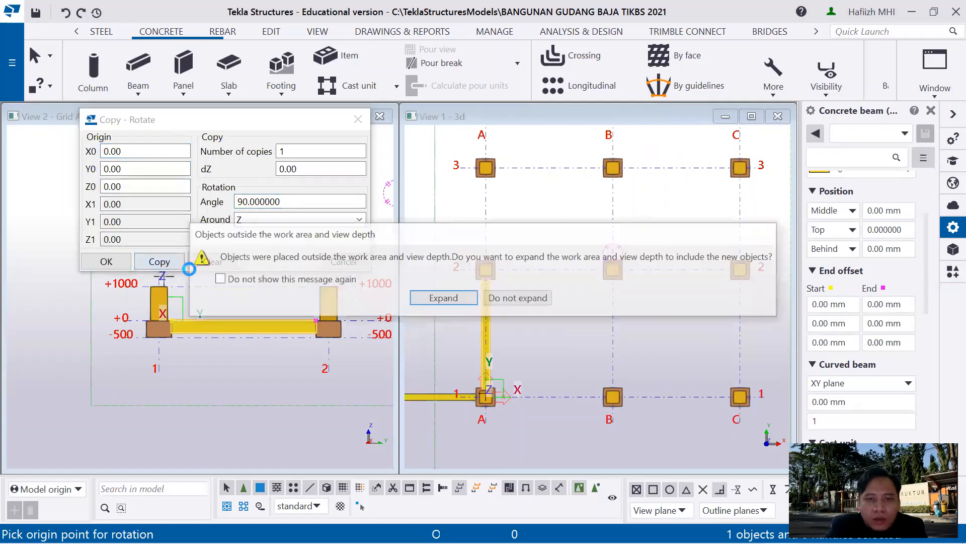
{"action": "left_click", "coordinate": [472, 301]}
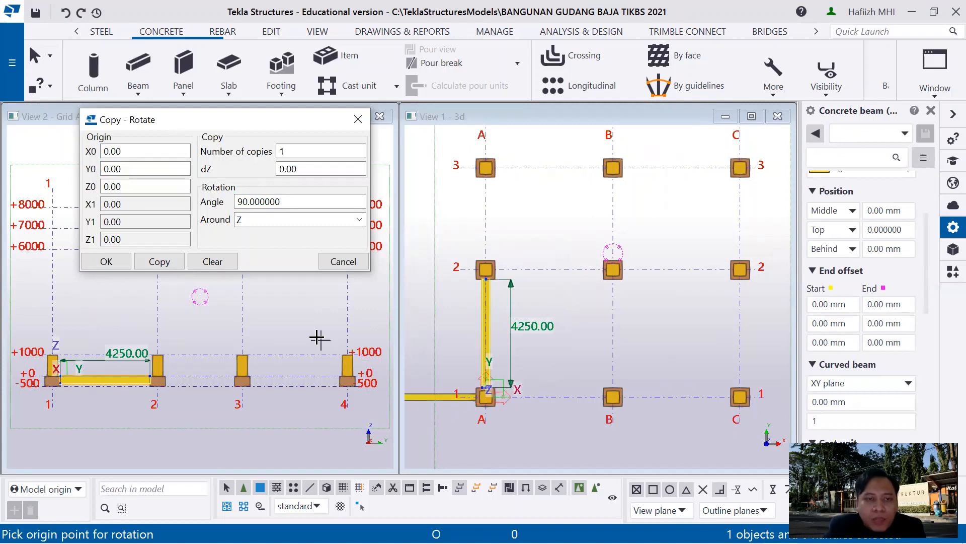
{"action": "left_click", "coordinate": [344, 262]}
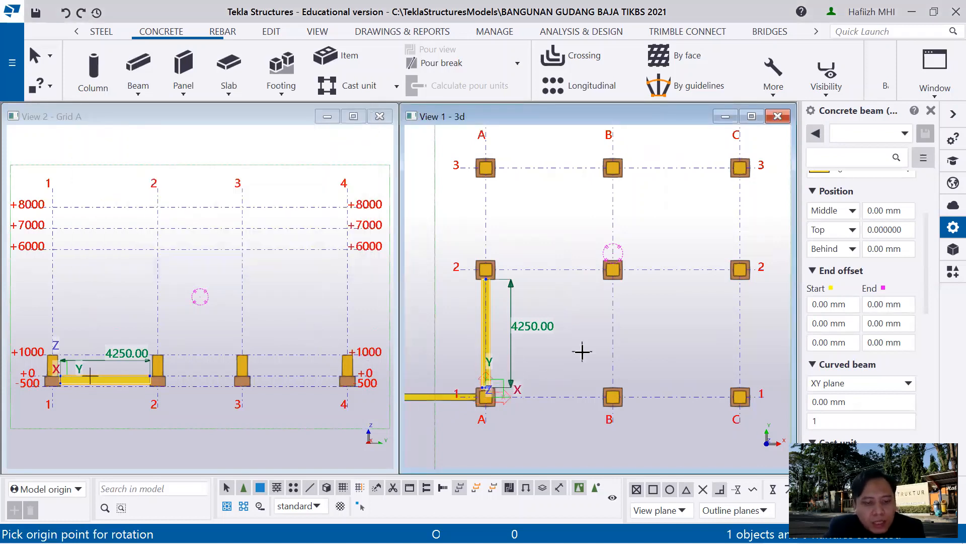
{"action": "key", "text": "Escape"}
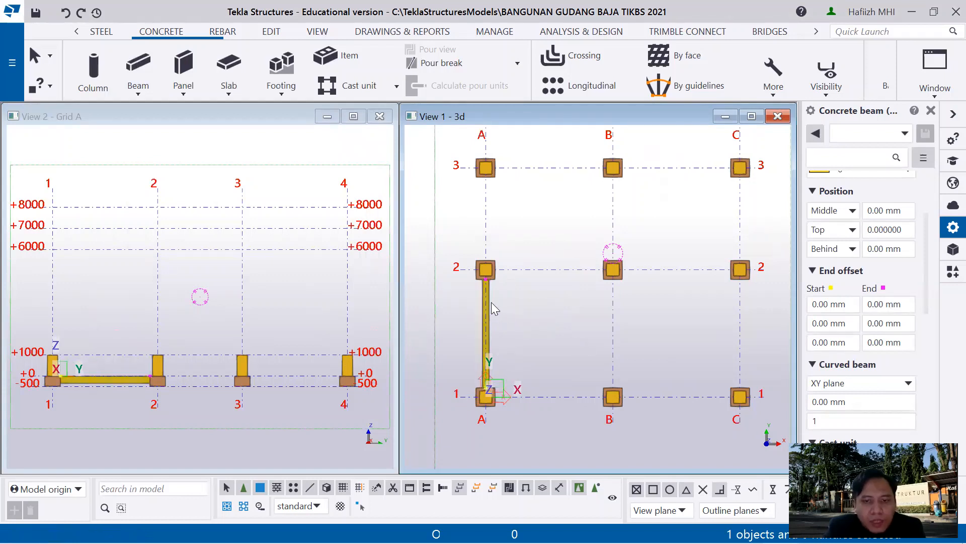
- Copy the grid A tie beam rotated -90° around Z about origin 0,0,0 onto grid 1, and check both beams in perspective
{"action": "right_click", "coordinate": [488, 299]}
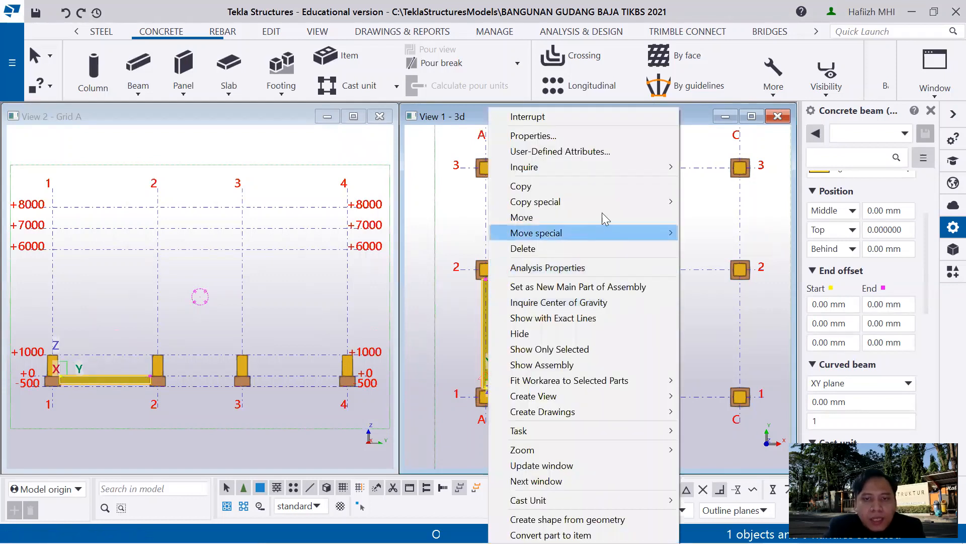
{"action": "mouse_move", "coordinate": [656, 203]}
{"action": "left_click", "coordinate": [702, 216]}
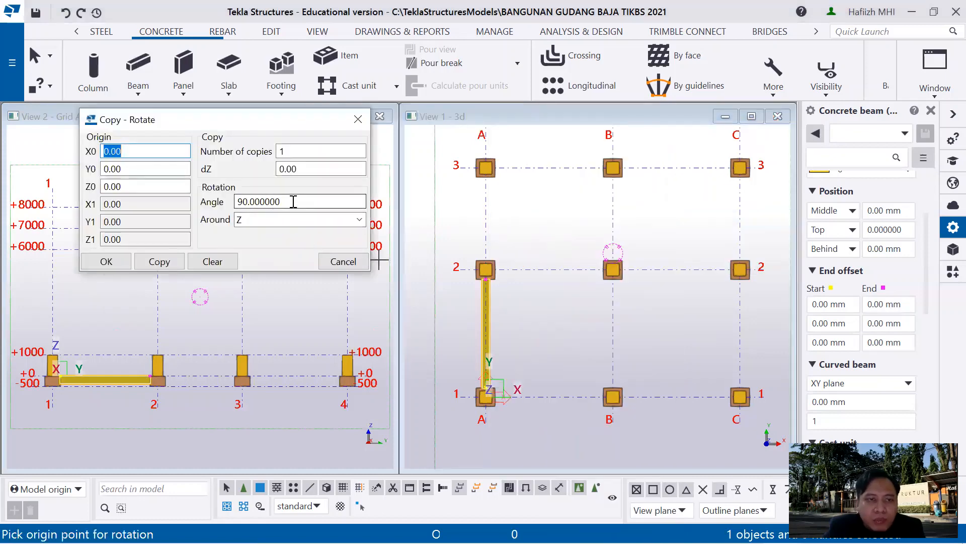
{"action": "left_click", "coordinate": [240, 202]}
{"action": "type", "text": "-"}
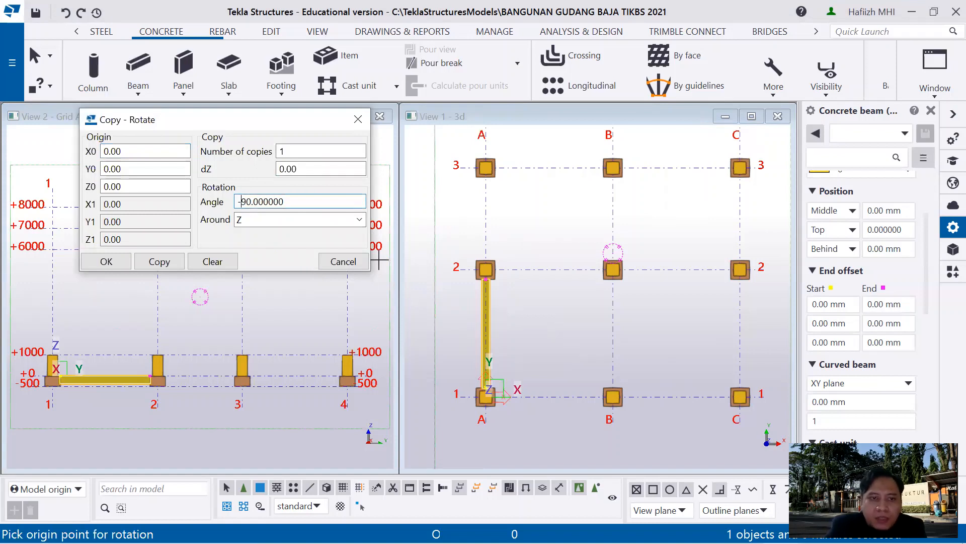
{"action": "left_click", "coordinate": [166, 265]}
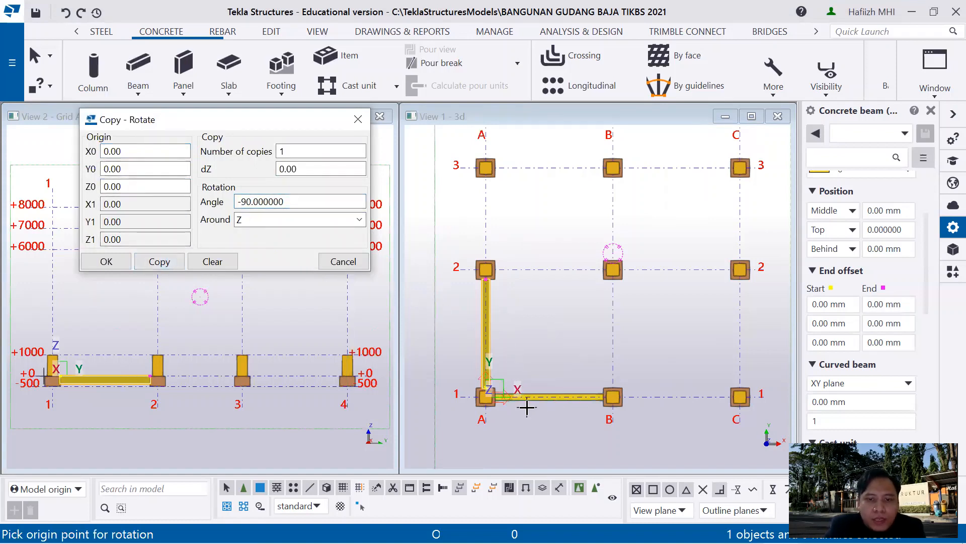
{"action": "scroll", "coordinate": [514, 401], "scroll_direction": "up", "scroll_amount": 5}
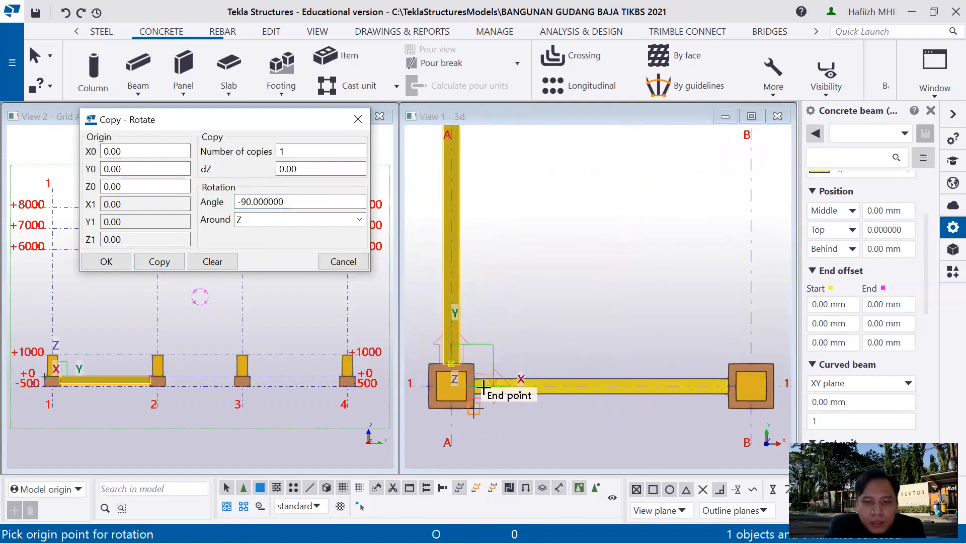
{"action": "scroll", "coordinate": [601, 287], "scroll_direction": "down", "scroll_amount": 1}
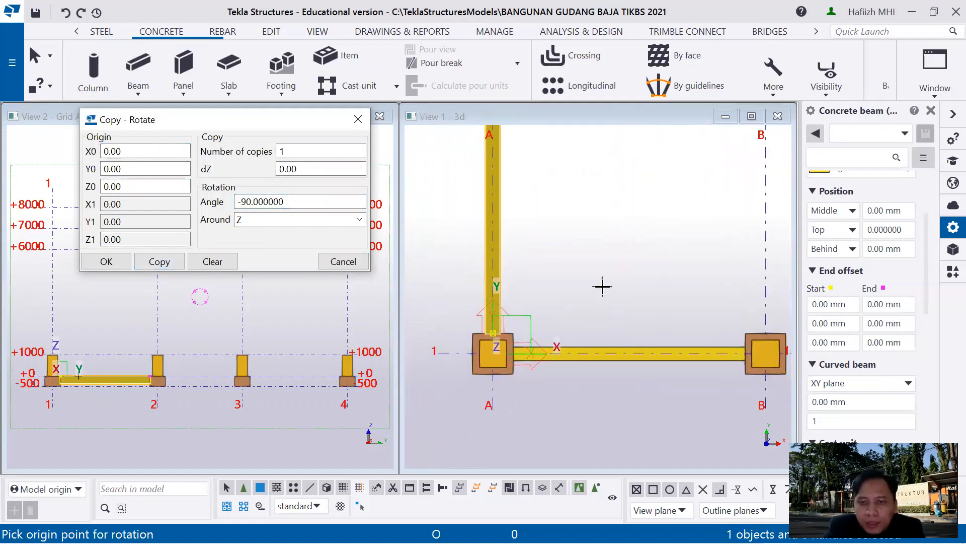
{"action": "key", "text": "Escape"}
{"action": "left_click", "coordinate": [602, 285]}
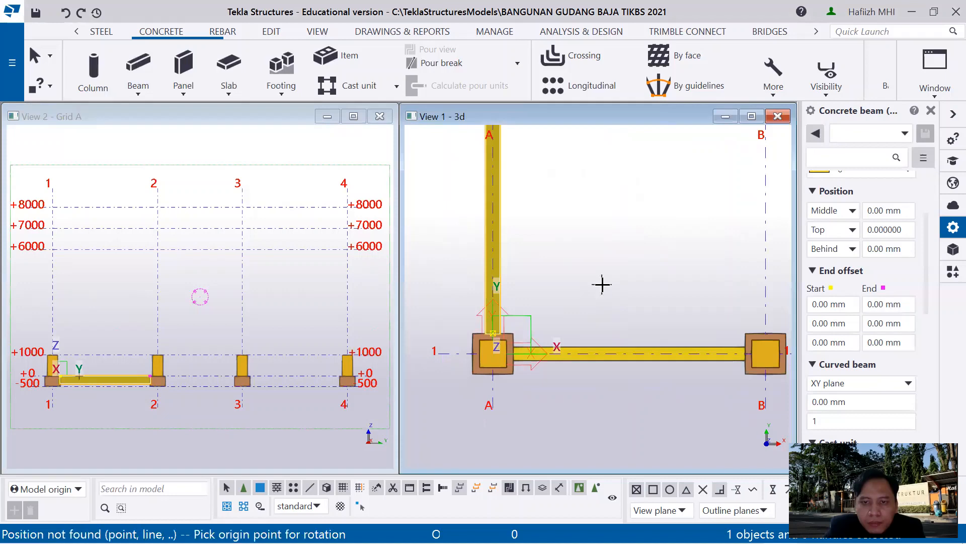
{"action": "key", "text": "Escape"}
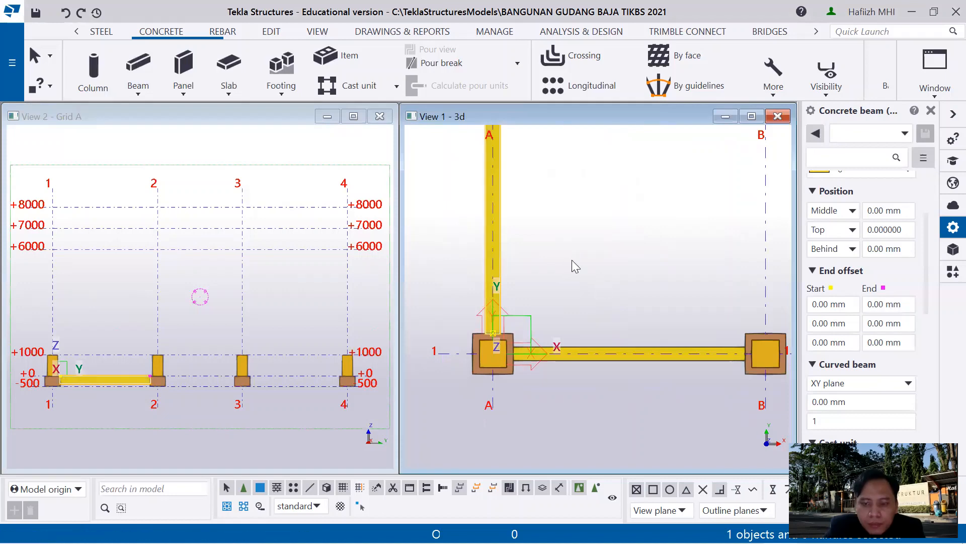
{"action": "key", "text": "ctrl+p"}
{"action": "scroll", "coordinate": [485, 371], "scroll_direction": "up", "scroll_amount": 5}
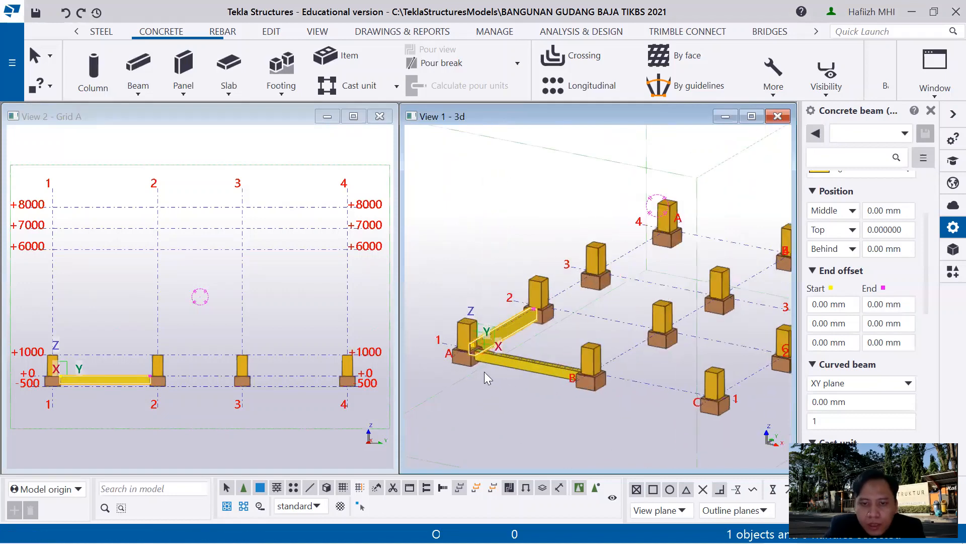
{"action": "scroll", "coordinate": [473, 365], "scroll_direction": "down", "scroll_amount": 5}
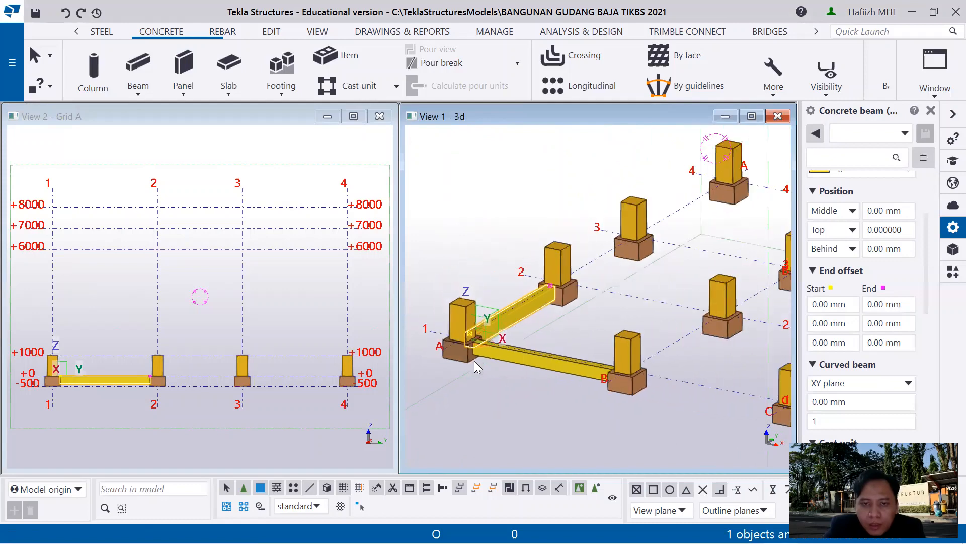
{"action": "key", "text": "ctrl+p"}
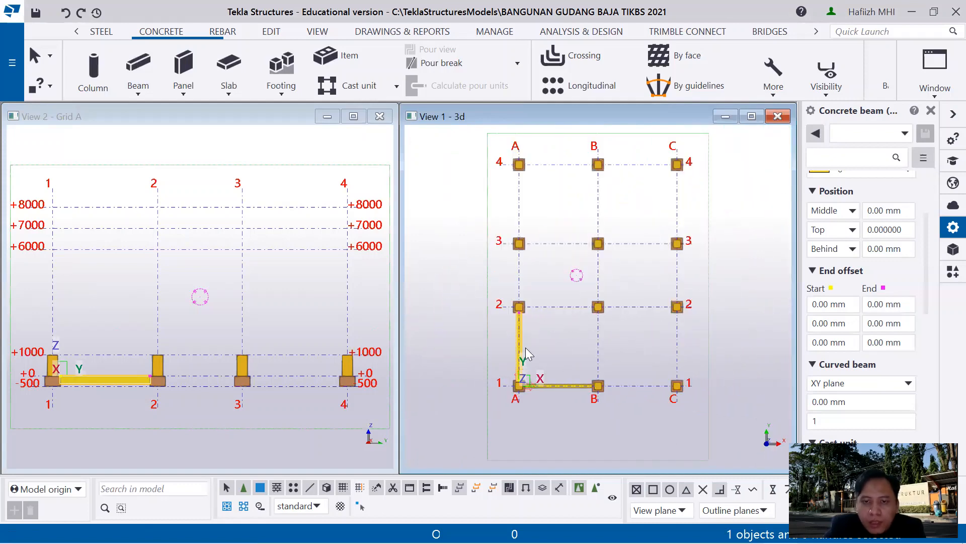
- Try to copy the grid A tie beam rotated -90° around Z with origin Y0 5000
{"action": "scroll", "coordinate": [533, 327], "scroll_direction": "up", "scroll_amount": 3}
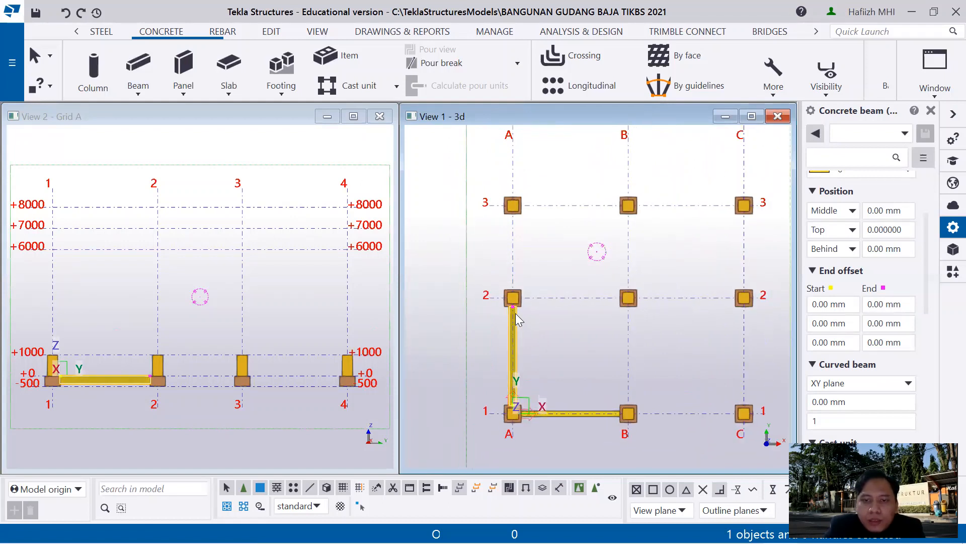
{"action": "scroll", "coordinate": [522, 317], "scroll_direction": "up", "scroll_amount": 3}
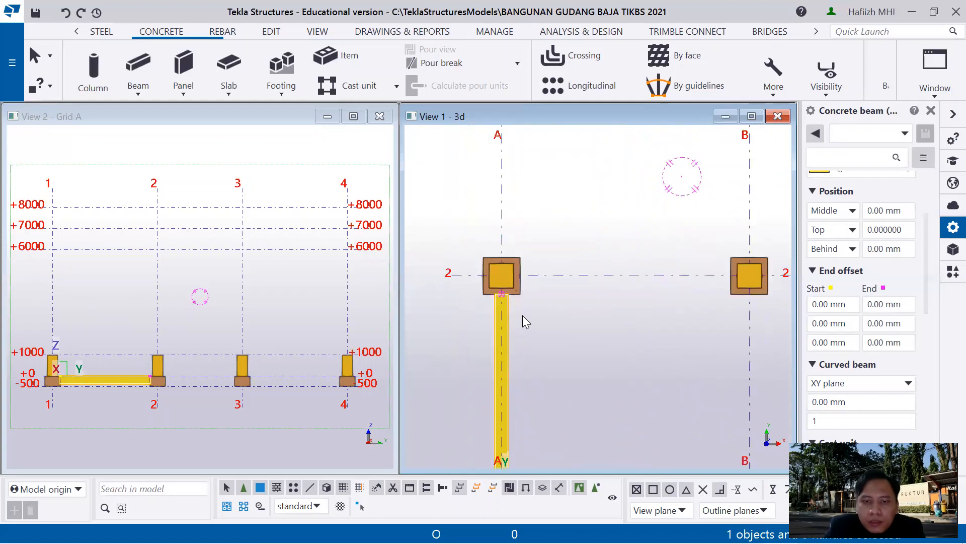
{"action": "left_click", "coordinate": [540, 304]}
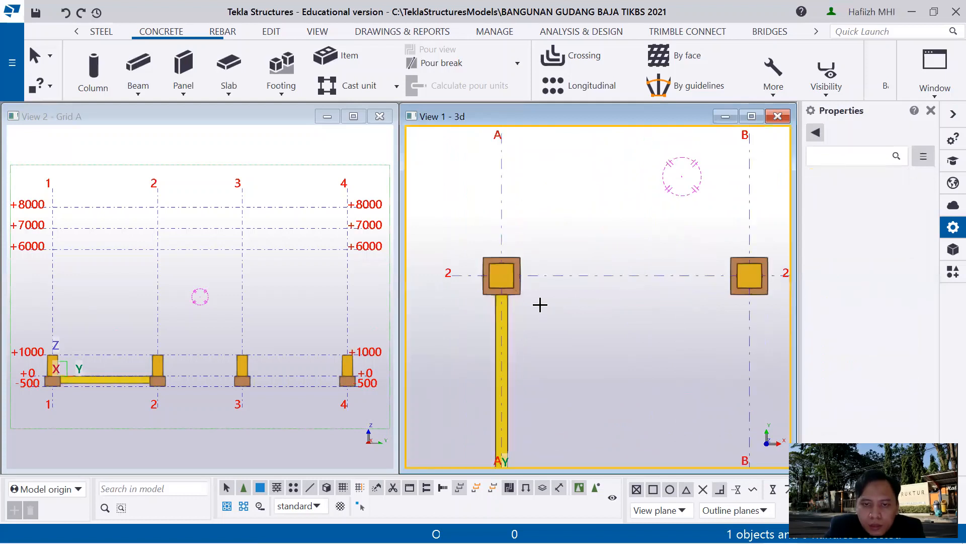
{"action": "left_click", "coordinate": [508, 304]}
{"action": "right_click", "coordinate": [507, 304]}
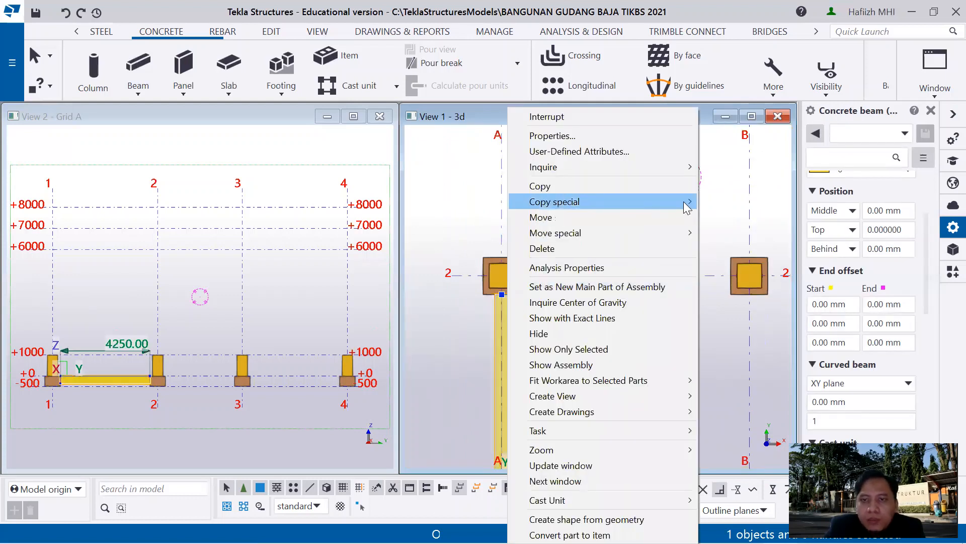
{"action": "mouse_move", "coordinate": [683, 201]}
{"action": "left_click", "coordinate": [725, 217]}
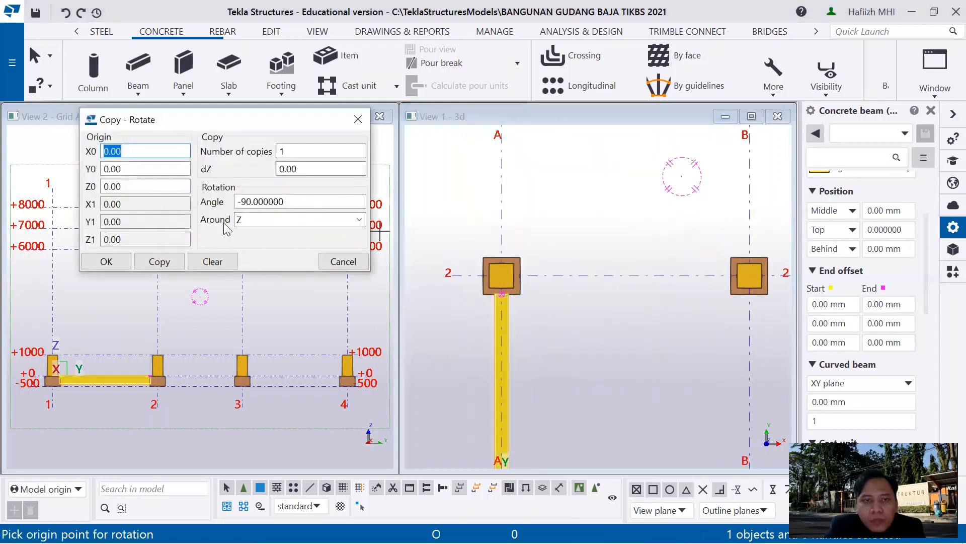
{"action": "double_click", "coordinate": [134, 170]}
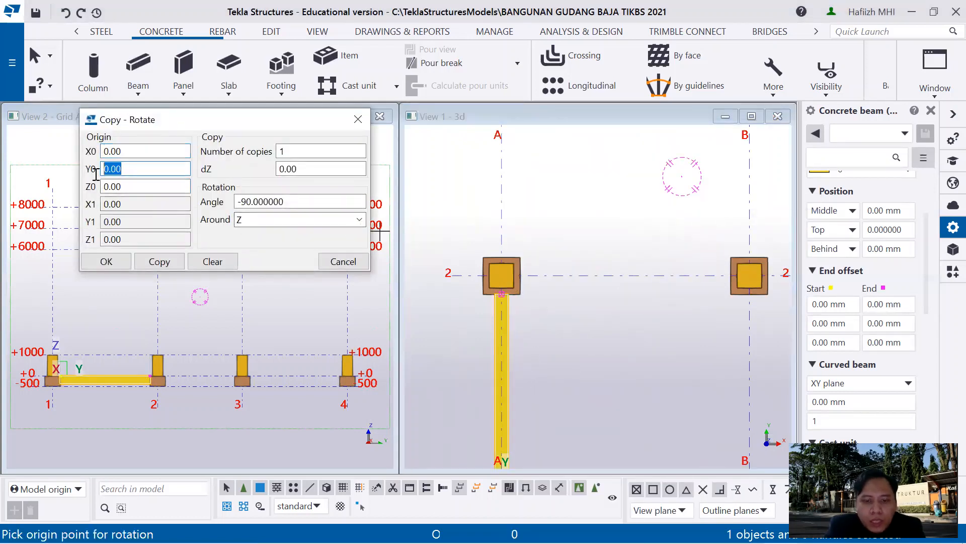
{"action": "type", "text": "5000"}
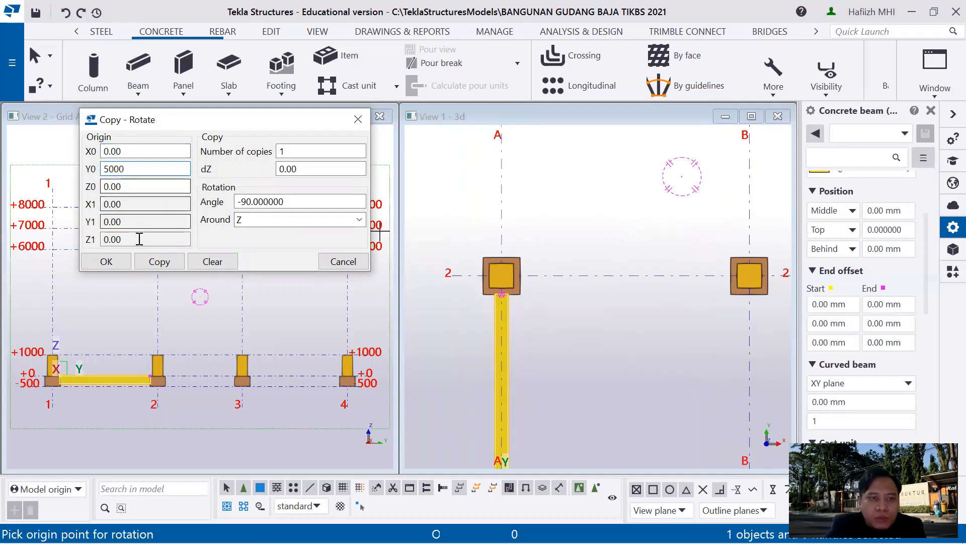
{"action": "left_click", "coordinate": [159, 261]}
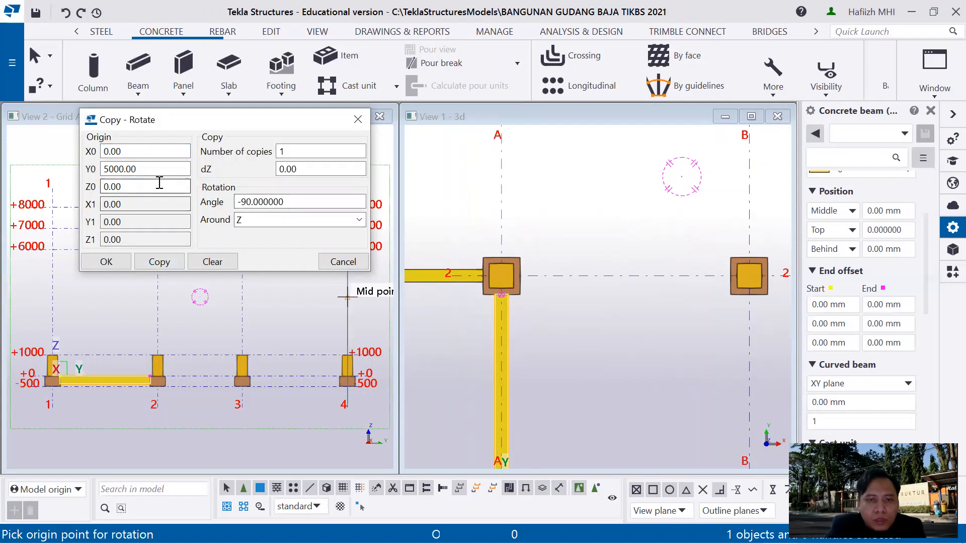
- Try another -90° rotated copy of the grid A tie beam with origin Y0 -5000
{"action": "left_click", "coordinate": [104, 169]}
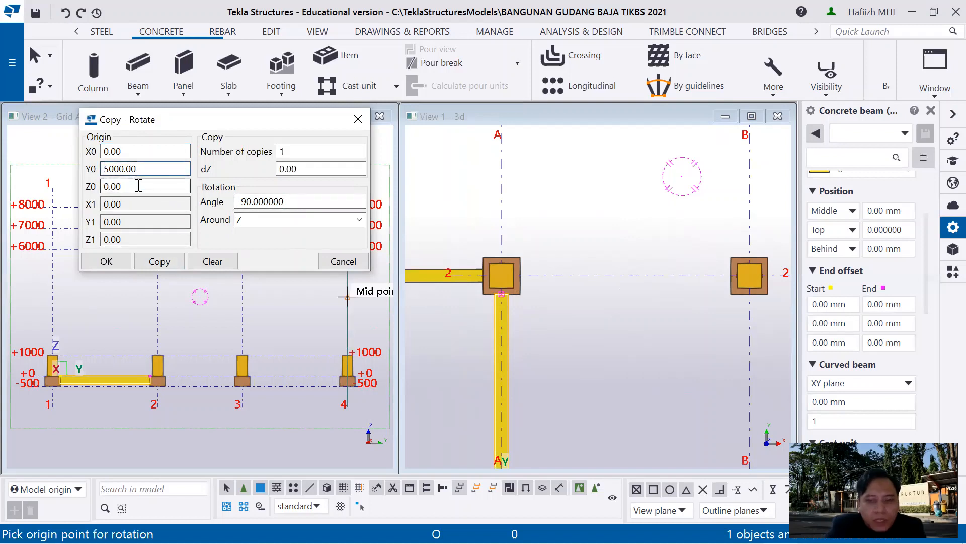
{"action": "type", "text": "-"}
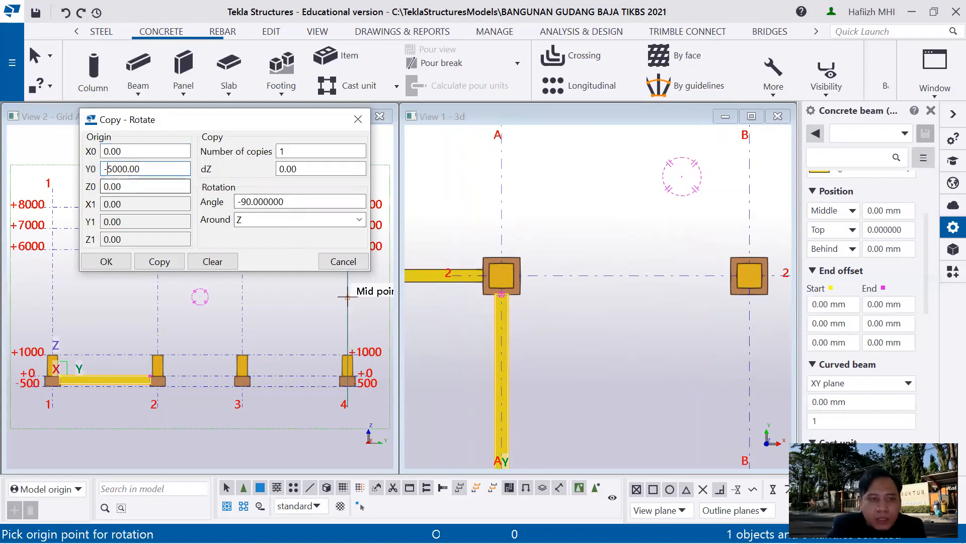
{"action": "left_click", "coordinate": [159, 261]}
{"action": "left_click", "coordinate": [443, 298]}
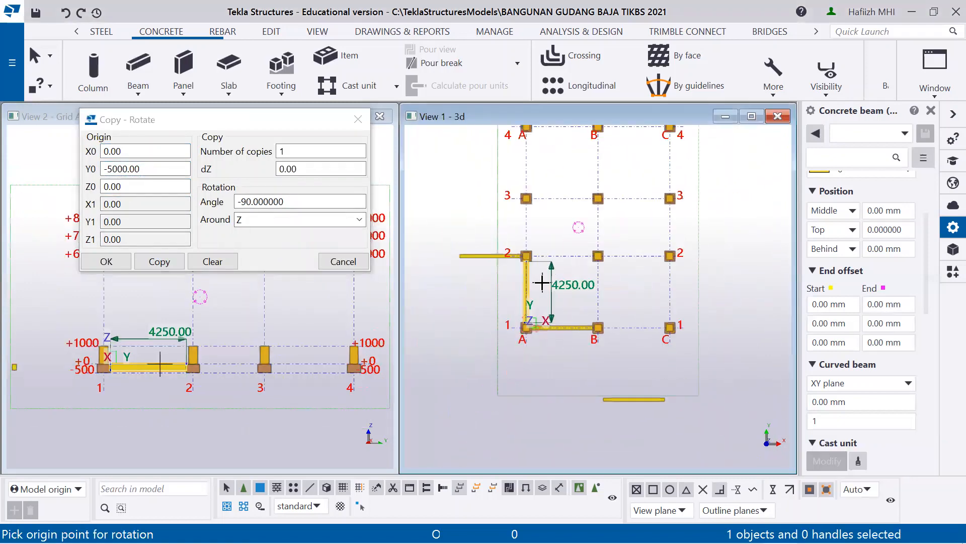
- End the rotate copying and undo the two trial beam copies, keeping the tie beam on grid 1
{"action": "left_click", "coordinate": [347, 261]}
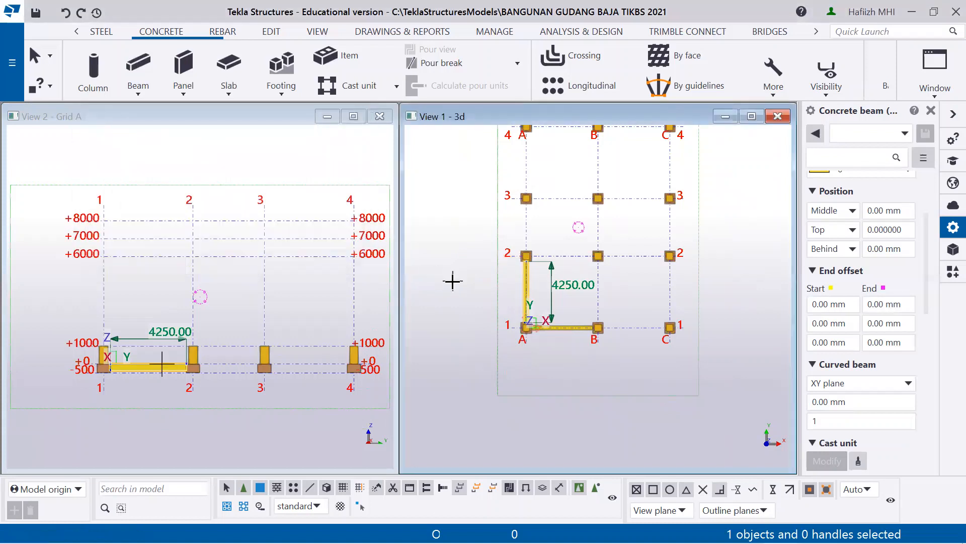
{"action": "key", "text": "ctrl+z"}
{"action": "right_click", "coordinate": [518, 330]}
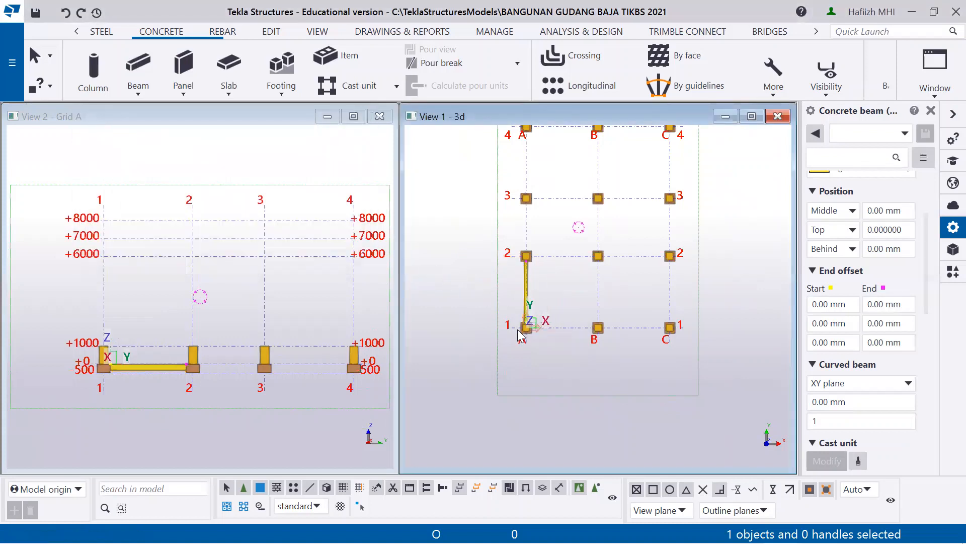
{"action": "key", "text": "ctrl+y"}
- Copy the grid A tie beam linearly with dX 5000 and 2 copies, onto grids B and C
{"action": "scroll", "coordinate": [521, 325], "scroll_direction": "up", "scroll_amount": 5}
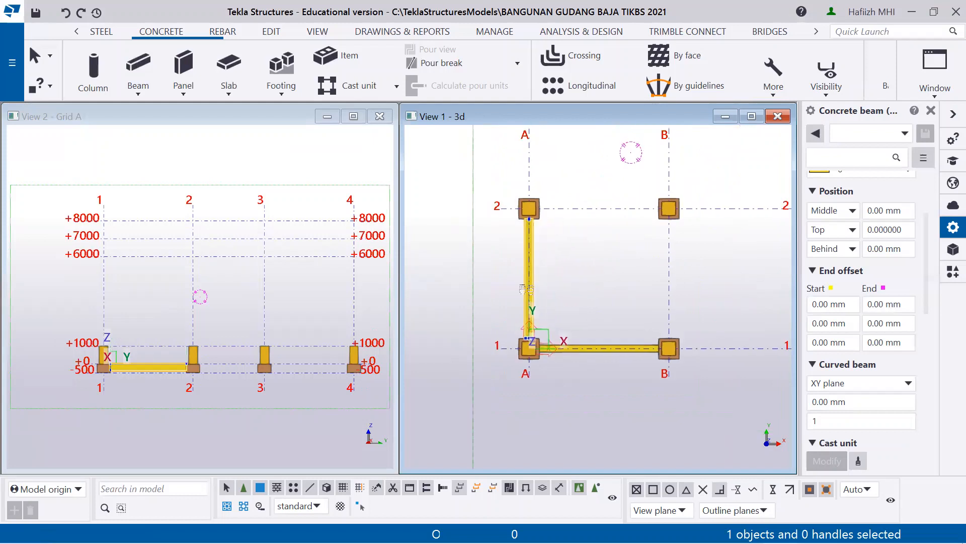
{"action": "scroll", "coordinate": [518, 255], "scroll_direction": "up", "scroll_amount": 2}
{"action": "scroll", "coordinate": [491, 249], "scroll_direction": "up", "scroll_amount": 1}
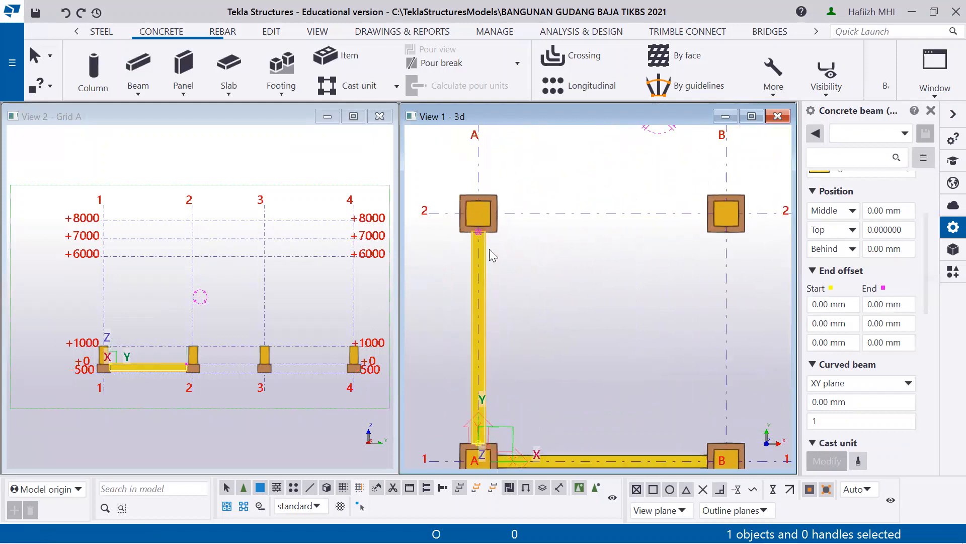
{"action": "scroll", "coordinate": [510, 257], "scroll_direction": "down", "scroll_amount": 1}
{"action": "middle_click_drag", "start_coordinate": [510, 258], "coordinate": [506, 254]}
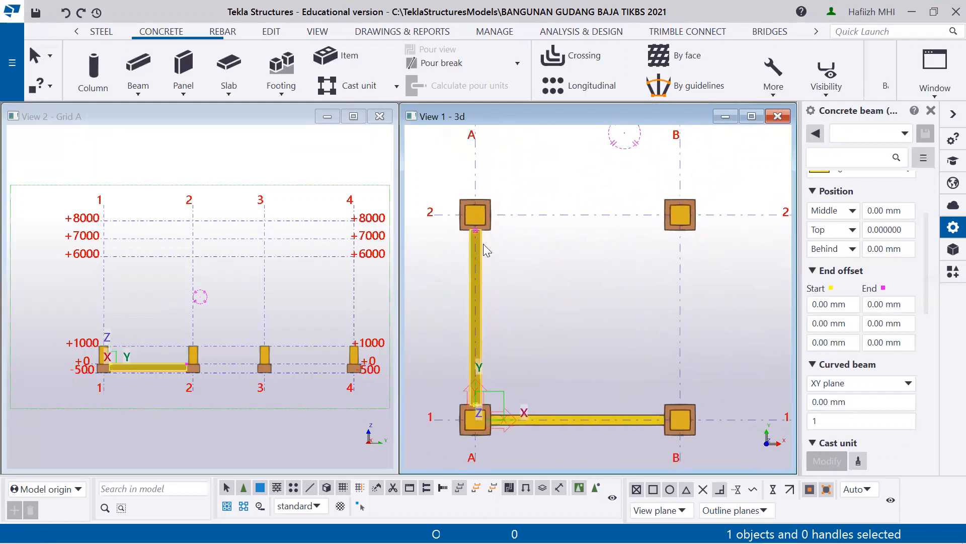
{"action": "right_click", "coordinate": [481, 280]}
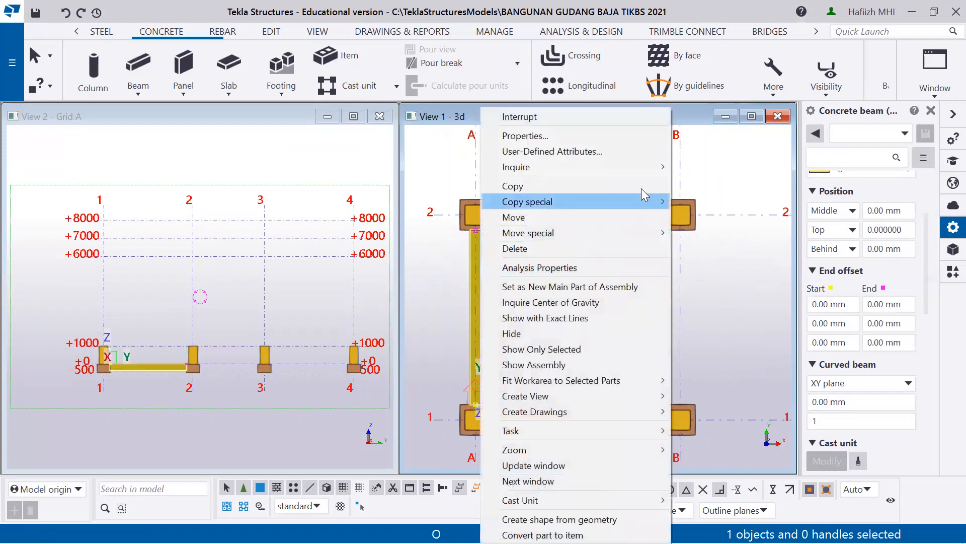
{"action": "left_click", "coordinate": [695, 203]}
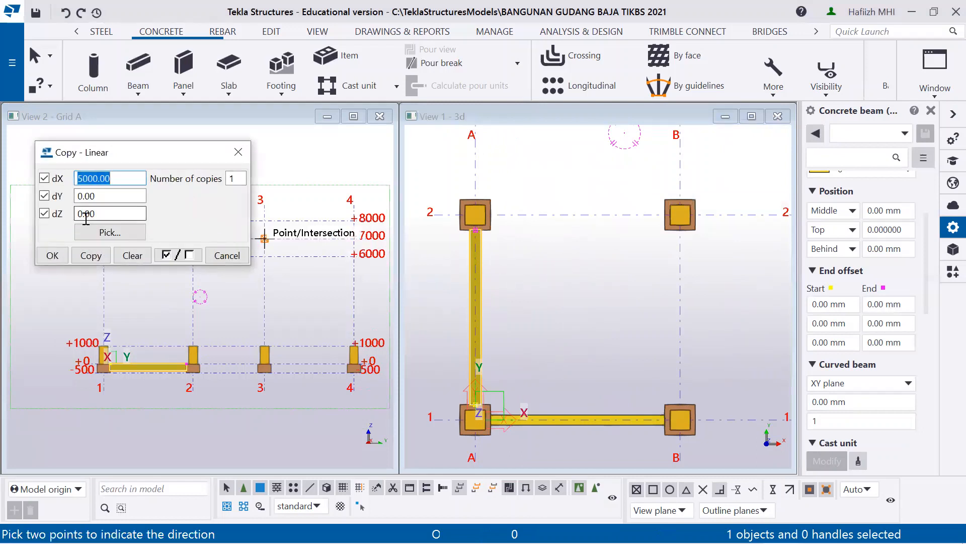
{"action": "double_click", "coordinate": [231, 178]}
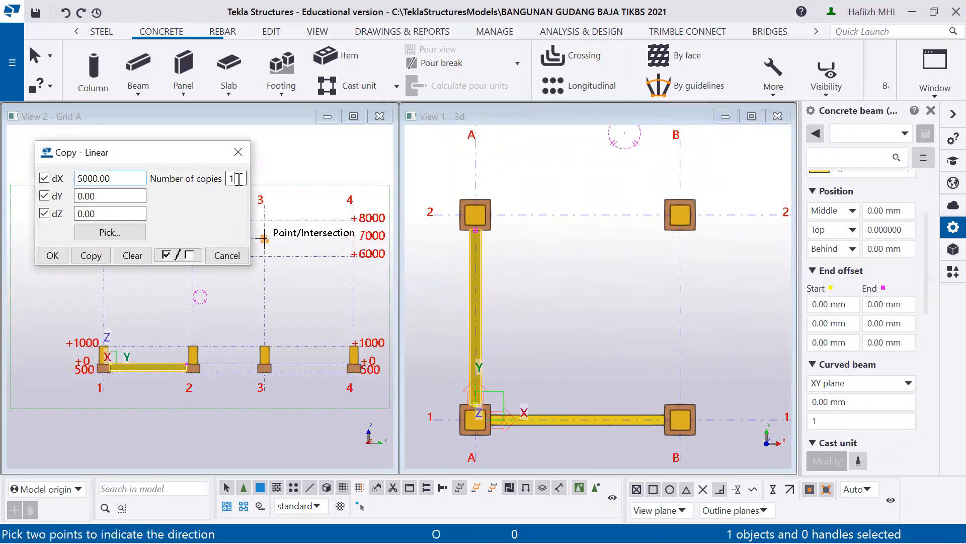
{"action": "left_click", "coordinate": [91, 256]}
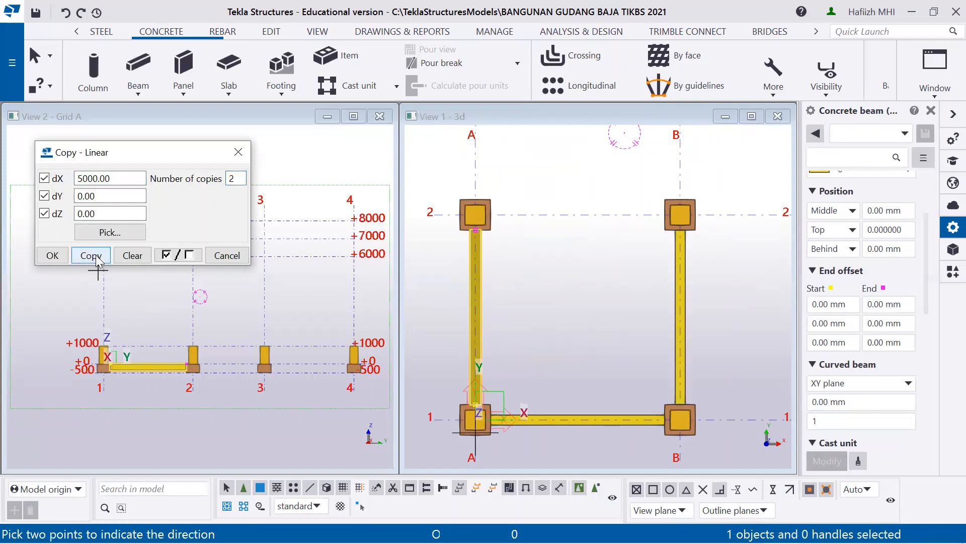
{"action": "scroll", "coordinate": [503, 319], "scroll_direction": "down", "scroll_amount": 3}
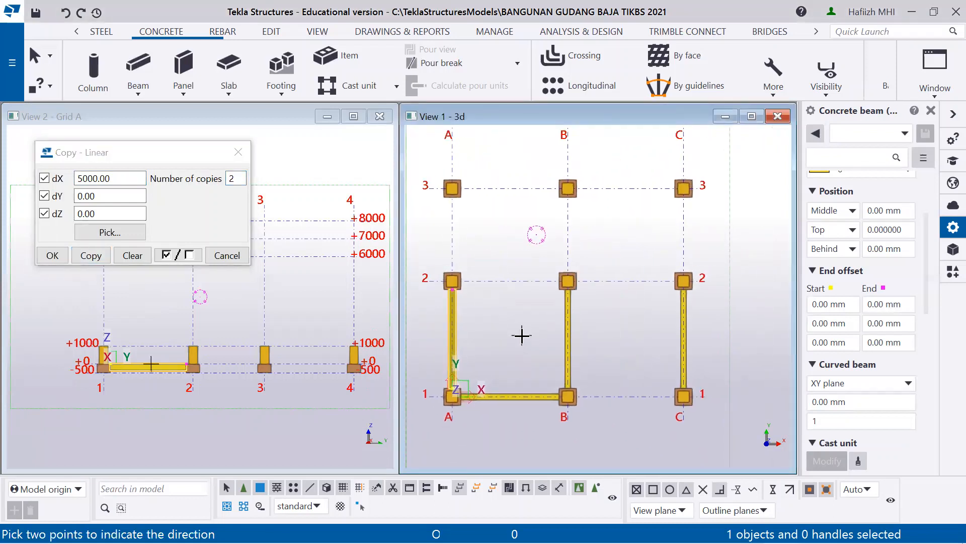
{"action": "middle_click_drag", "start_coordinate": [520, 334], "coordinate": [557, 349]}
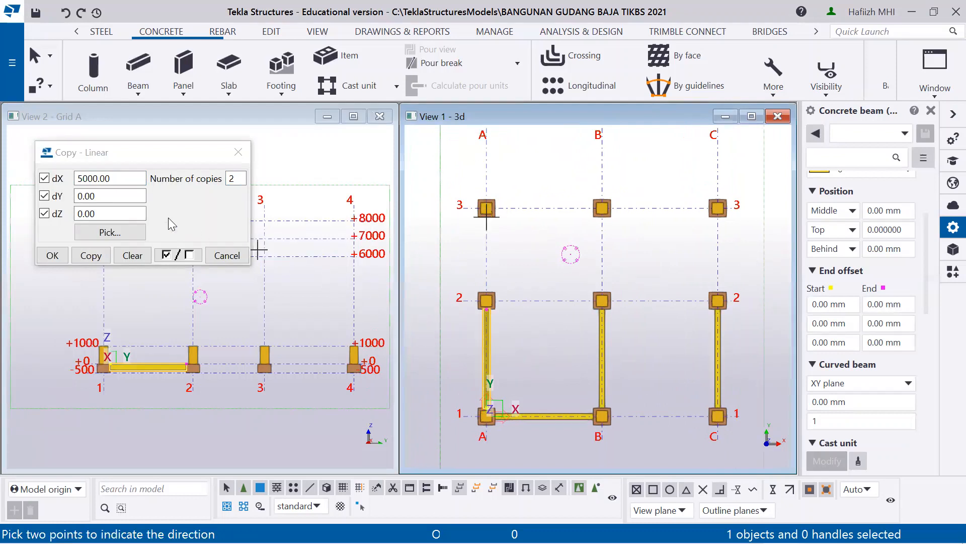
{"action": "left_click_drag", "start_coordinate": [100, 196], "coordinate": [70, 194]}
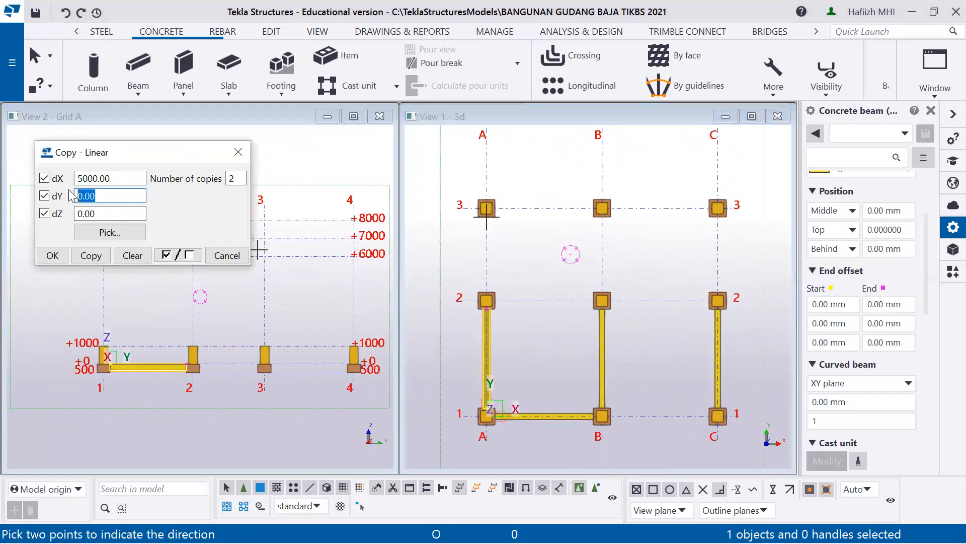
{"action": "type", "text": "5000"}
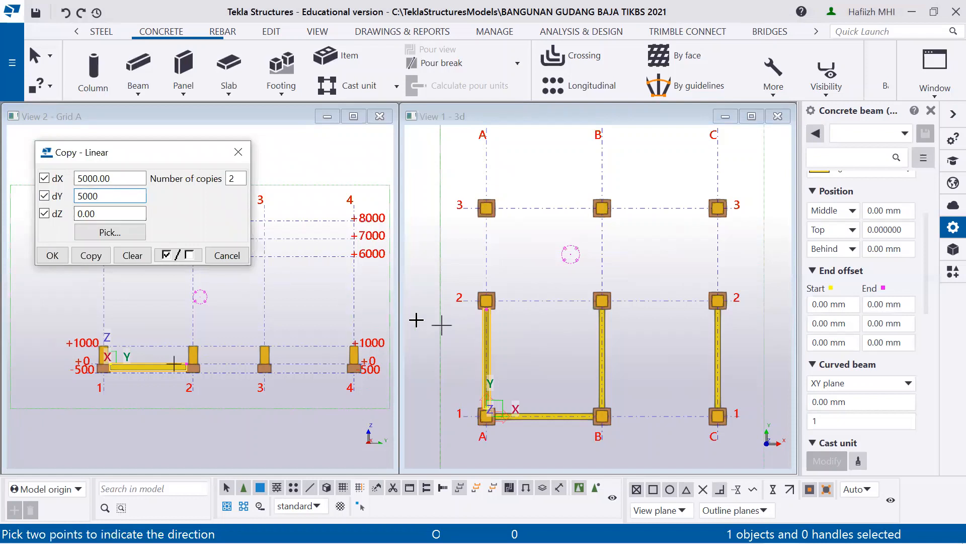
{"action": "left_click_drag", "start_coordinate": [99, 197], "coordinate": [74, 196]}
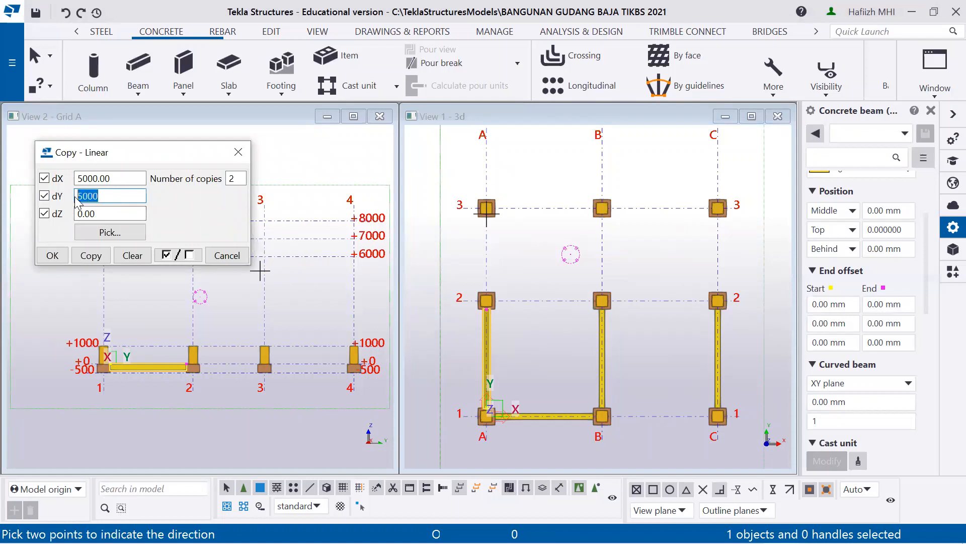
{"action": "type", "text": "40"}
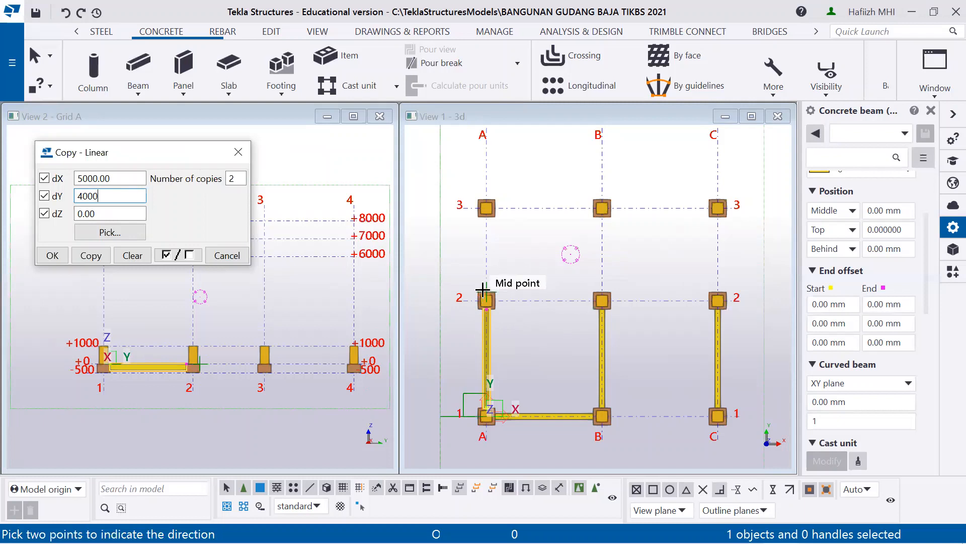
{"action": "key", "text": "Escape"}
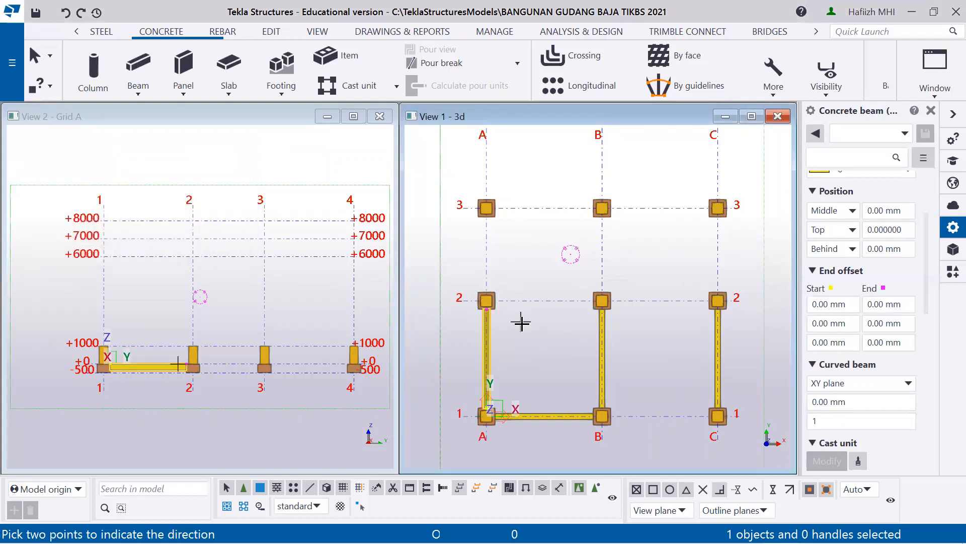
{"action": "key", "text": "Escape"}
{"action": "scroll", "coordinate": [496, 321], "scroll_direction": "up", "scroll_amount": 1}
{"action": "scroll", "coordinate": [497, 314], "scroll_direction": "up", "scroll_amount": 1}
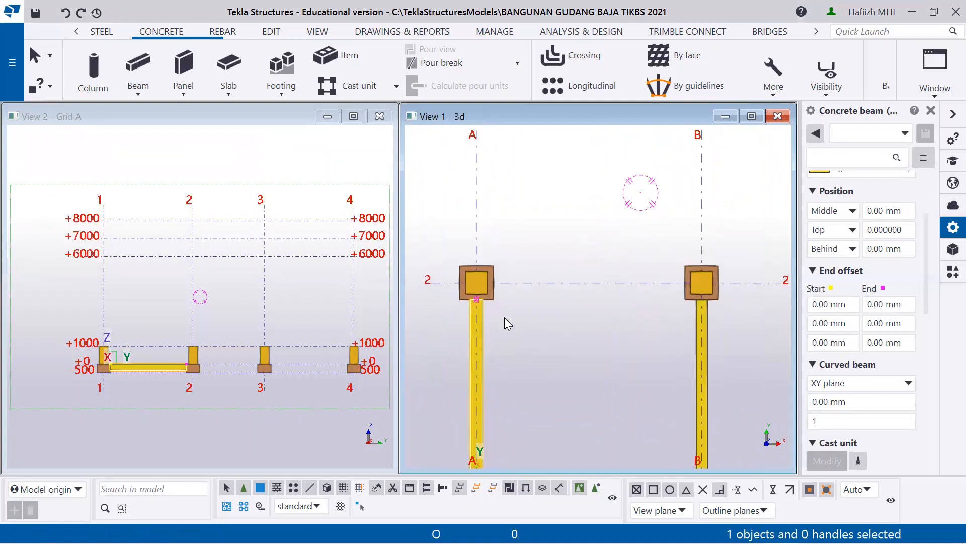
{"action": "left_click", "coordinate": [521, 325]}
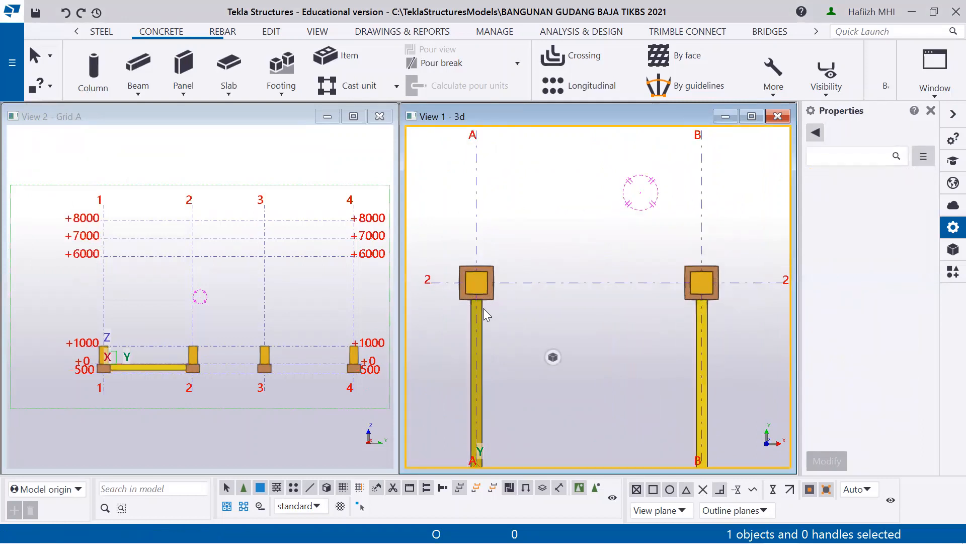
{"action": "mouse_move", "coordinate": [781, 529]}
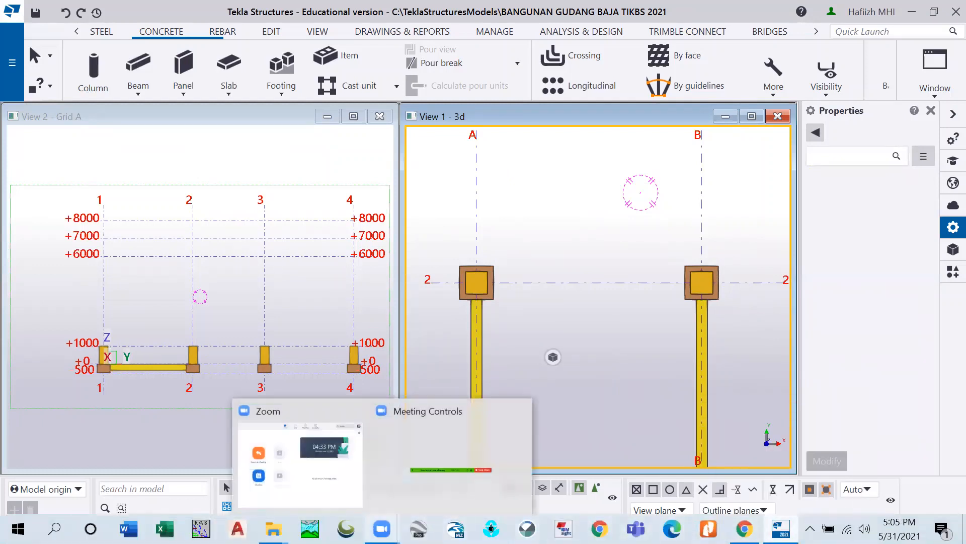
{"action": "left_click", "coordinate": [391, 482]}
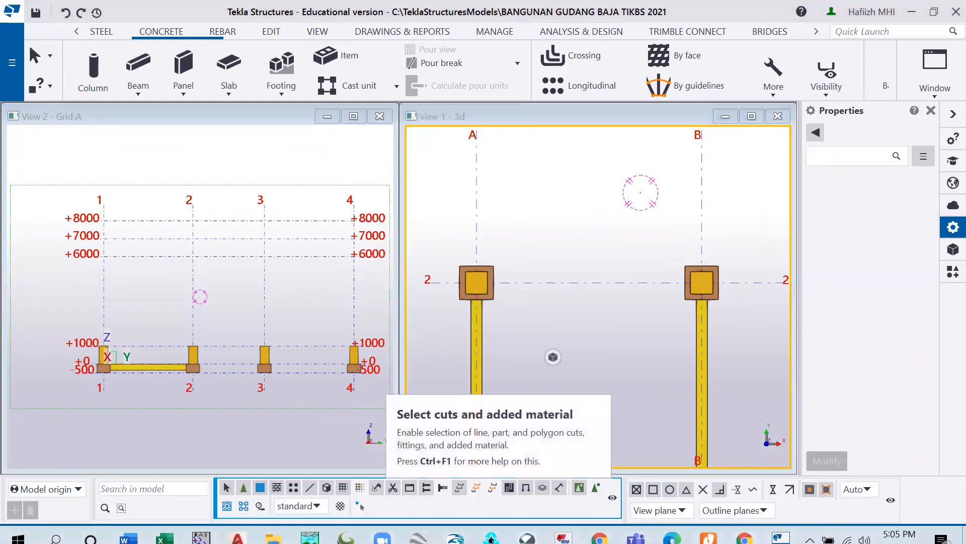
{"action": "mouse_move", "coordinate": [382, 529]}
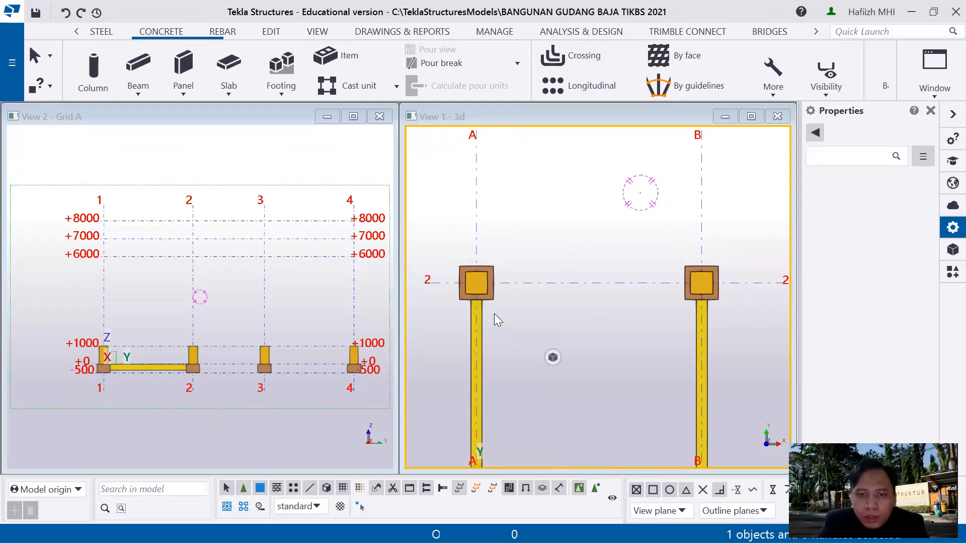
- Copy the grid A tie beam between grids 1 and 2 from origin A-1 to grid intersections A-2, B-2 and C-2
{"action": "scroll", "coordinate": [494, 313], "scroll_direction": "down", "scroll_amount": 2}
{"action": "middle_click_drag", "start_coordinate": [494, 313], "coordinate": [456, 324]}
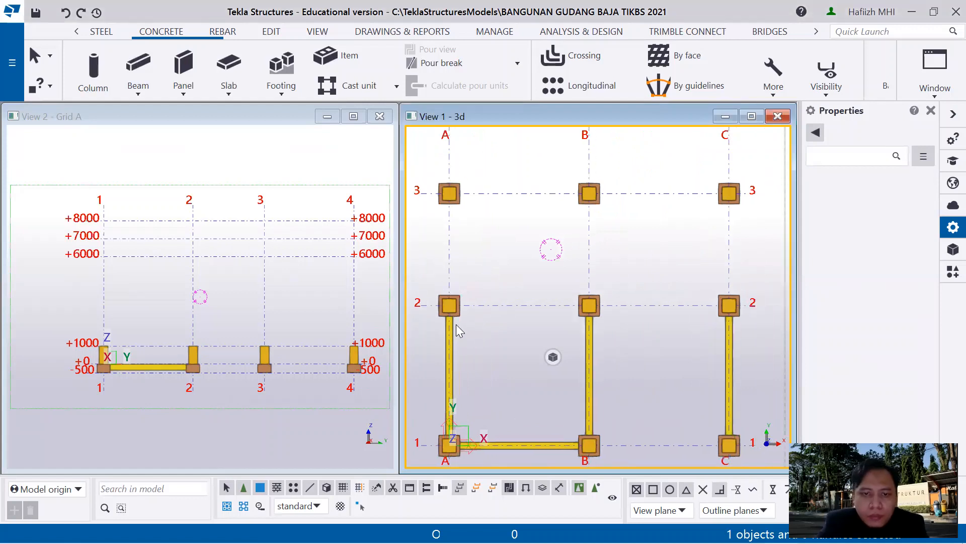
{"action": "left_click", "coordinate": [451, 324]}
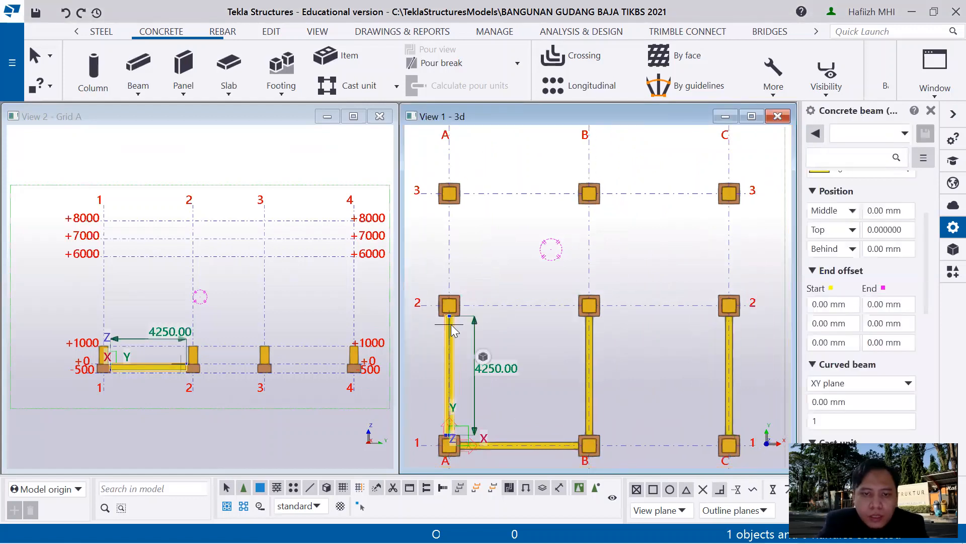
{"action": "middle_click_drag", "start_coordinate": [469, 373], "coordinate": [521, 314]}
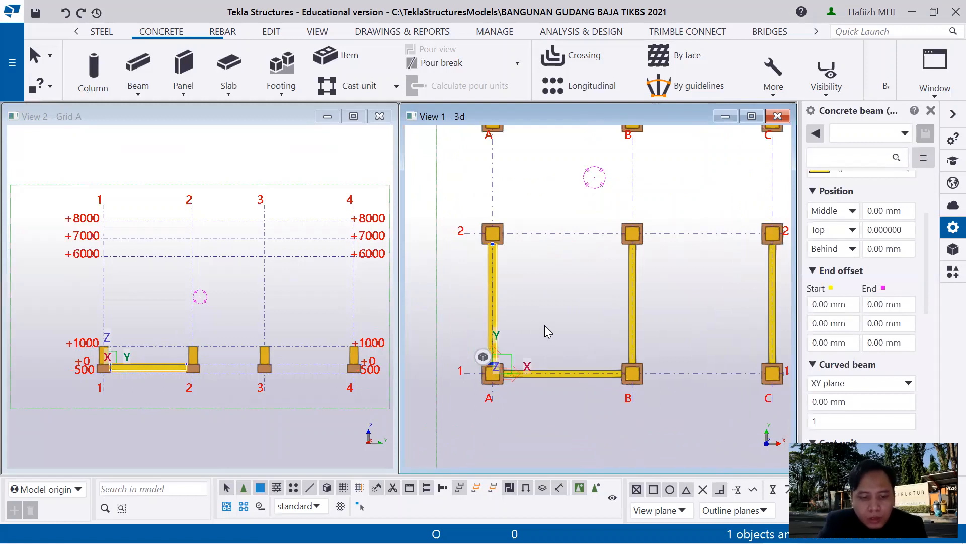
{"action": "key", "text": "ctrl+c"}
{"action": "scroll", "coordinate": [490, 372], "scroll_direction": "up", "scroll_amount": 2}
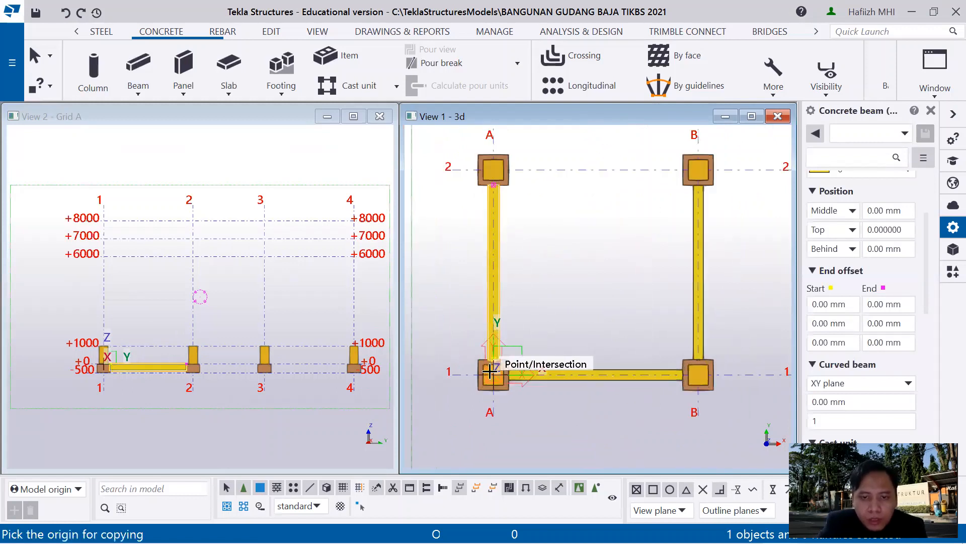
{"action": "scroll", "coordinate": [491, 371], "scroll_direction": "up", "scroll_amount": 2}
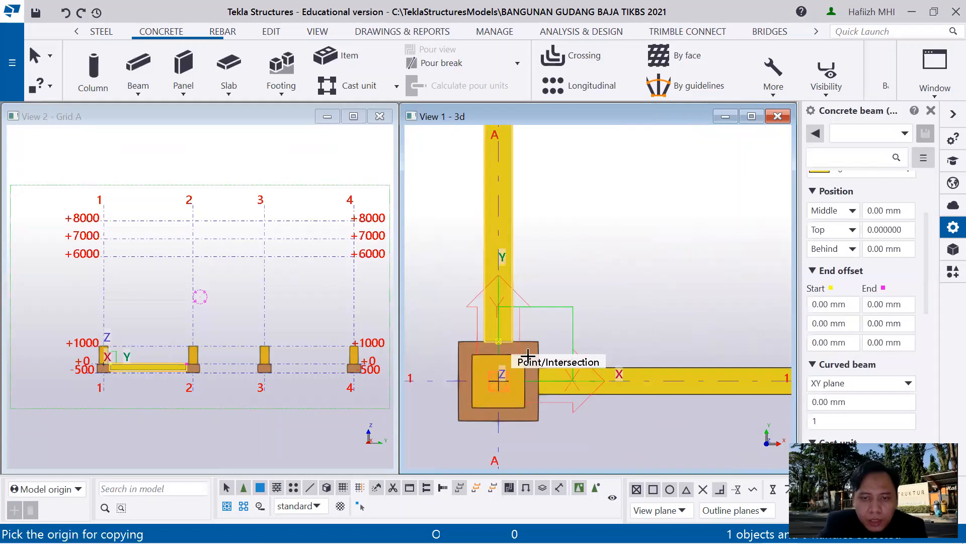
{"action": "left_click", "coordinate": [528, 355]}
{"action": "scroll", "coordinate": [576, 263], "scroll_direction": "down", "scroll_amount": 2}
{"action": "middle_click_drag", "start_coordinate": [576, 264], "coordinate": [552, 123]}
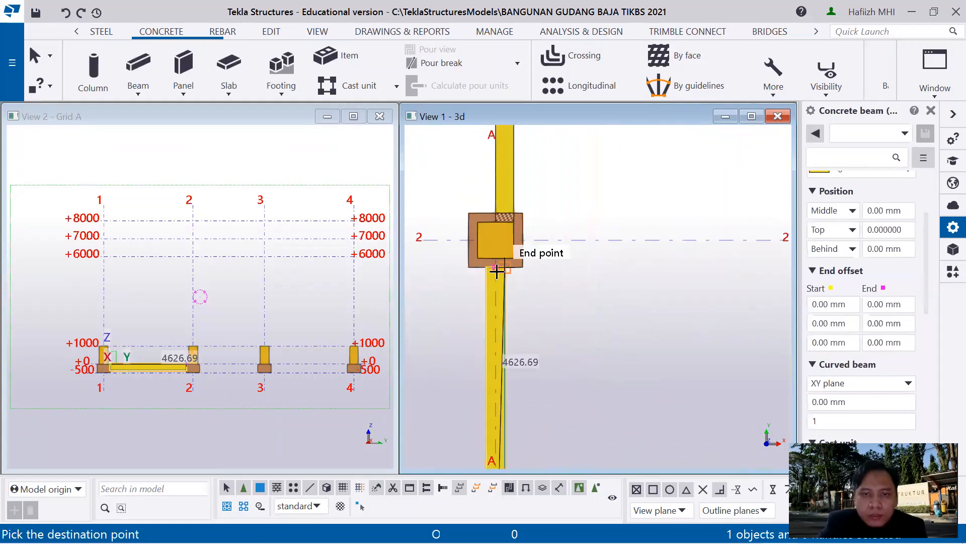
{"action": "scroll", "coordinate": [588, 291], "scroll_direction": "down", "scroll_amount": 2}
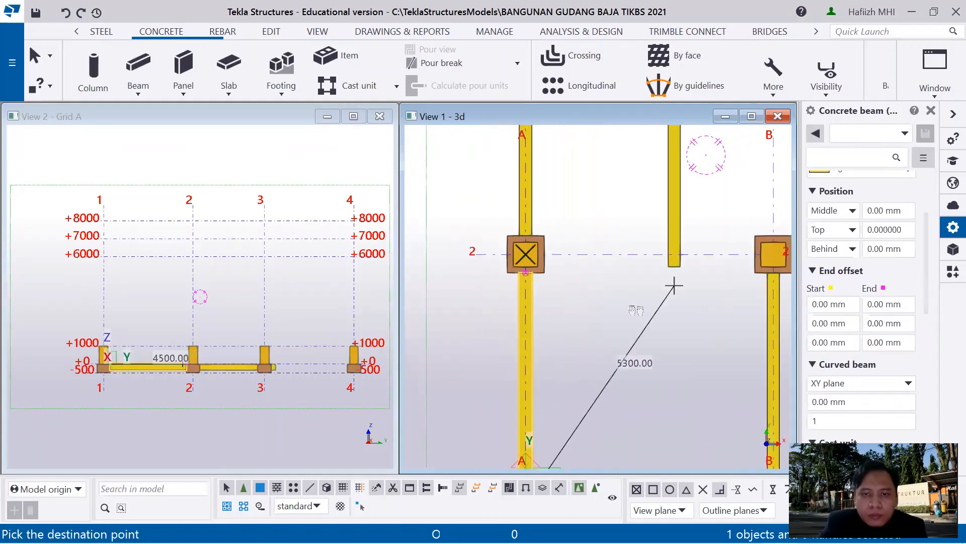
{"action": "middle_click_drag", "start_coordinate": [674, 285], "coordinate": [596, 323]}
{"action": "middle_click_drag", "start_coordinate": [690, 339], "coordinate": [493, 355]}
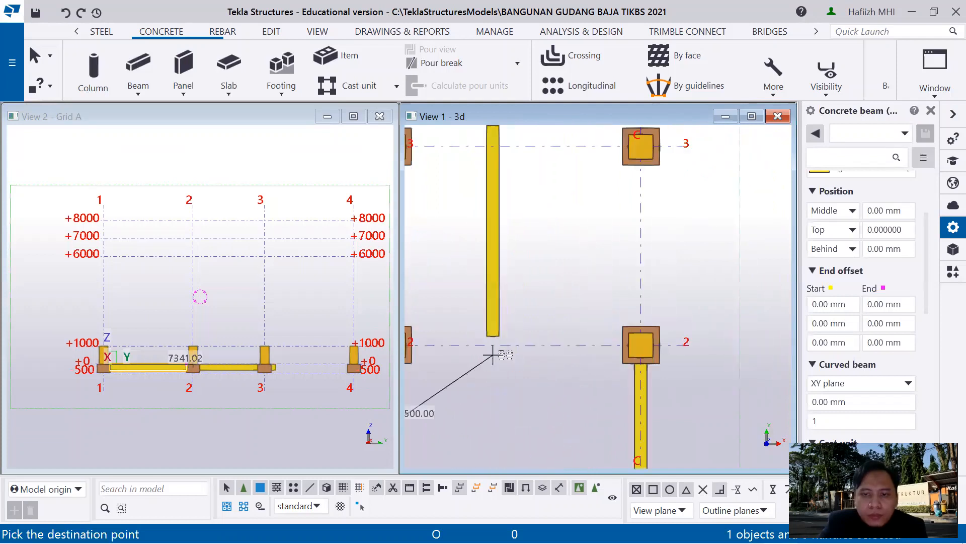
{"action": "left_click", "coordinate": [639, 345]}
- Place further copies of the grid A tie beam at intersections C-3, B-3 and A-3, and end the copying
{"action": "scroll", "coordinate": [580, 340], "scroll_direction": "down", "scroll_amount": 1}
{"action": "middle_click_drag", "start_coordinate": [626, 208], "coordinate": [641, 360]}
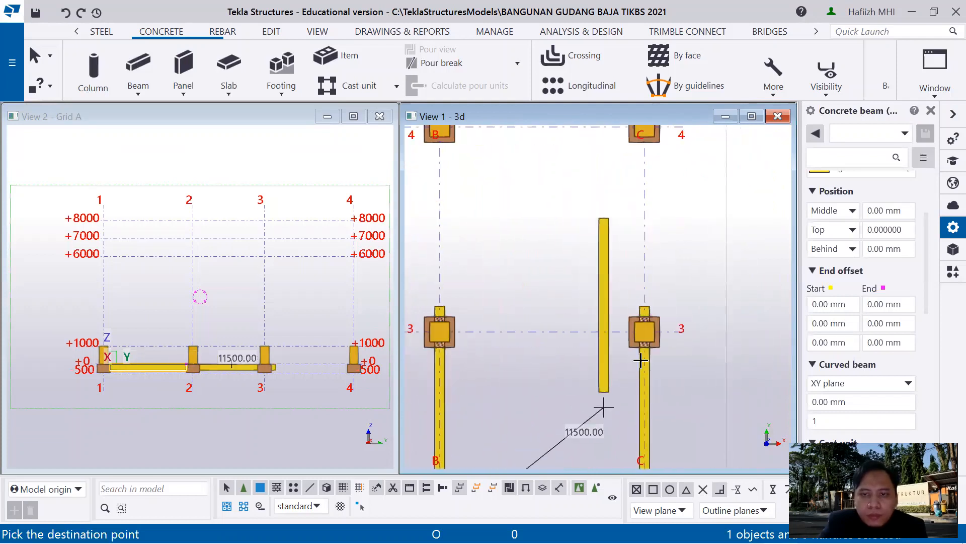
{"action": "left_click", "coordinate": [643, 331]}
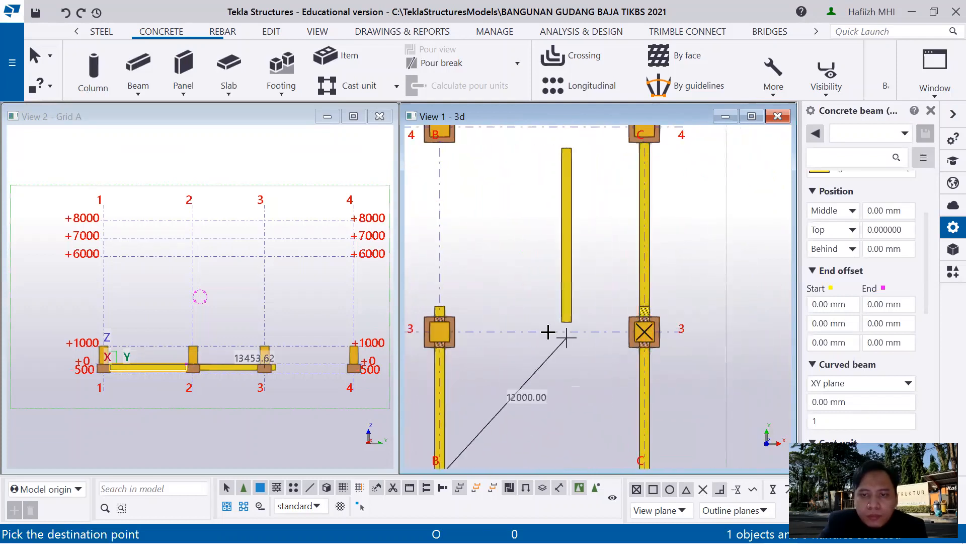
{"action": "middle_click_drag", "start_coordinate": [548, 331], "coordinate": [632, 345]}
{"action": "left_click", "coordinate": [597, 350]}
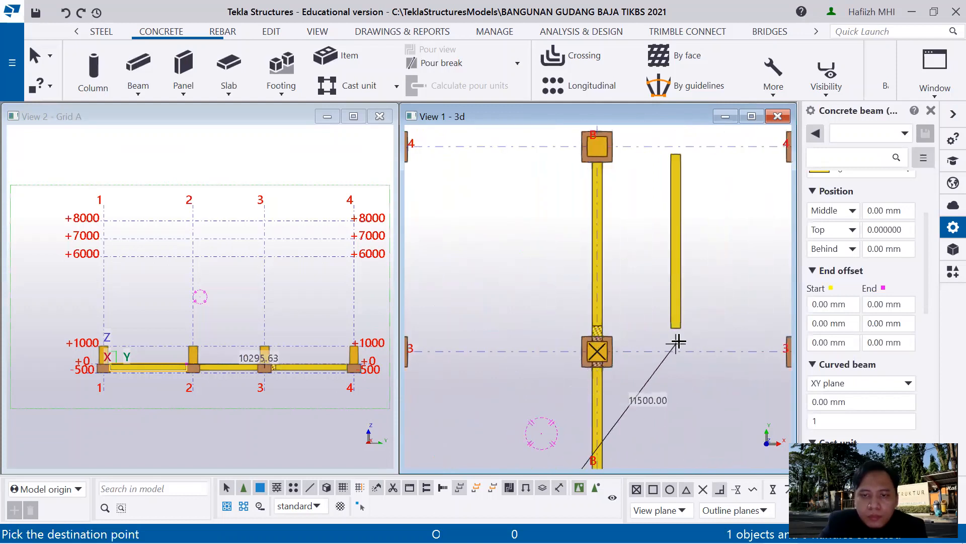
{"action": "middle_click_drag", "start_coordinate": [438, 374], "coordinate": [570, 341]}
{"action": "left_click", "coordinate": [523, 317]}
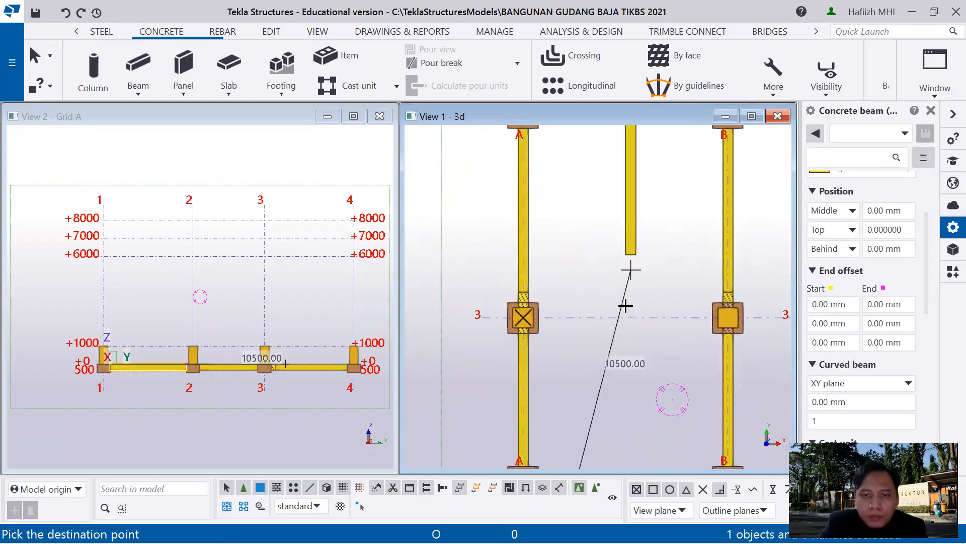
{"action": "middle_click_drag", "start_coordinate": [626, 306], "coordinate": [530, 204]}
{"action": "scroll", "coordinate": [603, 395], "scroll_direction": "down", "scroll_amount": 2}
{"action": "key", "text": "Escape"}
- Copy the grid 1 tie beam between grids A and B from origin A-1 to intersections B-1, B-2 and A-2
{"action": "scroll", "coordinate": [606, 408], "scroll_direction": "down", "scroll_amount": 1}
{"action": "scroll", "coordinate": [521, 377], "scroll_direction": "up", "scroll_amount": 5}
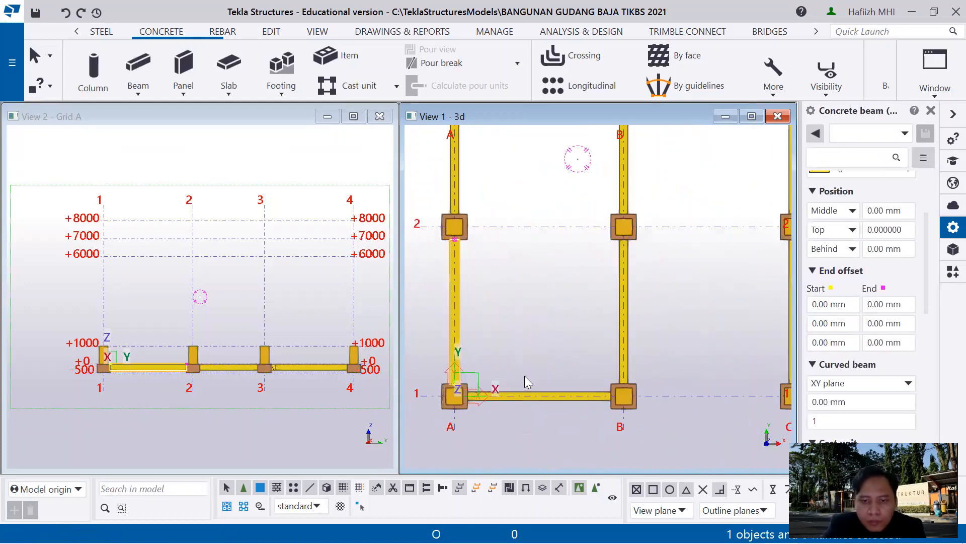
{"action": "scroll", "coordinate": [524, 375], "scroll_direction": "up", "scroll_amount": 1}
{"action": "left_click", "coordinate": [553, 394]}
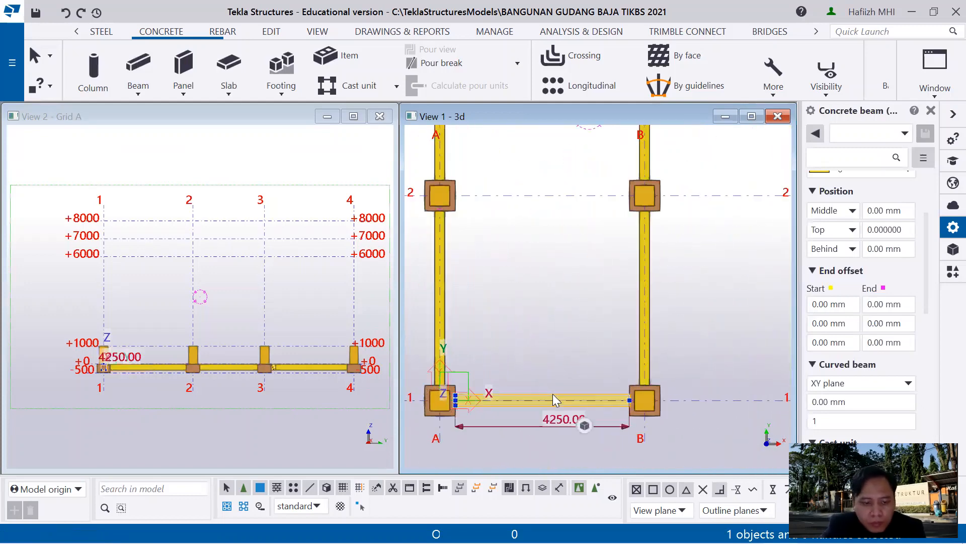
{"action": "key", "text": "ctrl+c"}
{"action": "left_click", "coordinate": [439, 400]}
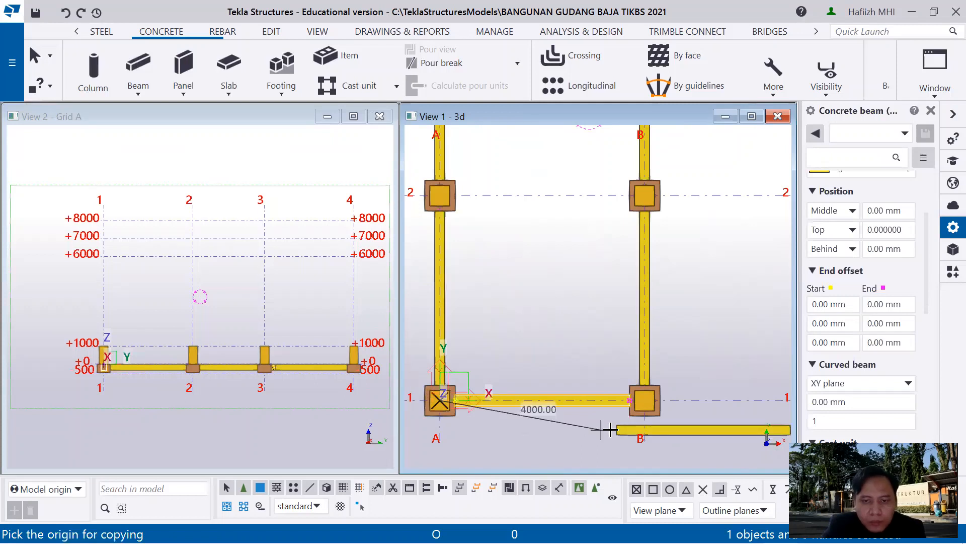
{"action": "left_click", "coordinate": [644, 400]}
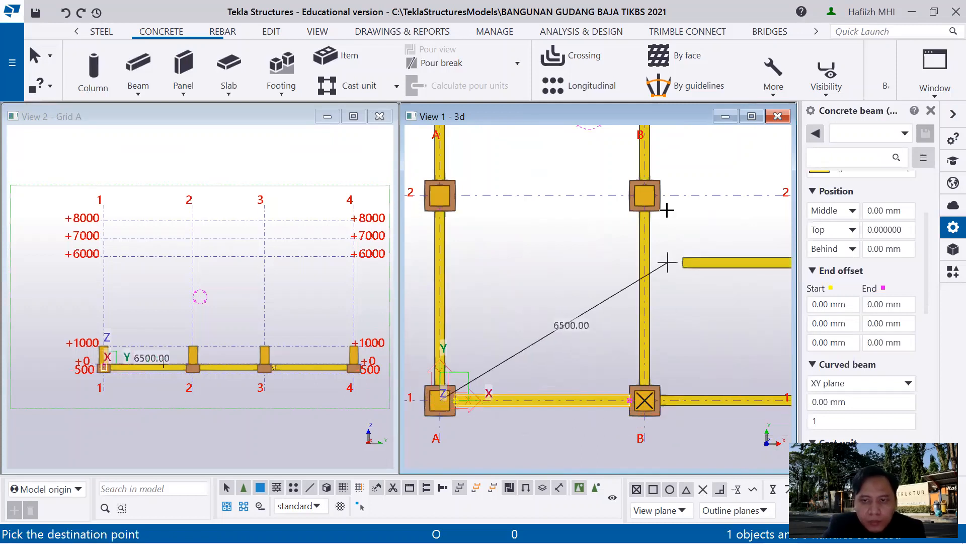
{"action": "left_click", "coordinate": [645, 194]}
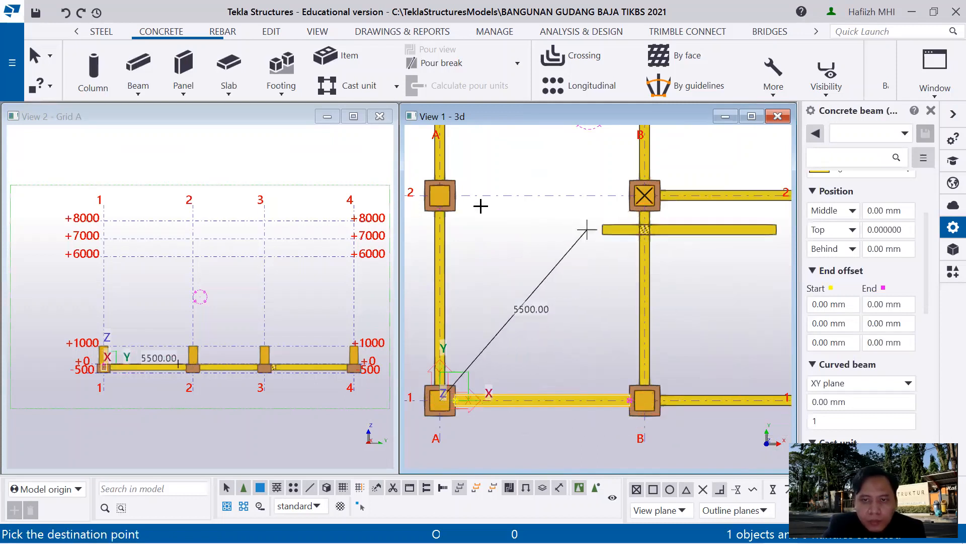
{"action": "left_click", "coordinate": [445, 196]}
- Place further copies of the grid 1 tie beam at intersections A-3, B-3, A-4 and B-4, and end the copying
{"action": "middle_click_drag", "start_coordinate": [526, 171], "coordinate": [511, 423]}
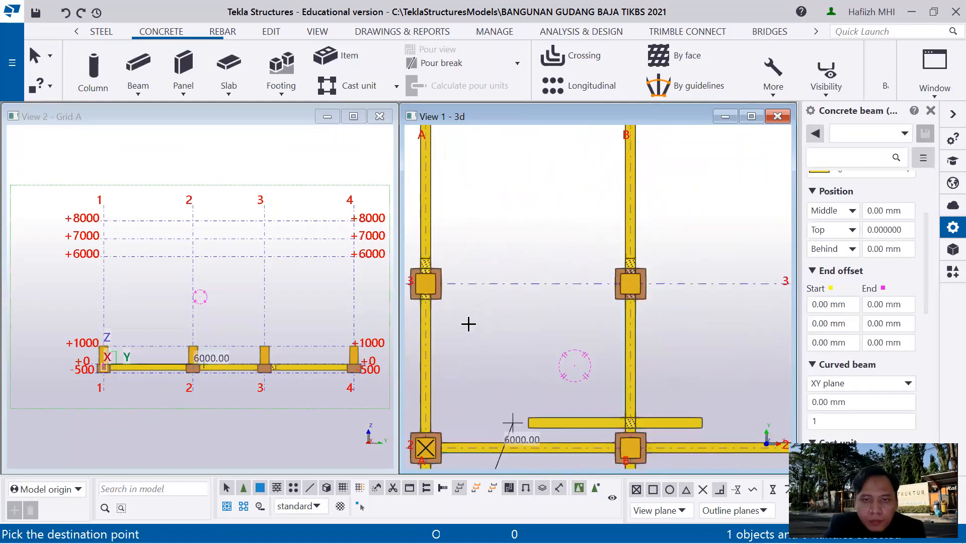
{"action": "left_click", "coordinate": [427, 282]}
{"action": "left_click", "coordinate": [631, 283]}
{"action": "middle_click_drag", "start_coordinate": [584, 211], "coordinate": [607, 423]}
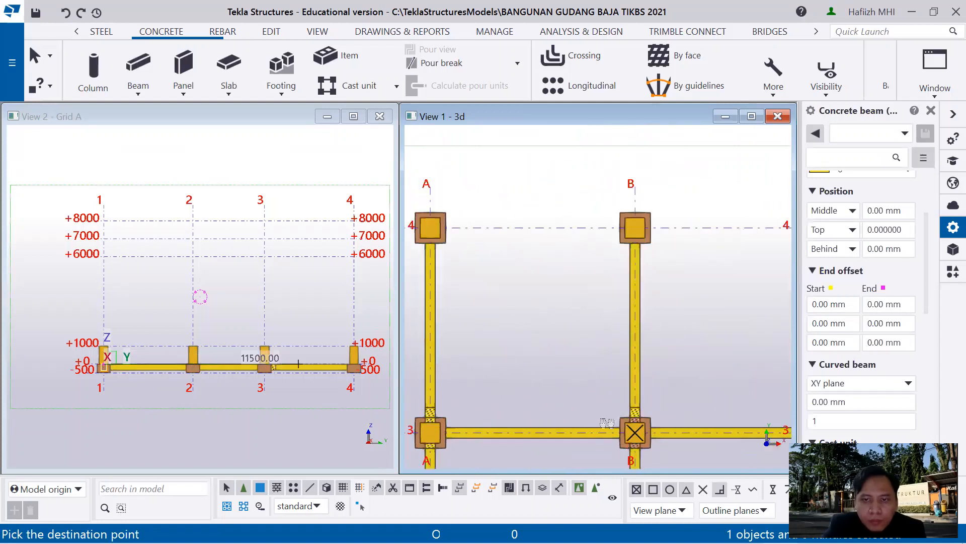
{"action": "left_click", "coordinate": [450, 296]}
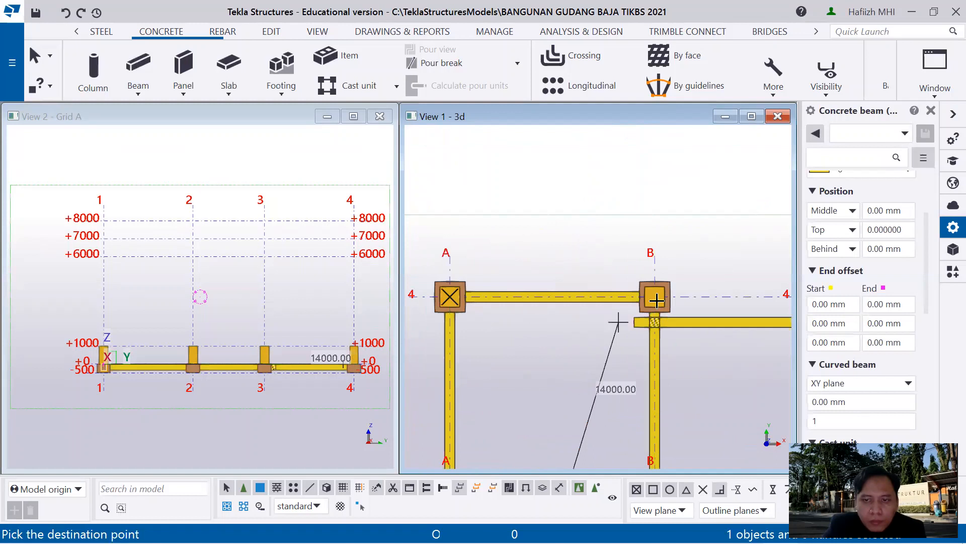
{"action": "left_click", "coordinate": [655, 294]}
{"action": "scroll", "coordinate": [568, 325], "scroll_direction": "down", "scroll_amount": 2}
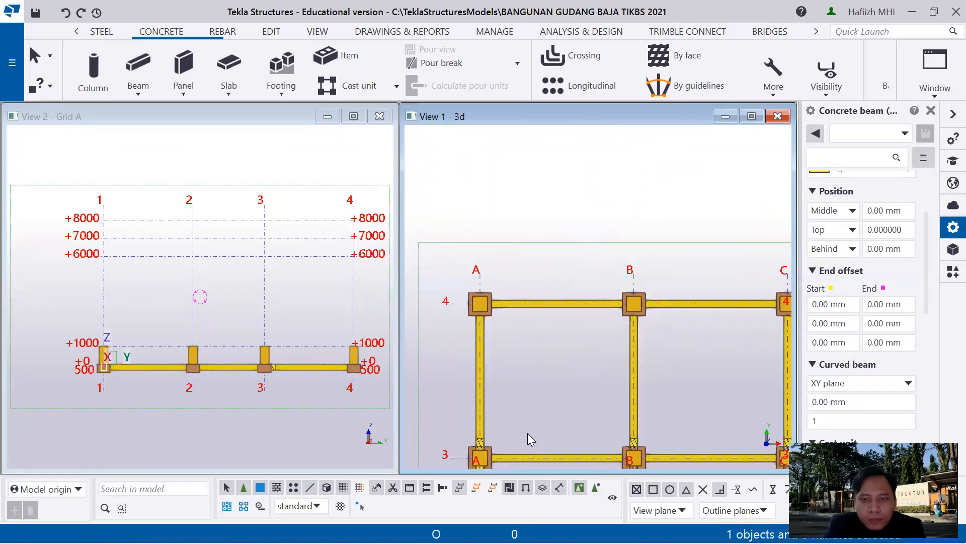
- Inspect how the grid A tie beams meet the pedestal at grid 3
{"action": "middle_click_drag", "start_coordinate": [528, 433], "coordinate": [511, 314]}
{"action": "scroll", "coordinate": [481, 312], "scroll_direction": "up", "scroll_amount": 6}
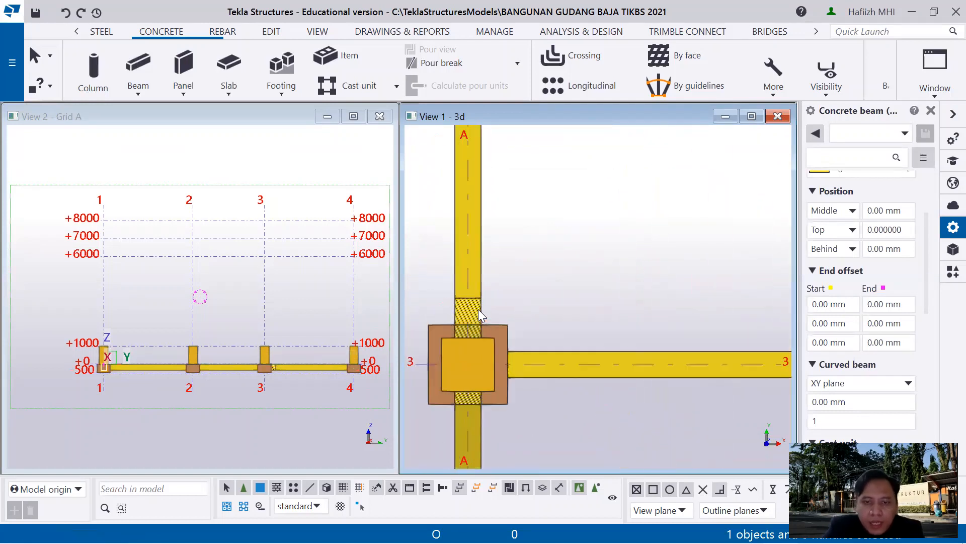
{"action": "scroll", "coordinate": [478, 309], "scroll_direction": "down", "scroll_amount": 4}
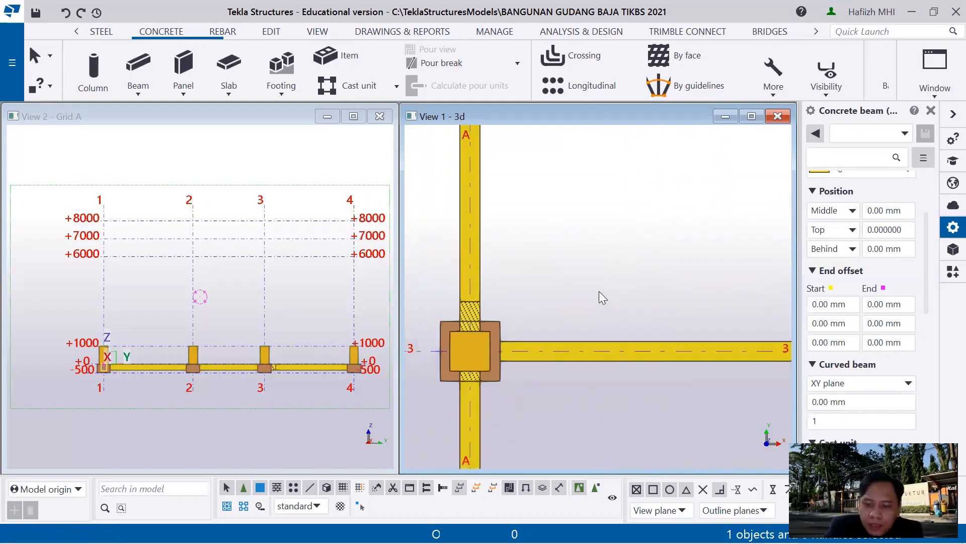
- Examine in 3D how the grid A tie beams overlap at the grid 3 footing and compare with the grid 2 footing
{"action": "key", "text": "ctrl+p"}
{"action": "scroll", "coordinate": [521, 352], "scroll_direction": "up", "scroll_amount": 4}
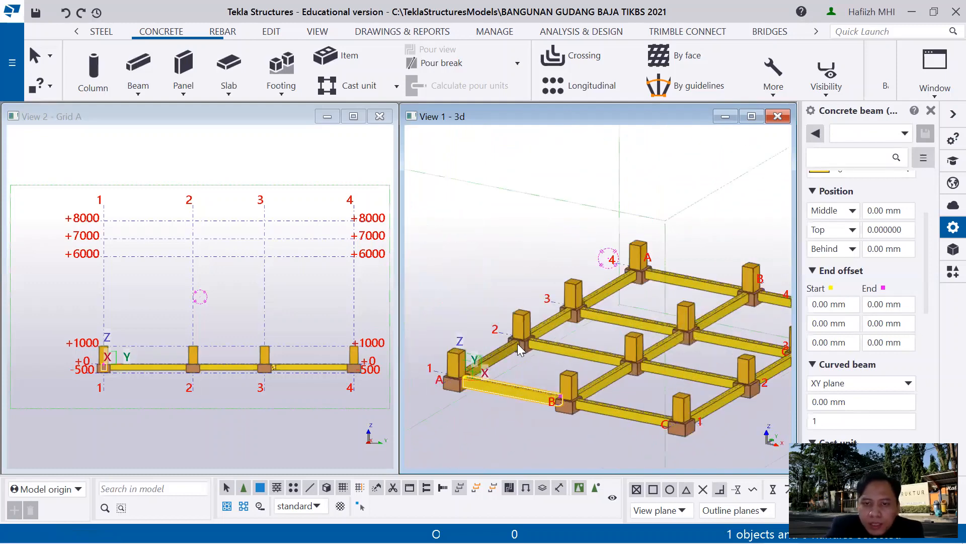
{"action": "scroll", "coordinate": [526, 339], "scroll_direction": "up", "scroll_amount": 3}
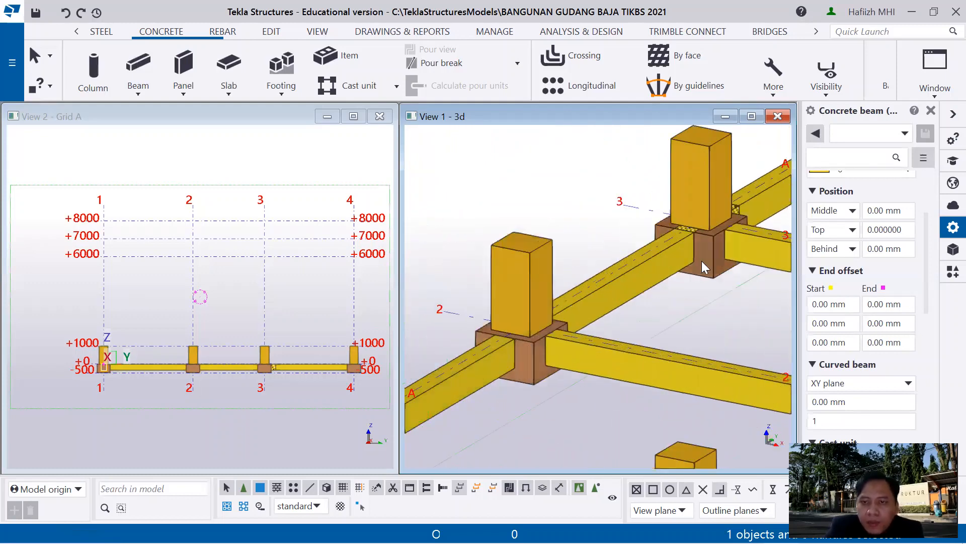
{"action": "middle_click_drag", "start_coordinate": [702, 261], "coordinate": [638, 308]}
{"action": "scroll", "coordinate": [626, 284], "scroll_direction": "up", "scroll_amount": 2}
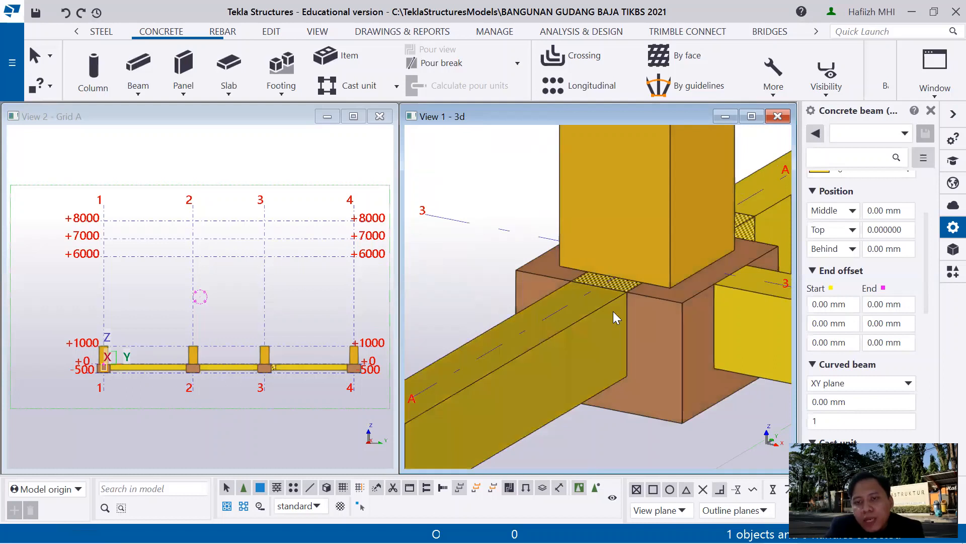
{"action": "scroll", "coordinate": [613, 311], "scroll_direction": "down", "scroll_amount": 1}
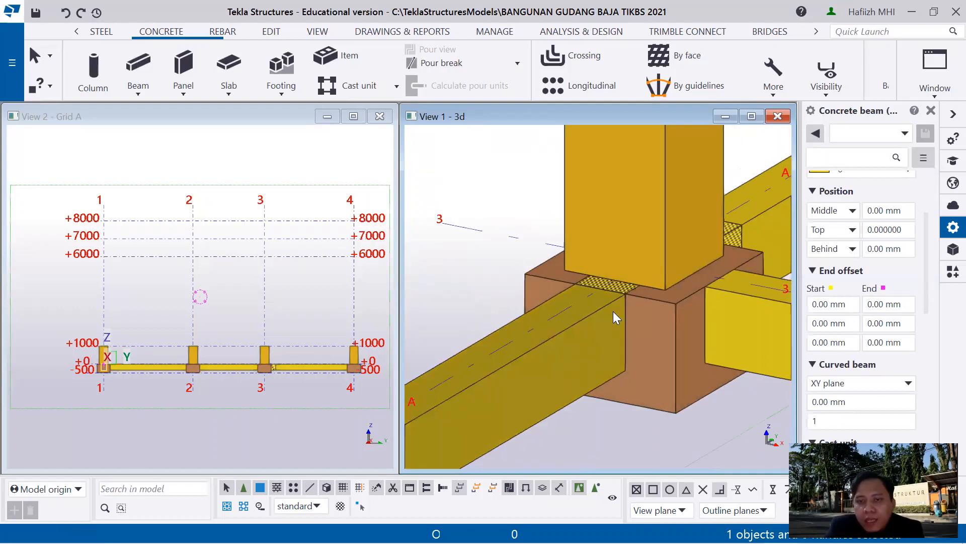
{"action": "scroll", "coordinate": [613, 312], "scroll_direction": "down", "scroll_amount": 3}
{"action": "scroll", "coordinate": [613, 311], "scroll_direction": "down", "scroll_amount": 1}
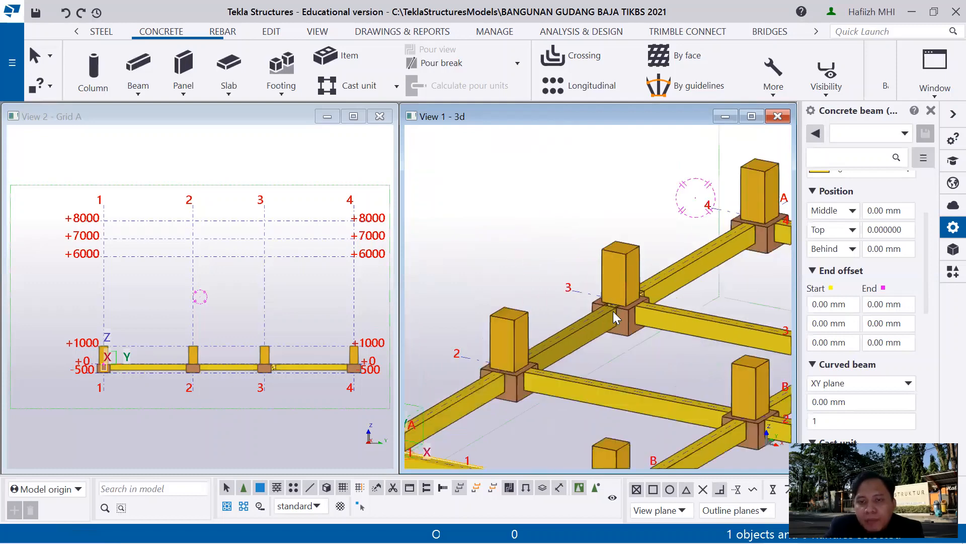
- Select the grid A tie beam between grids 2 and 3 and show the model in plan
{"action": "scroll", "coordinate": [593, 343], "scroll_direction": "up", "scroll_amount": 2}
{"action": "left_click", "coordinate": [594, 326]}
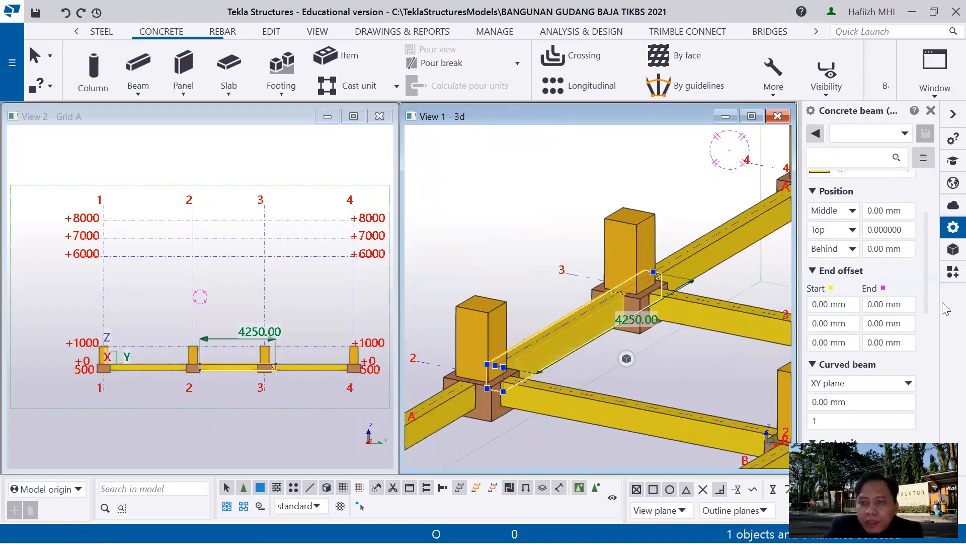
{"action": "scroll", "coordinate": [854, 302], "scroll_direction": "up", "scroll_amount": 2}
{"action": "scroll", "coordinate": [854, 301], "scroll_direction": "up", "scroll_amount": 4}
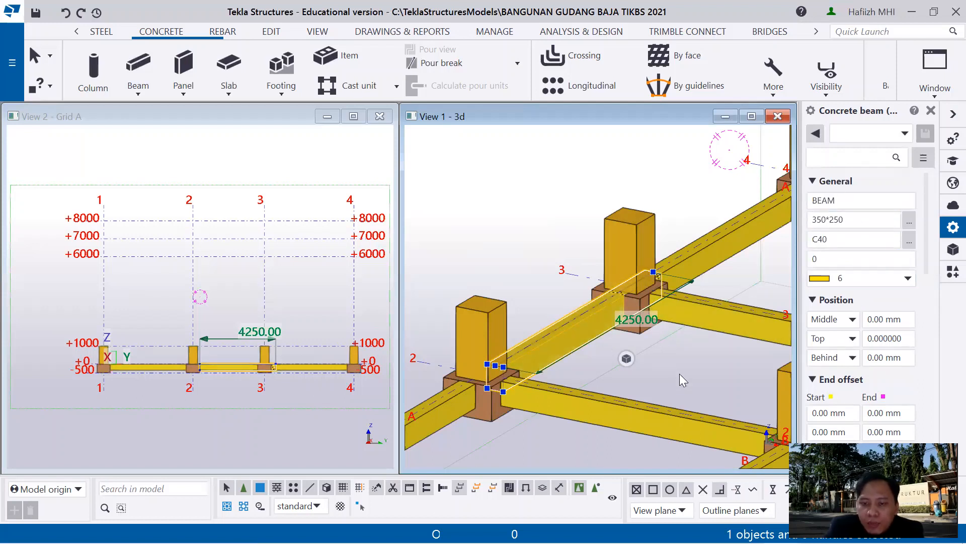
{"action": "key", "text": "ctrl+p"}
{"action": "scroll", "coordinate": [540, 262], "scroll_direction": "up", "scroll_amount": 6}
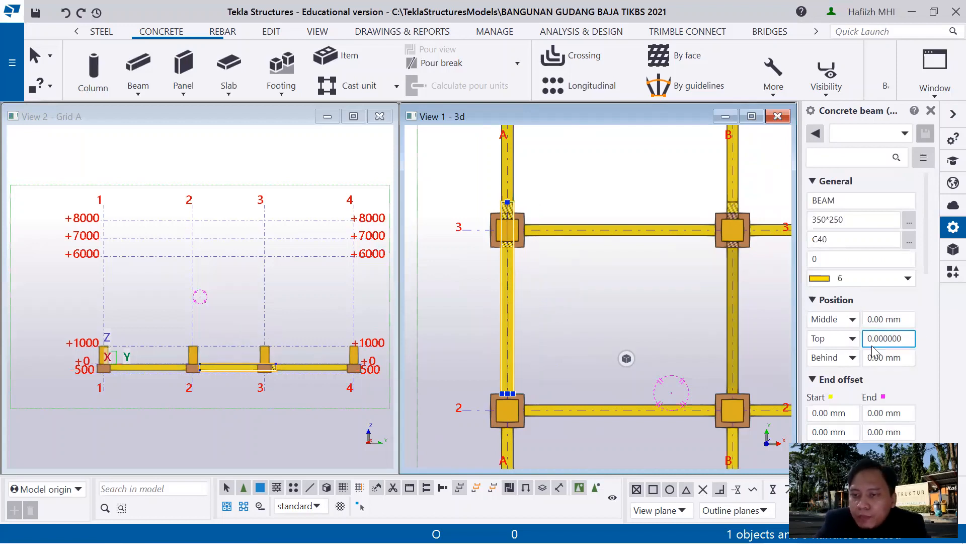
- Try an end offset Dy of -750 mm on the selected tie beam, and reset that value to 0
{"action": "scroll", "coordinate": [873, 393], "scroll_direction": "down", "scroll_amount": 1}
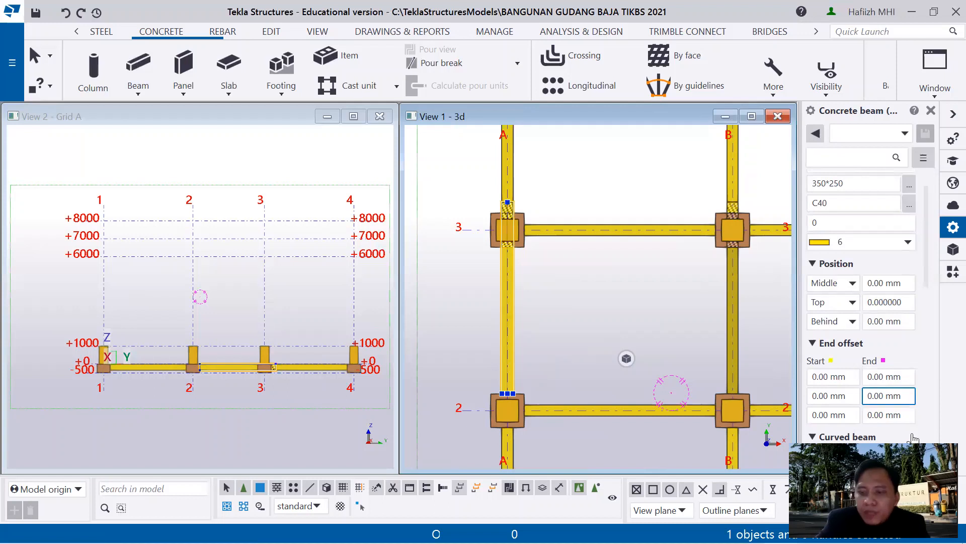
{"action": "type", "text": "-"}
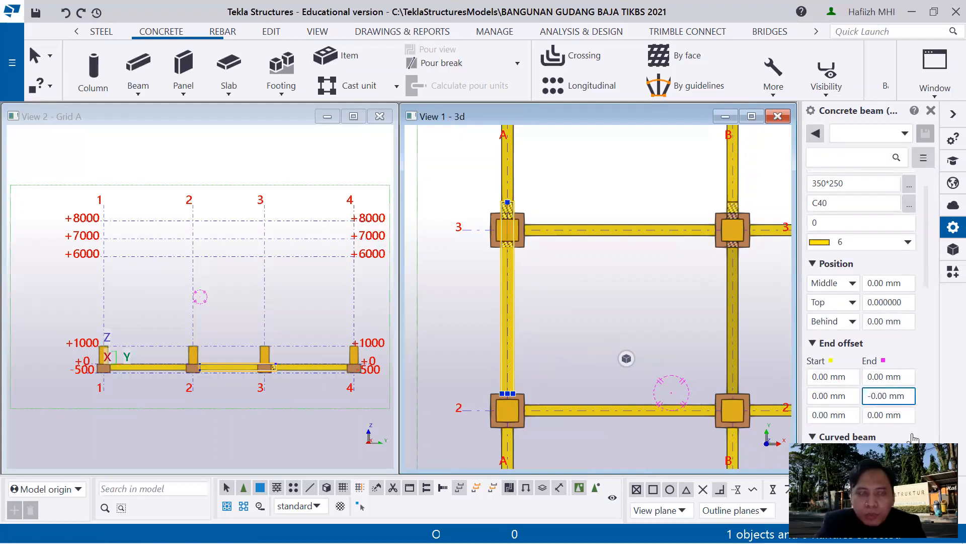
{"action": "type", "text": "750"}
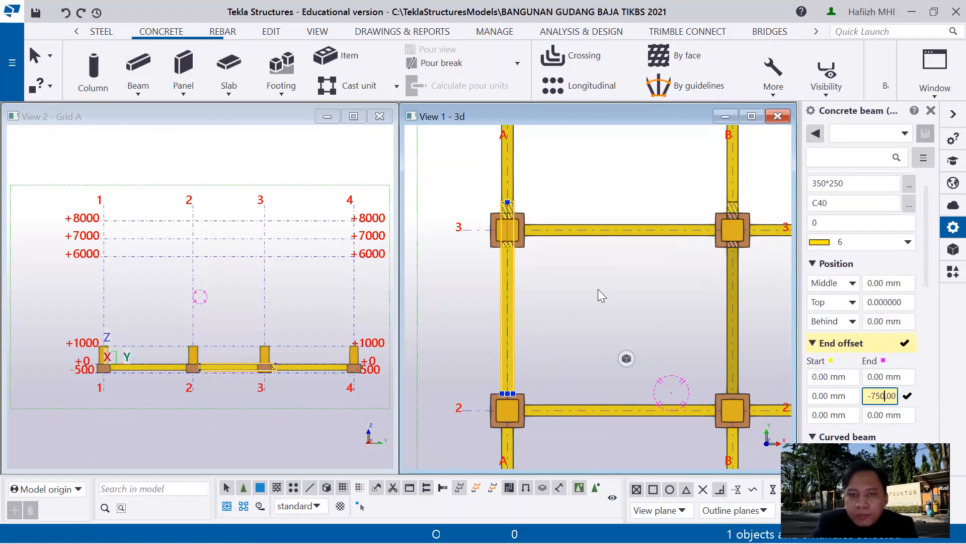
{"action": "key", "text": "Return"}
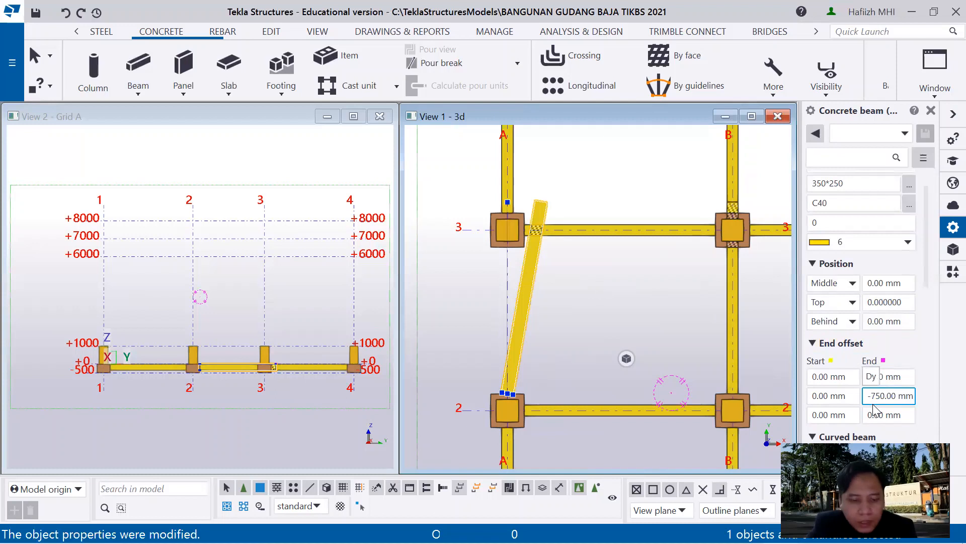
{"action": "key", "text": "BackSpace"}
{"action": "key", "text": "BackSpace"}
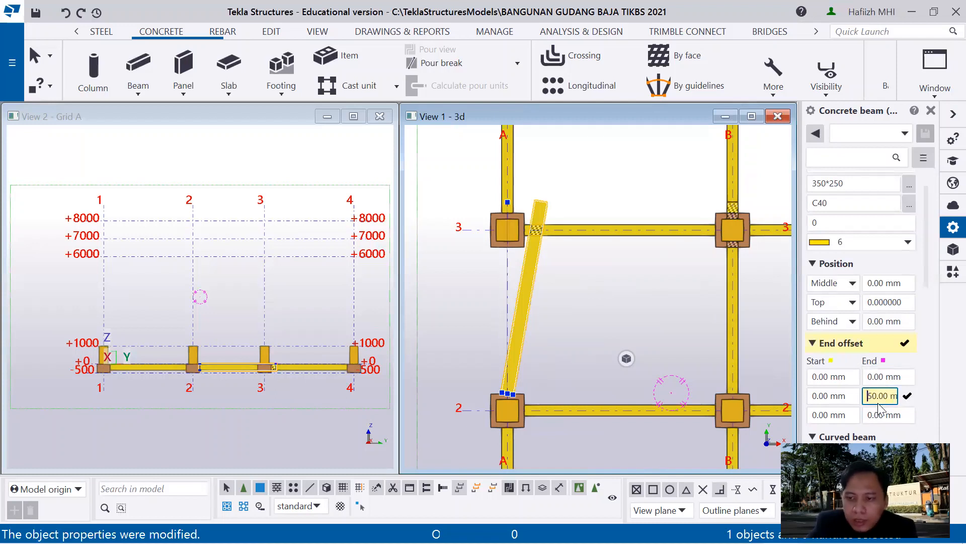
{"action": "type", "text": "0"}
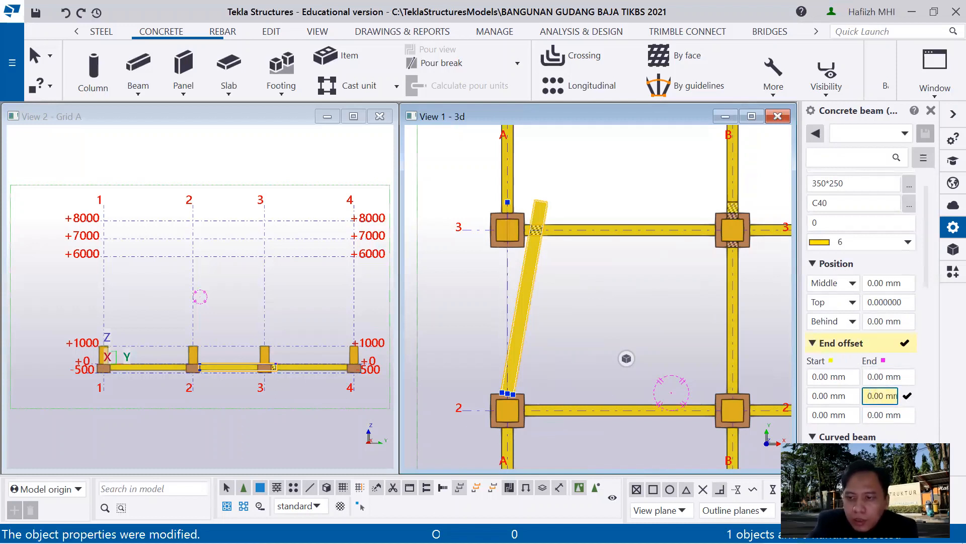
- Set the selected tie beam's end offset Dx to -750 mm and check its end at the grid 3 pedestal
{"action": "left_click", "coordinate": [870, 377]}
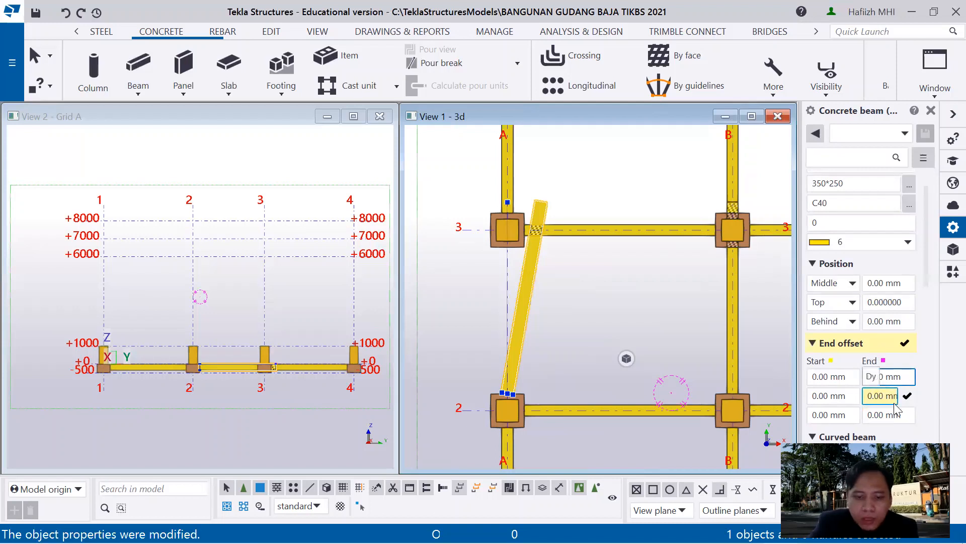
{"action": "type", "text": "-750"}
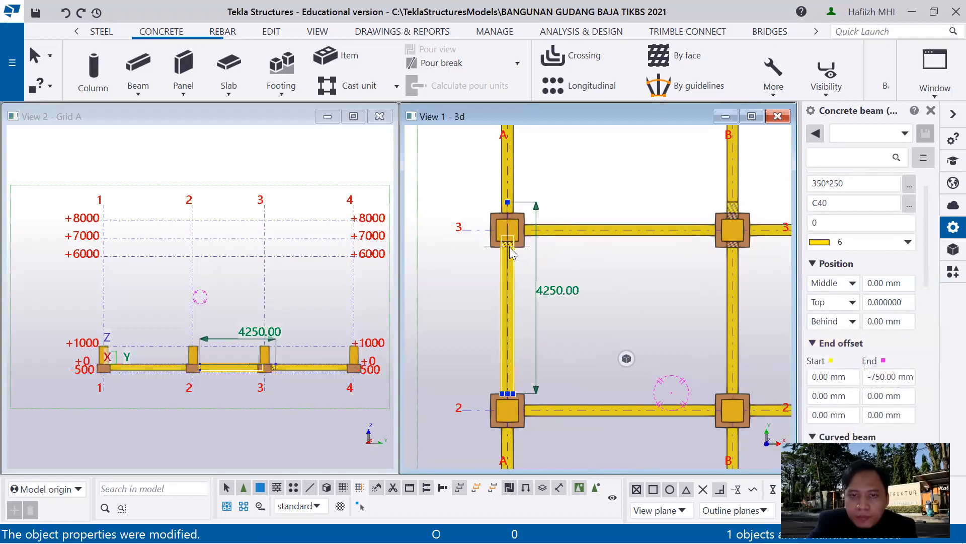
{"action": "scroll", "coordinate": [509, 244], "scroll_direction": "up", "scroll_amount": 5}
{"action": "scroll", "coordinate": [510, 243], "scroll_direction": "up", "scroll_amount": 2}
{"action": "scroll", "coordinate": [510, 243], "scroll_direction": "down", "scroll_amount": 2}
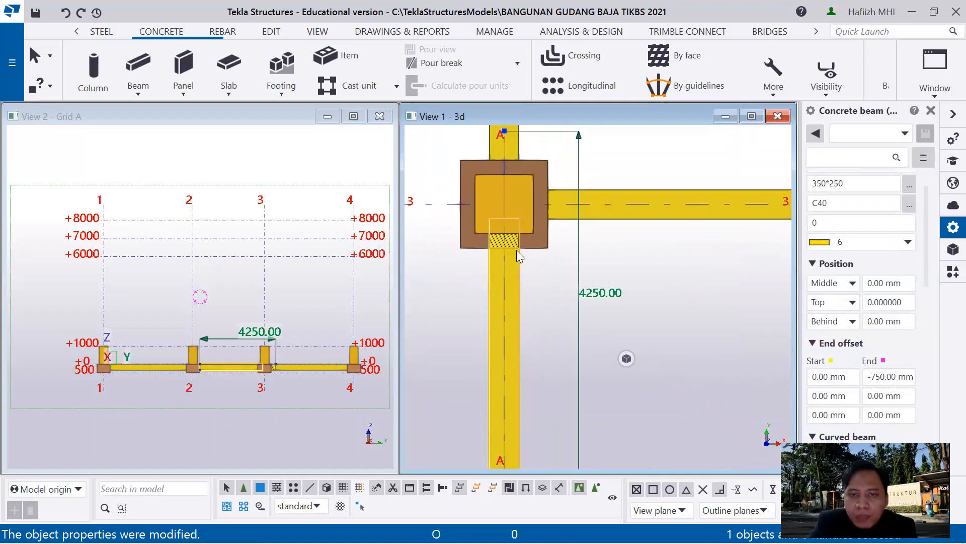
{"action": "scroll", "coordinate": [540, 270], "scroll_direction": "down", "scroll_amount": 4}
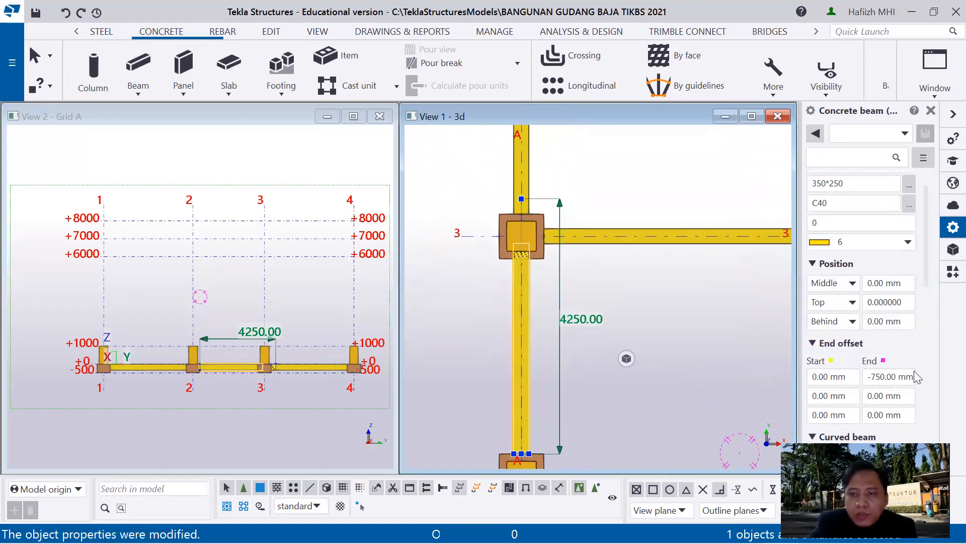
- Set the end offset Dx of the grid A tie beam between grids 2 and 3 to -1000 mm
{"action": "left_click", "coordinate": [872, 378]}
{"action": "type", "text": "1000.0"}
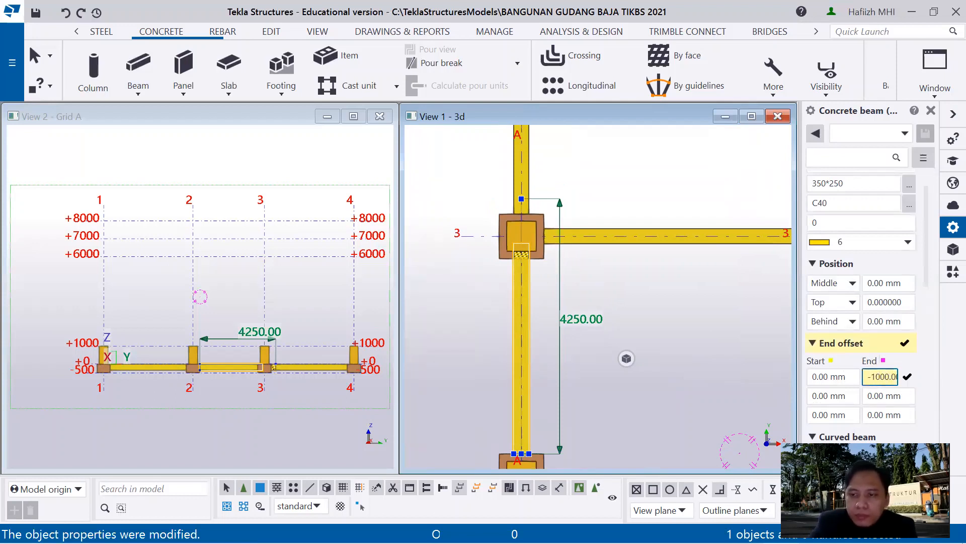
{"action": "key", "text": "Return"}
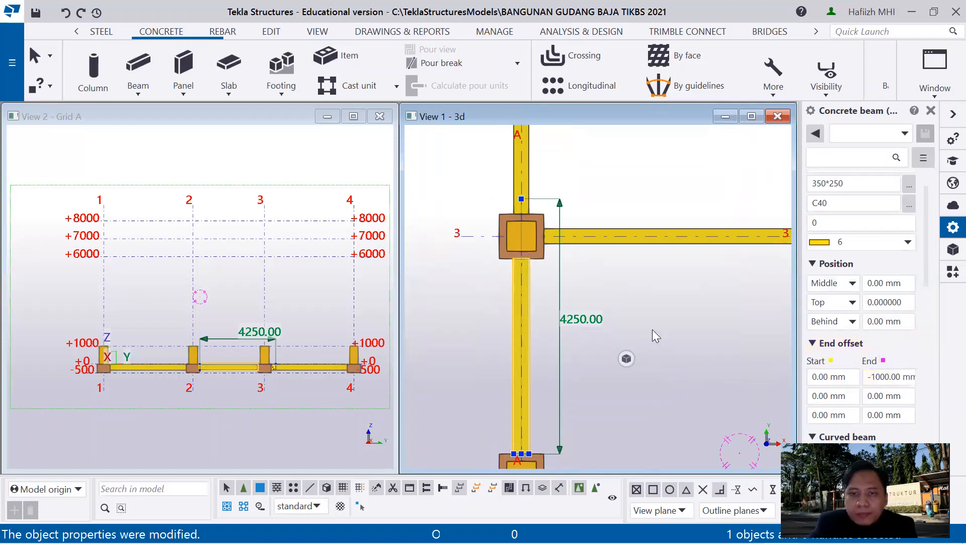
- Copy the shortened beam's properties to the grid B and grid C tie beams between grids 2 and 3
{"action": "scroll", "coordinate": [621, 287], "scroll_direction": "down", "scroll_amount": 3}
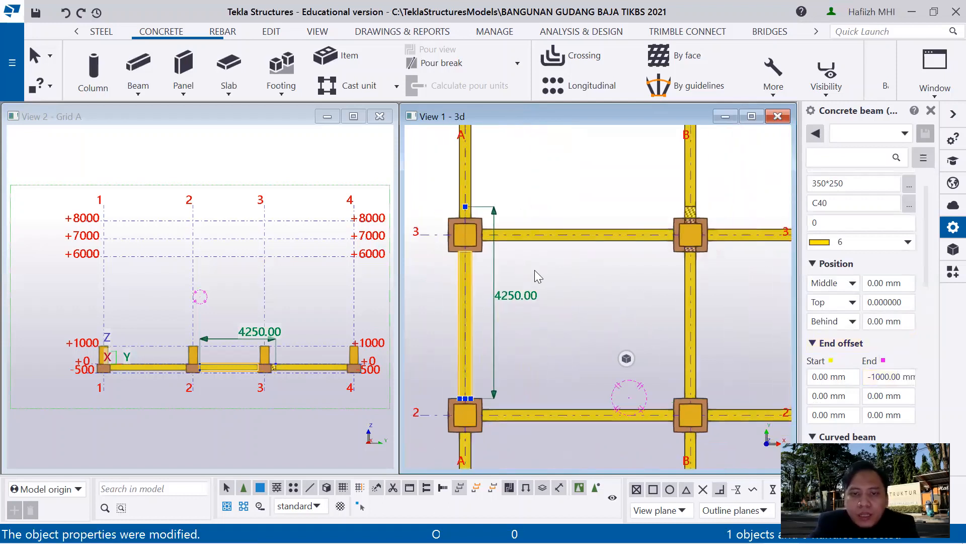
{"action": "scroll", "coordinate": [466, 270], "scroll_direction": "down", "scroll_amount": 2}
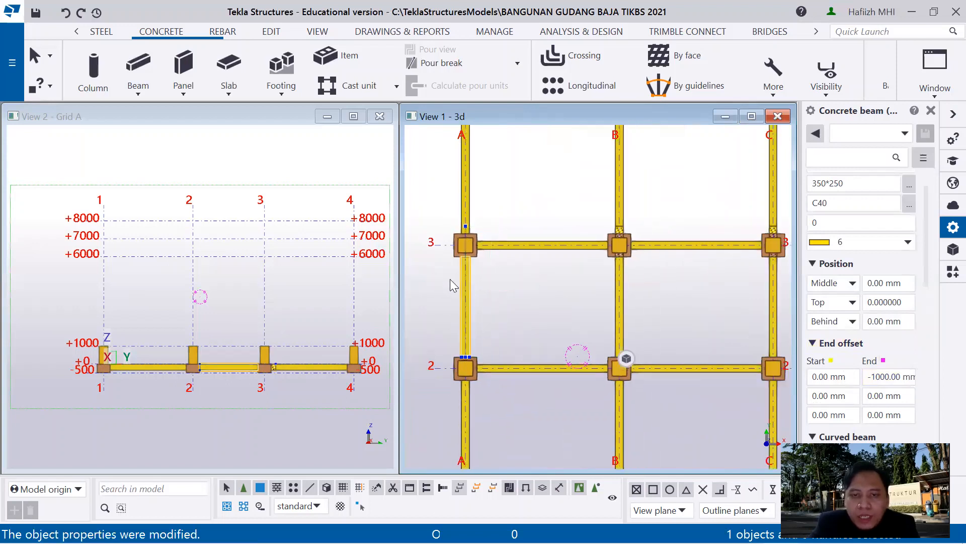
{"action": "middle_click_drag", "start_coordinate": [645, 303], "coordinate": [580, 289]}
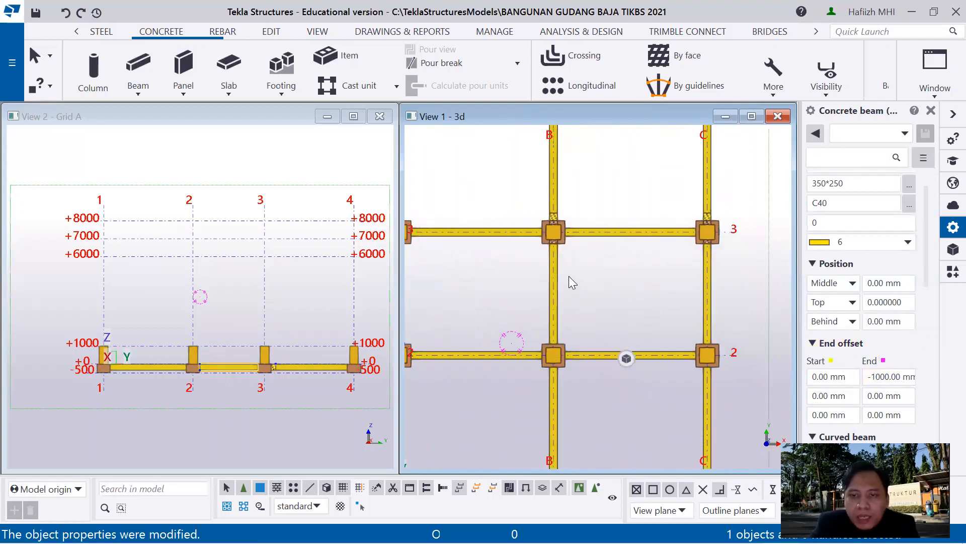
{"action": "middle_click_drag", "start_coordinate": [654, 273], "coordinate": [697, 274]}
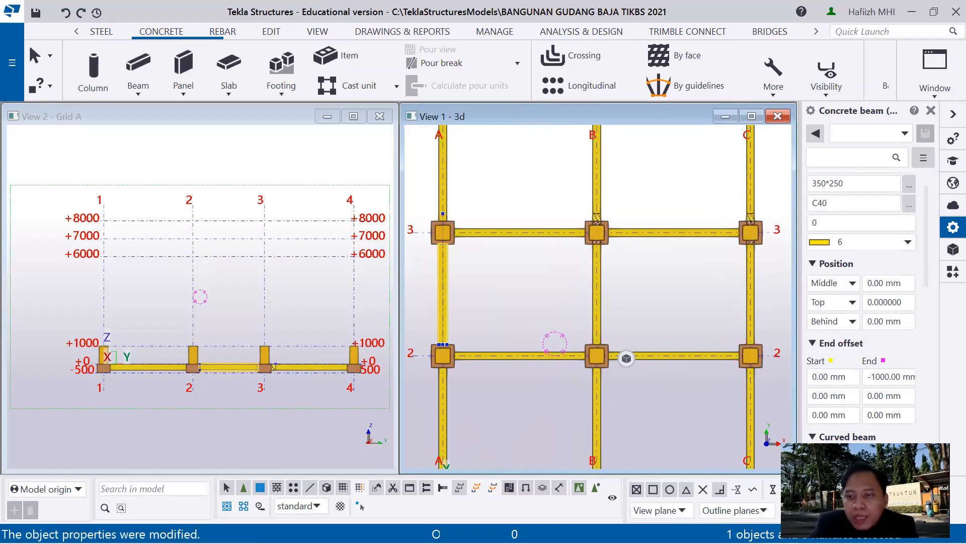
{"action": "left_click", "coordinate": [854, 460]}
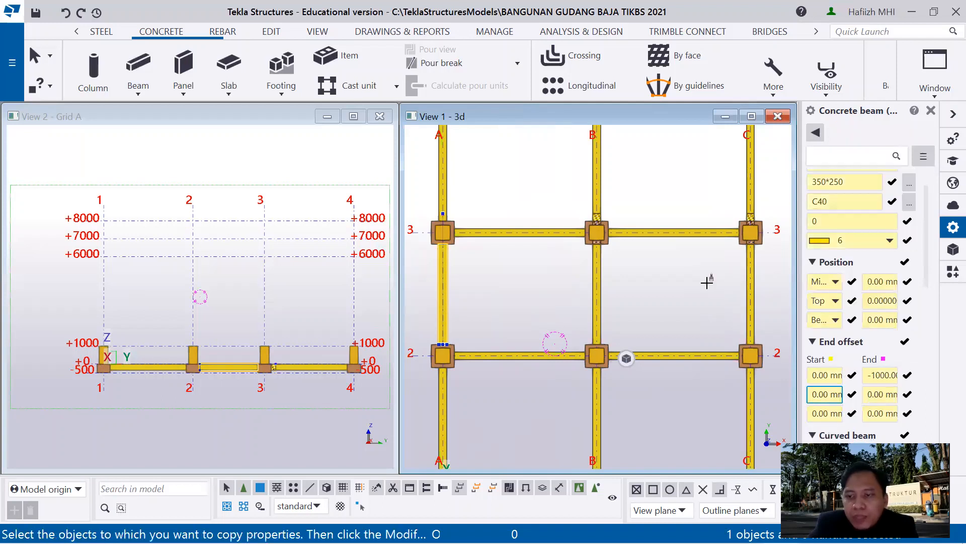
{"action": "left_click", "coordinate": [602, 255]}
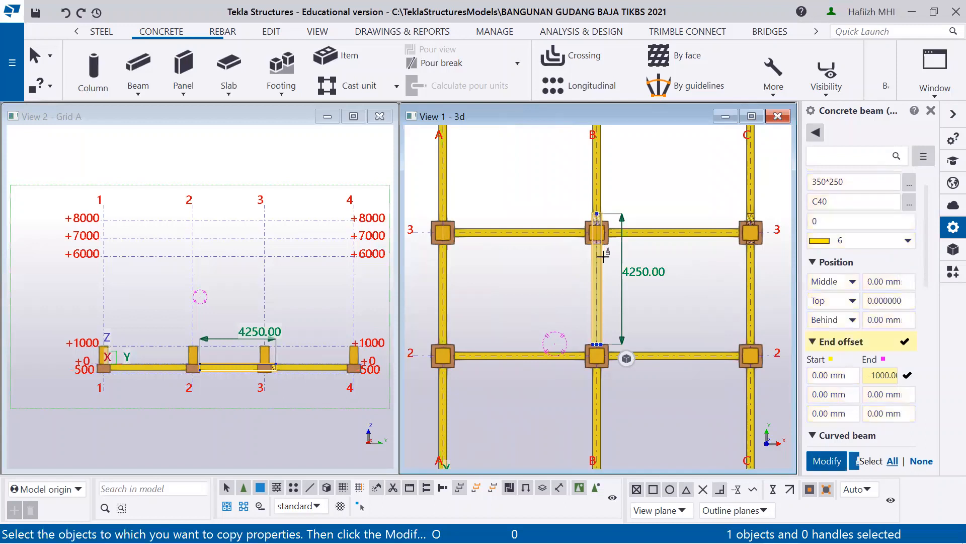
{"action": "left_click", "coordinate": [746, 262], "text": "ctrl"}
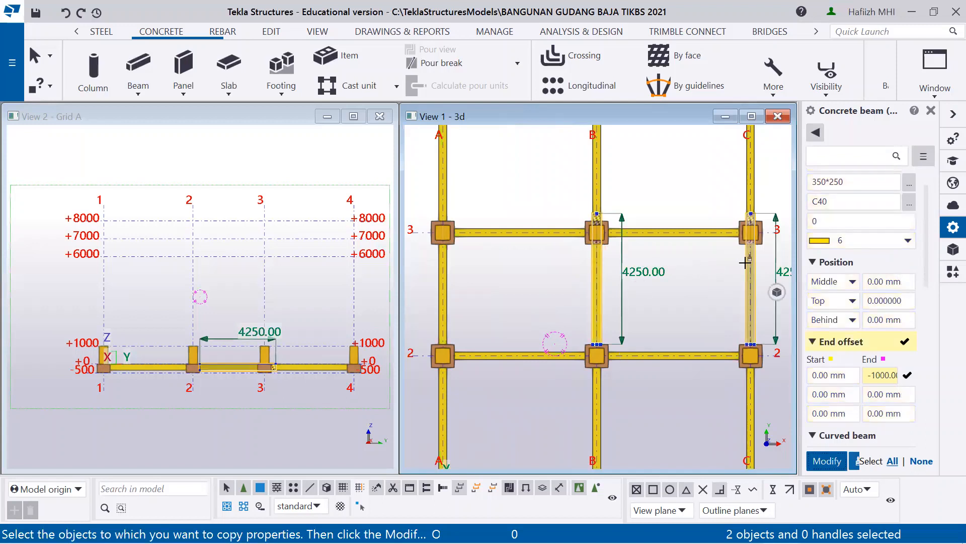
{"action": "left_click", "coordinate": [827, 461]}
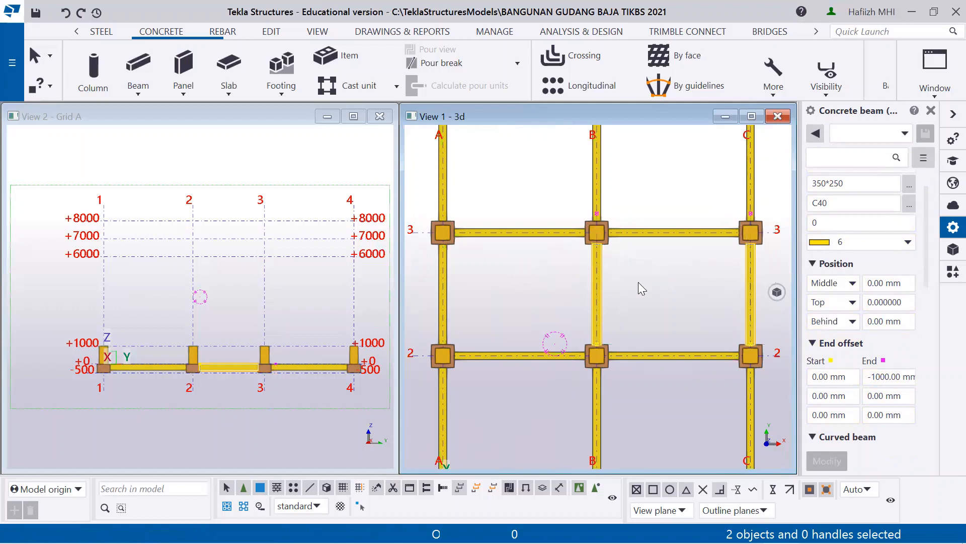
- Clear the beam selection and show the whole foundation in the 3D perspective
{"action": "scroll", "coordinate": [638, 282], "scroll_direction": "down", "scroll_amount": 2}
{"action": "left_click", "coordinate": [658, 287]}
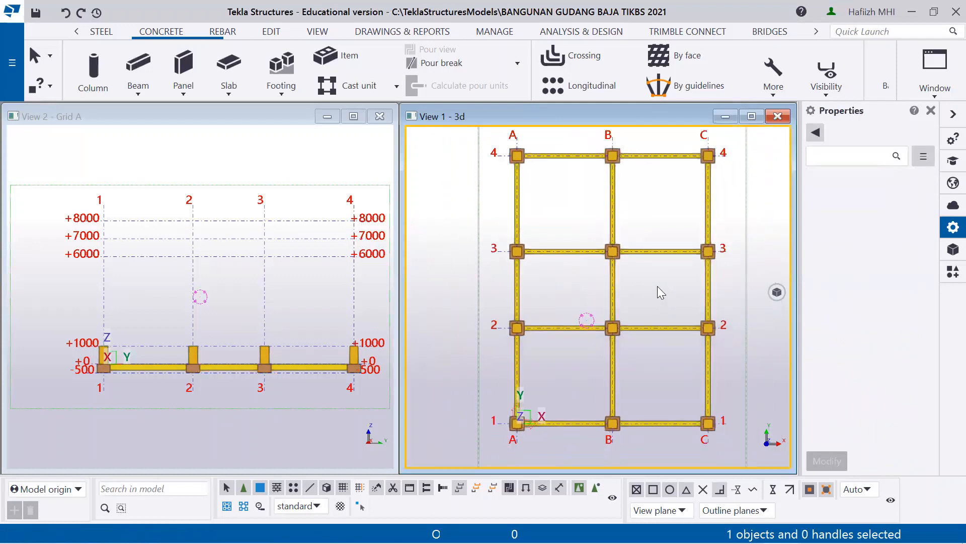
{"action": "key", "text": "ctrl+p"}
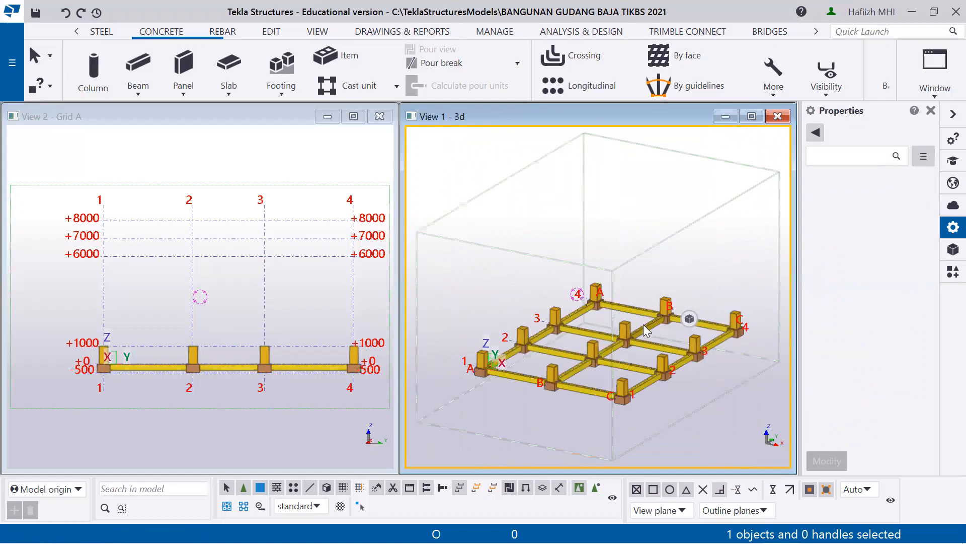